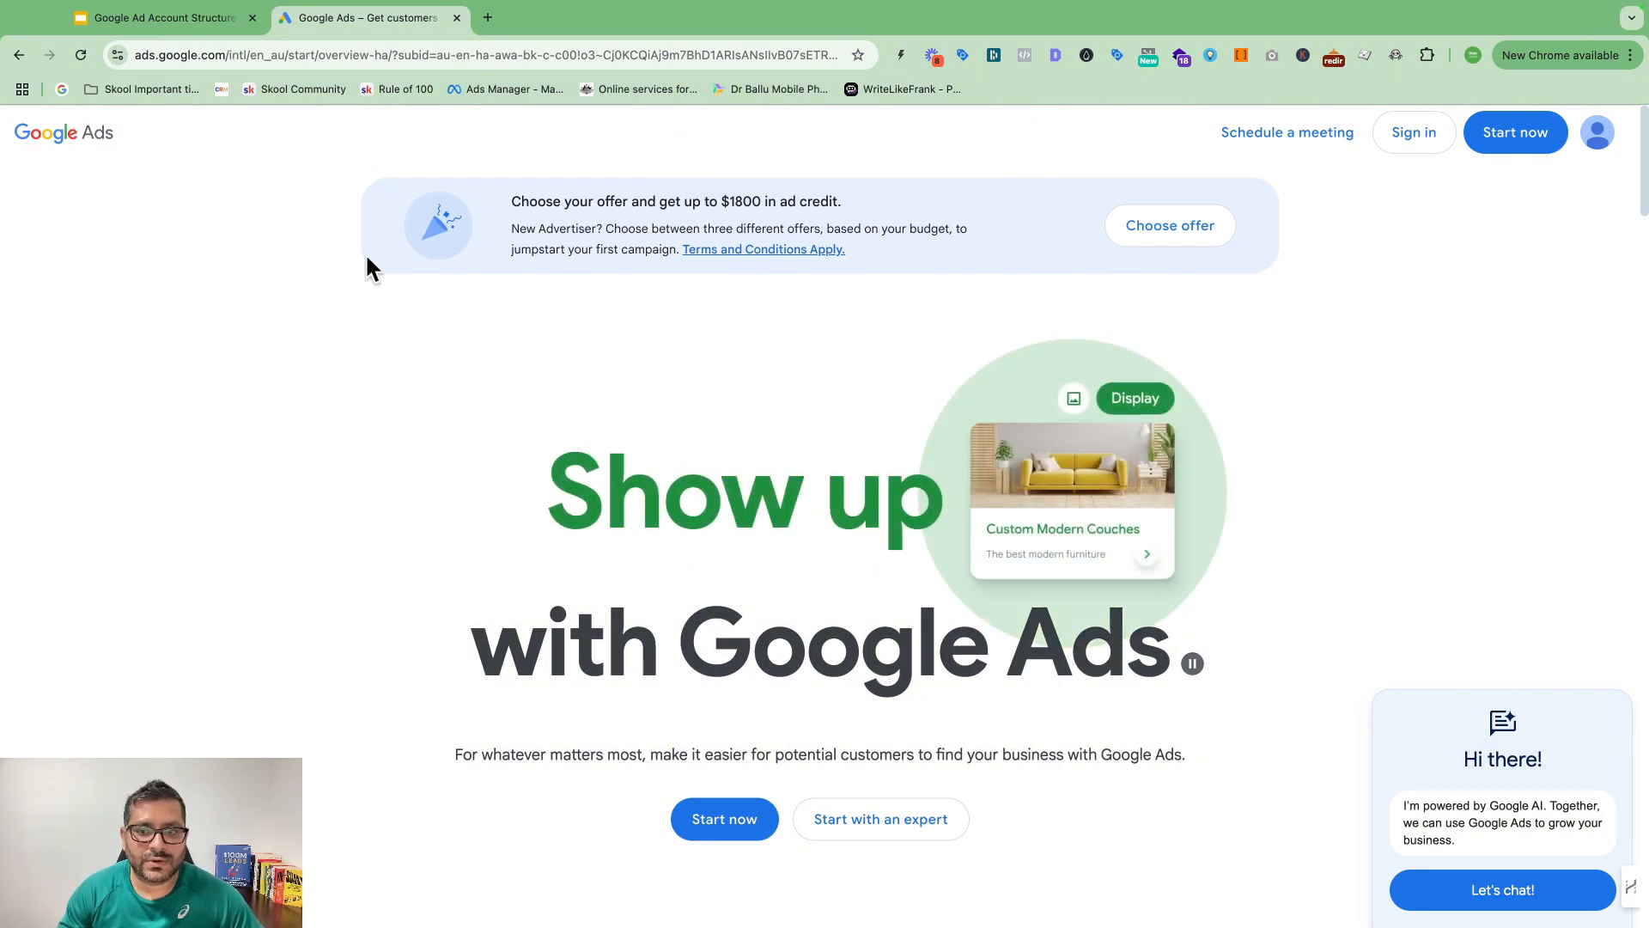
{"action": "scroll", "coordinate": [1081, 446], "scroll_direction": "down", "scroll_amount": 6}
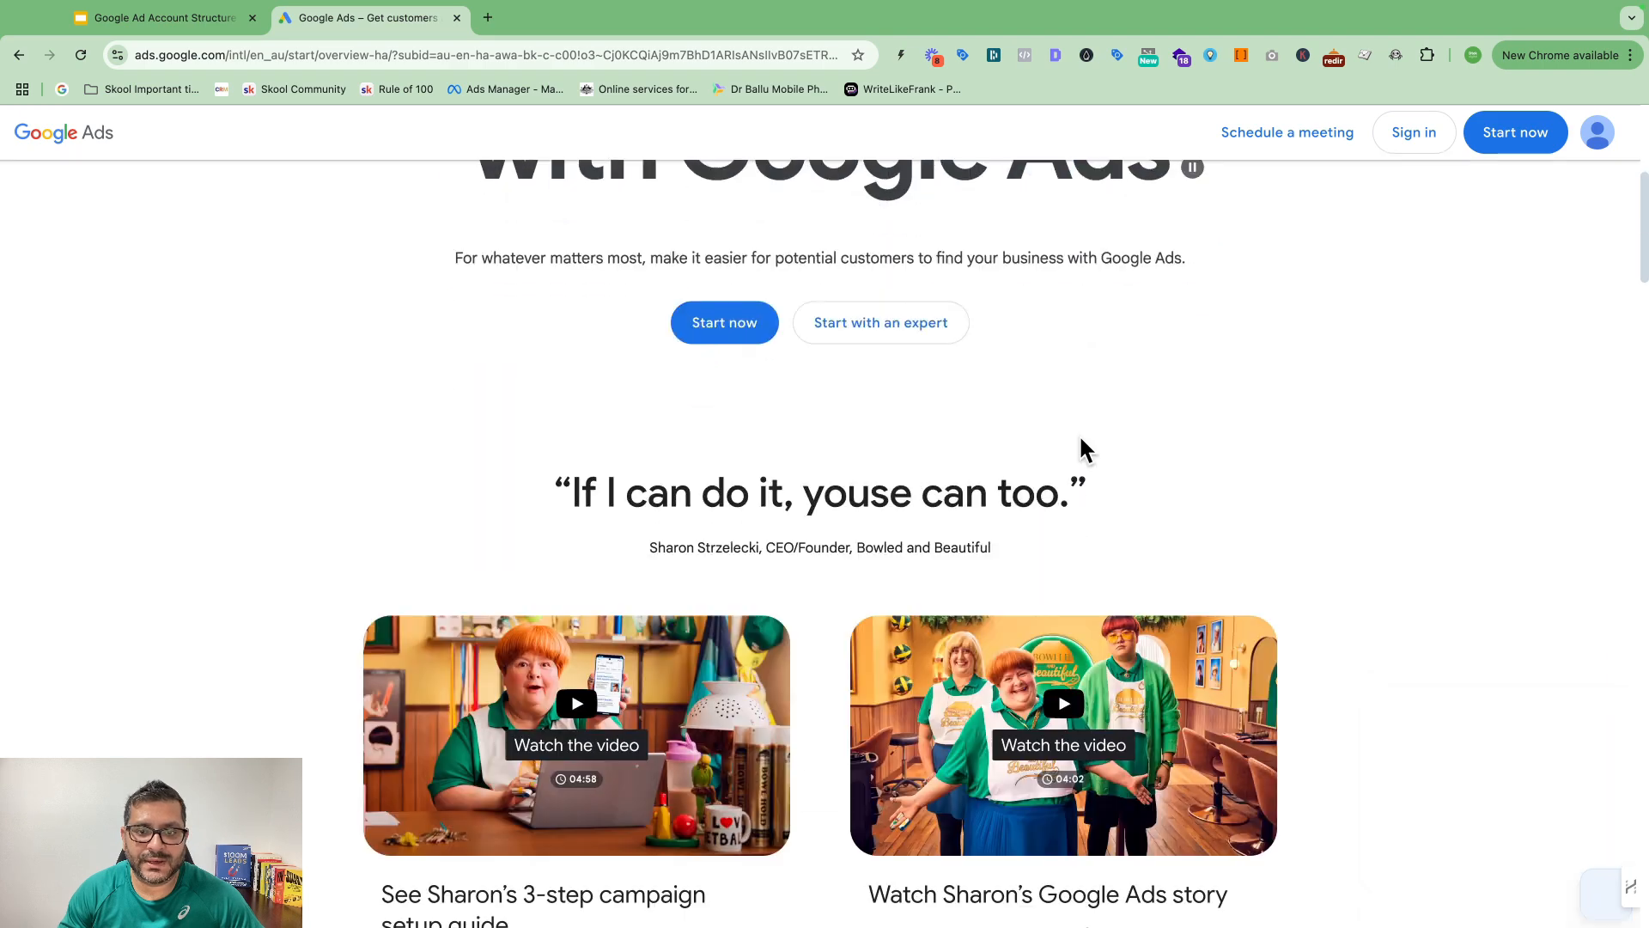
{"action": "scroll", "coordinate": [1081, 447], "scroll_direction": "down", "scroll_amount": 3}
{"action": "scroll", "coordinate": [1081, 446], "scroll_direction": "up", "scroll_amount": 5}
{"action": "scroll", "coordinate": [1081, 447], "scroll_direction": "down", "scroll_amount": 16}
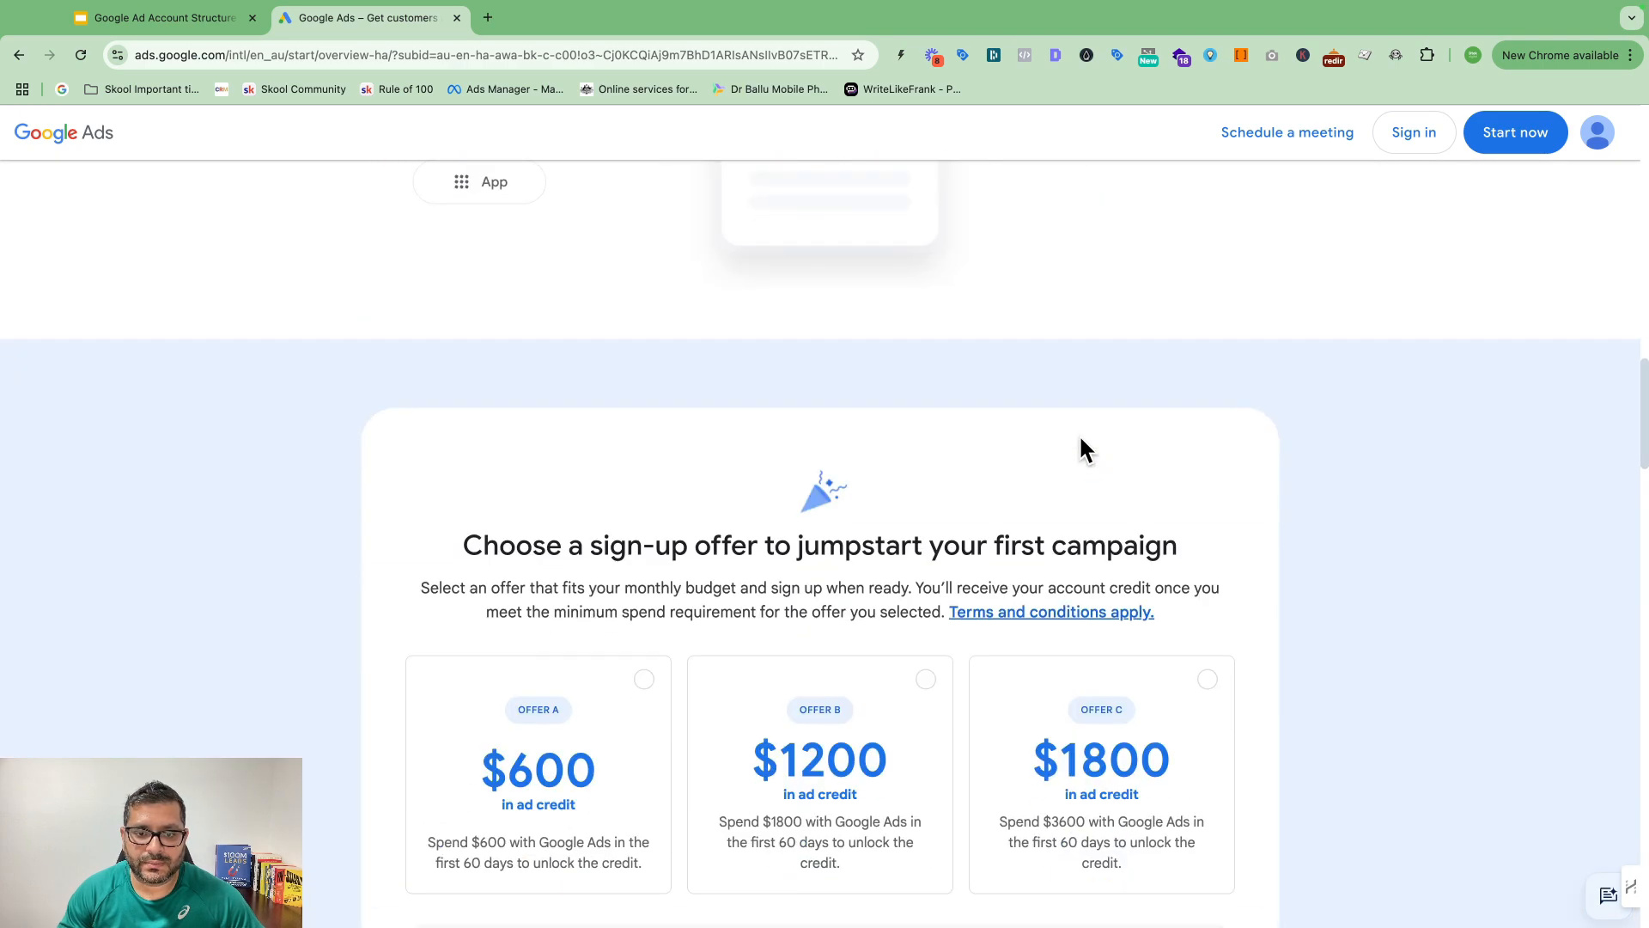
{"action": "scroll", "coordinate": [1081, 440], "scroll_direction": "down", "scroll_amount": 5}
{"action": "scroll", "coordinate": [1079, 445], "scroll_direction": "up", "scroll_amount": 7}
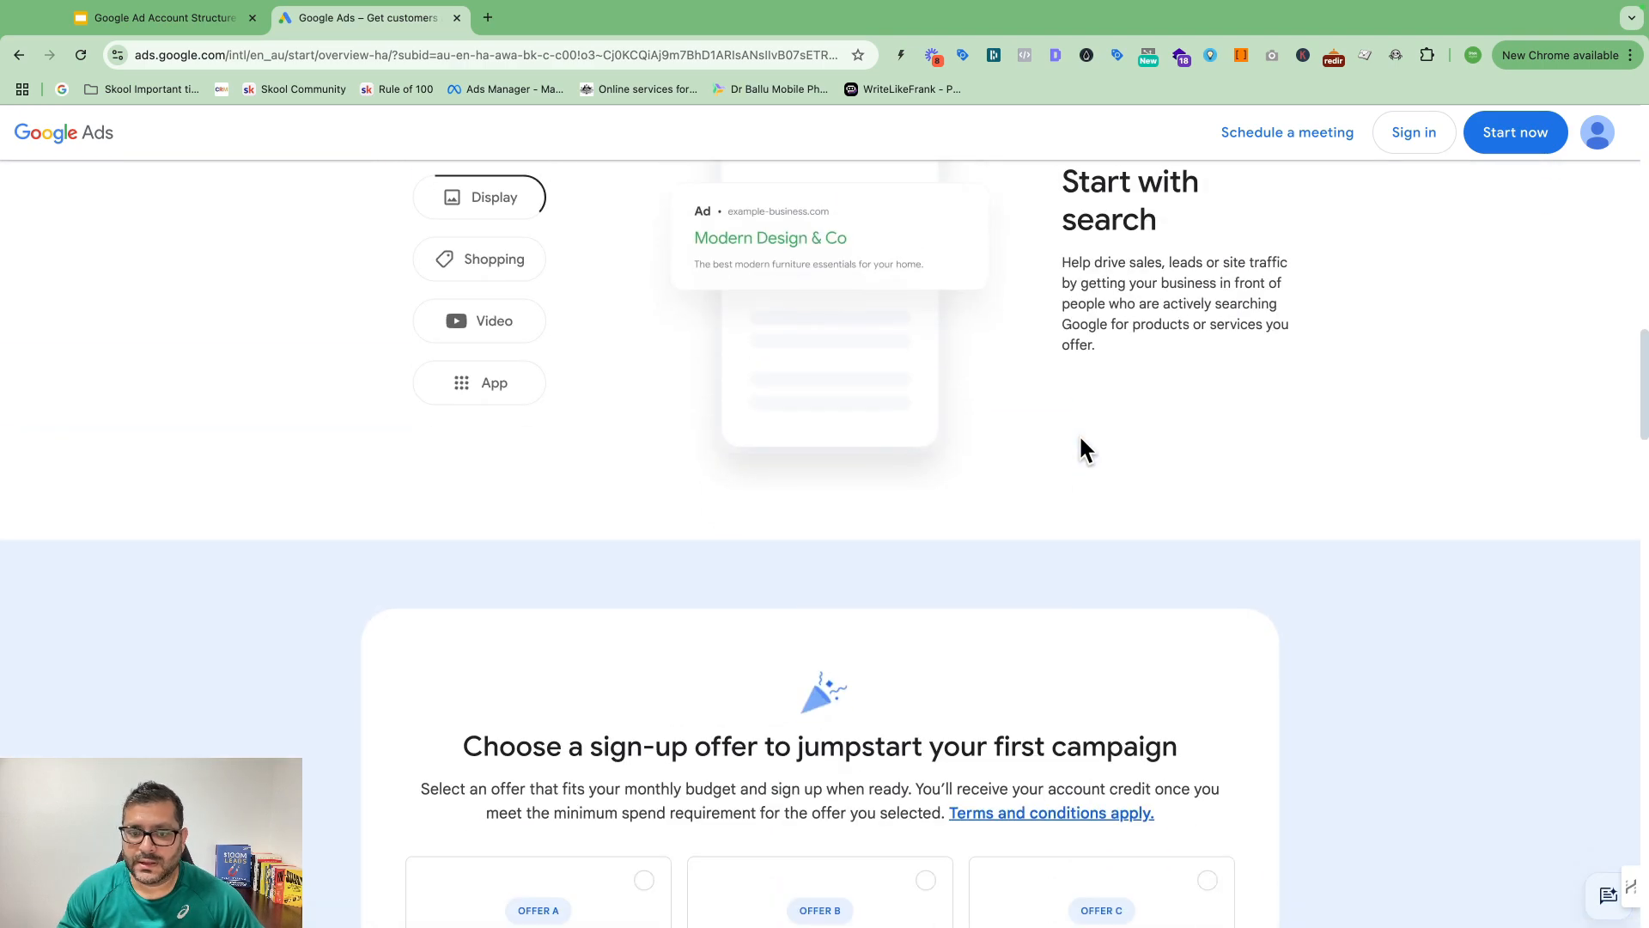
{"action": "scroll", "coordinate": [1079, 445], "scroll_direction": "down", "scroll_amount": 2}
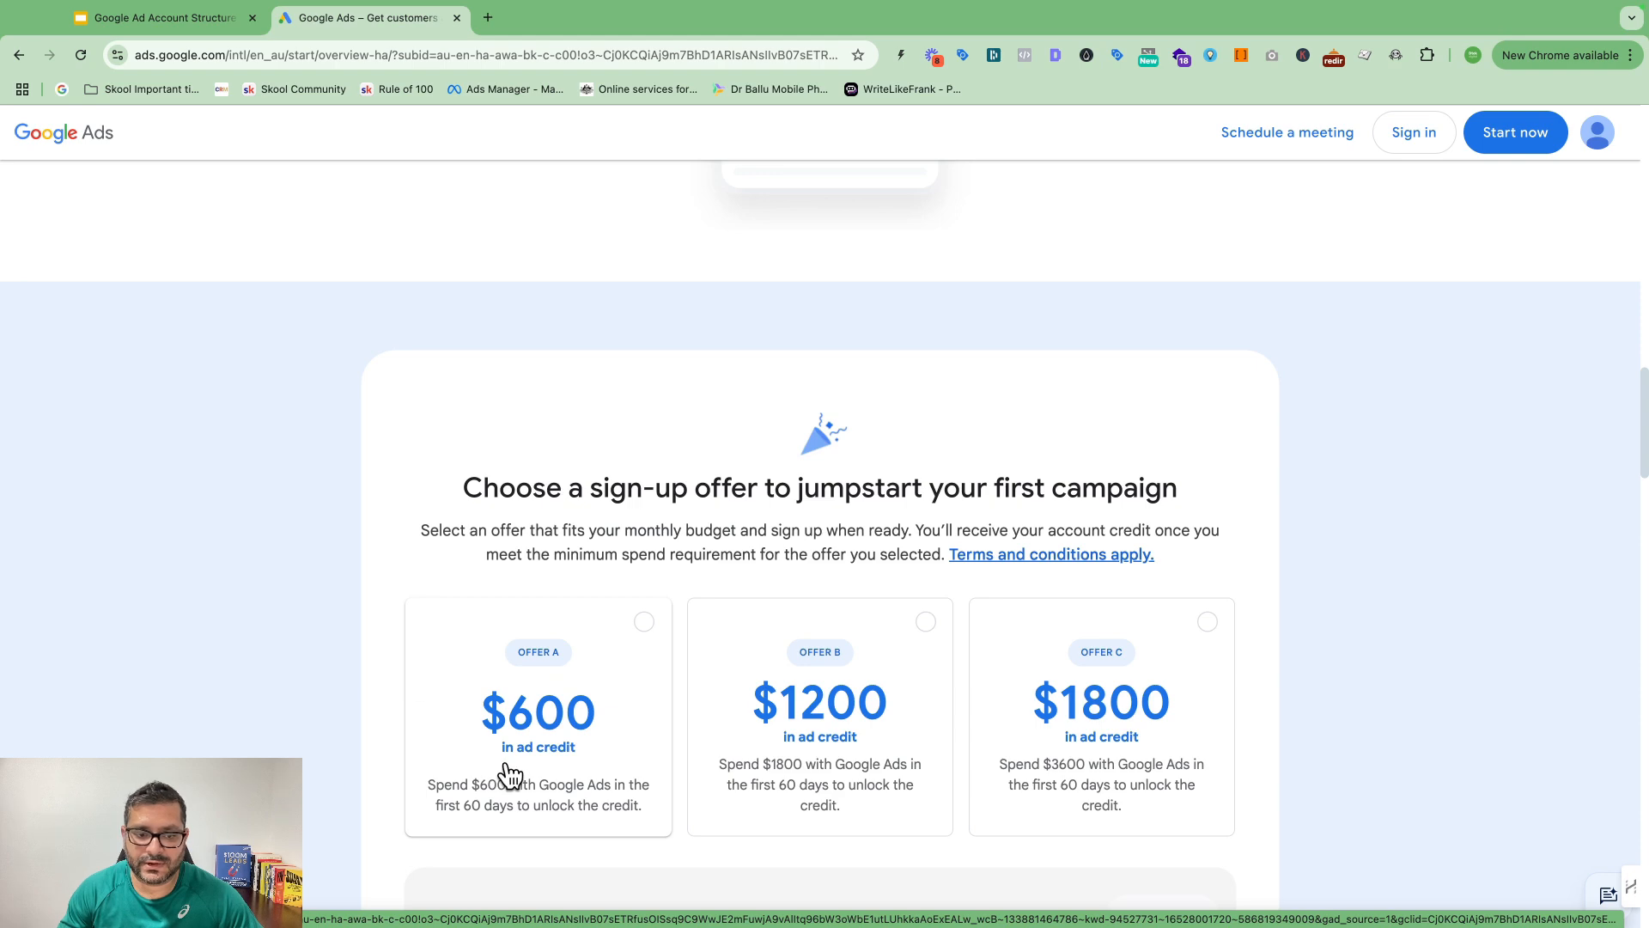
{"action": "scroll", "coordinate": [653, 727], "scroll_direction": "down", "scroll_amount": 2}
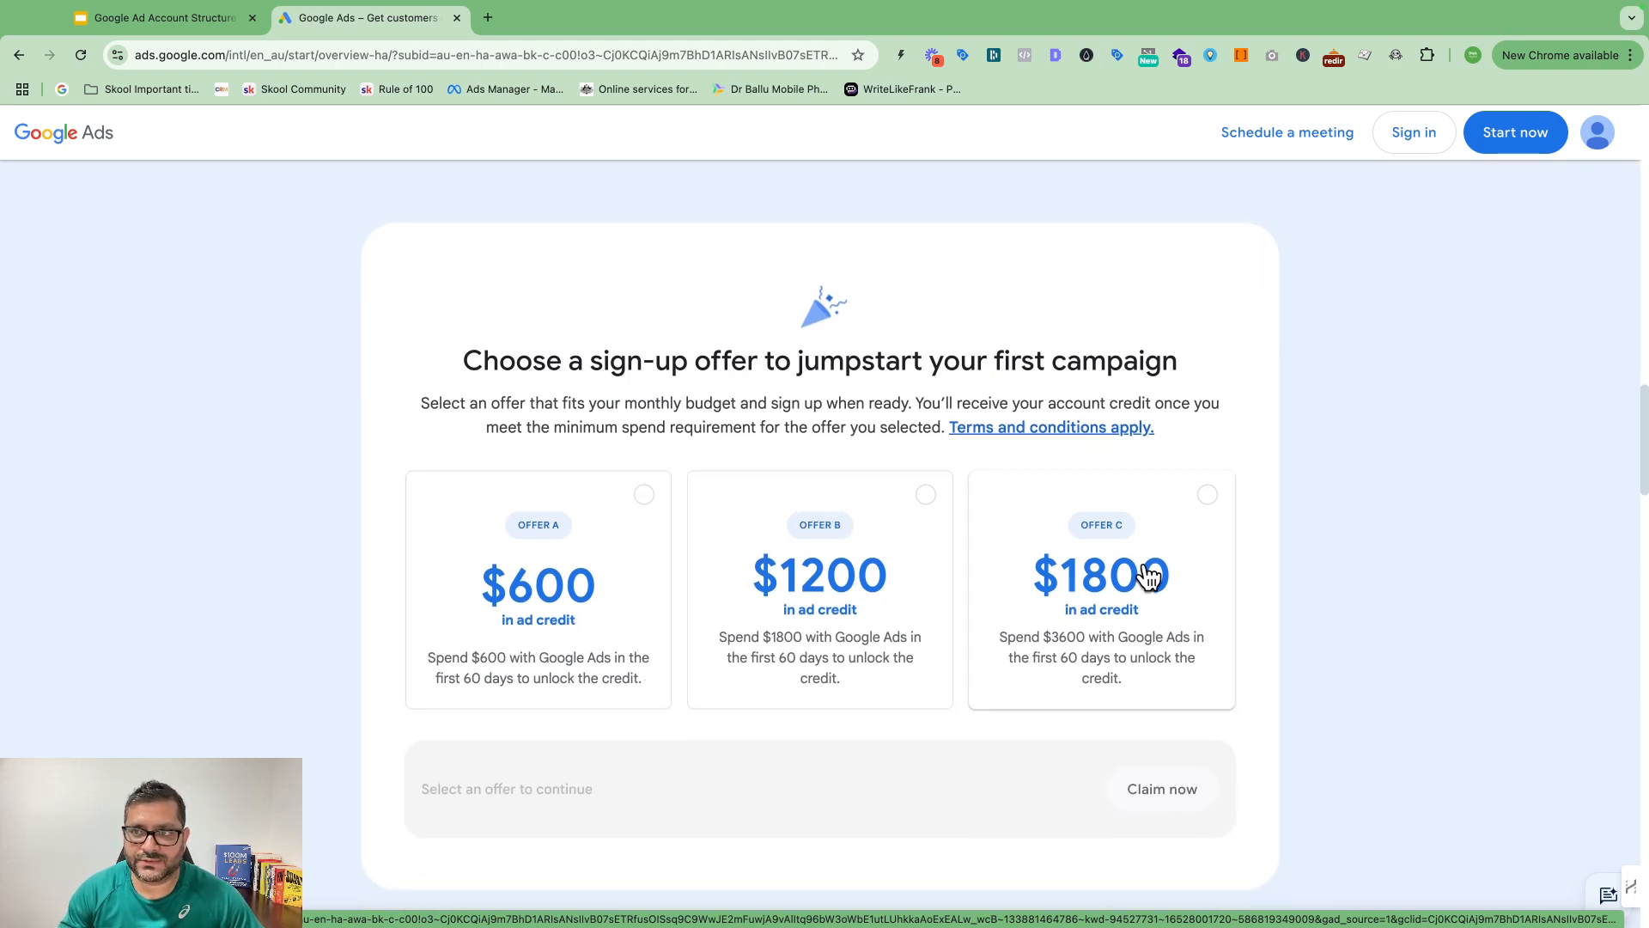
{"action": "scroll", "coordinate": [1150, 574], "scroll_direction": "up", "scroll_amount": 6}
{"action": "scroll", "coordinate": [1375, 318], "scroll_direction": "up", "scroll_amount": 8}
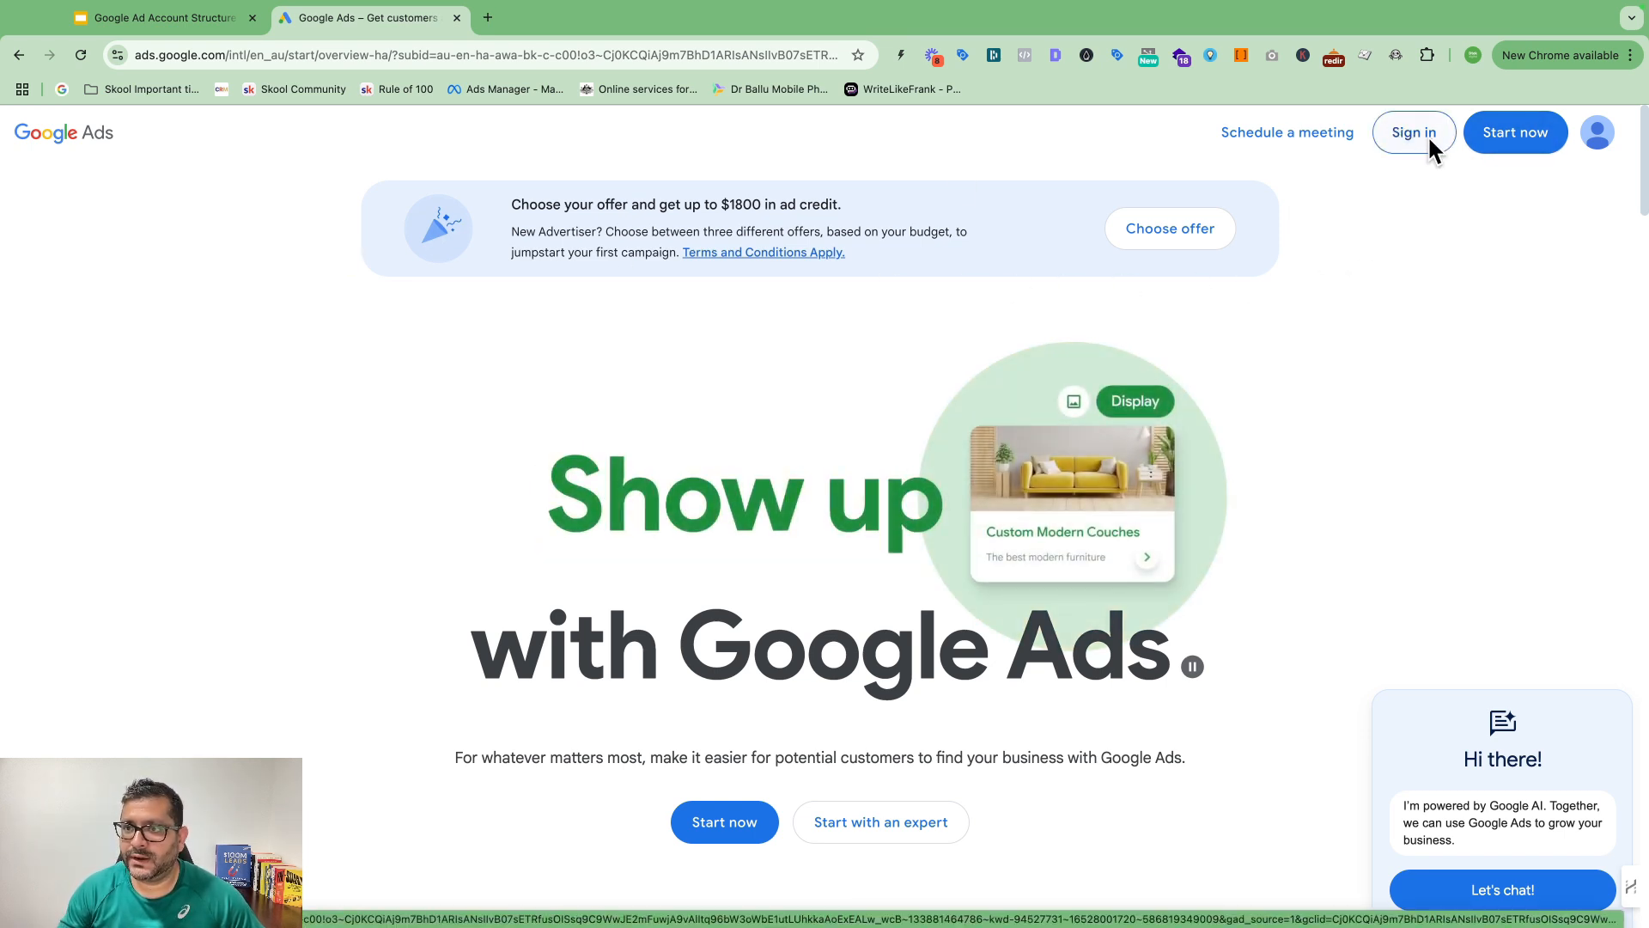
{"action": "left_click", "coordinate": [1515, 139]}
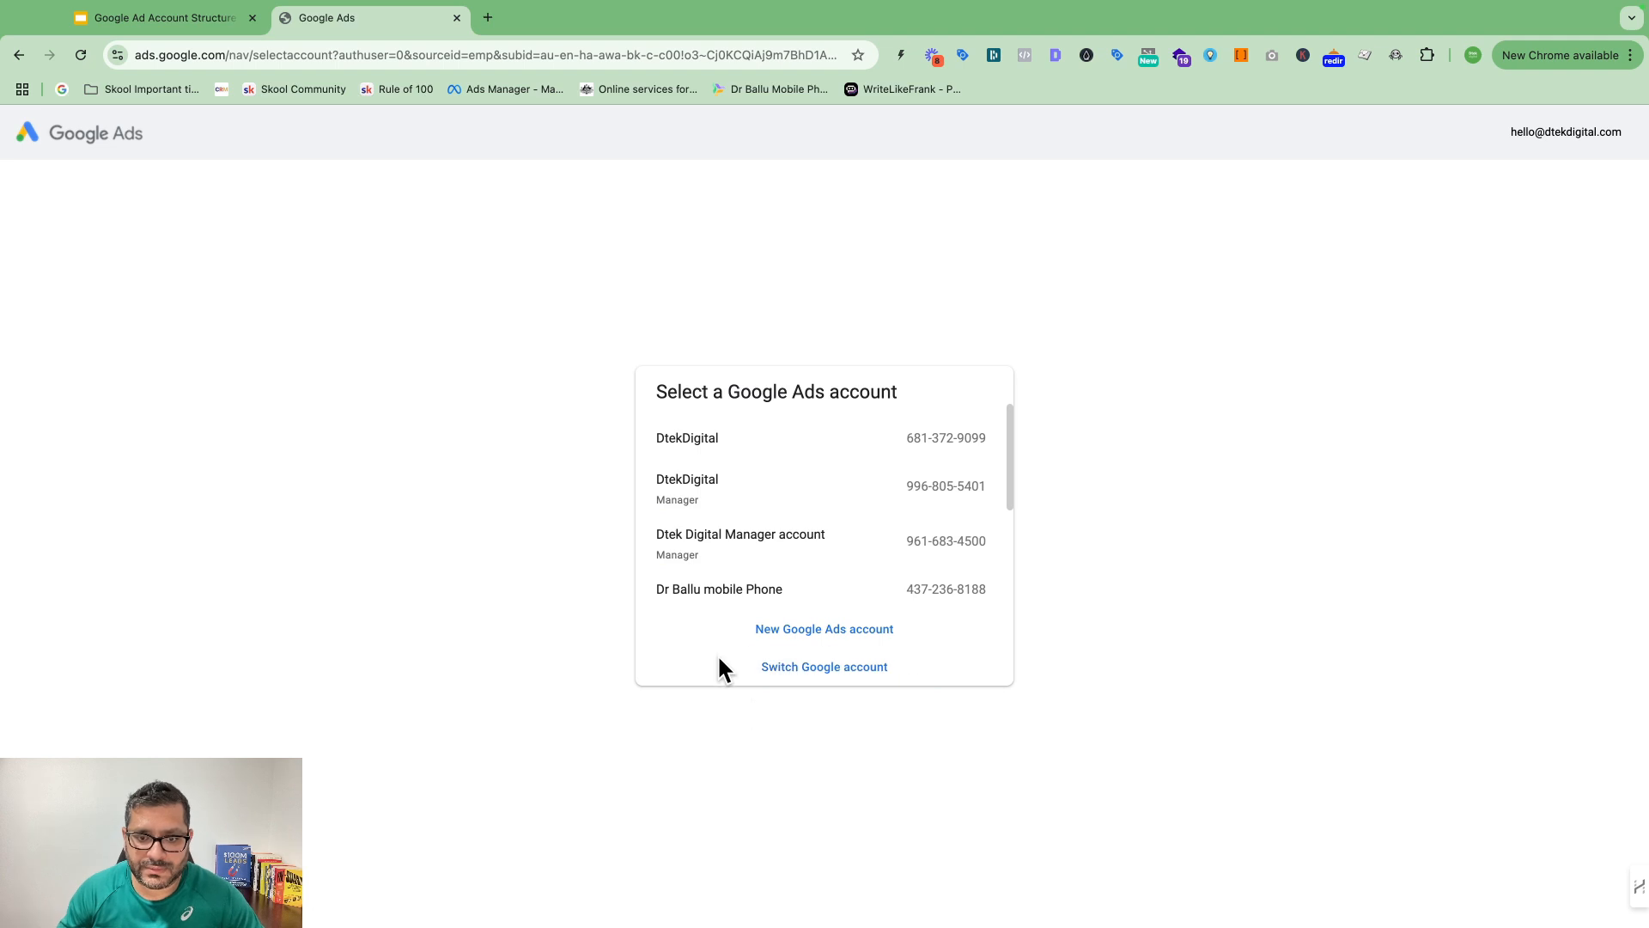
{"action": "left_click", "coordinate": [840, 635]}
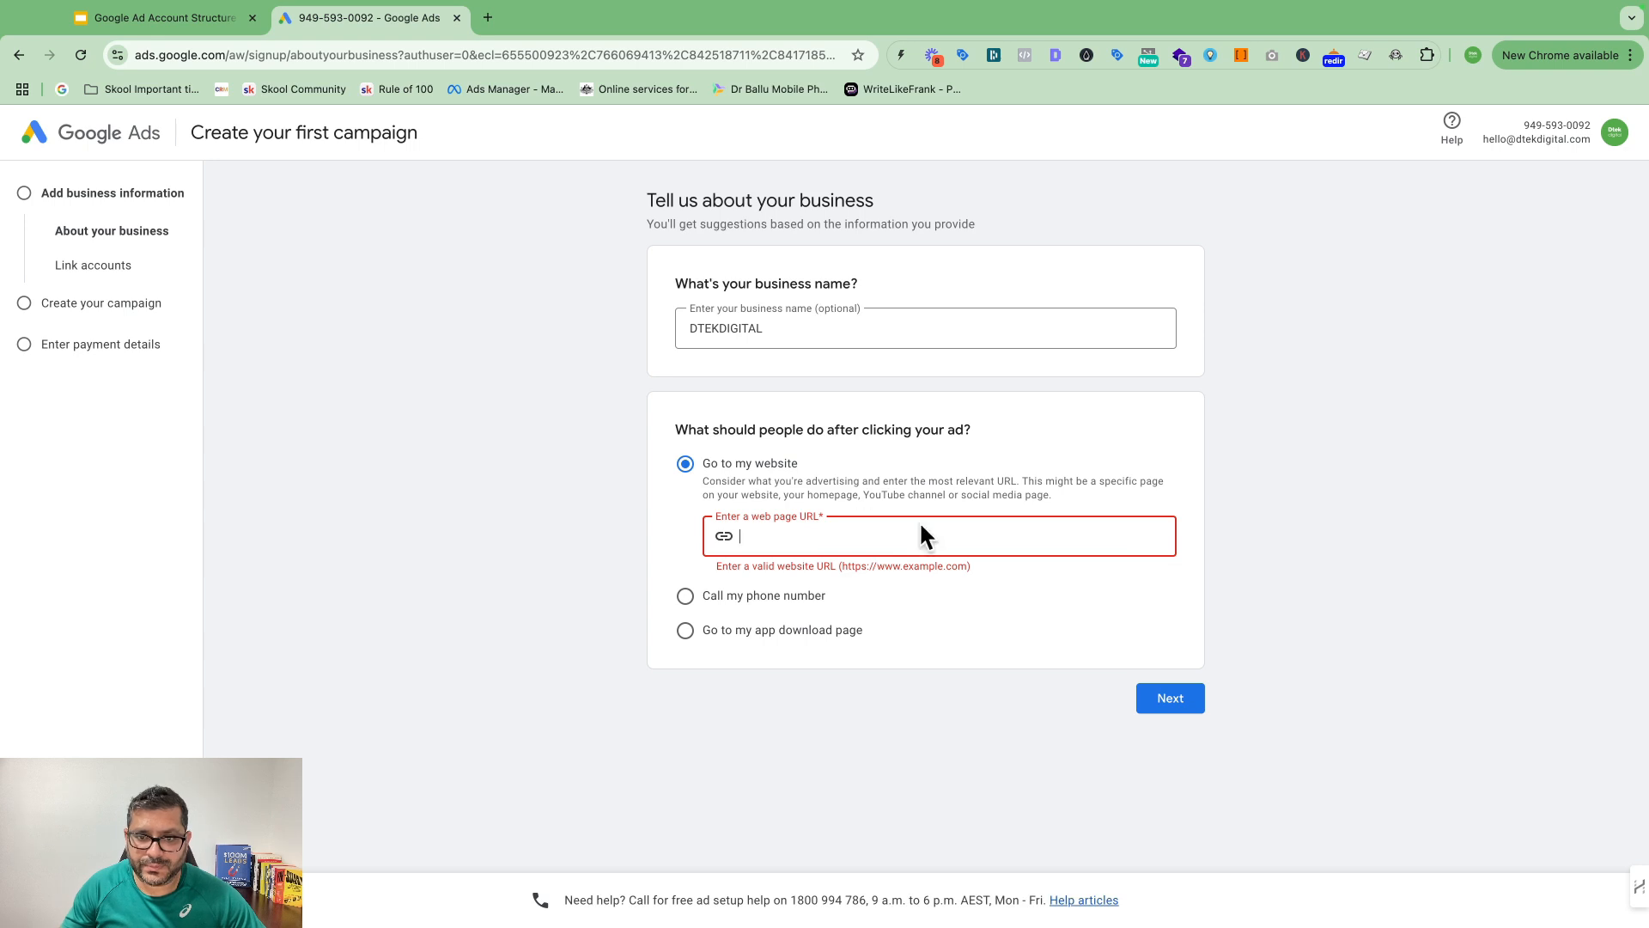
{"action": "type", "text": "https://dtekdigital.com/"}
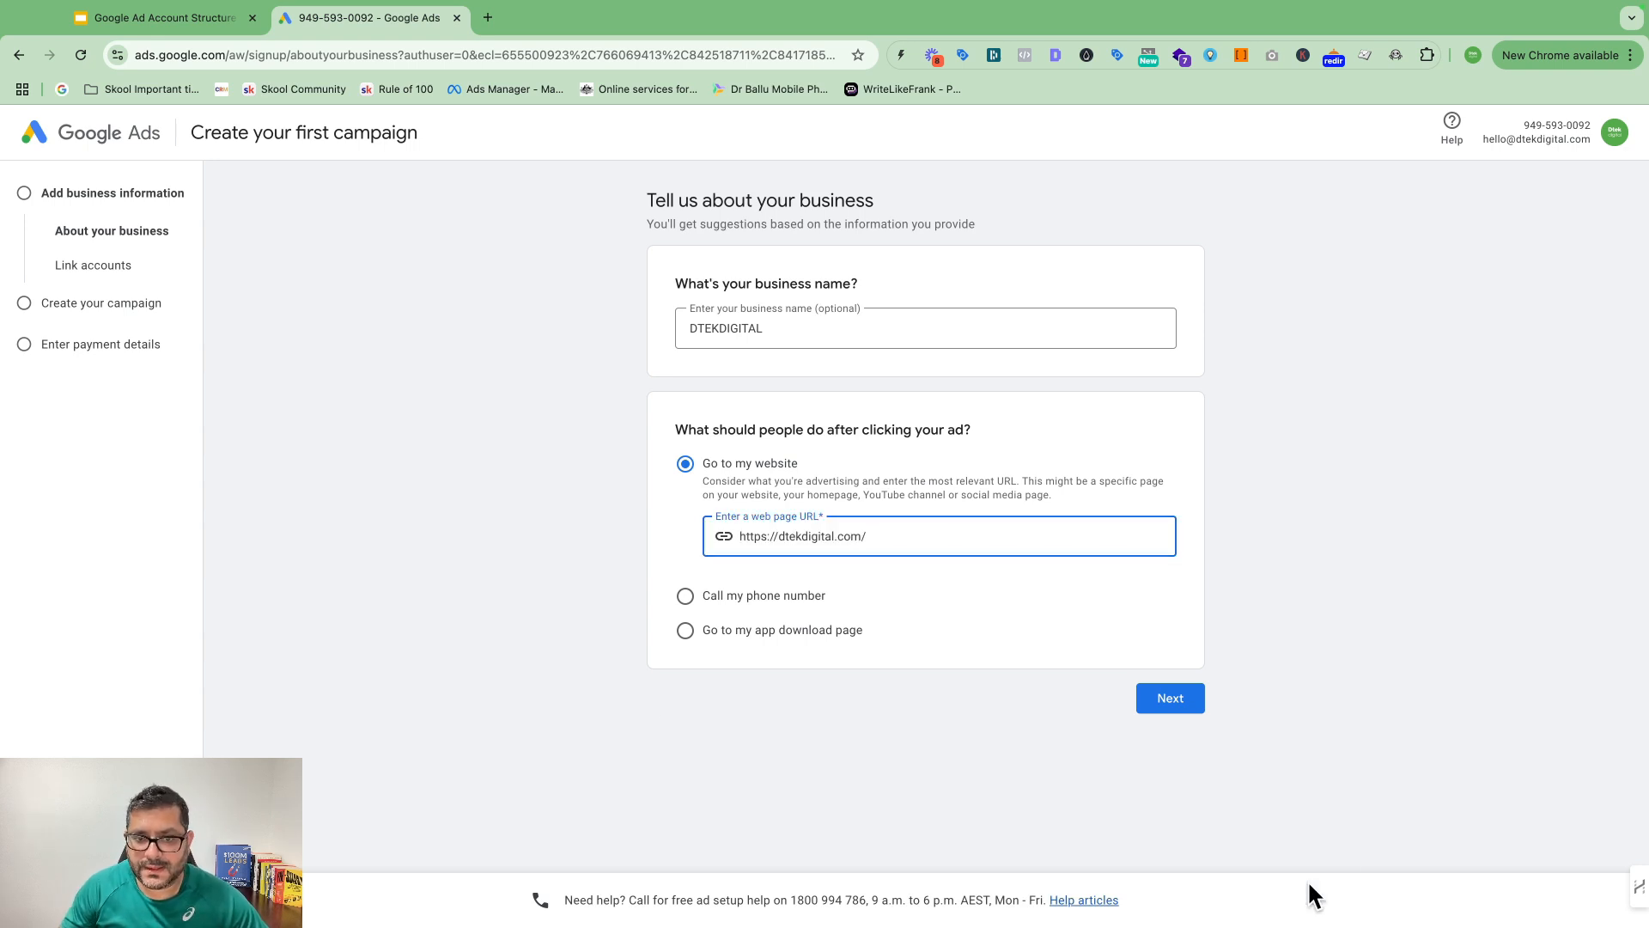
{"action": "left_click", "coordinate": [1173, 701]}
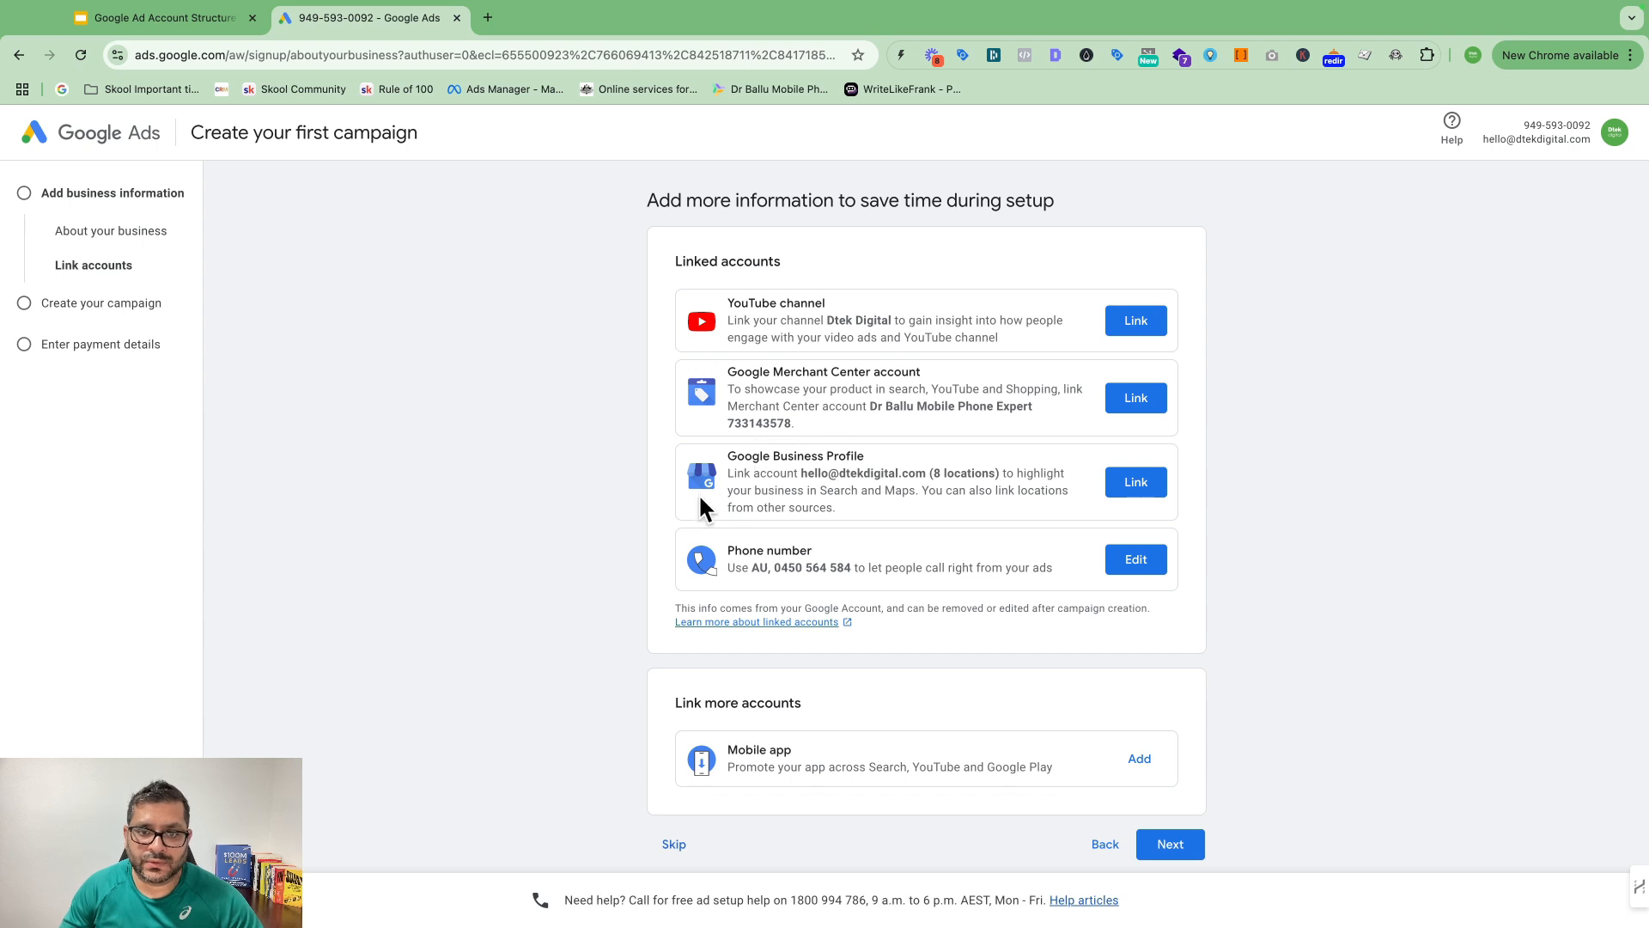
Step: Skip linking the YouTube, Merchant Center and Business Profile accounts
{"action": "scroll", "coordinate": [941, 473], "scroll_direction": "down", "scroll_amount": 1}
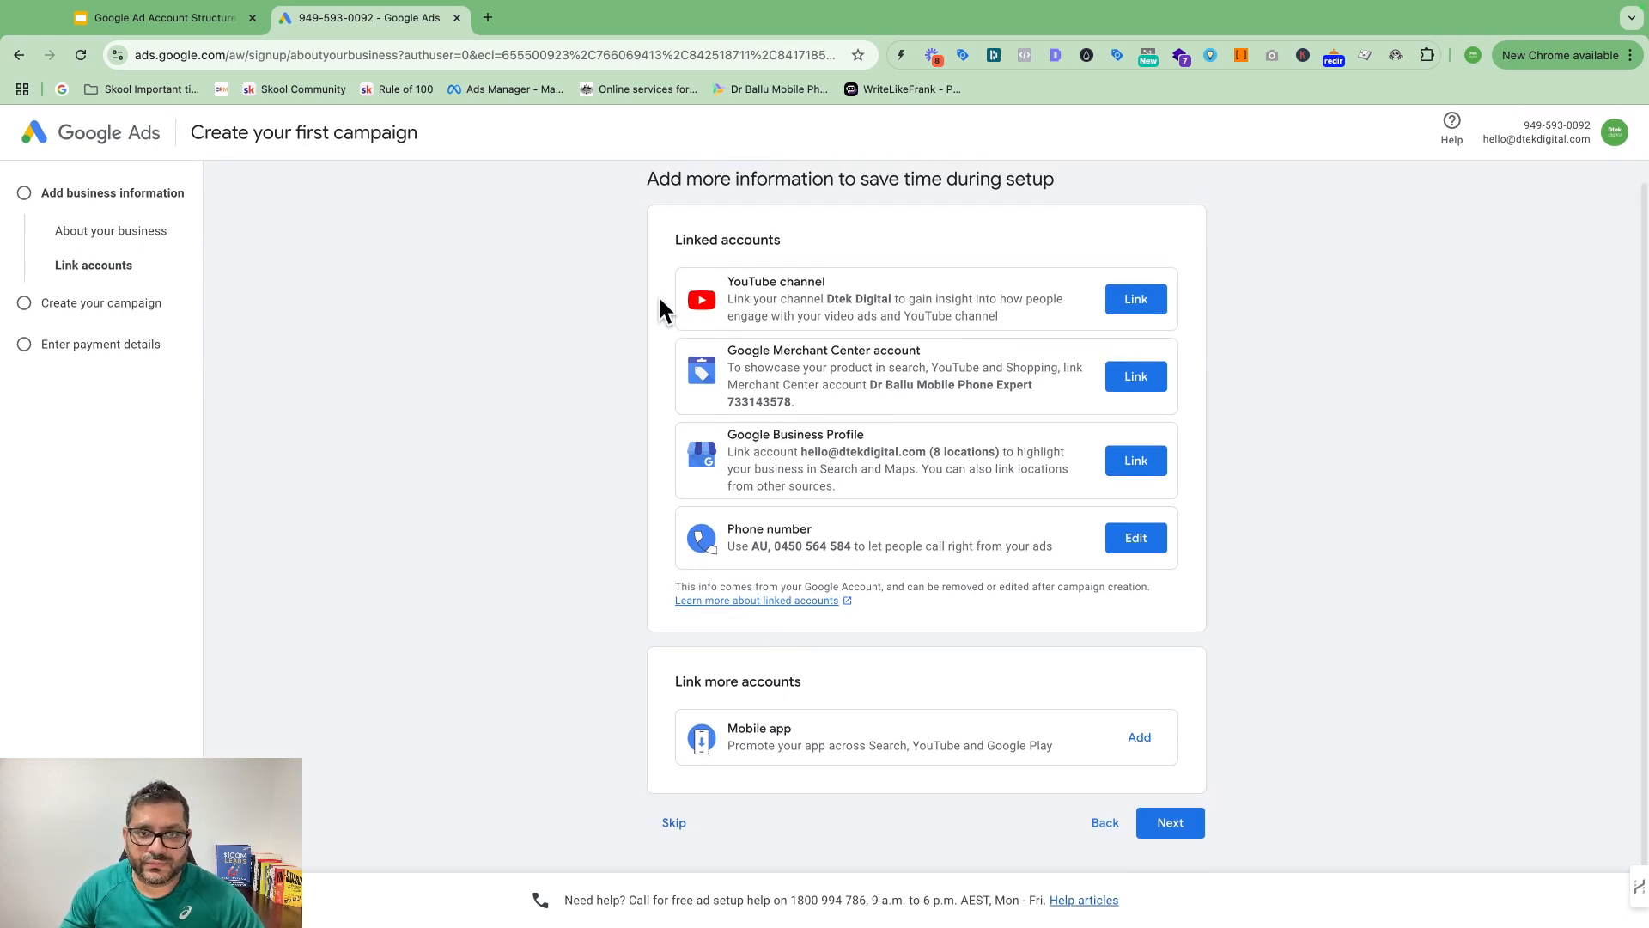
{"action": "scroll", "coordinate": [859, 297], "scroll_direction": "up", "scroll_amount": 1}
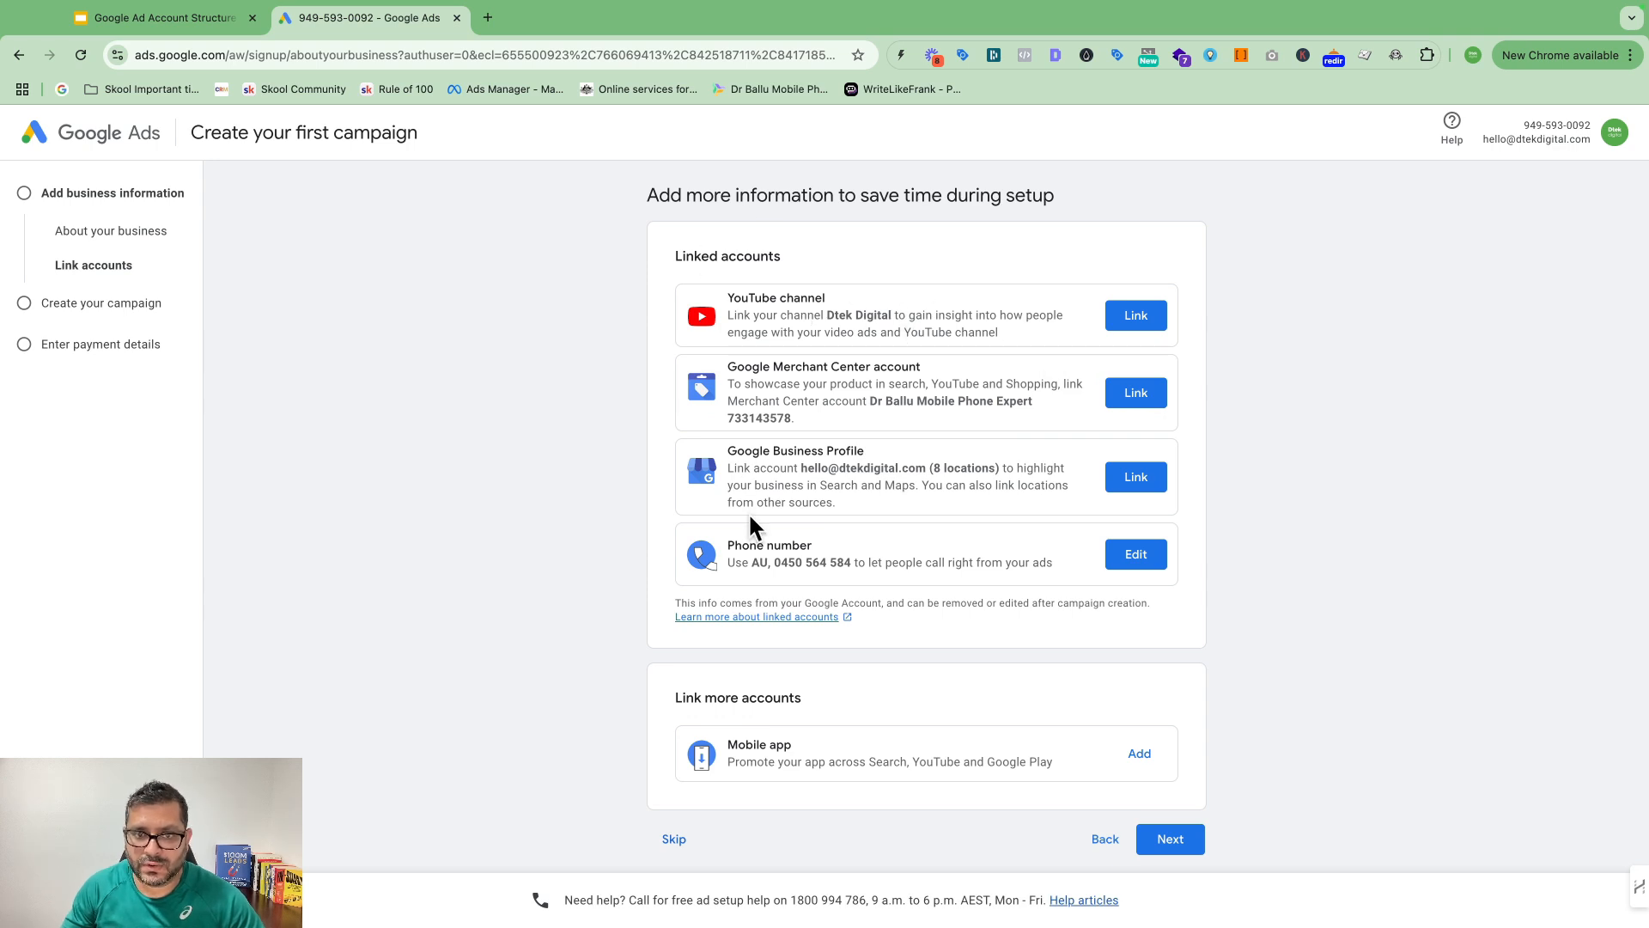
{"action": "scroll", "coordinate": [807, 549], "scroll_direction": "down", "scroll_amount": 1}
{"action": "scroll", "coordinate": [698, 257], "scroll_direction": "up", "scroll_amount": 1}
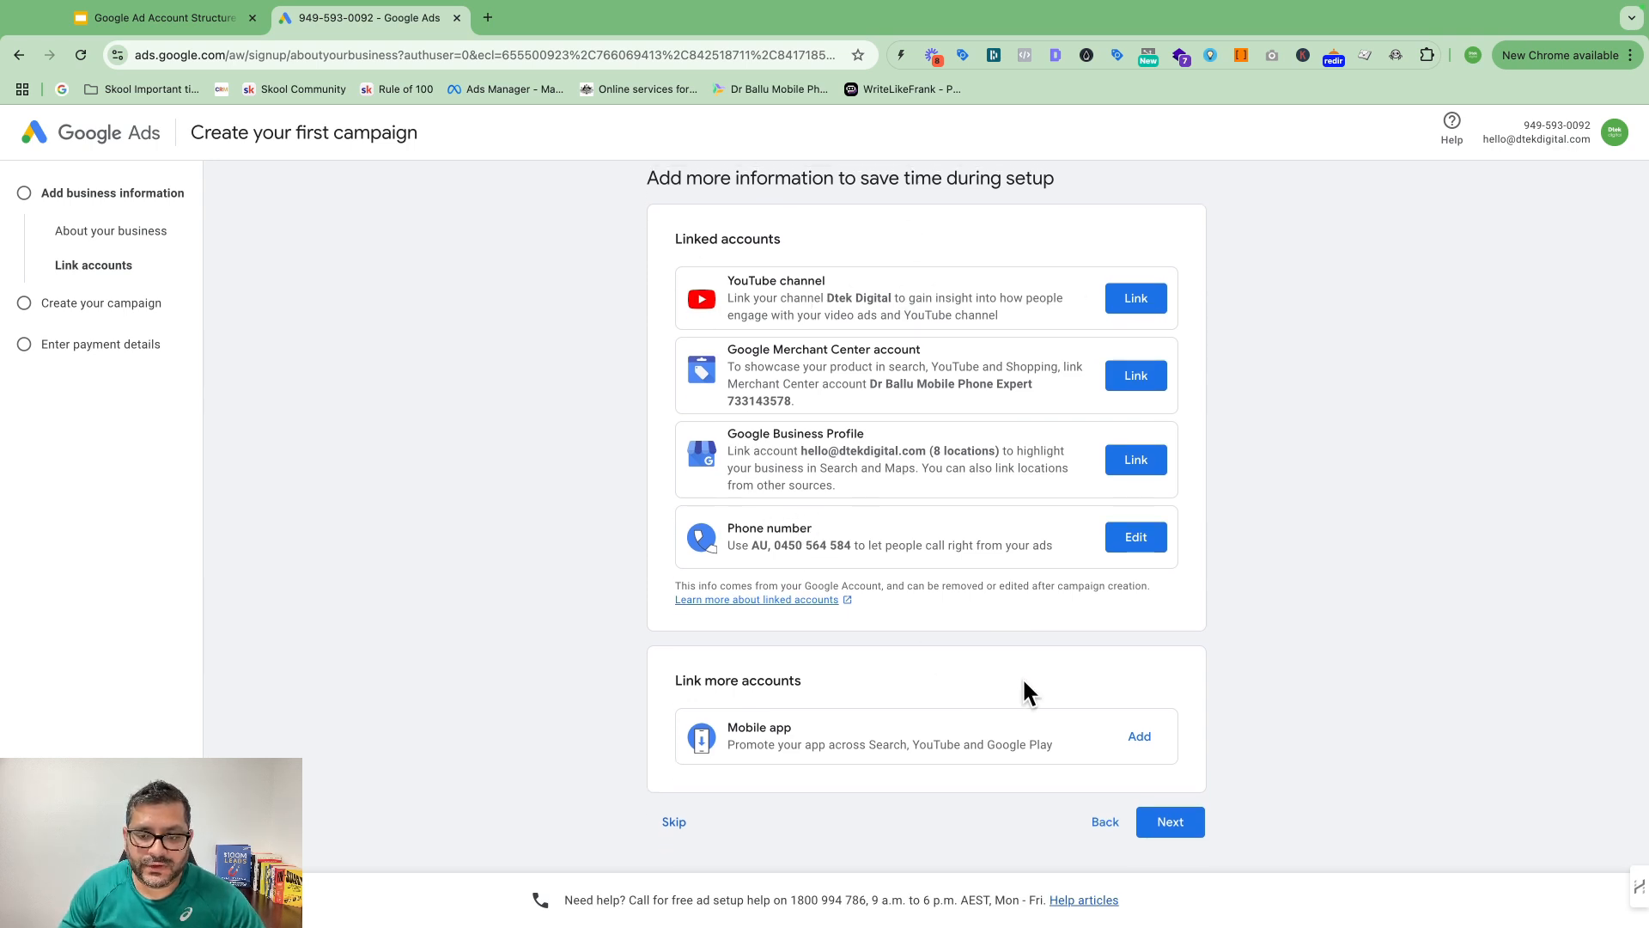
{"action": "scroll", "coordinate": [747, 541], "scroll_direction": "up", "scroll_amount": 1}
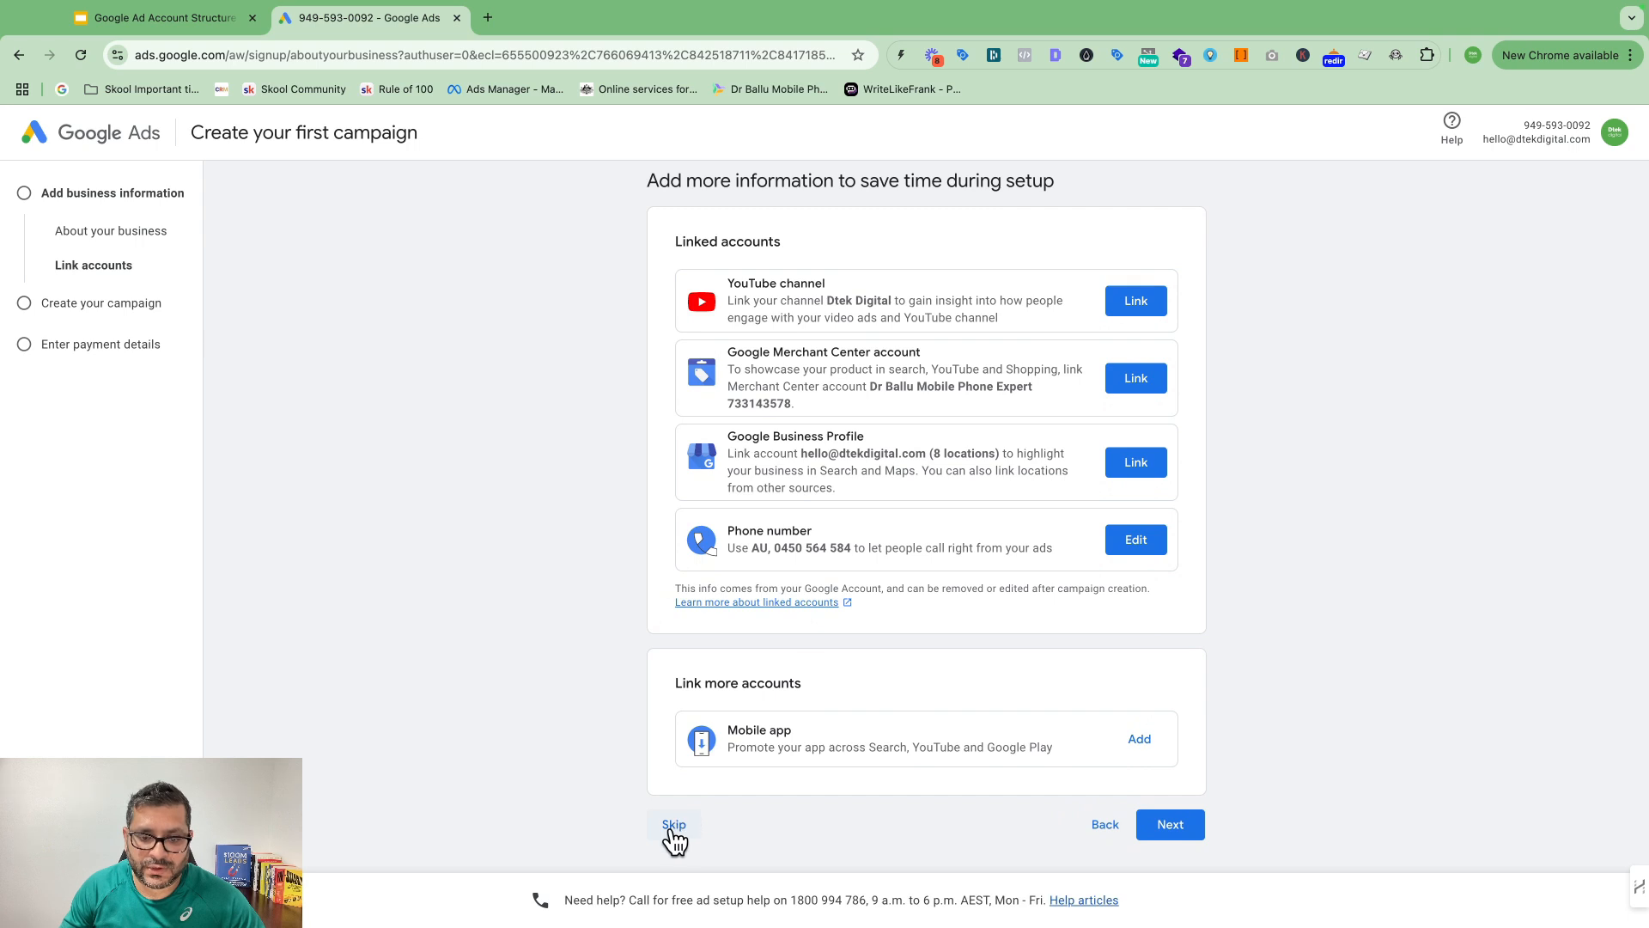
{"action": "left_click", "coordinate": [672, 827]}
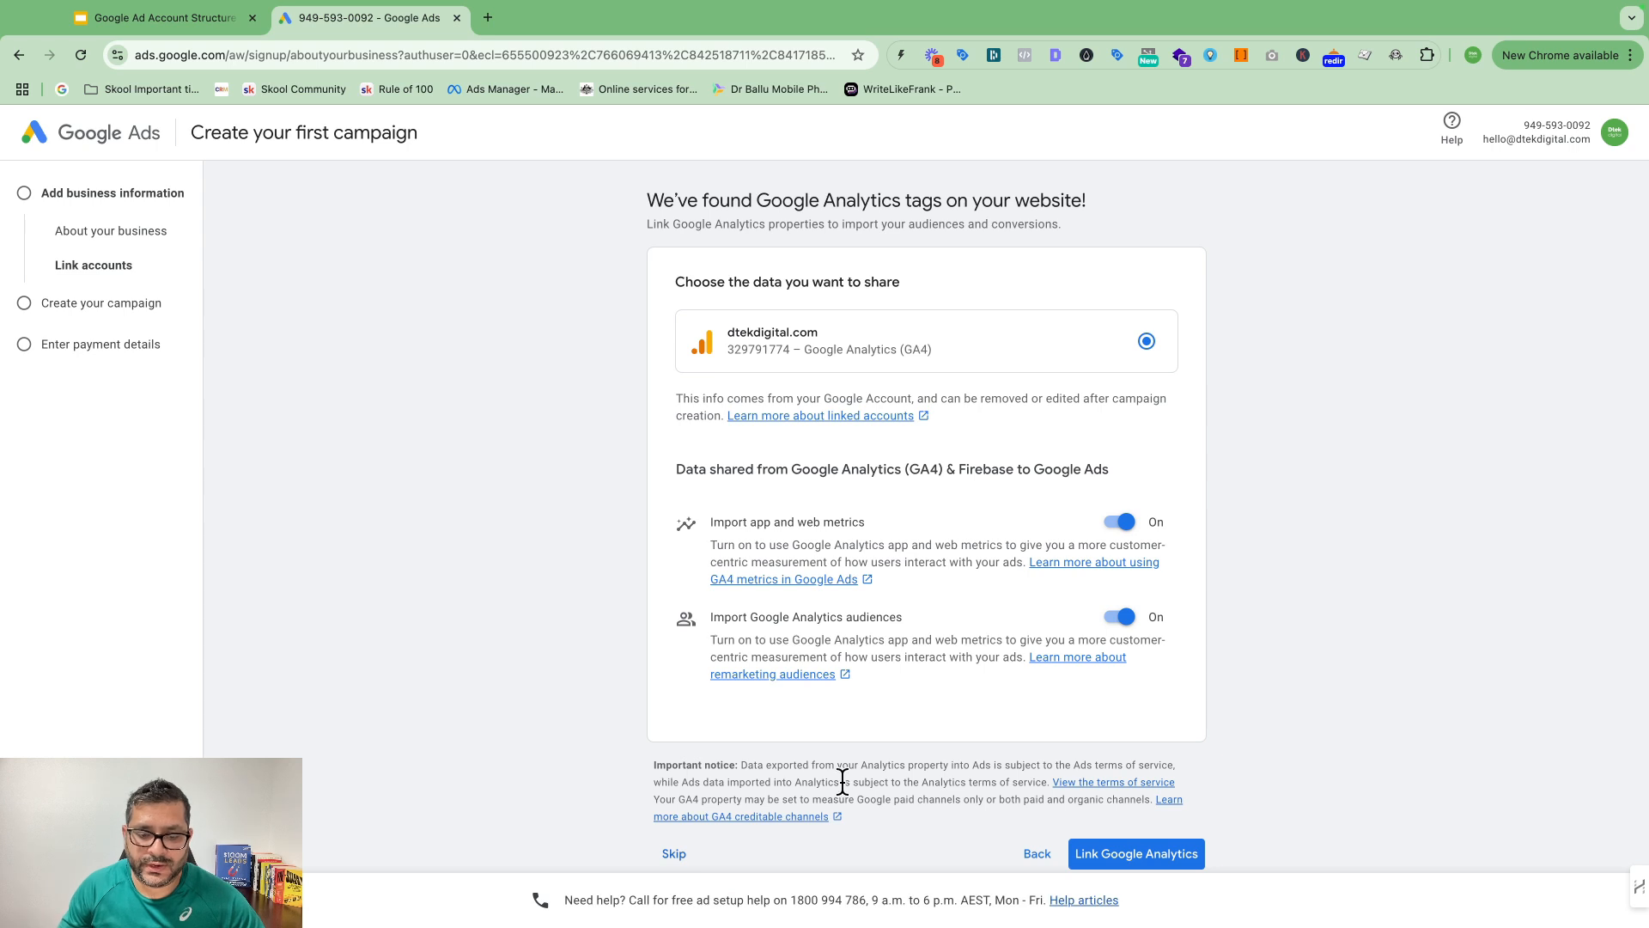
Step: Skip Google Analytics linking and set up the account only, without a campaign goal
{"action": "left_click", "coordinate": [667, 856]}
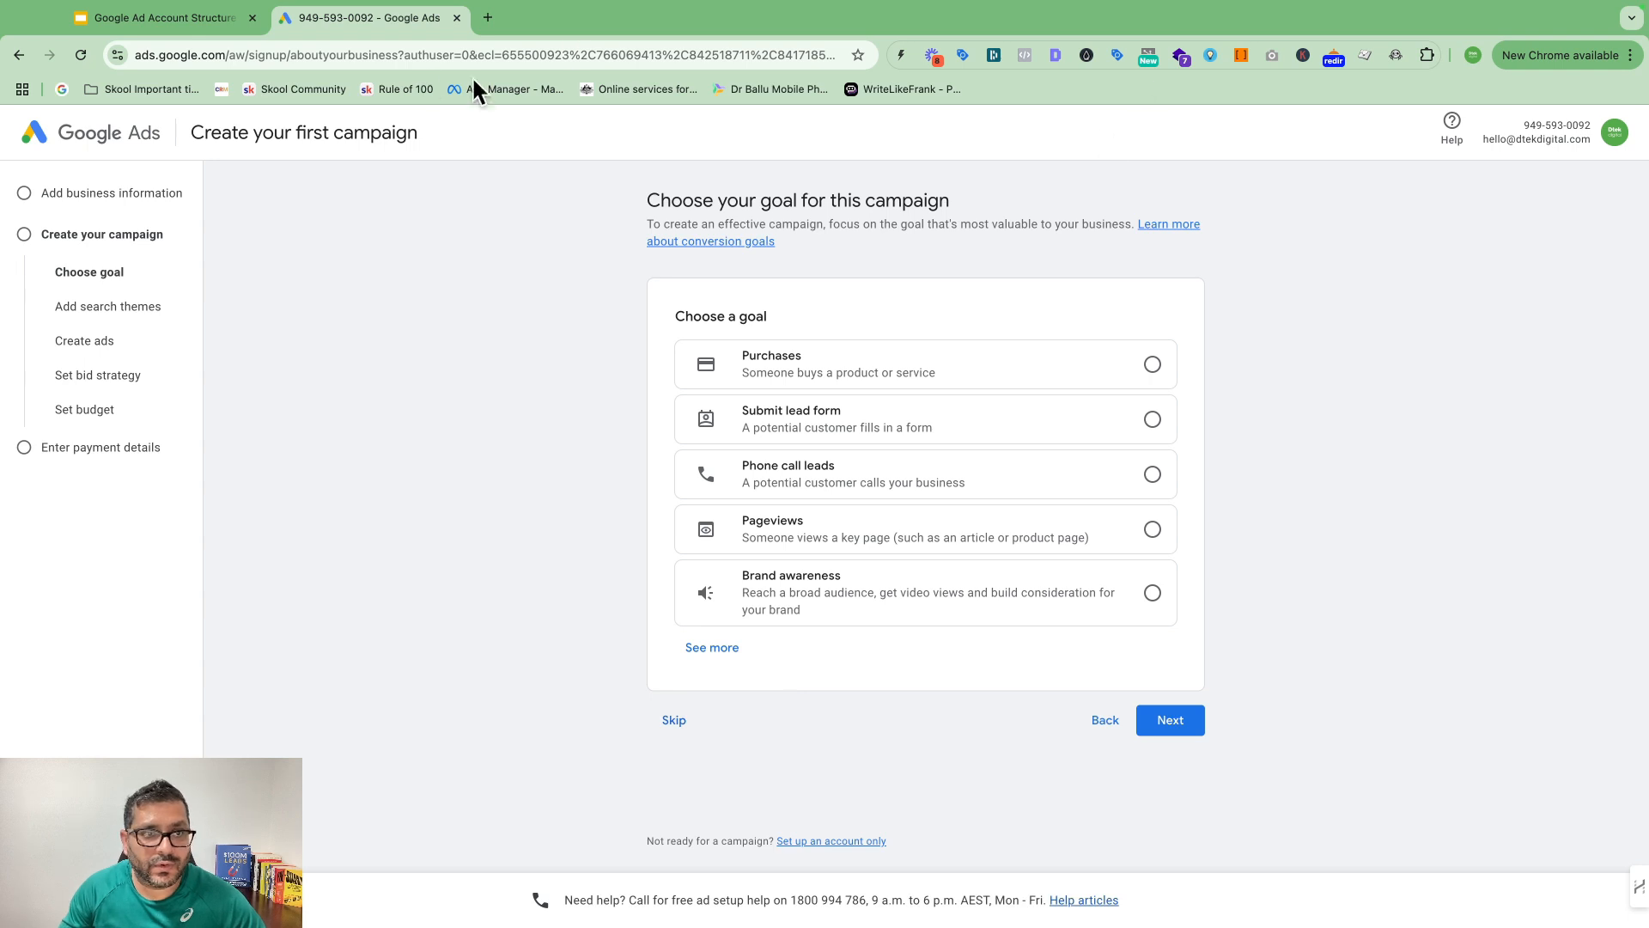
{"action": "left_click", "coordinate": [825, 841]}
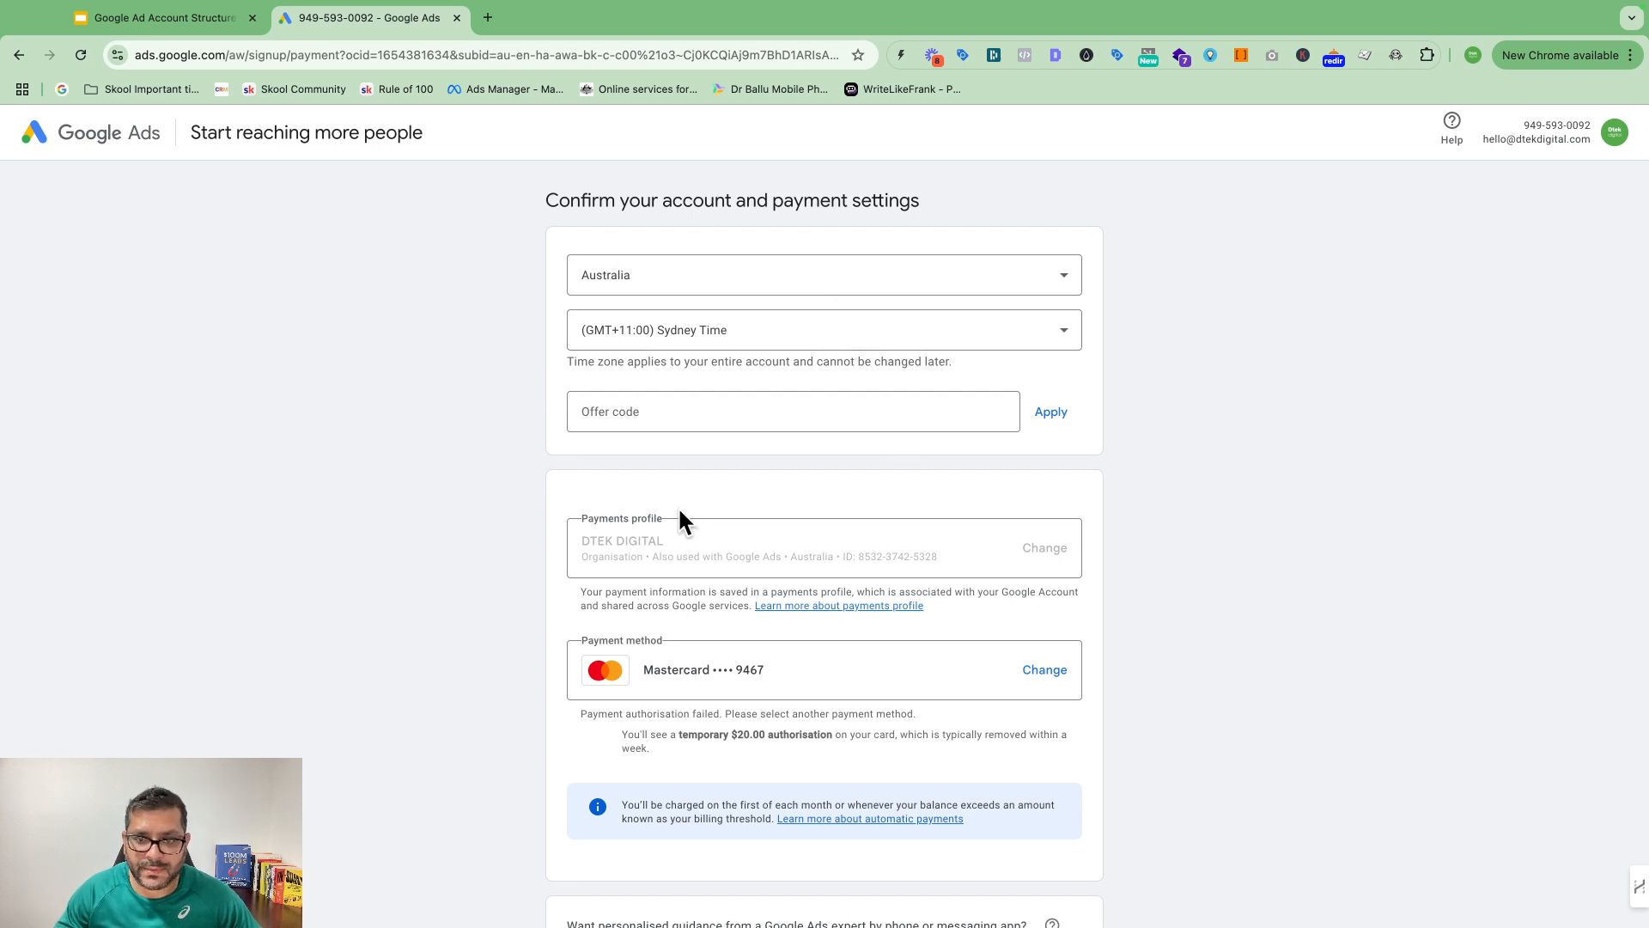
Step: Submit the Australia, Sydney time, AUD account and payment settings and continue to Overview
{"action": "scroll", "coordinate": [680, 513], "scroll_direction": "down", "scroll_amount": 5}
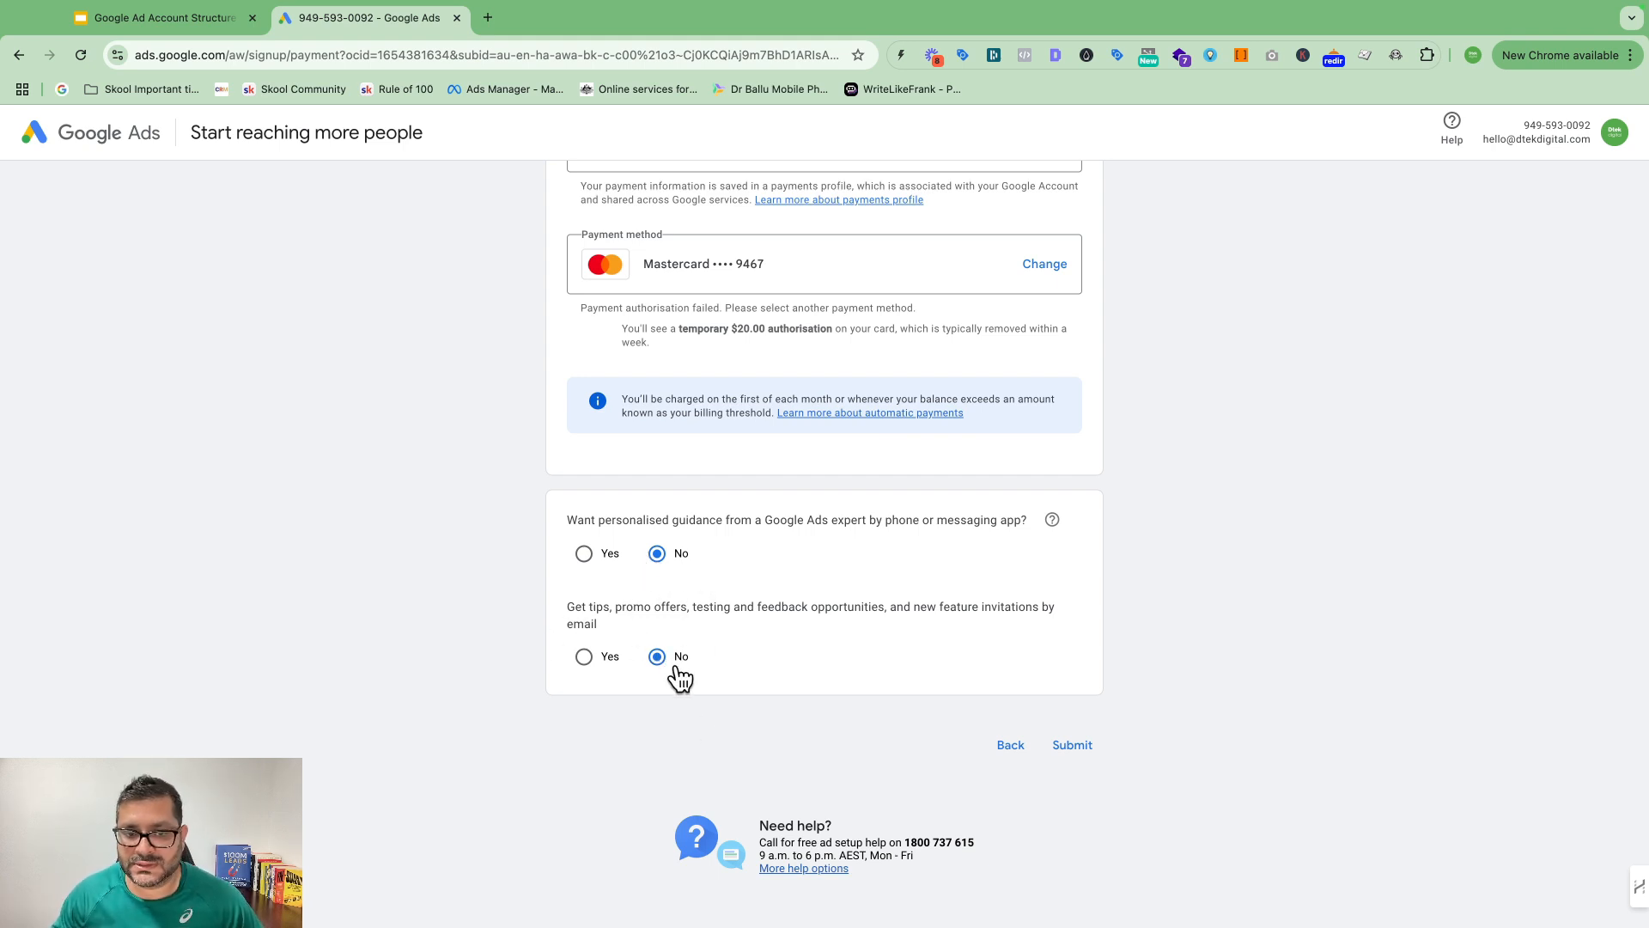
{"action": "scroll", "coordinate": [1031, 482], "scroll_direction": "up", "scroll_amount": 3}
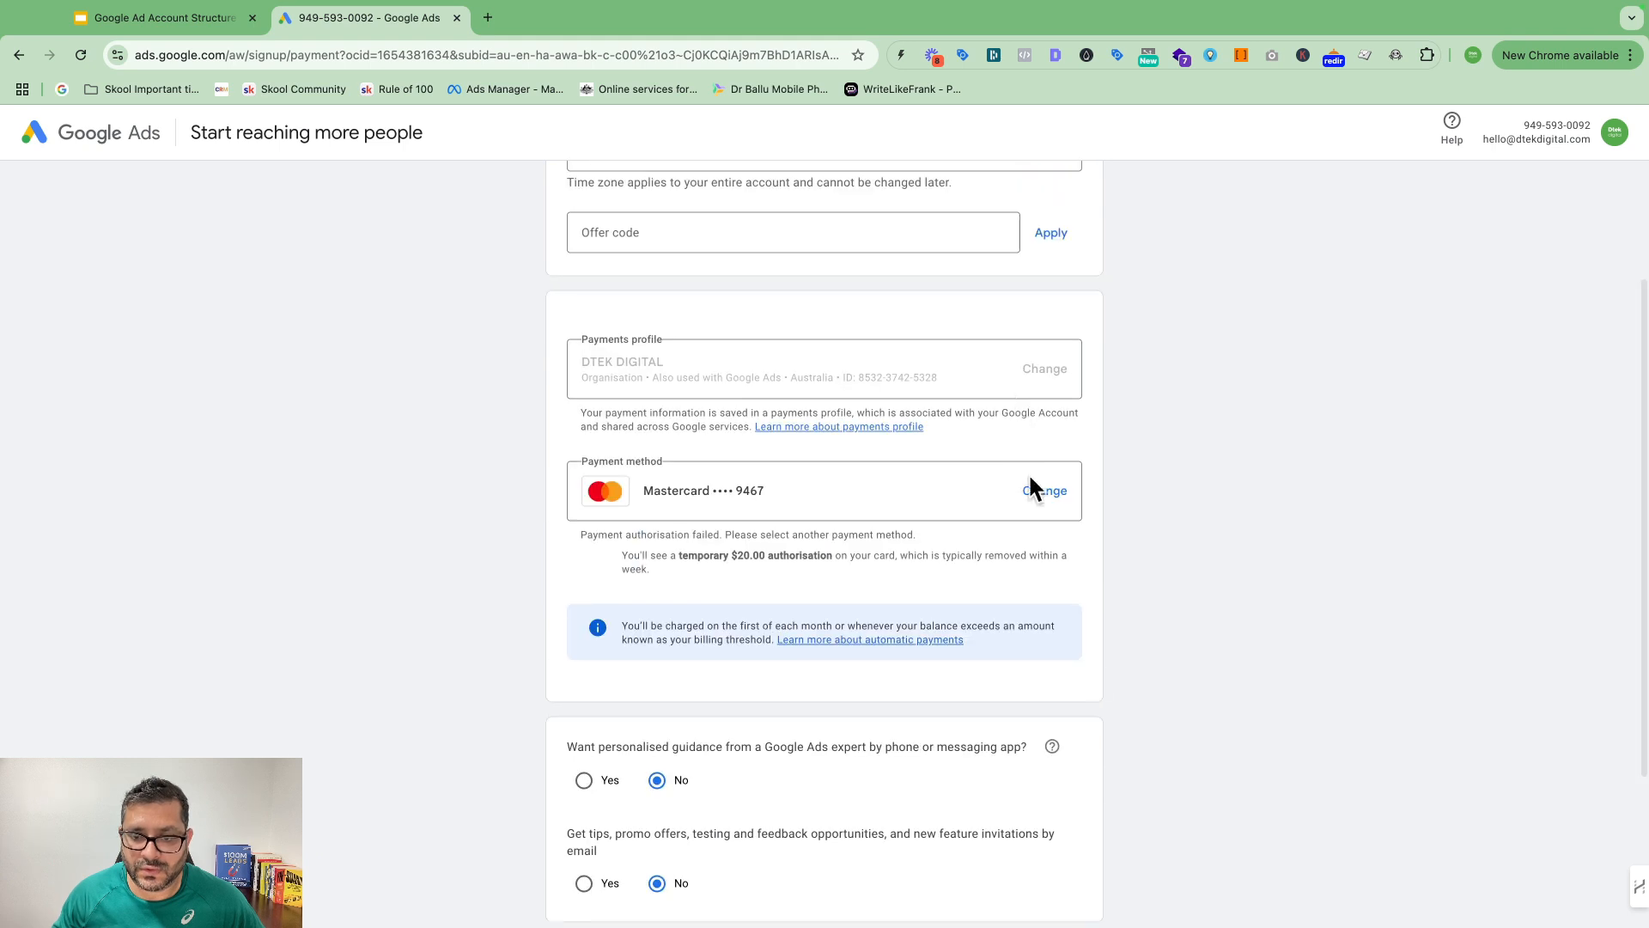
{"action": "scroll", "coordinate": [1031, 482], "scroll_direction": "down", "scroll_amount": 3}
{"action": "left_click", "coordinate": [1075, 744]}
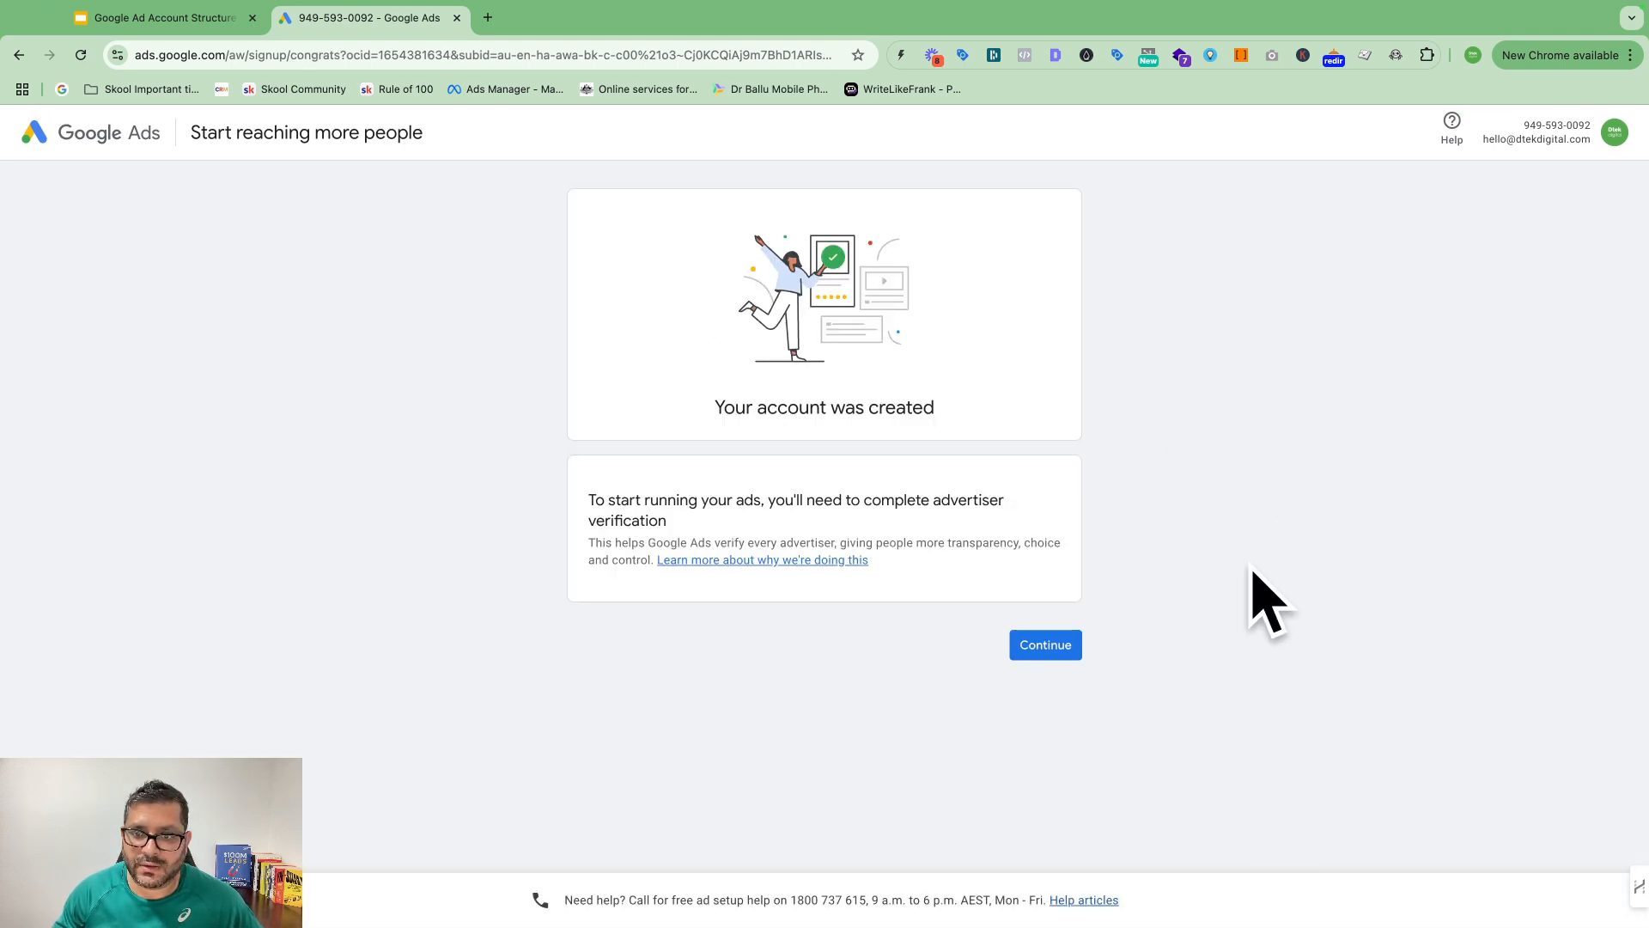
{"action": "left_click", "coordinate": [1064, 646]}
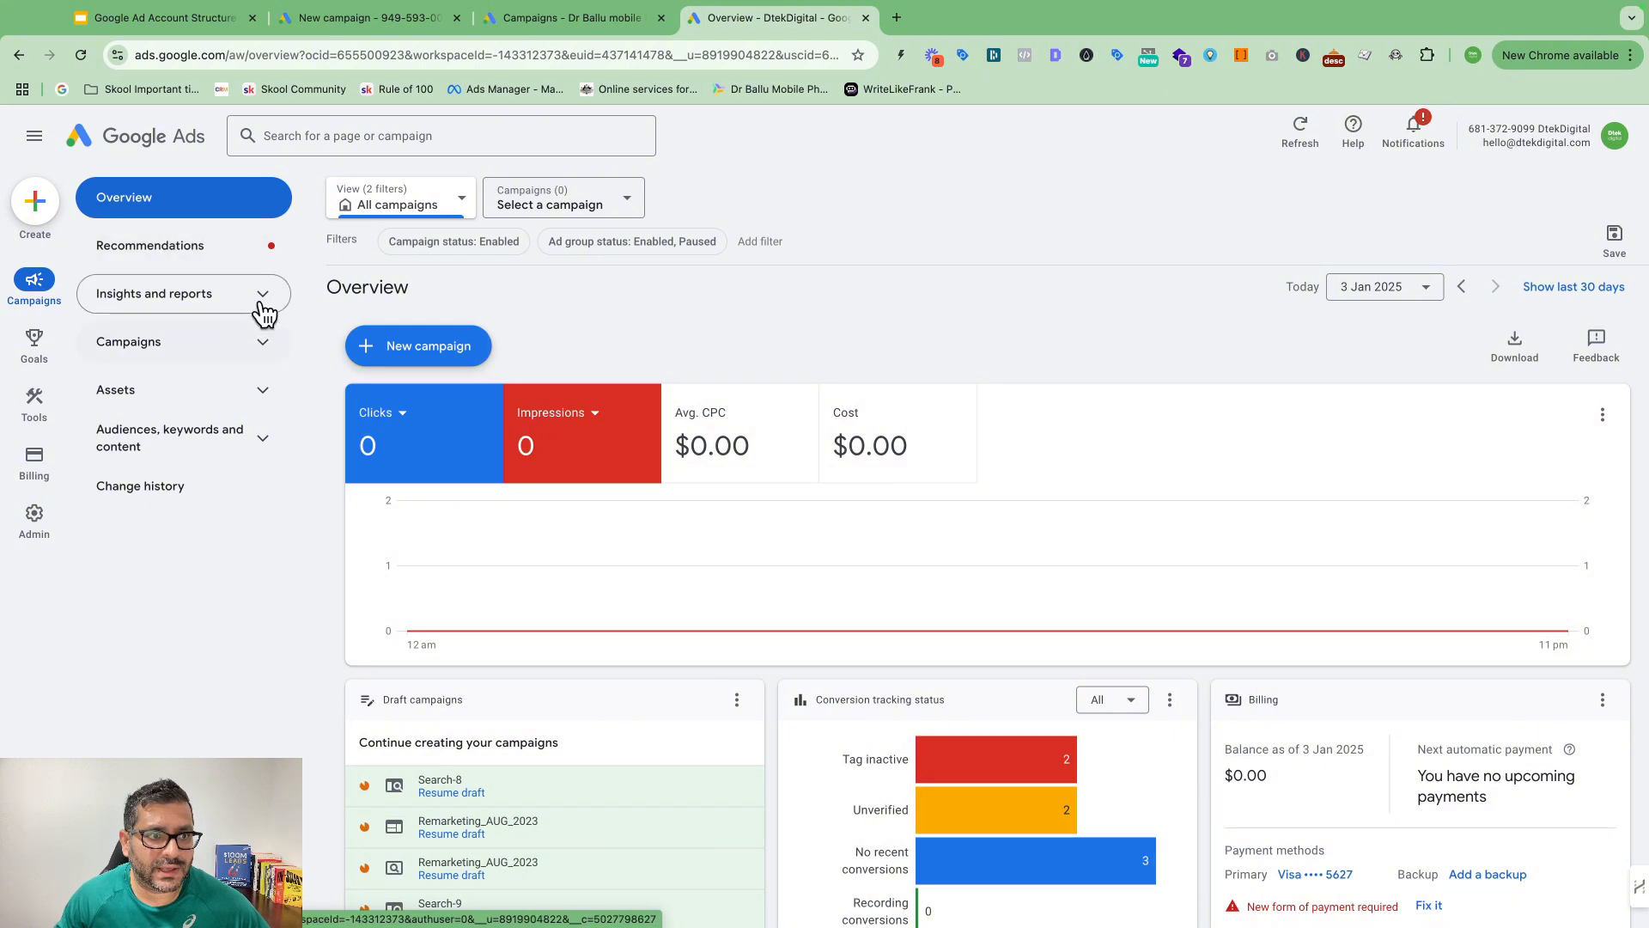
Step: Expand Campaigns in the navigation, close the filter list and highlight the account number
{"action": "left_click", "coordinate": [259, 345]}
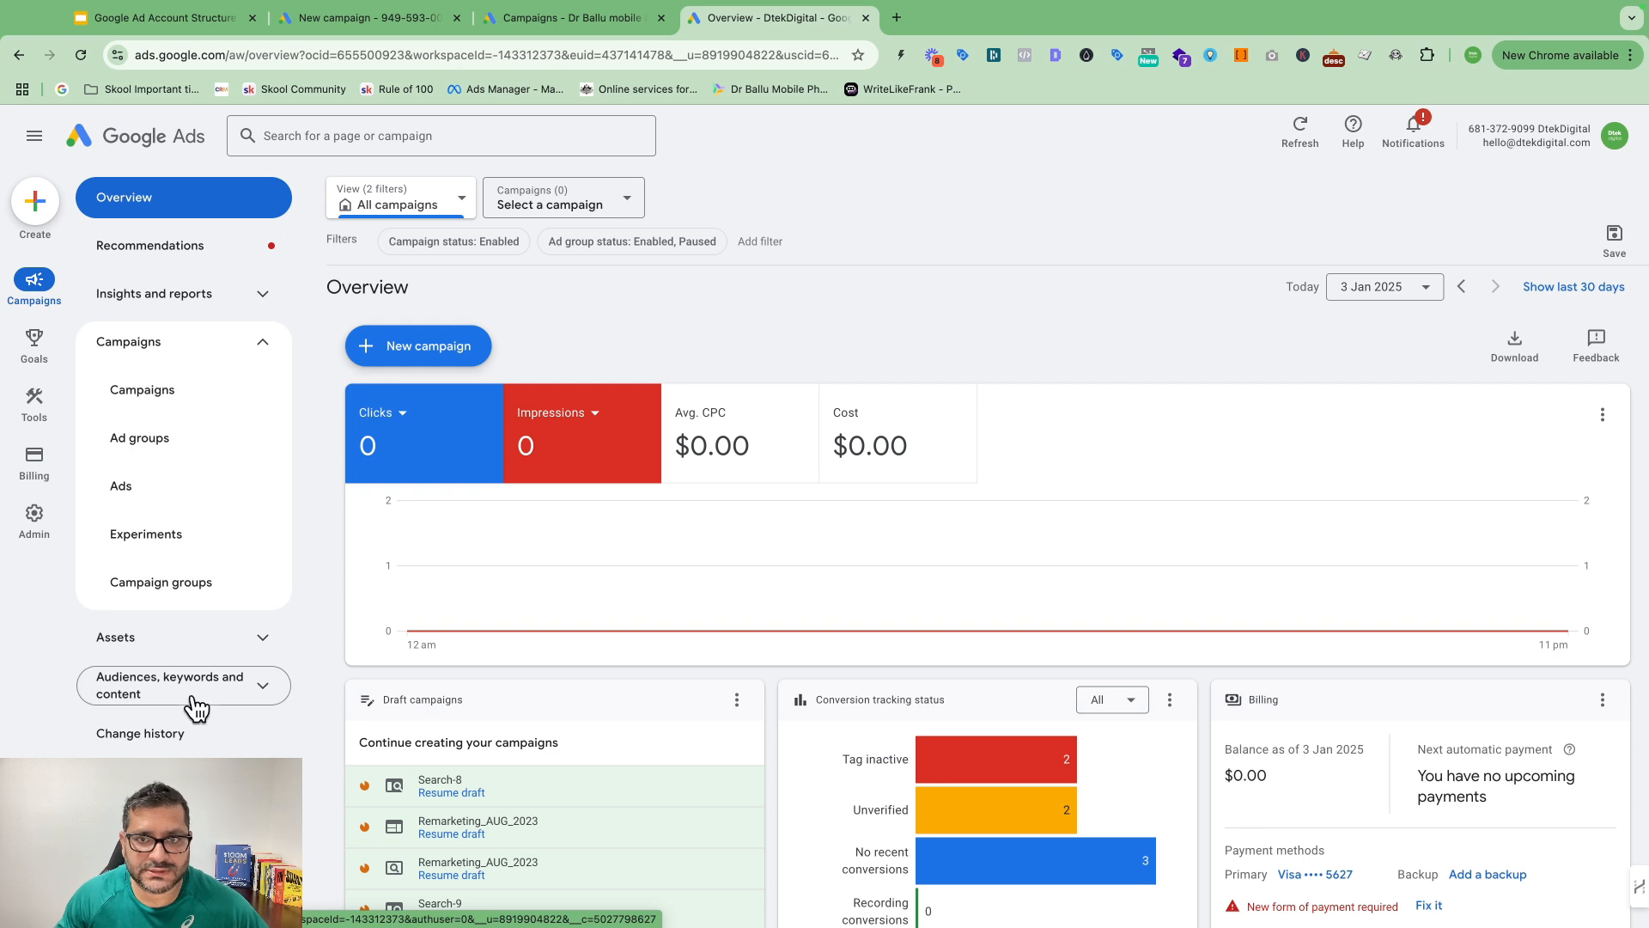
{"action": "scroll", "coordinate": [1148, 227], "scroll_direction": "down", "scroll_amount": 1}
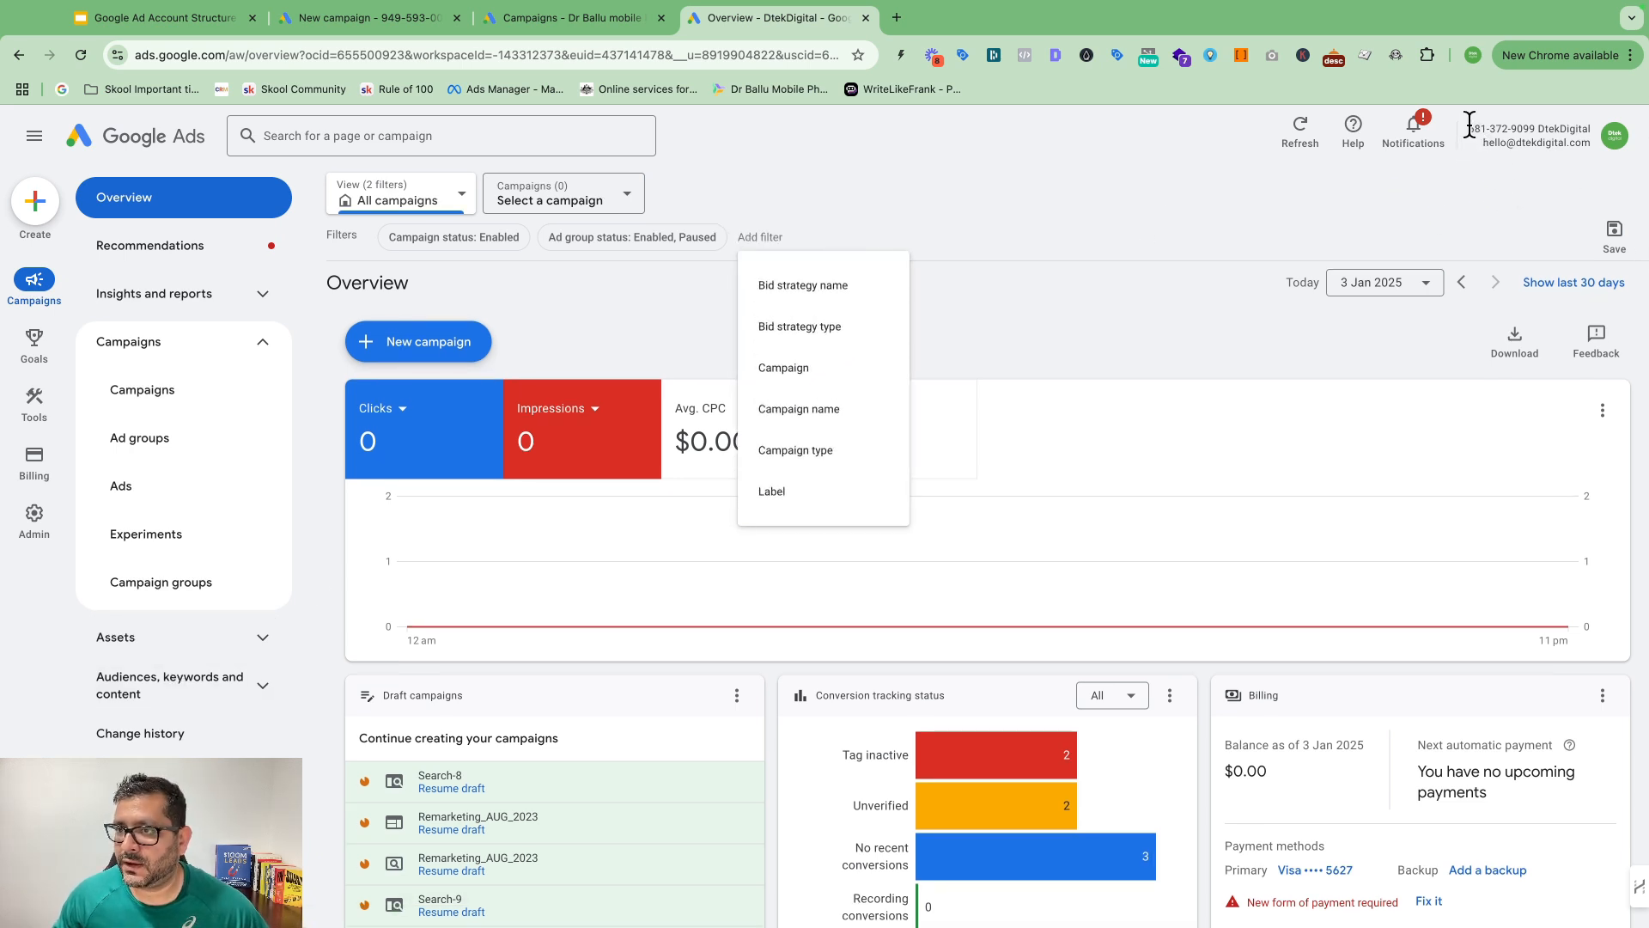
{"action": "left_click", "coordinate": [1208, 193]}
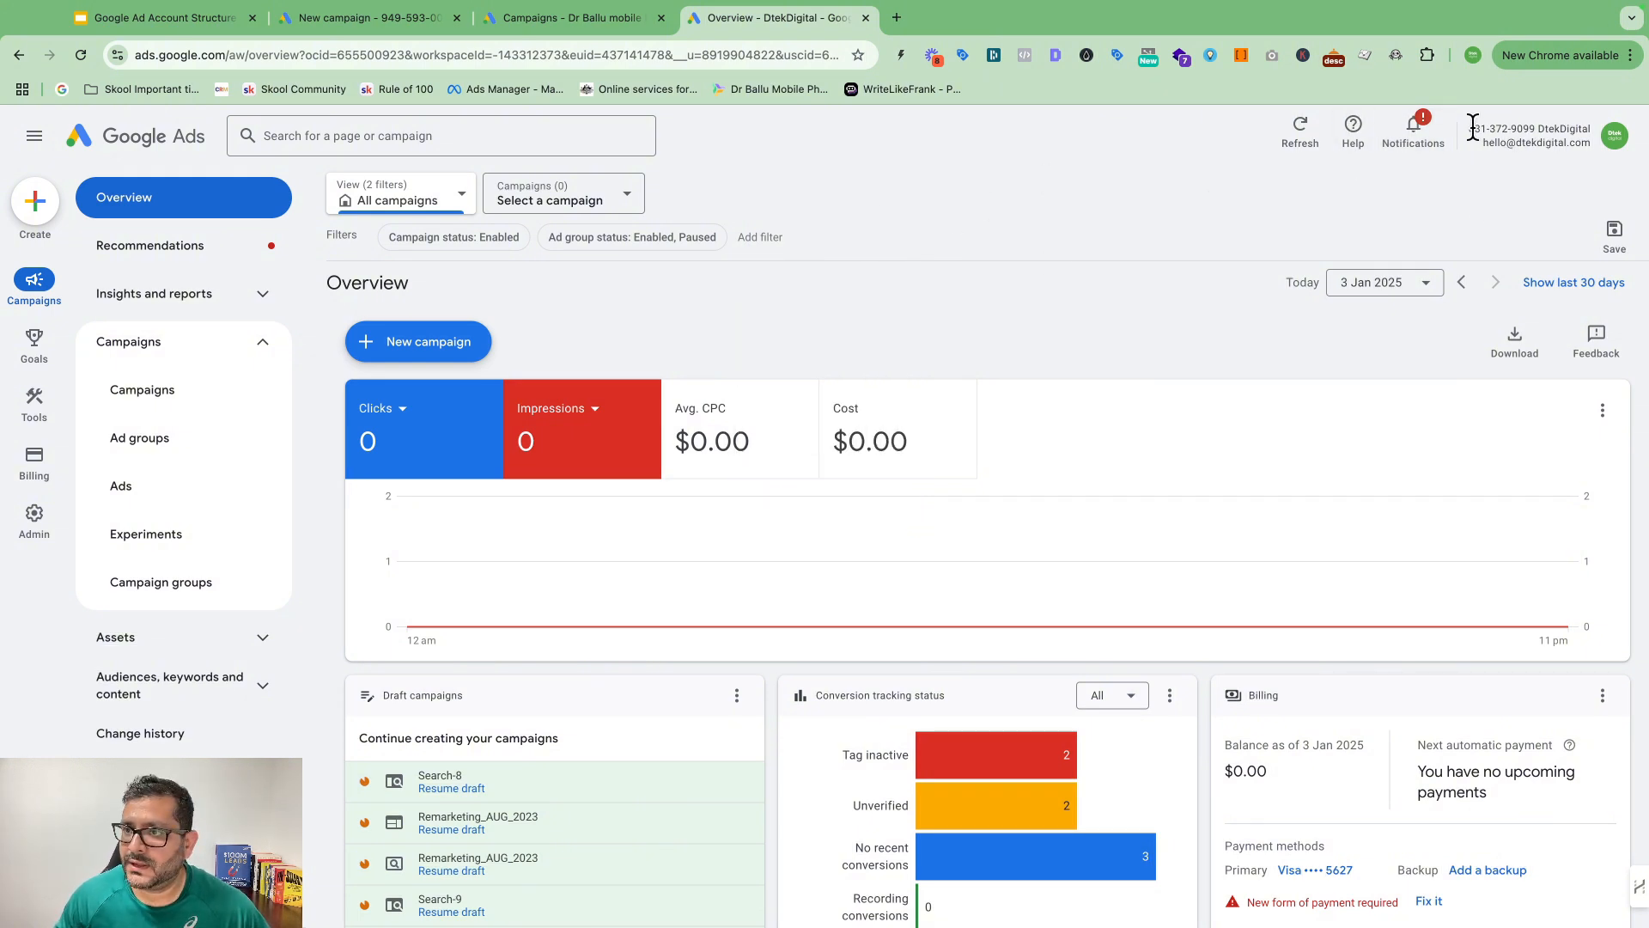
{"action": "left_click_drag", "start_coordinate": [1470, 126], "coordinate": [1540, 122]}
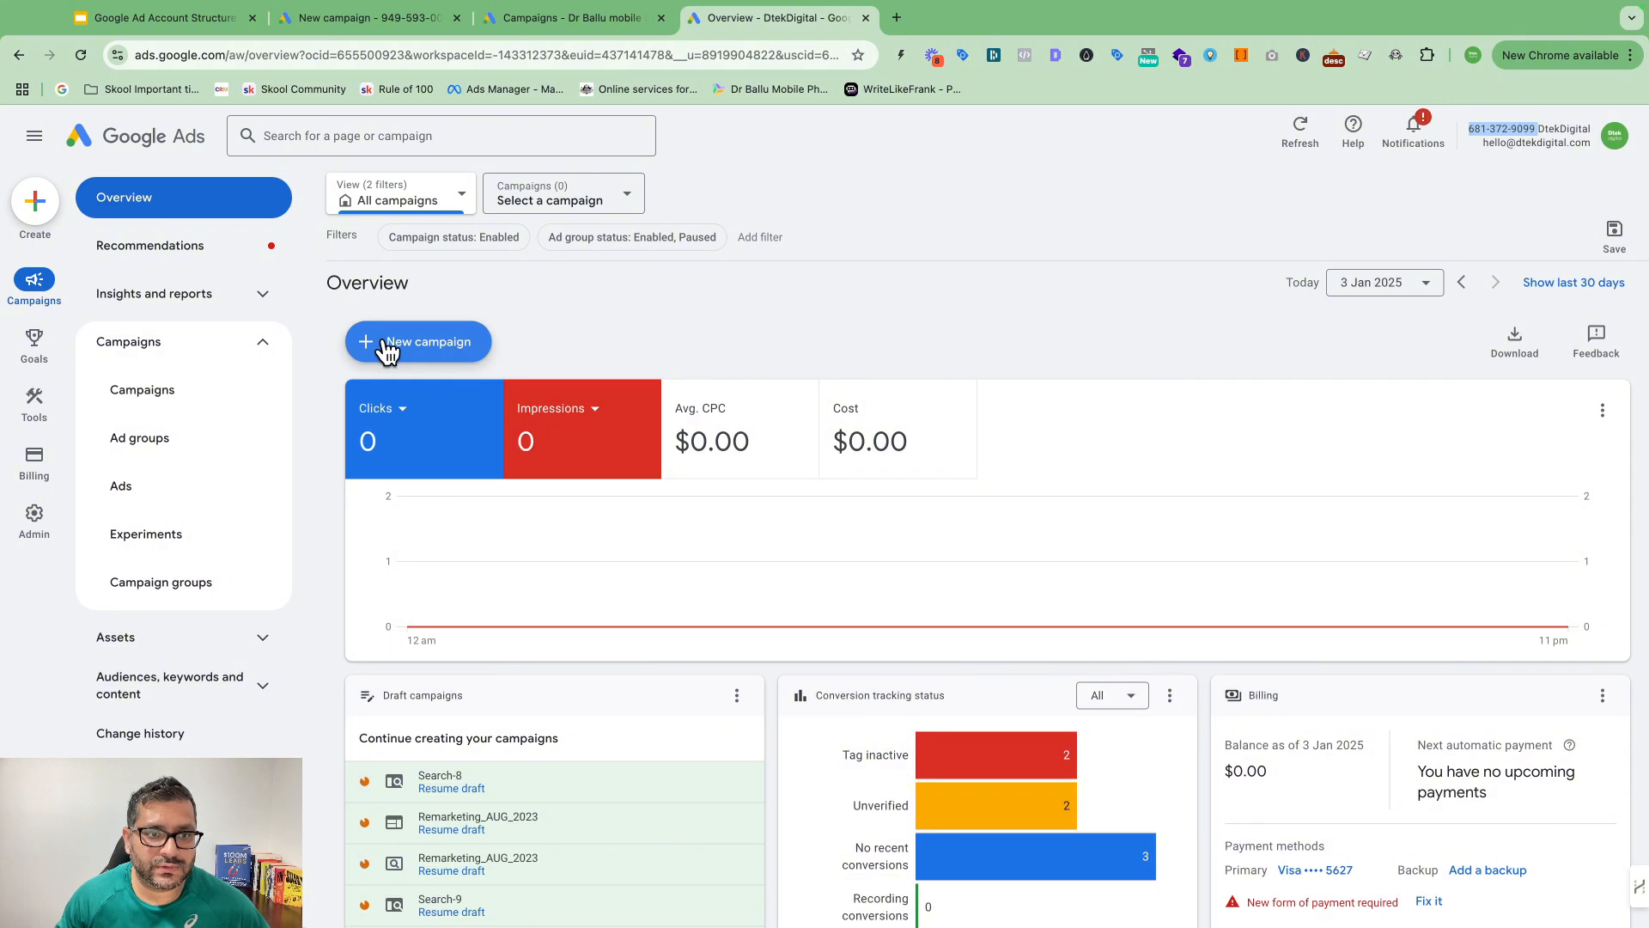
Step: Bring up the Create (+) menu with Campaign, Ad group, keywords, conversion and asset options
{"action": "left_click", "coordinate": [435, 342]}
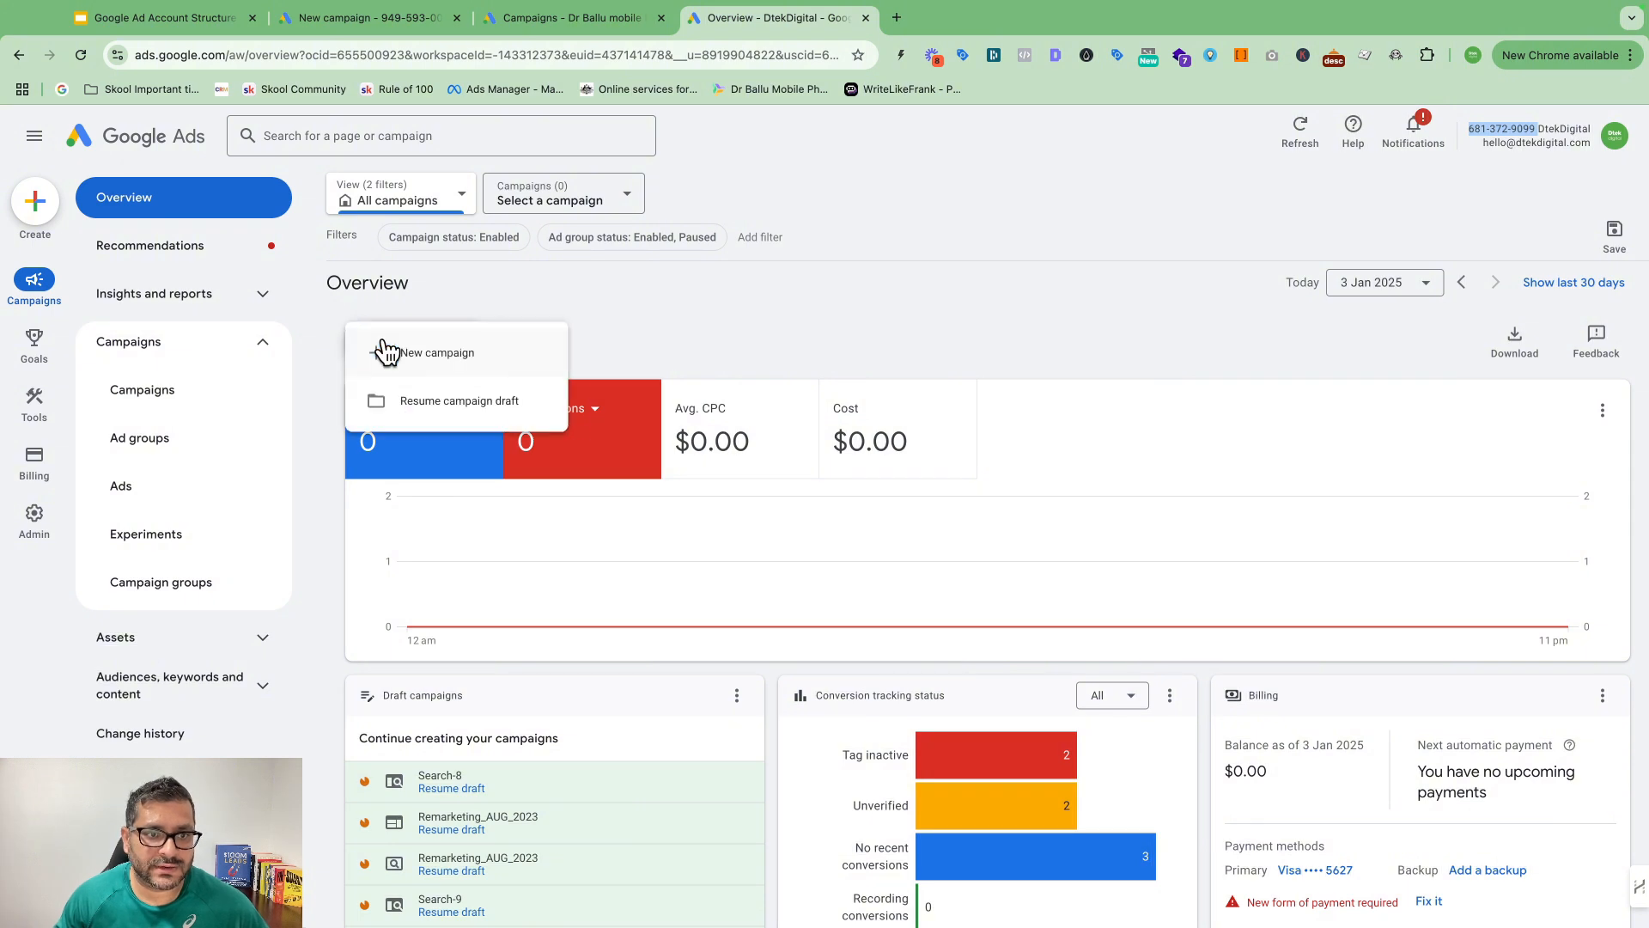
{"action": "left_click", "coordinate": [822, 302]}
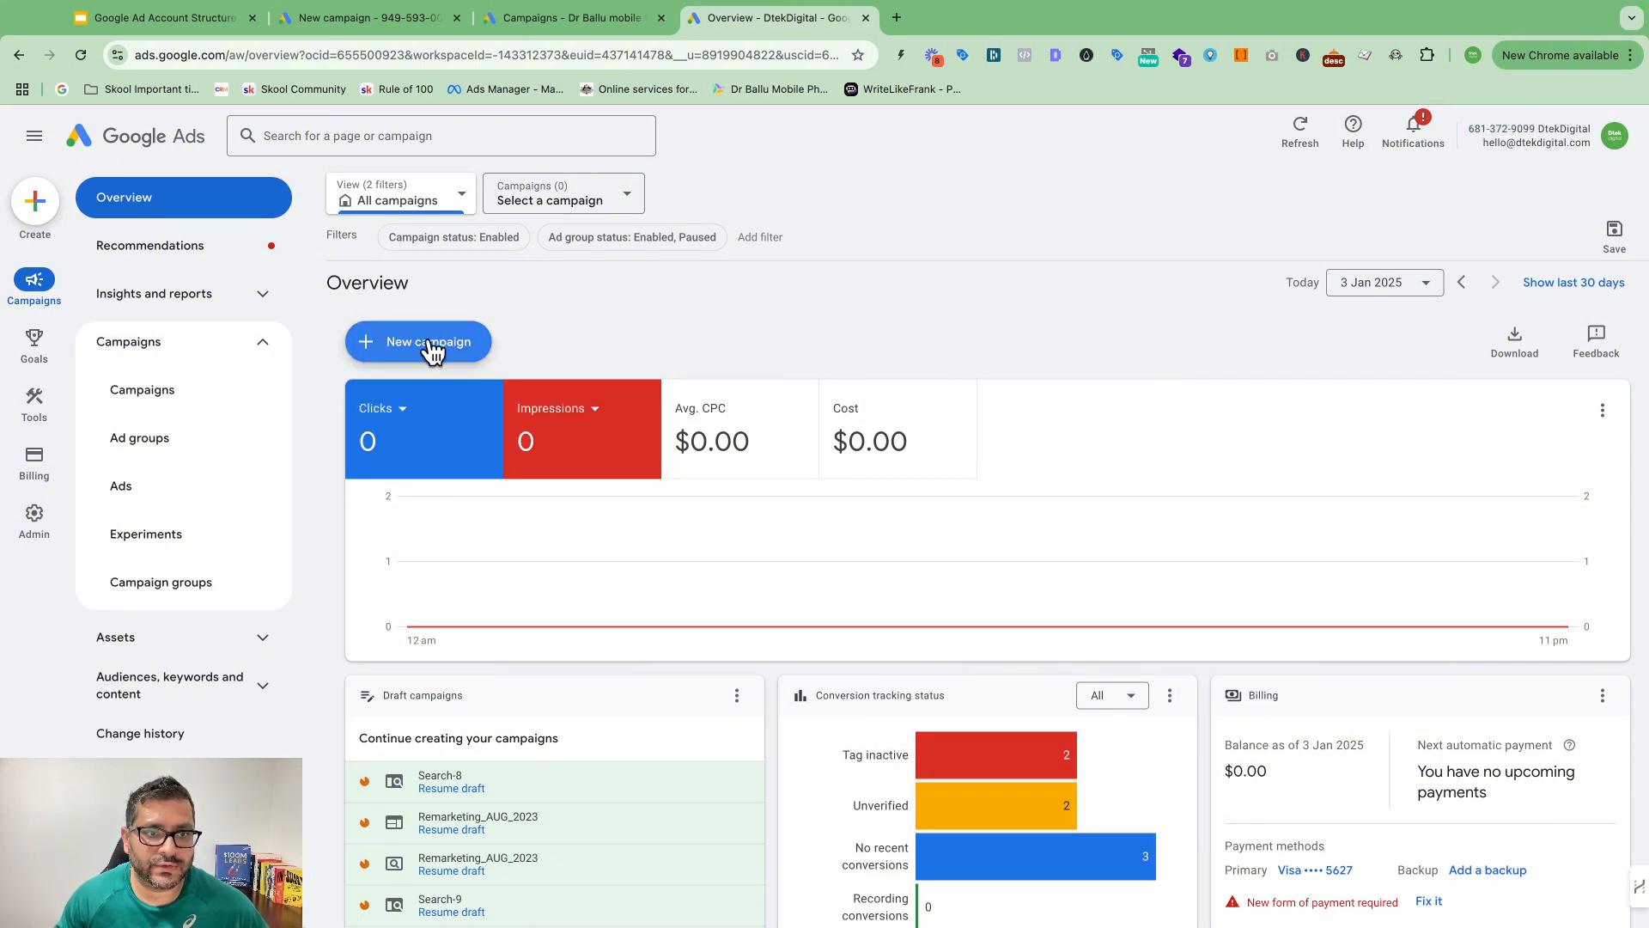
{"action": "left_click", "coordinate": [36, 205]}
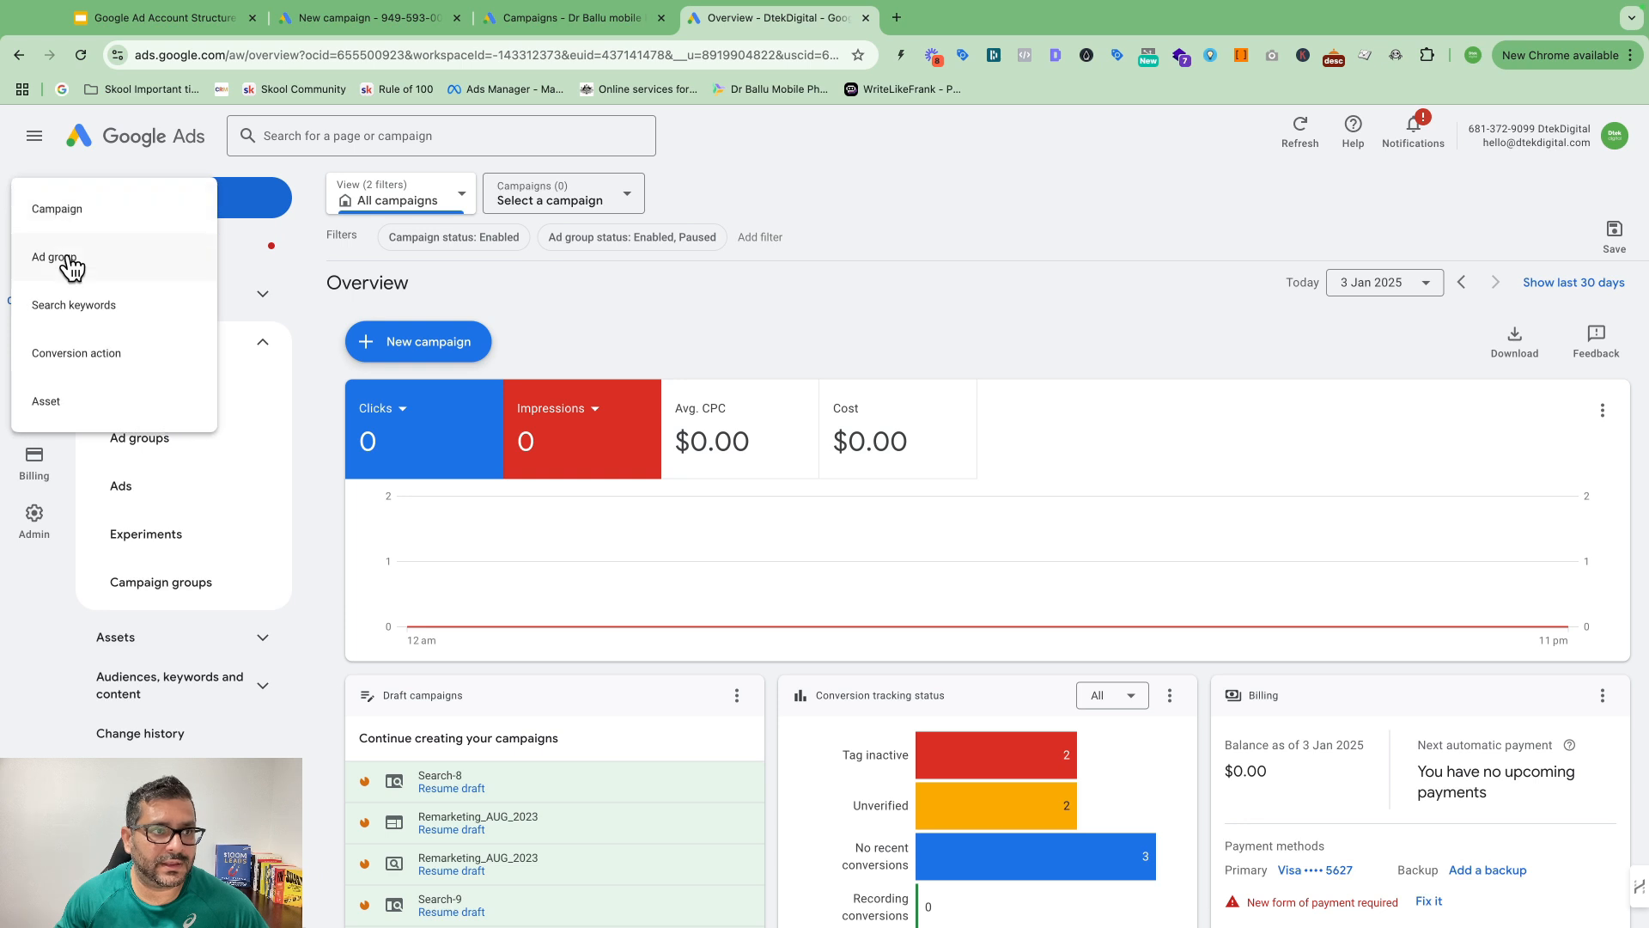
Step: Choose 'Create a campaign without a goal's guidance' to reveal the seven campaign types
{"action": "left_click", "coordinate": [79, 209]}
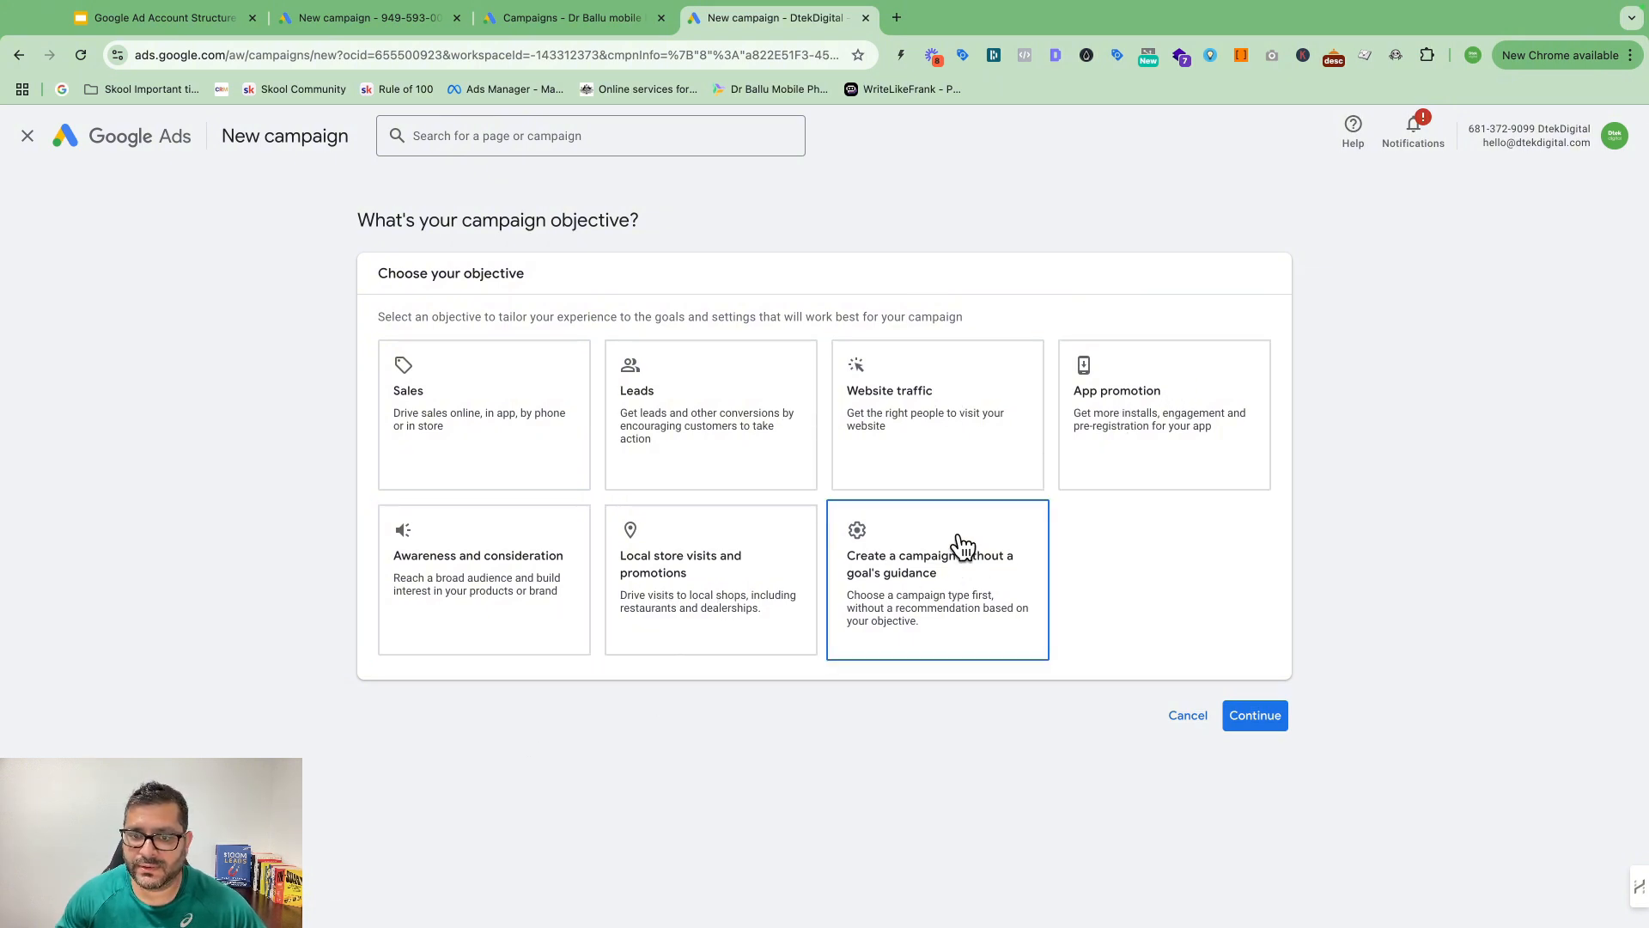
{"action": "scroll", "coordinate": [1092, 479], "scroll_direction": "down", "scroll_amount": 1}
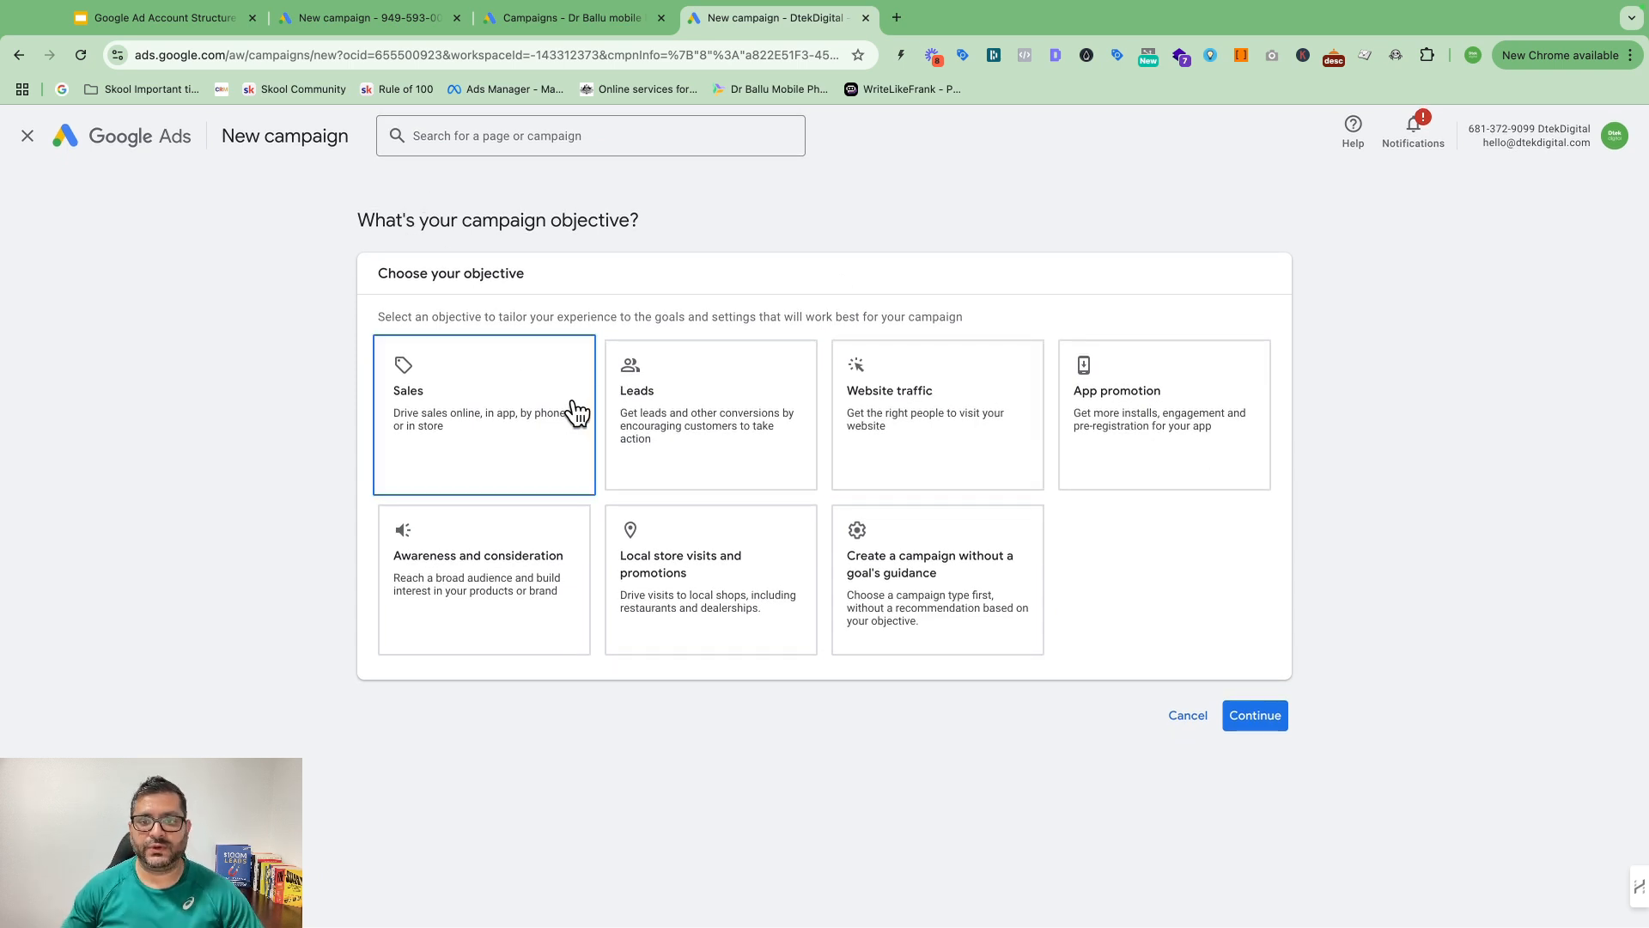
{"action": "left_click", "coordinate": [936, 569]}
{"action": "scroll", "coordinate": [980, 559], "scroll_direction": "down", "scroll_amount": 4}
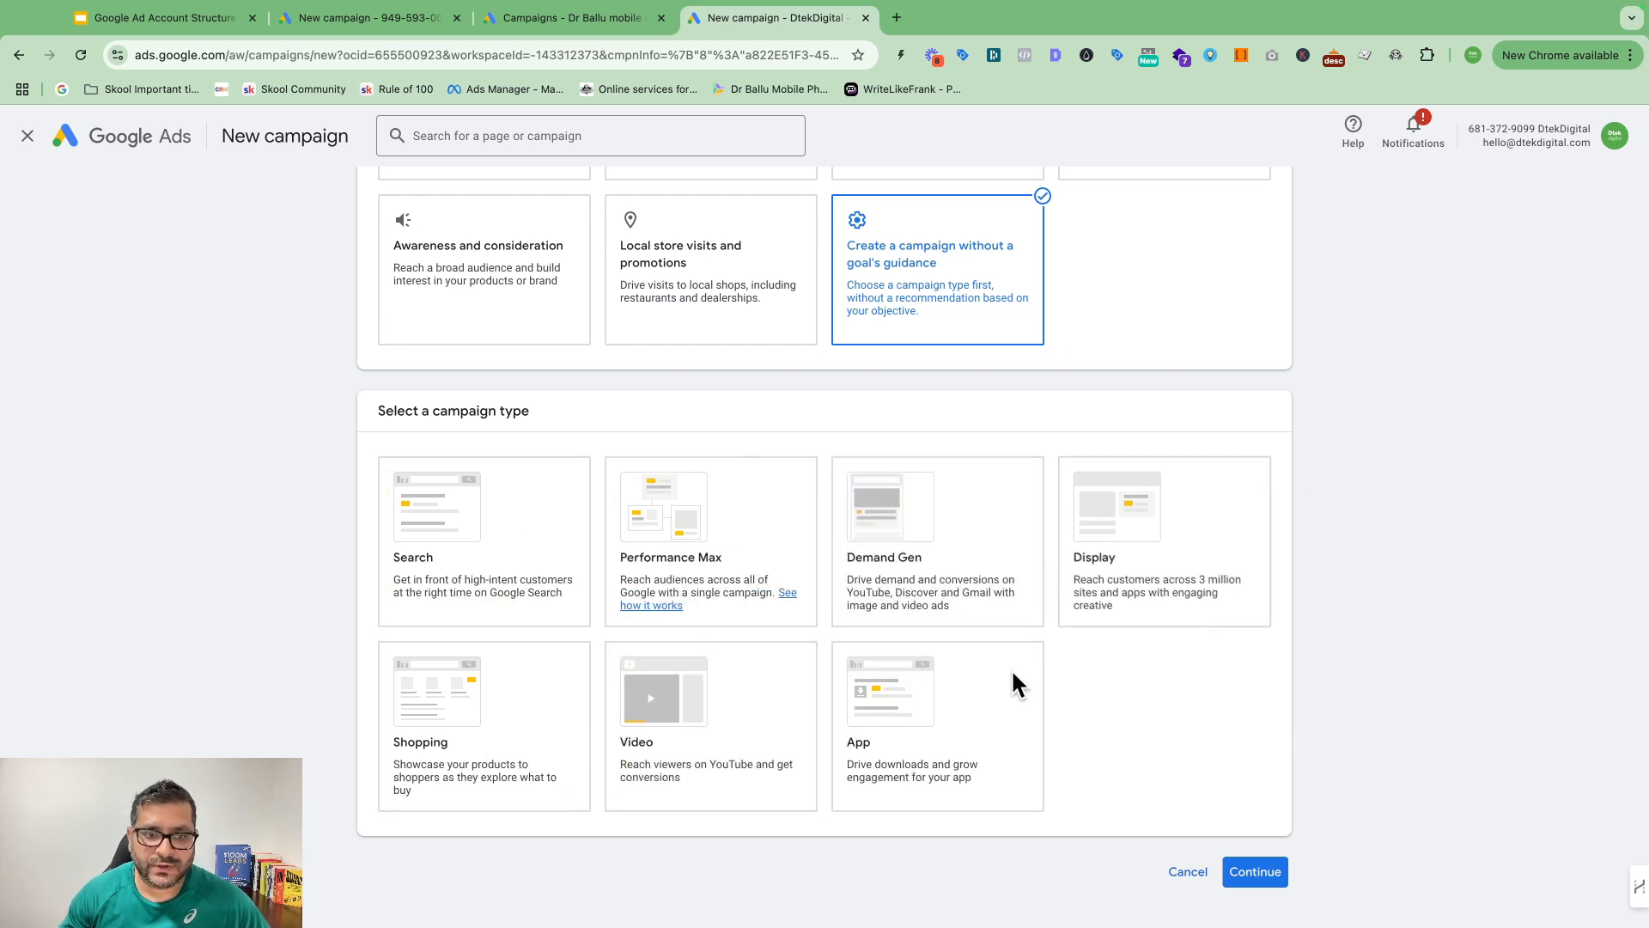
Step: Choose Search as the campaign type and remove the Contacts conversion goal
{"action": "left_click", "coordinate": [471, 531]}
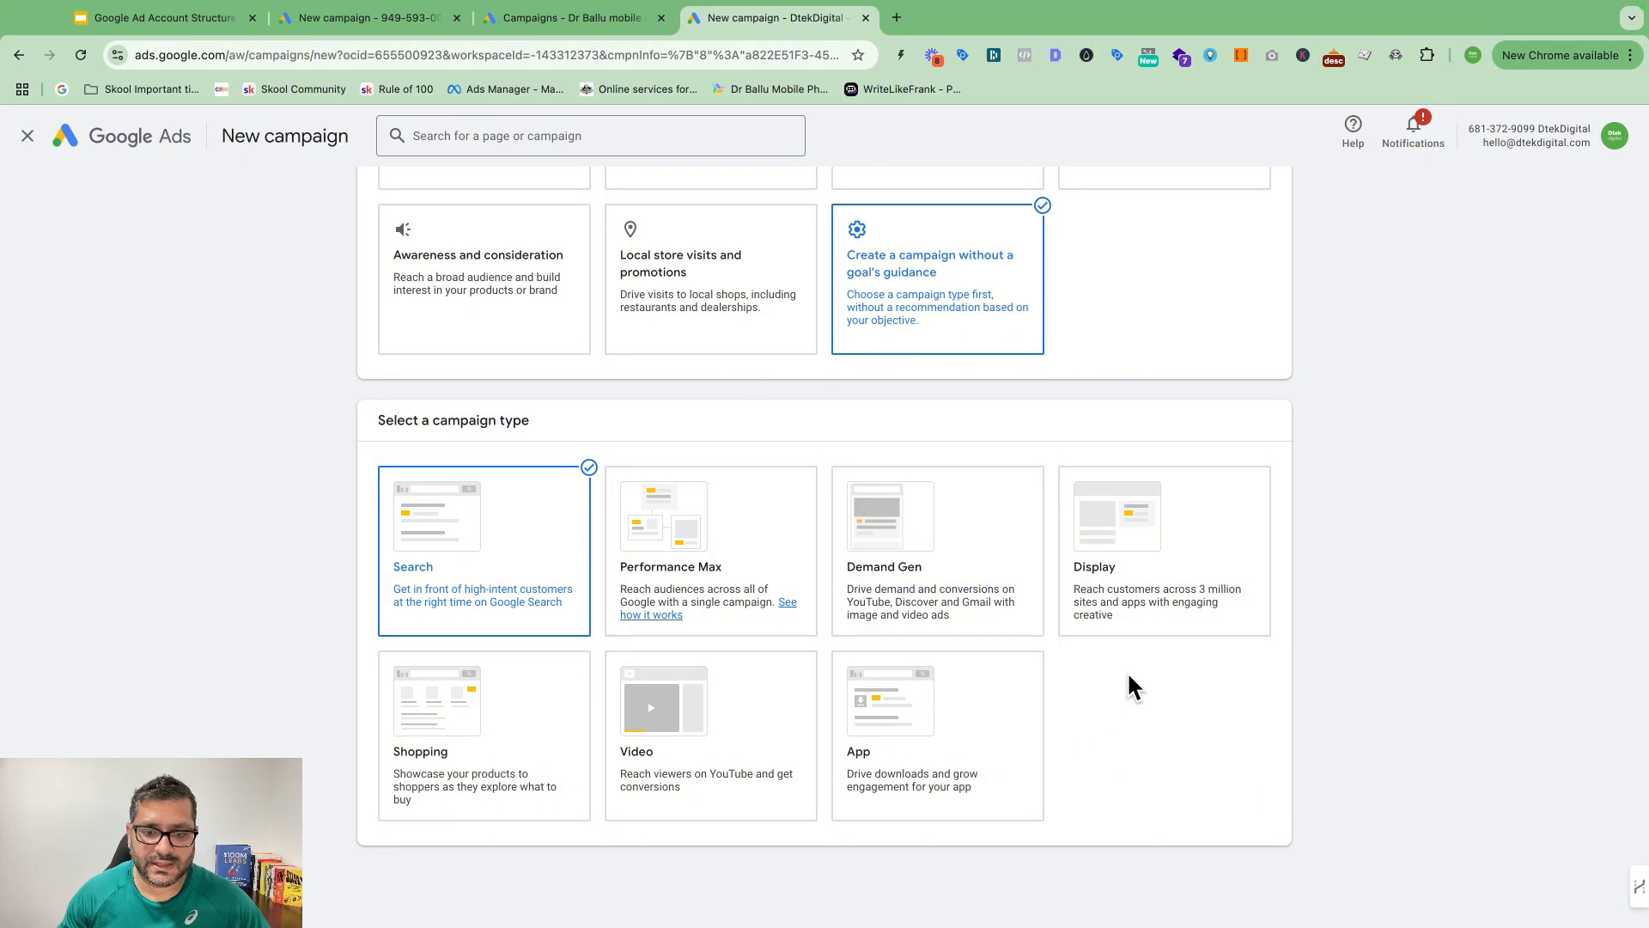
{"action": "scroll", "coordinate": [1127, 687], "scroll_direction": "down", "scroll_amount": 5}
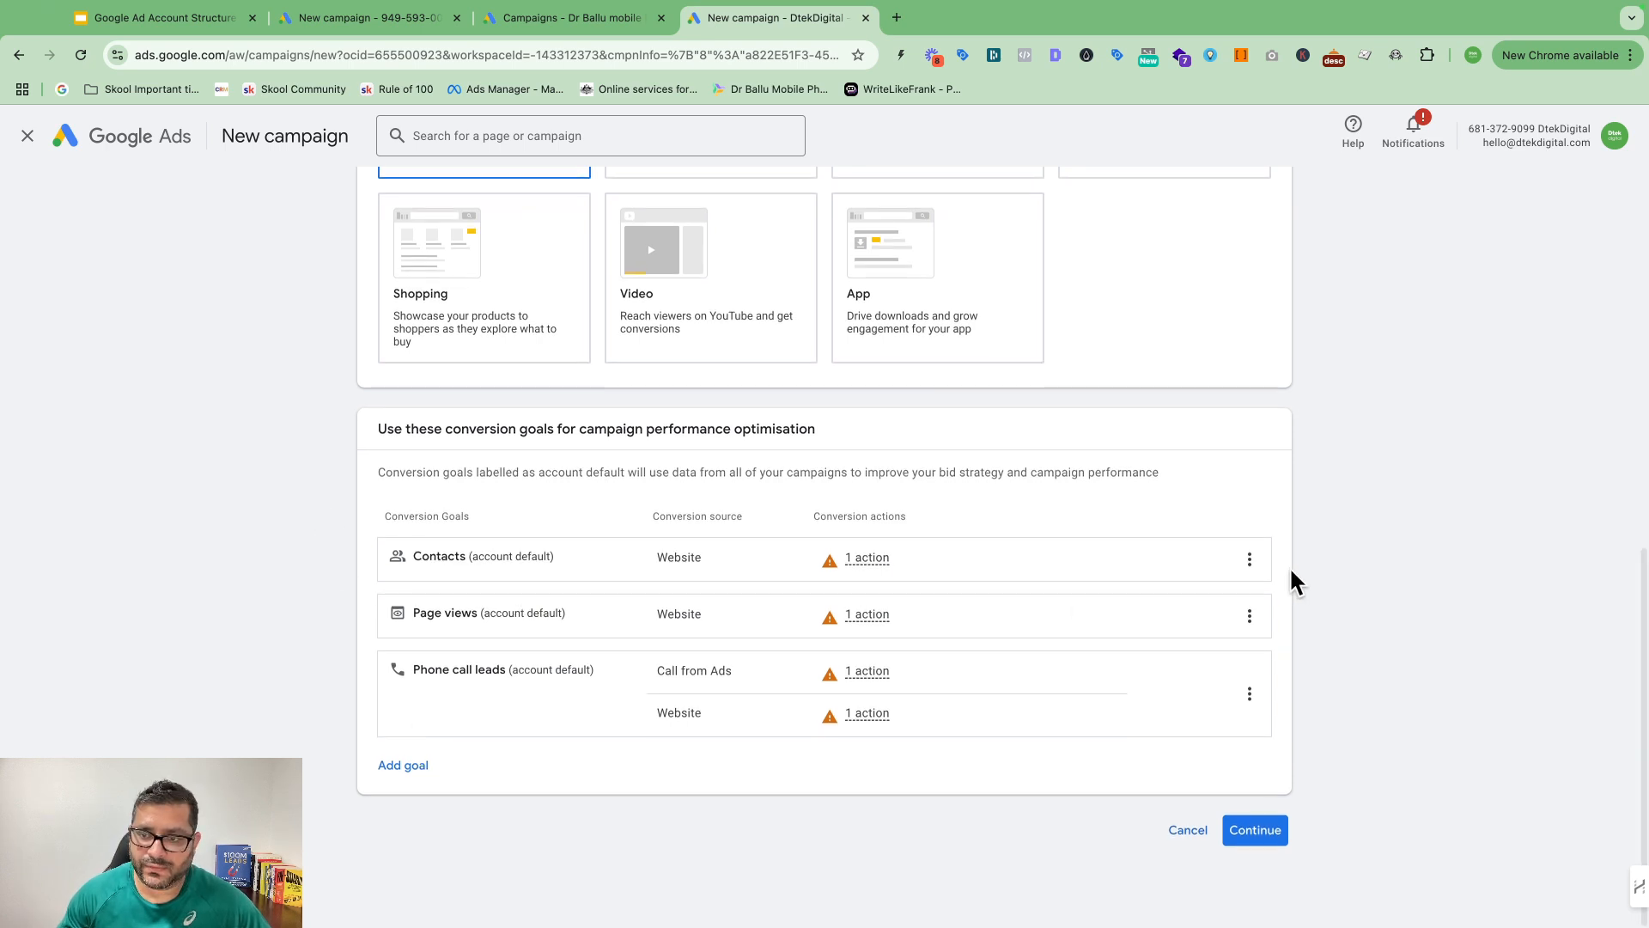
{"action": "left_click", "coordinate": [1250, 567]}
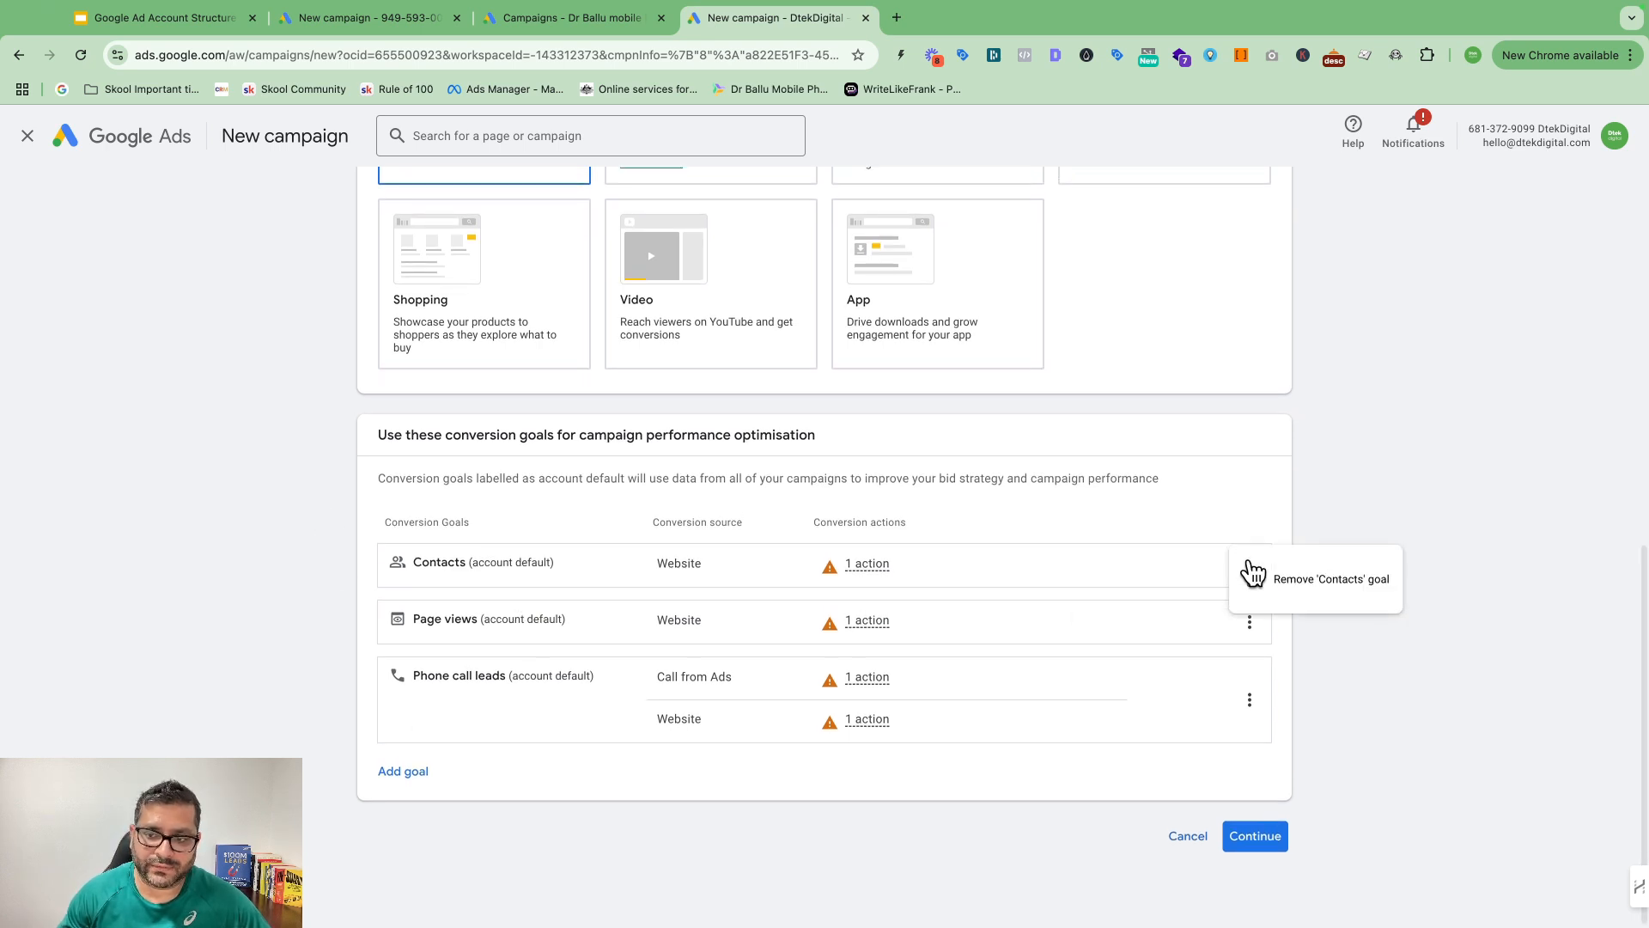
{"action": "left_click", "coordinate": [1297, 584]}
{"action": "left_click", "coordinate": [996, 572]}
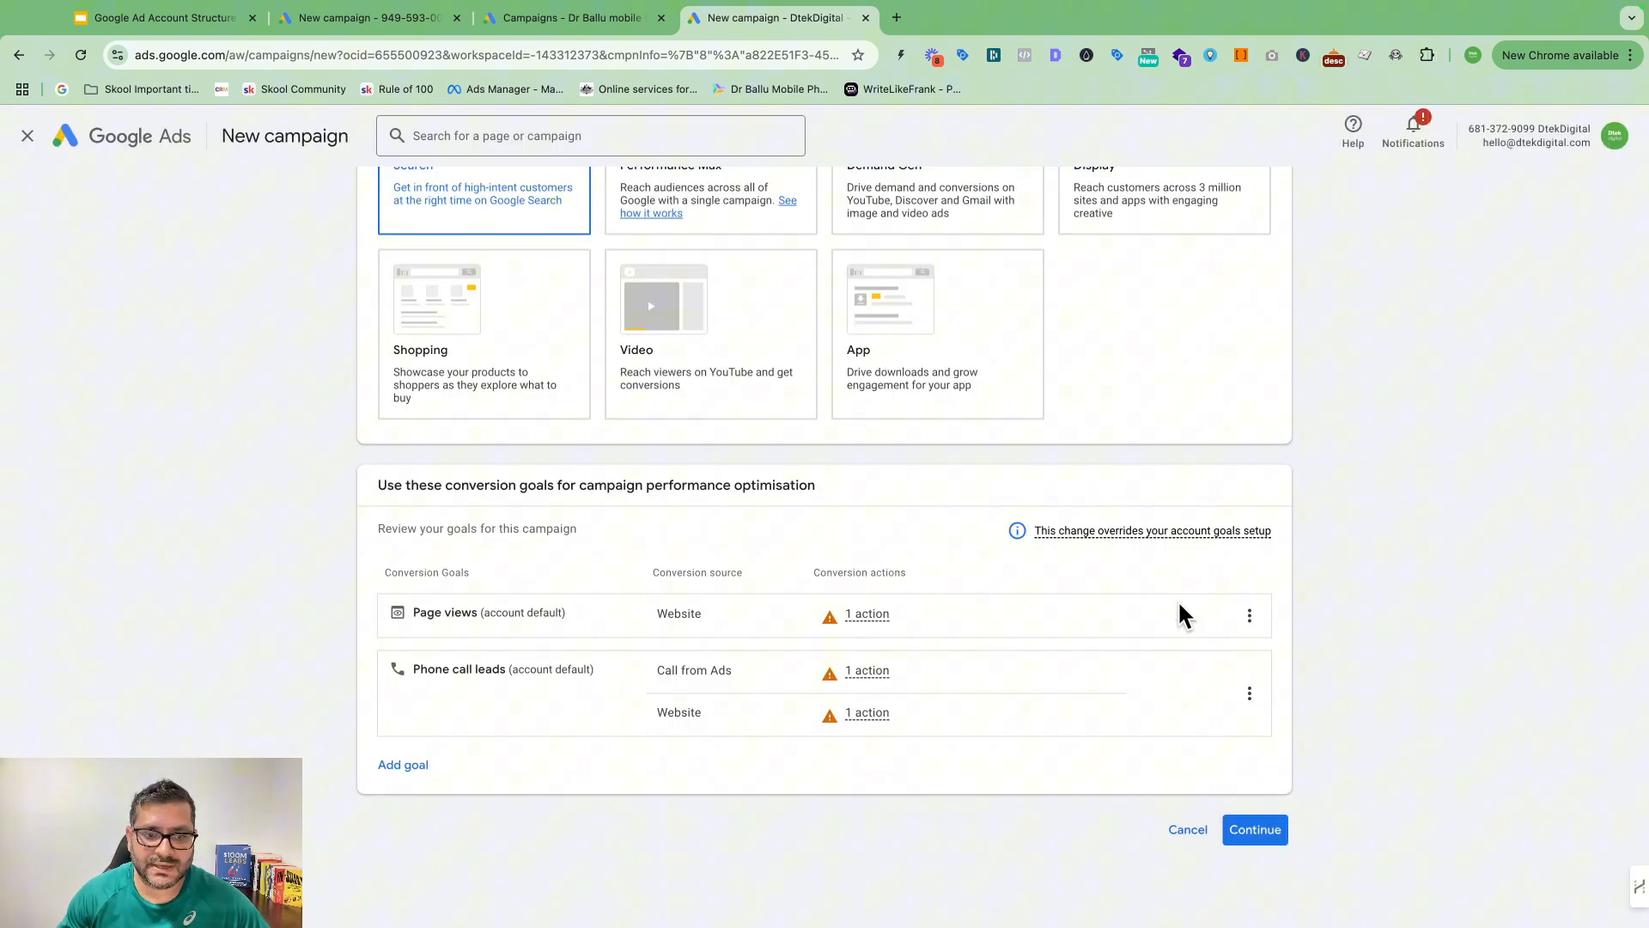
Step: Review the additional goals without adding any, keeping Page views and Phone call leads
{"action": "left_click", "coordinate": [414, 774]}
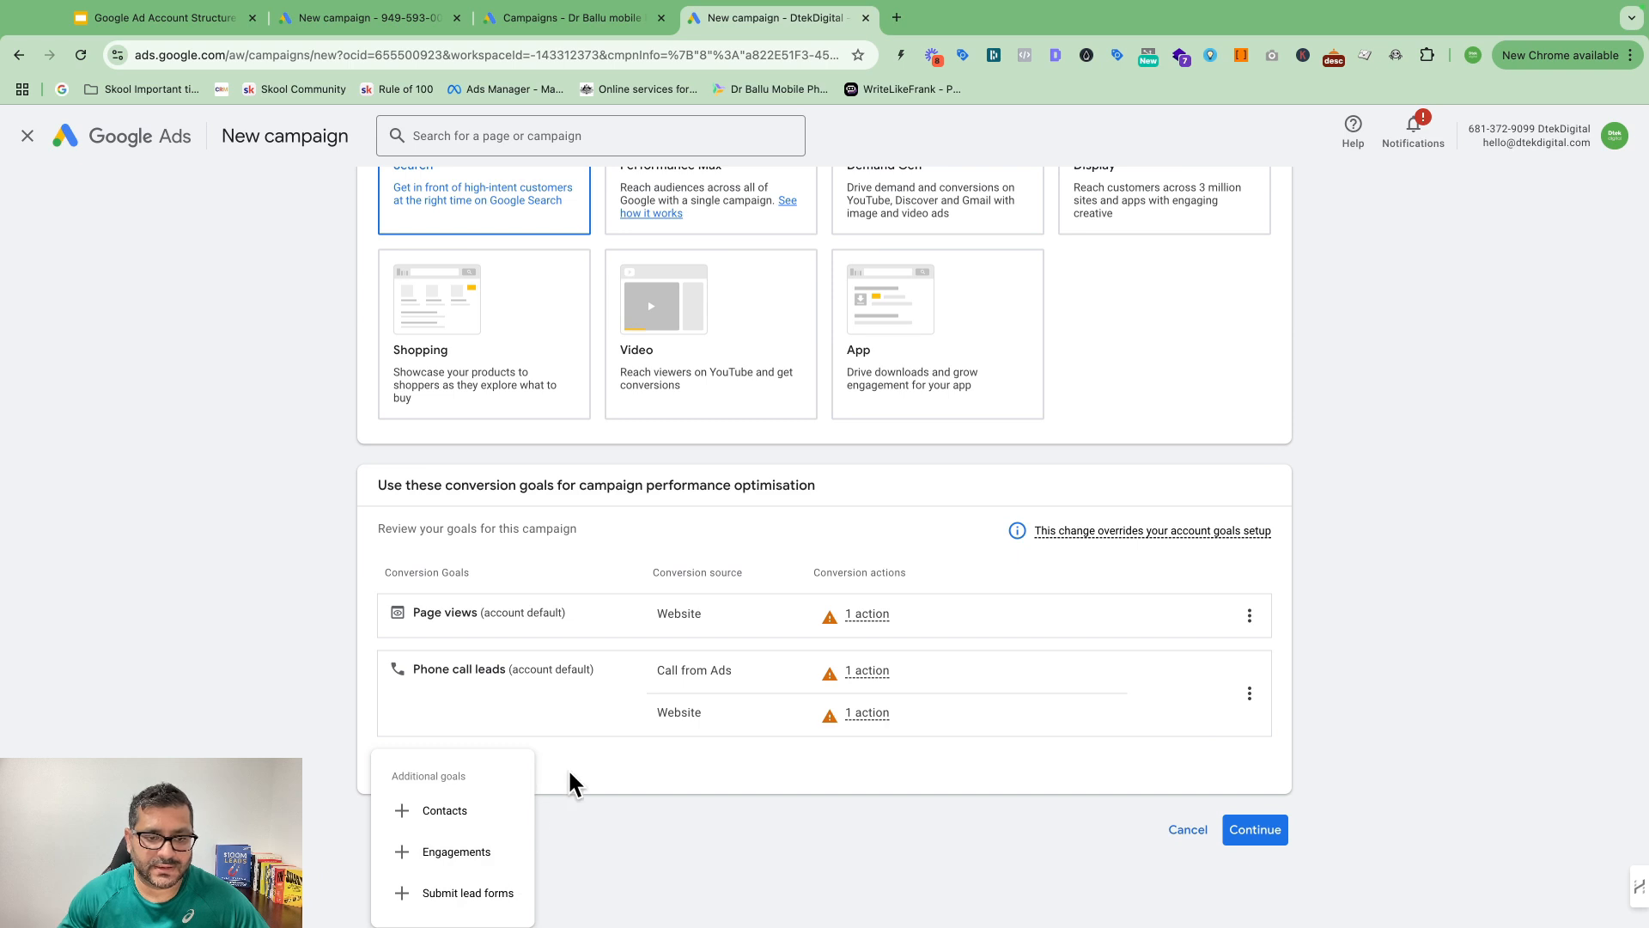
{"action": "left_click", "coordinate": [624, 778]}
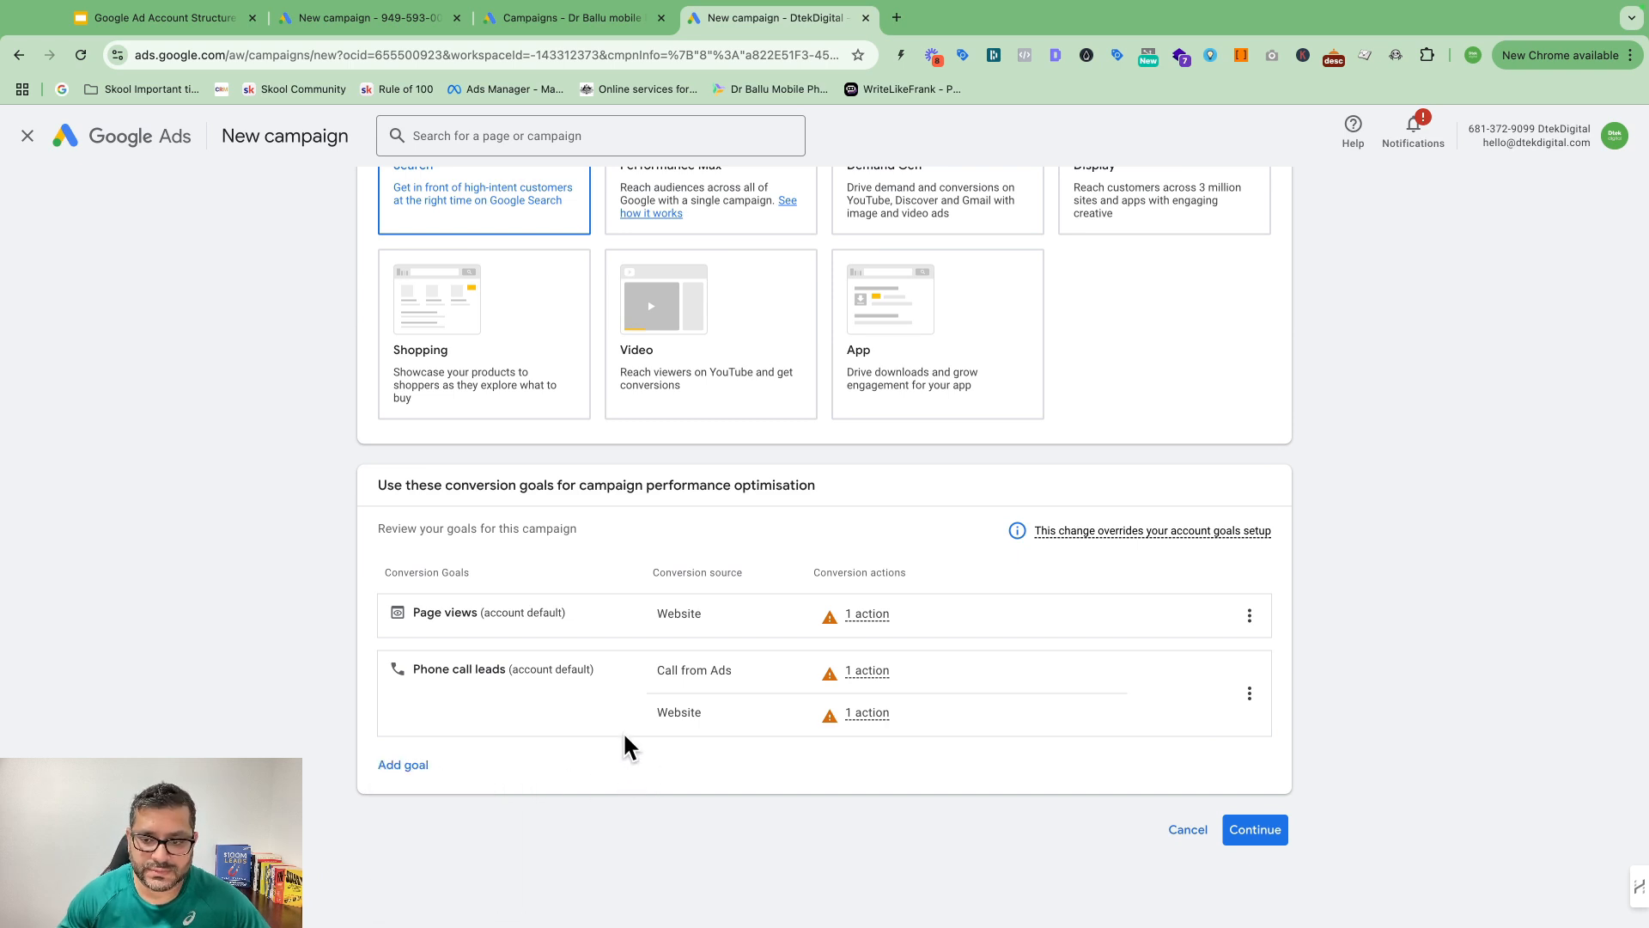
{"action": "scroll", "coordinate": [630, 273], "scroll_direction": "up", "scroll_amount": 1}
{"action": "scroll", "coordinate": [988, 549], "scroll_direction": "down", "scroll_amount": 2}
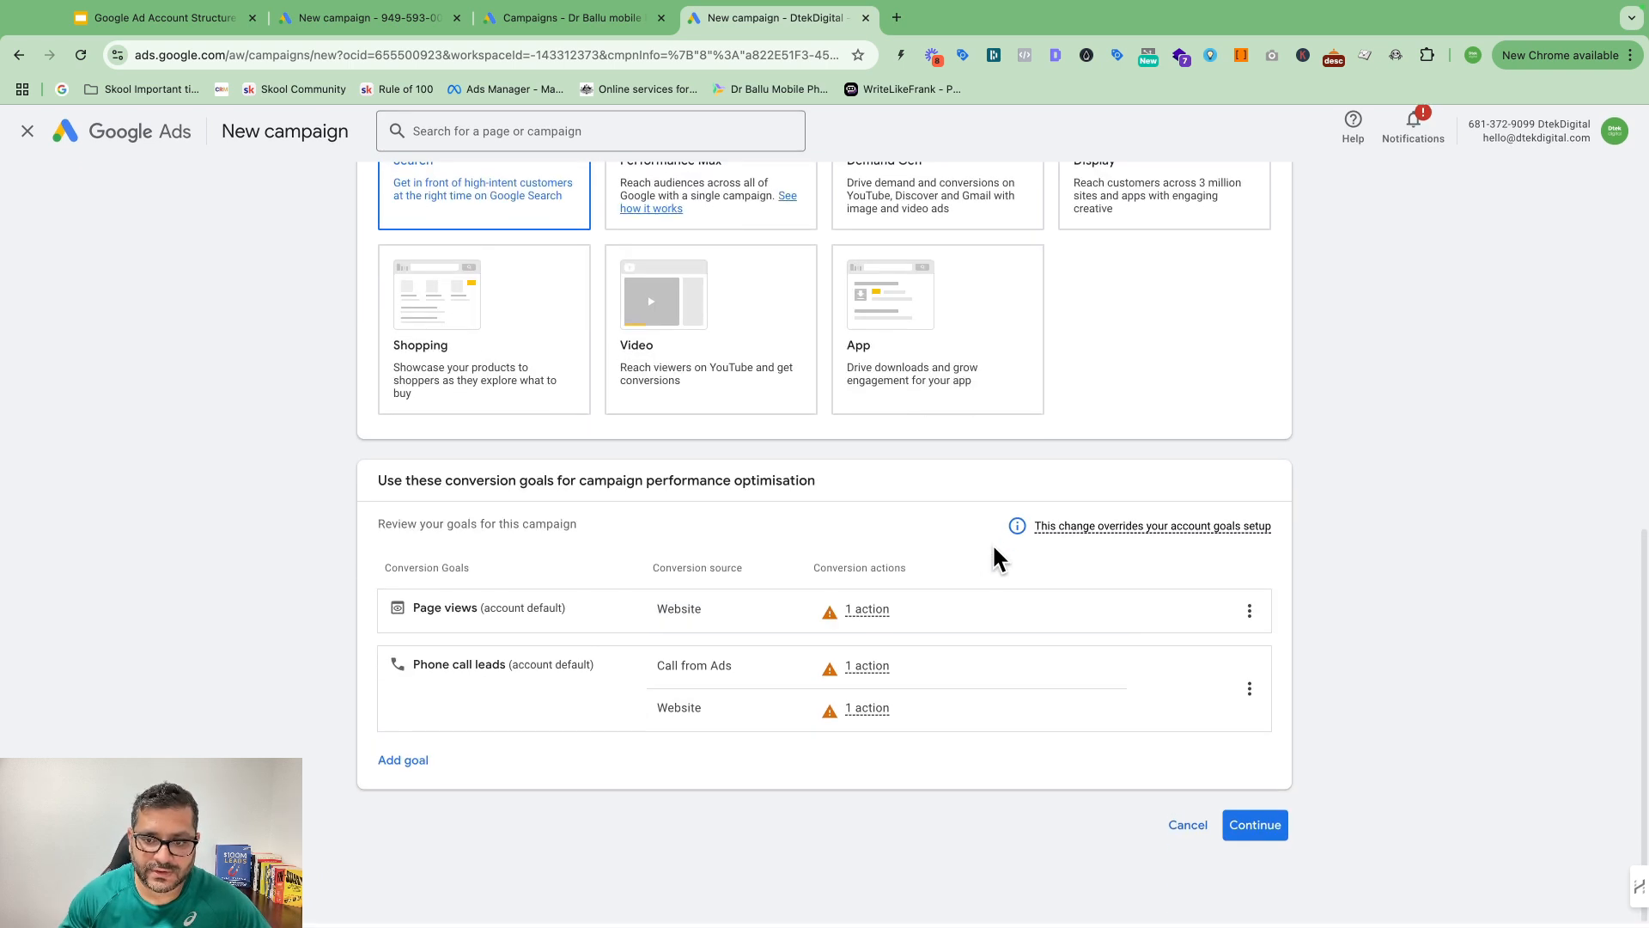
{"action": "left_click", "coordinate": [1261, 826]}
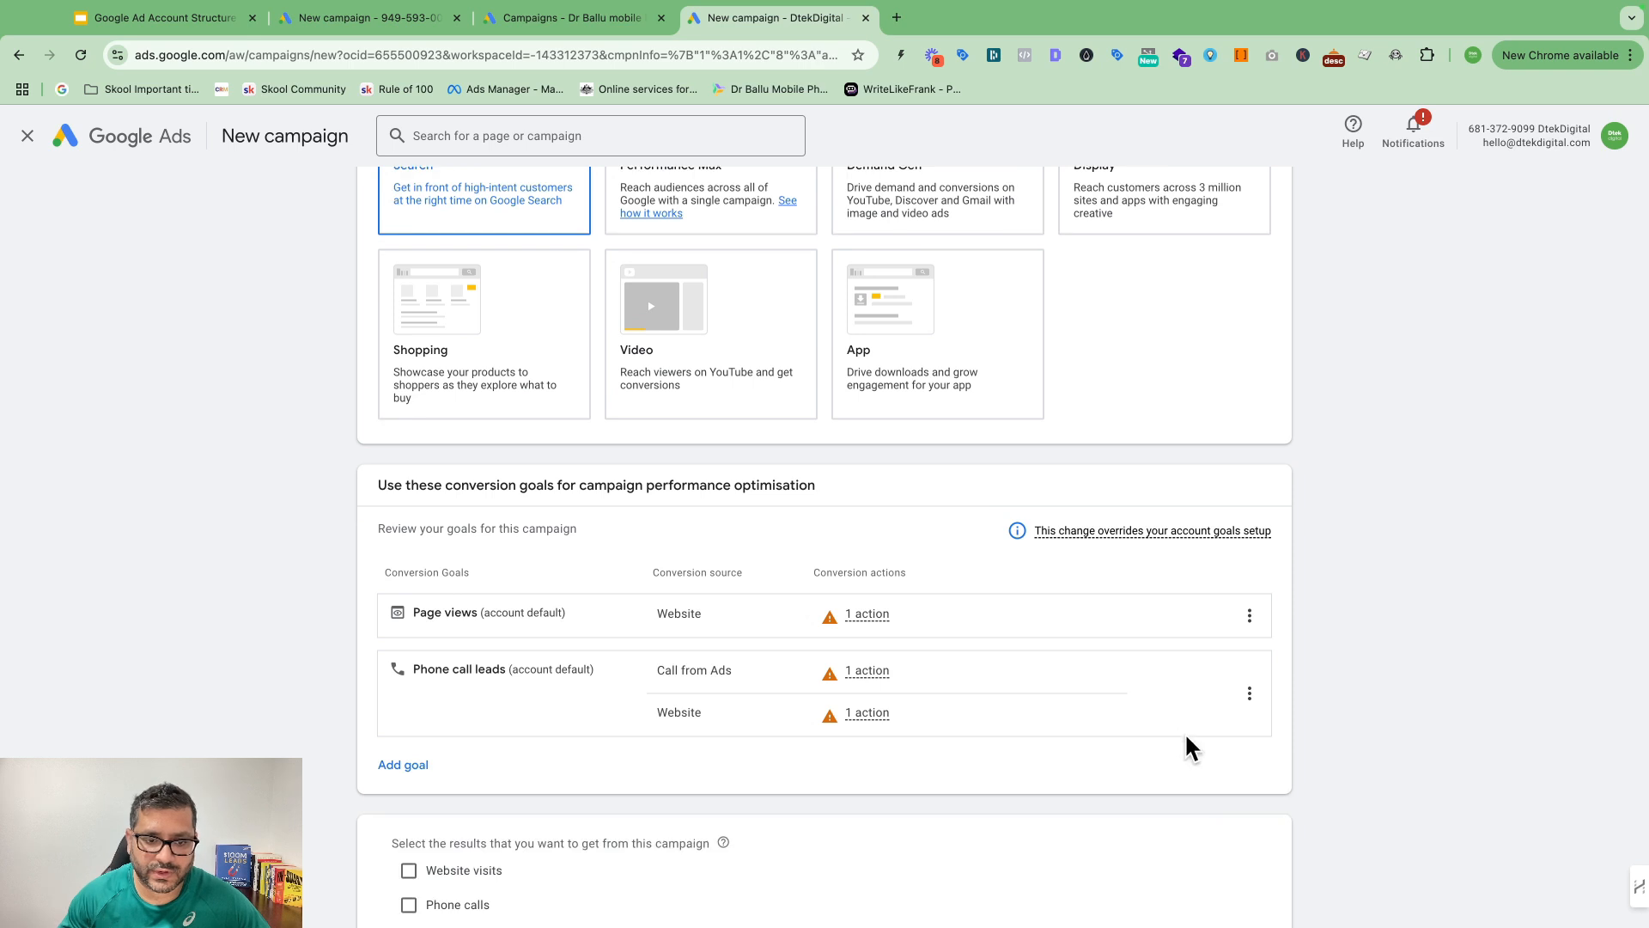
Step: Leave Website visits and Phone calls unticked as desired results, keeping United States
{"action": "left_click", "coordinate": [409, 730]}
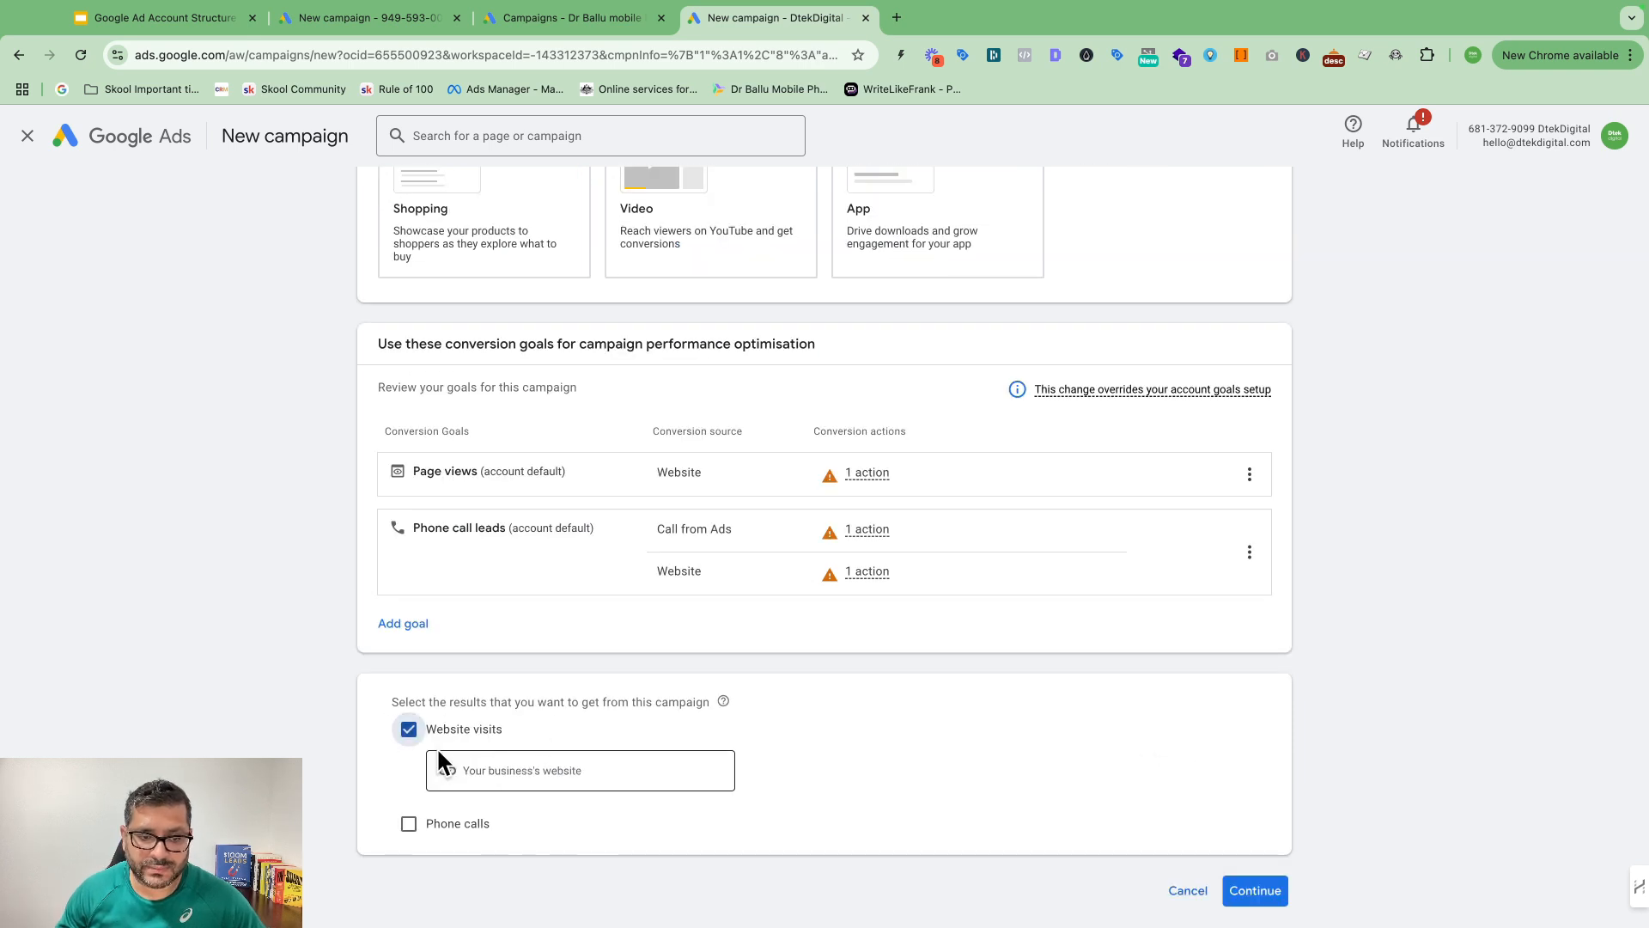
{"action": "left_click", "coordinate": [409, 825]}
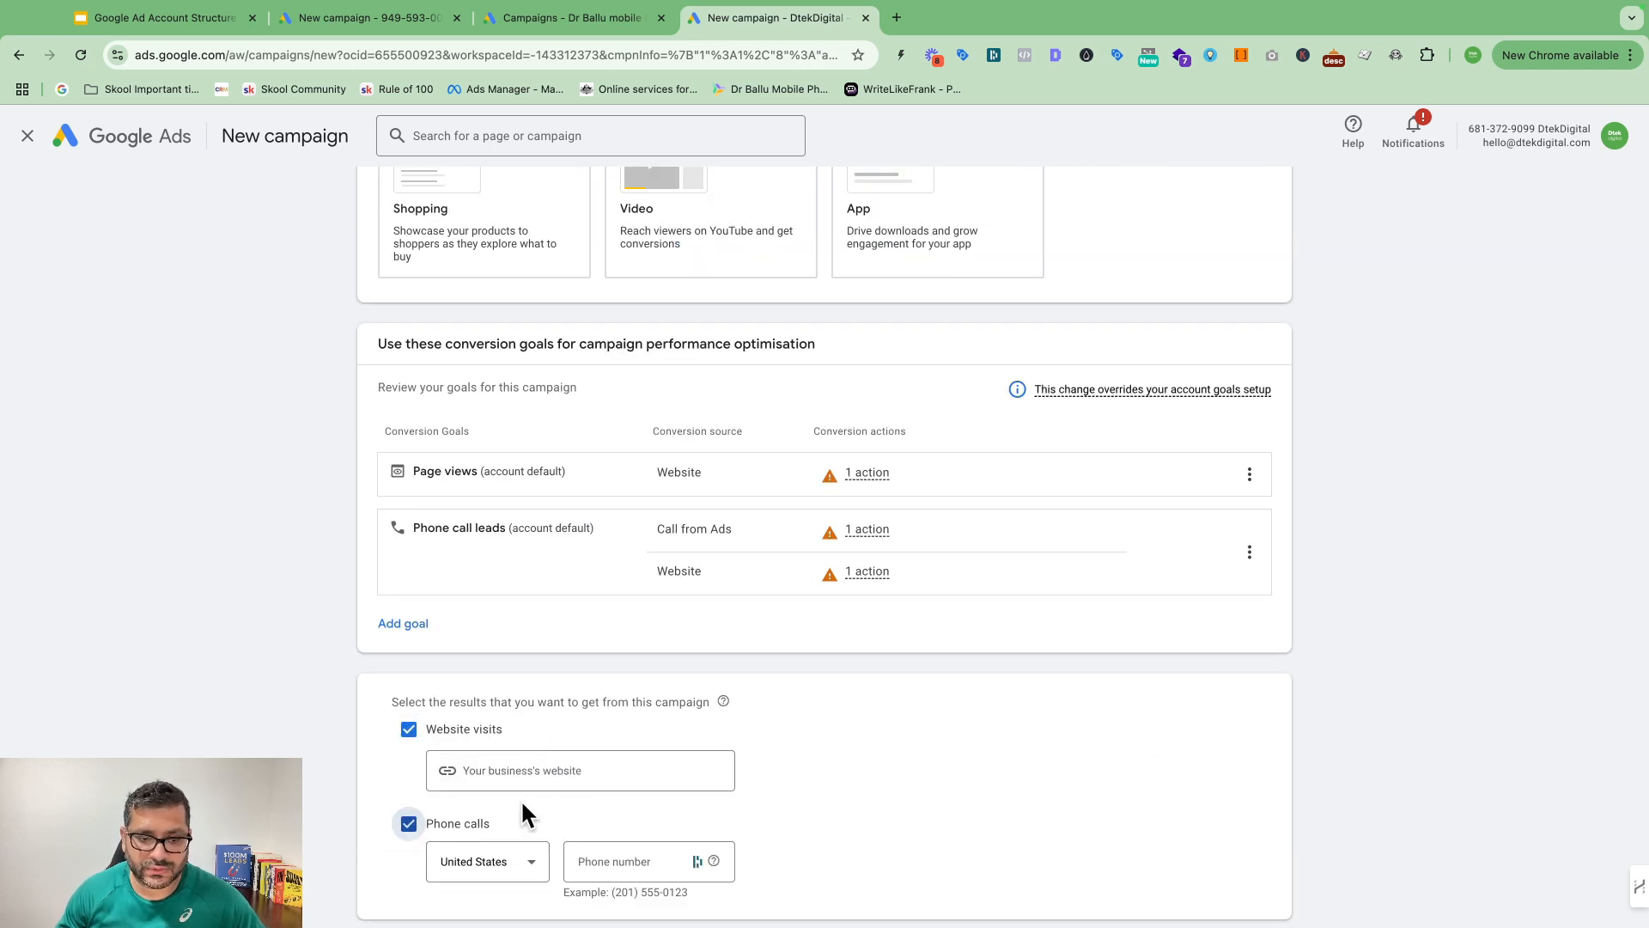
{"action": "left_click", "coordinate": [492, 863]}
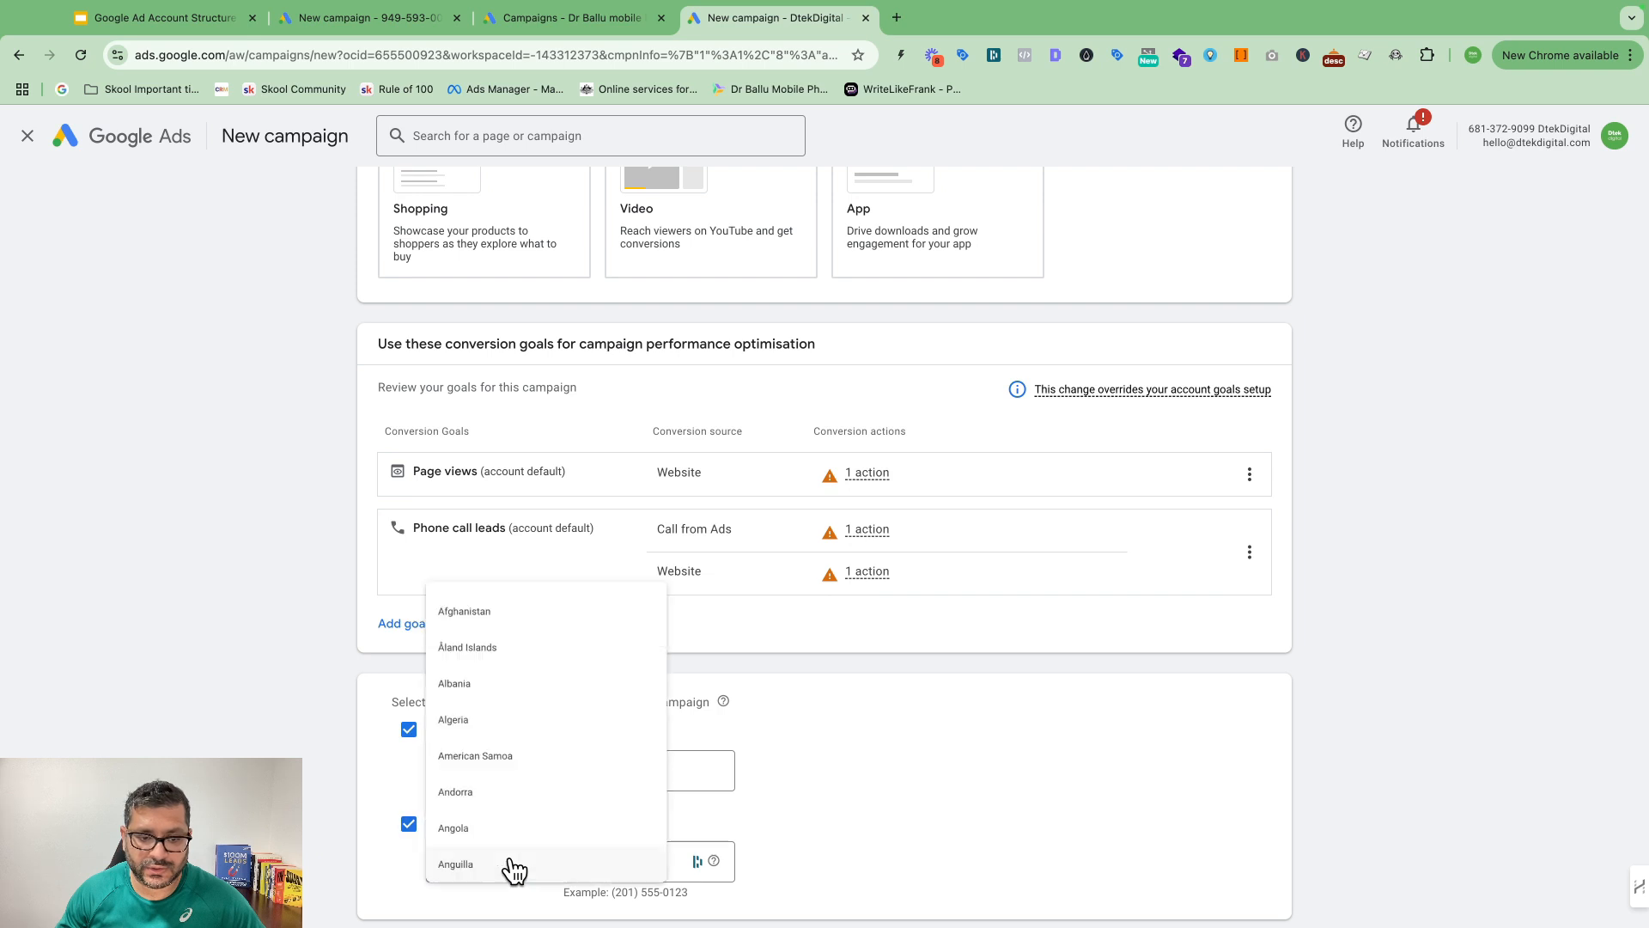
{"action": "left_click", "coordinate": [898, 795]}
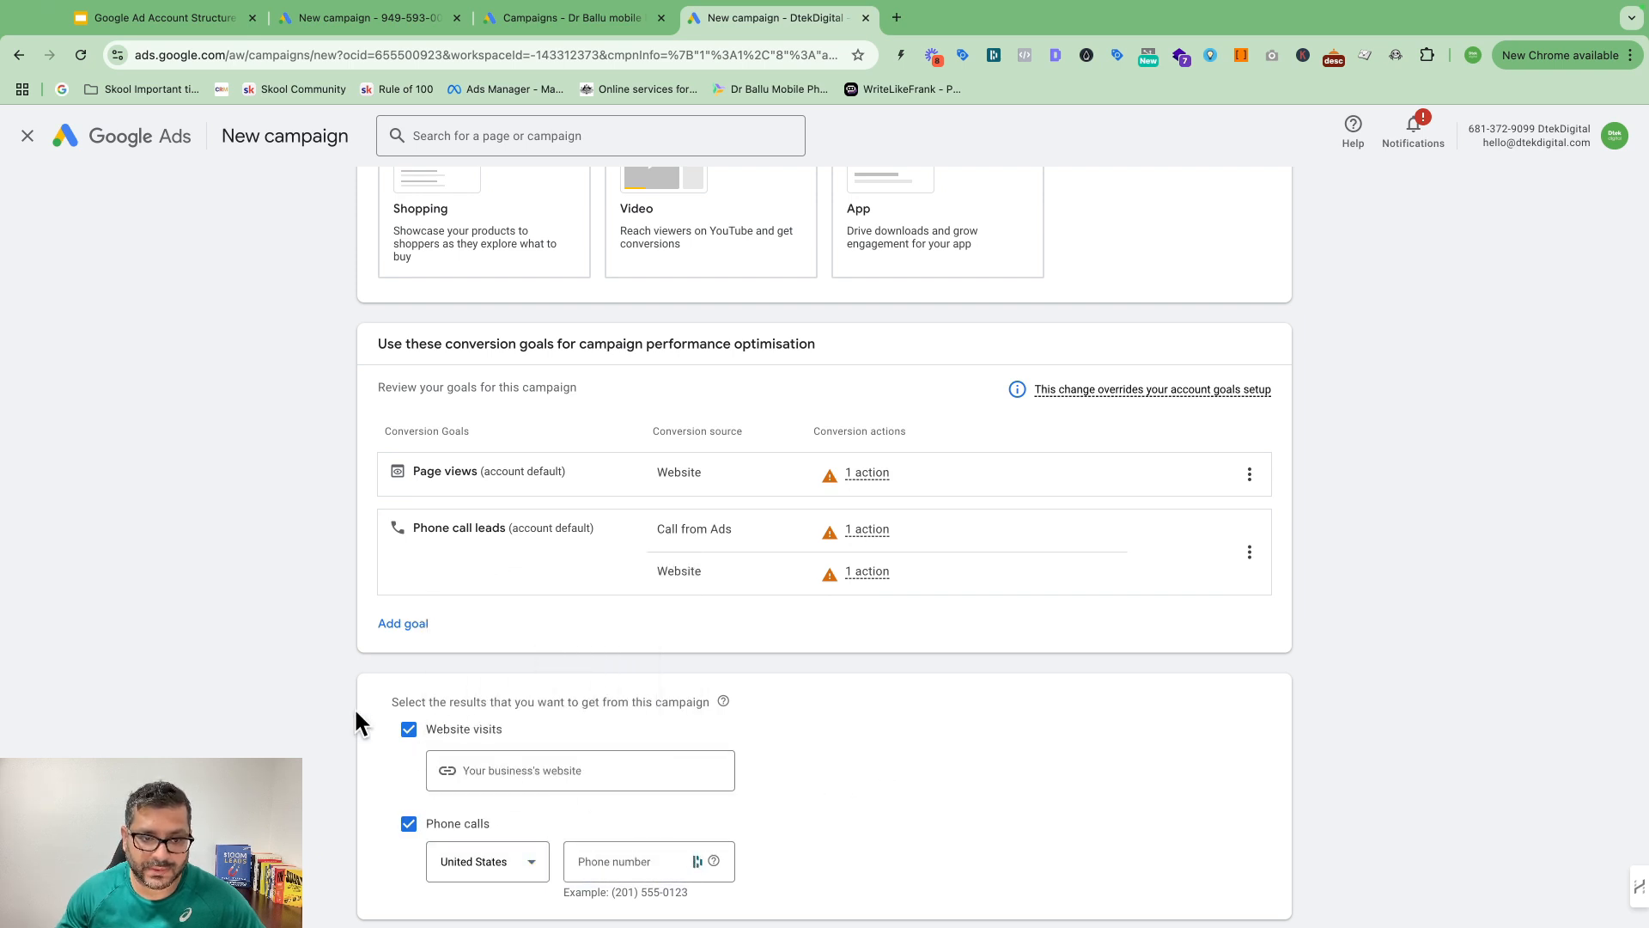
{"action": "left_click", "coordinate": [409, 730]}
{"action": "left_click", "coordinate": [409, 763]}
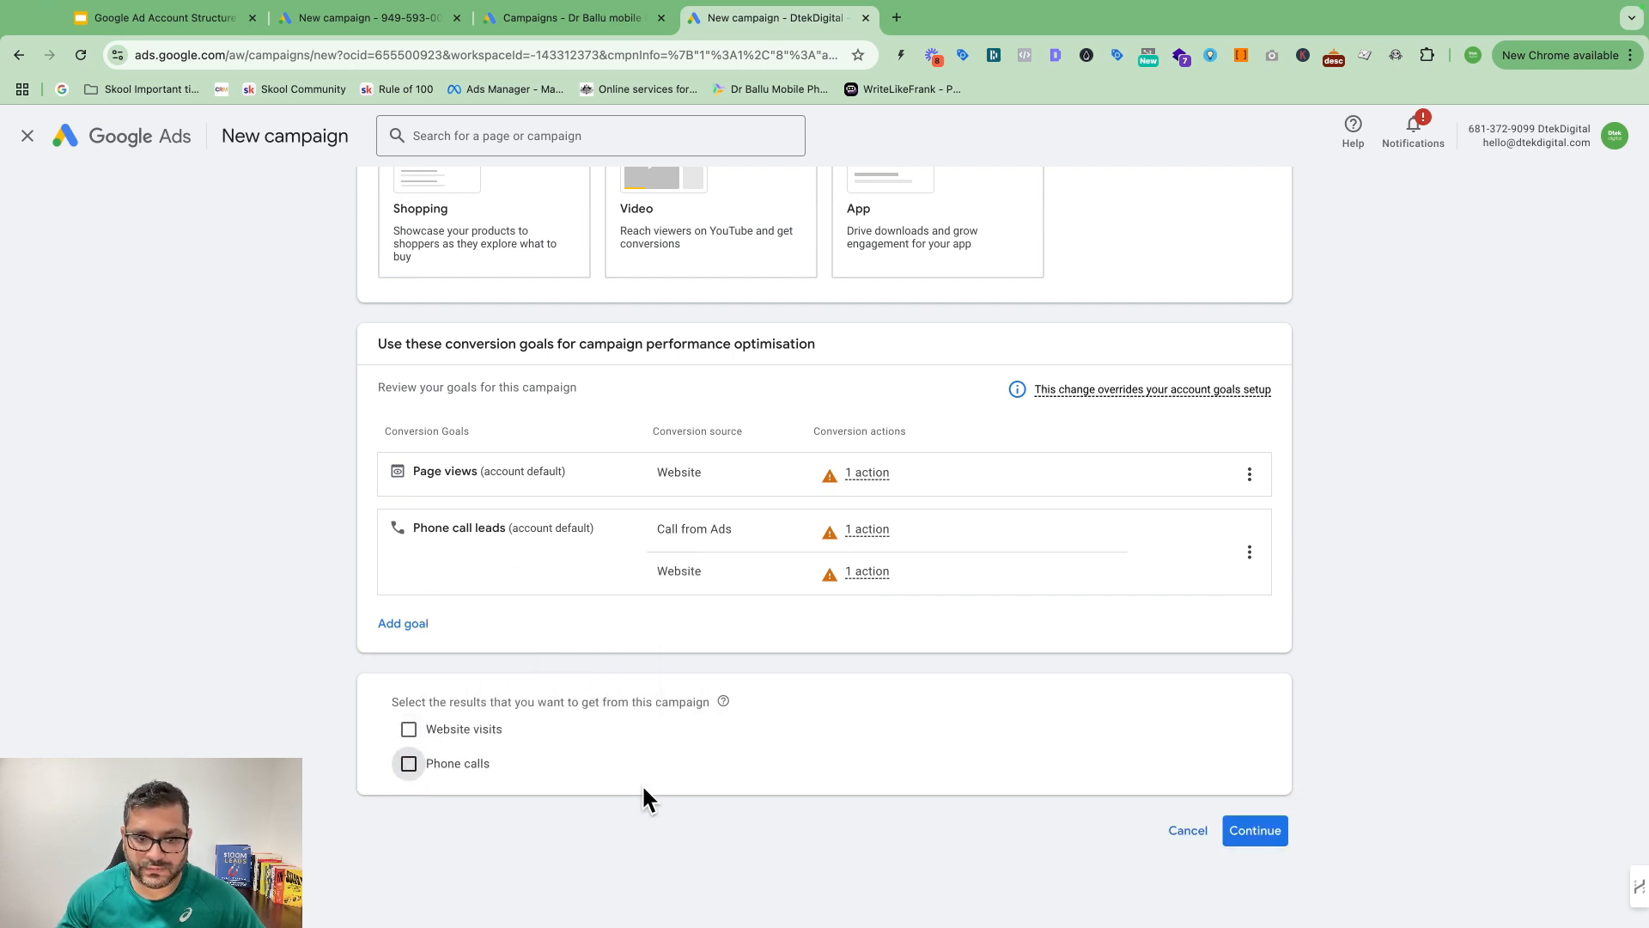
{"action": "left_click", "coordinate": [1256, 820]}
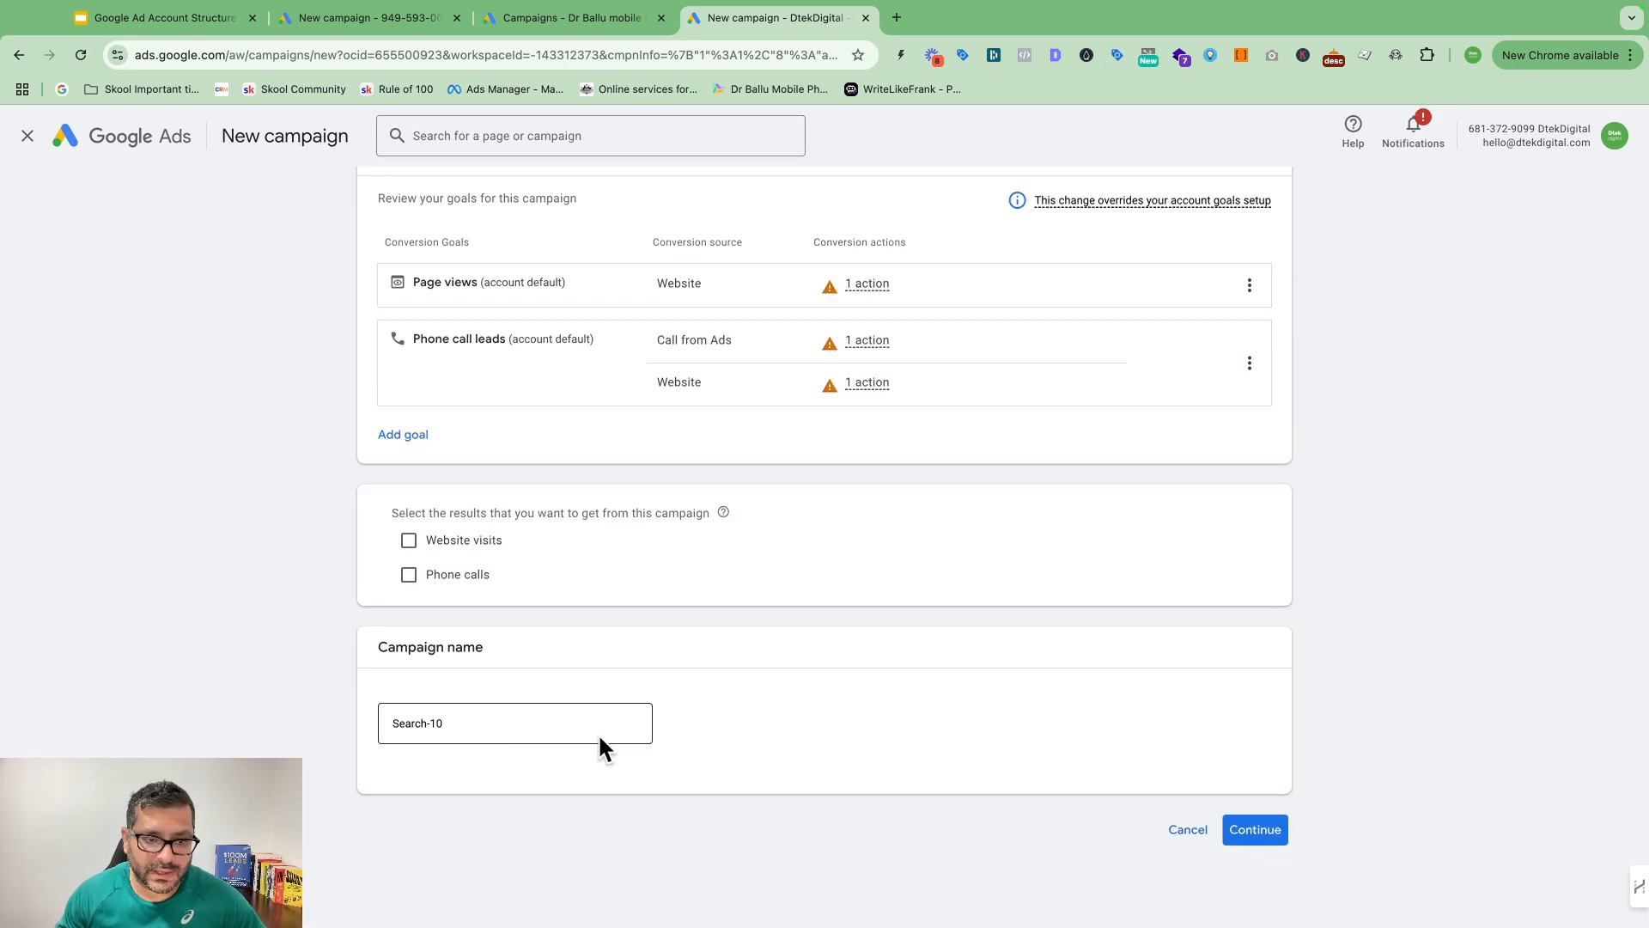
Step: Rename the campaign from Search-10 to 'Search Camp-Sales-31-12' and continue to bidding
{"action": "left_click", "coordinate": [530, 732]}
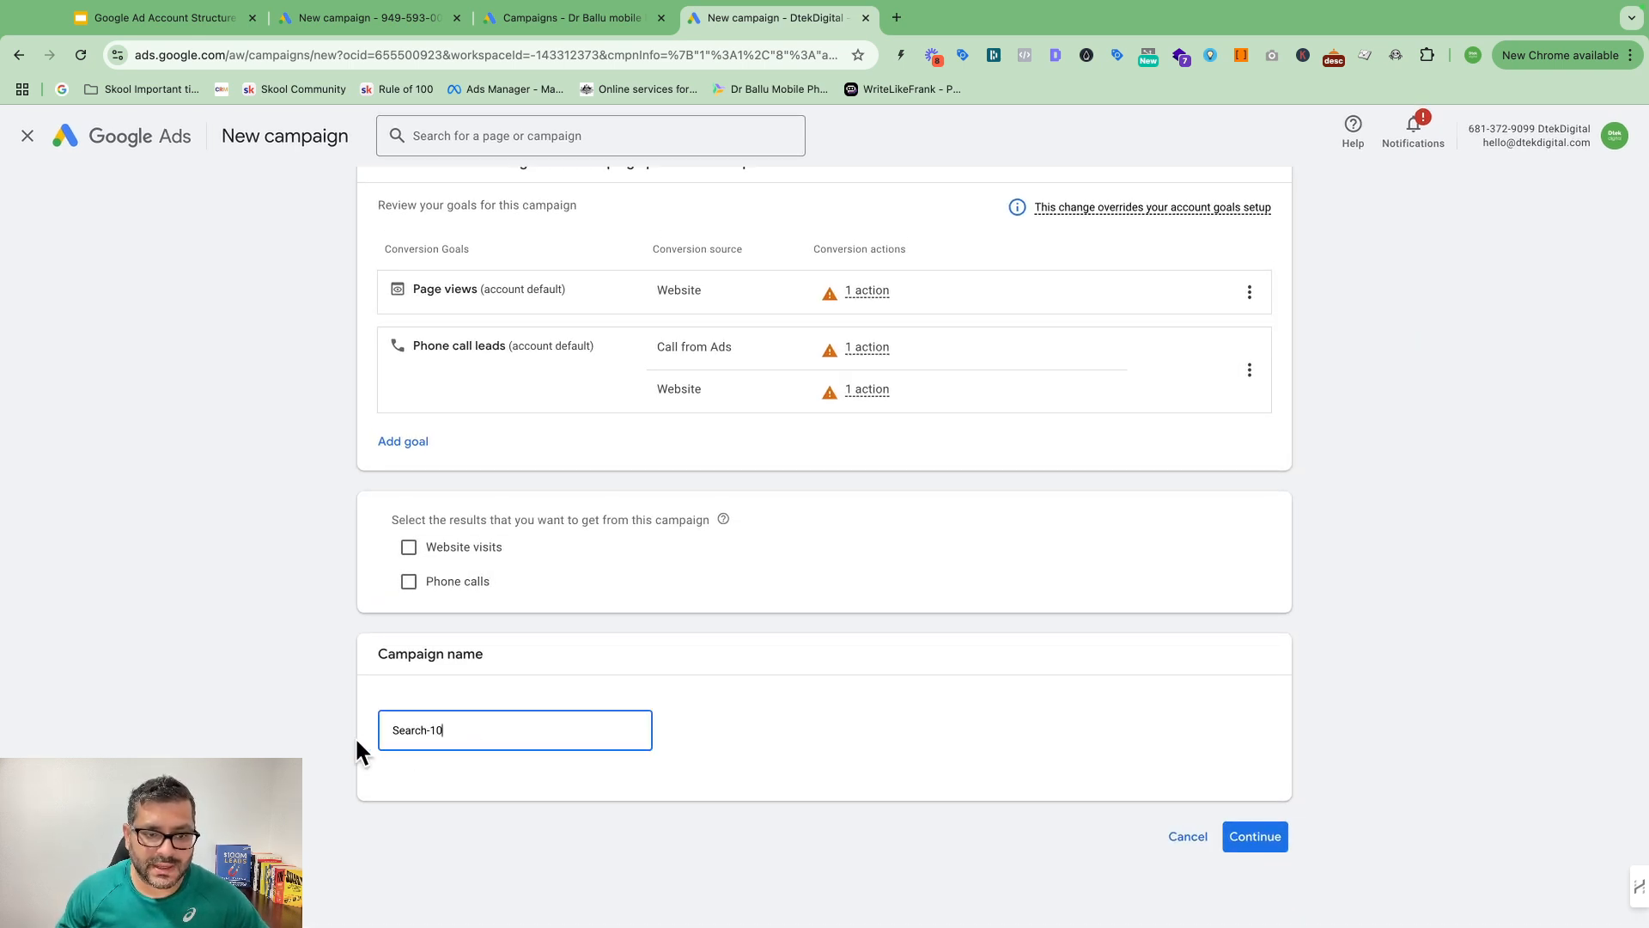
{"action": "key", "text": "super+a"}
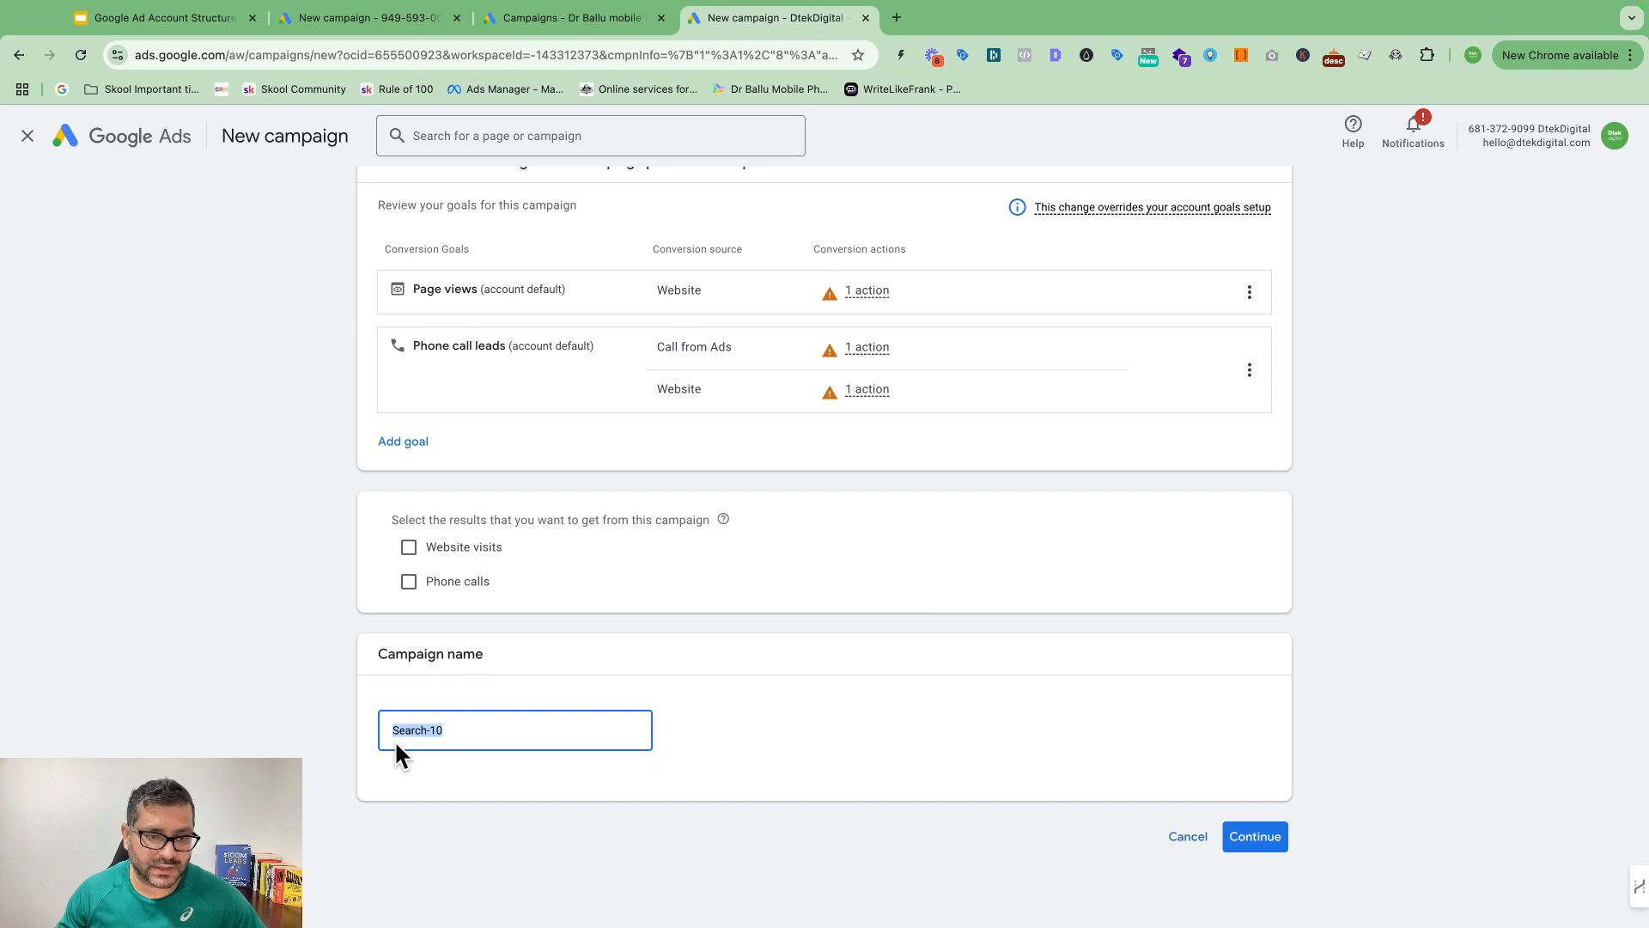
{"action": "type", "text": "Search Camp-Sales-31-12"}
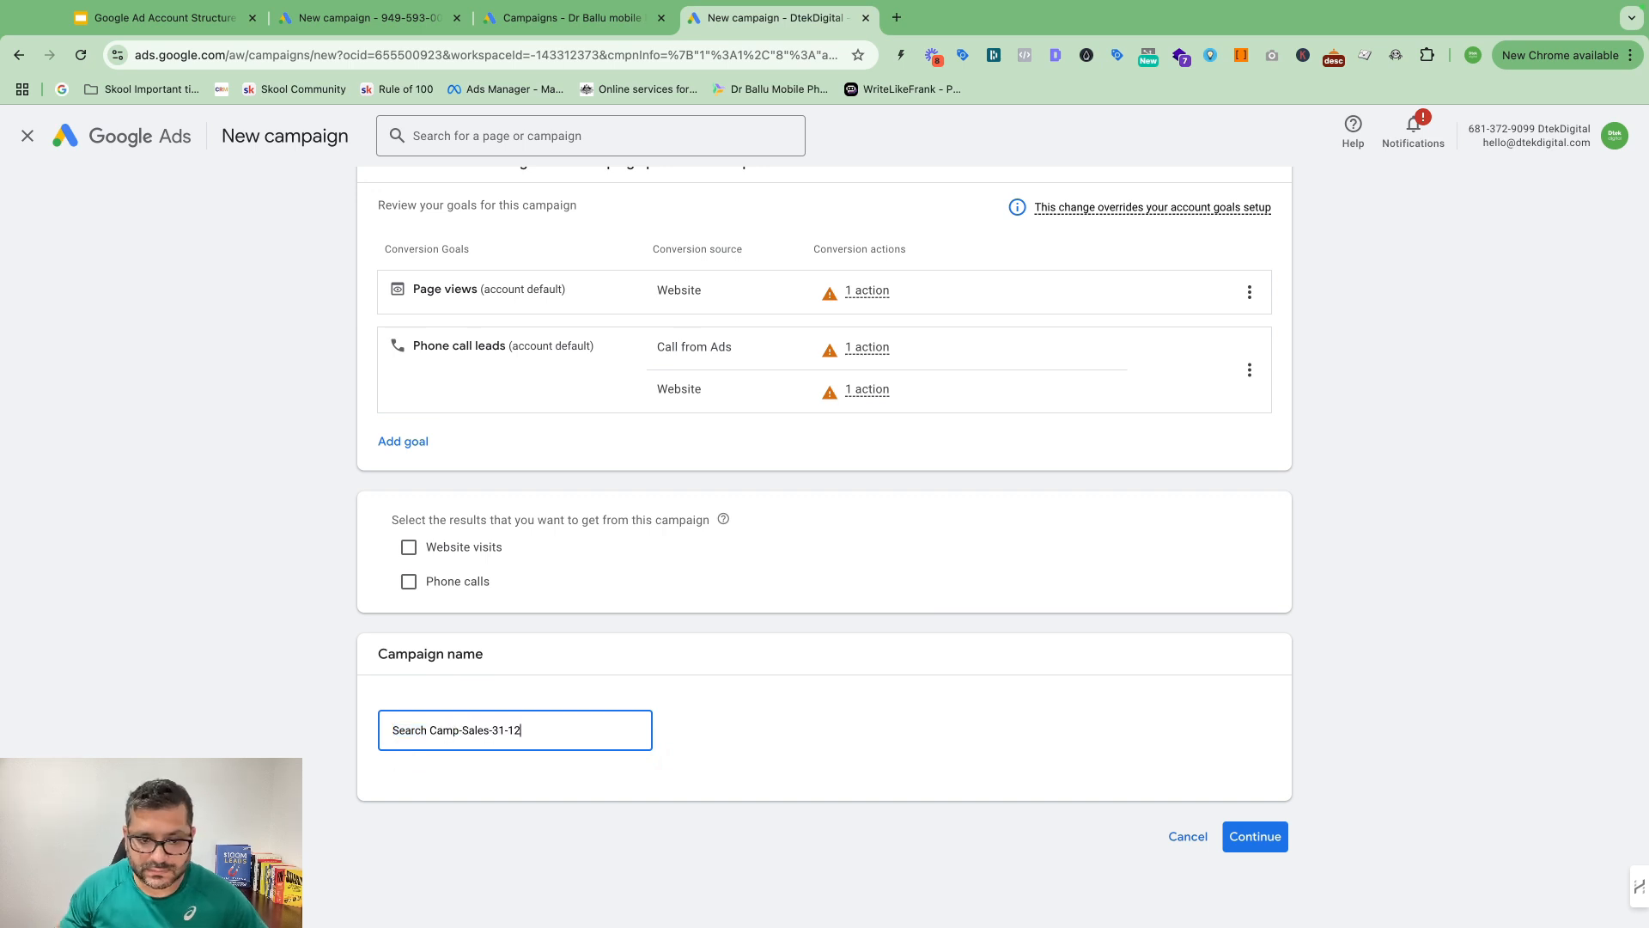
{"action": "left_click", "coordinate": [1256, 837]}
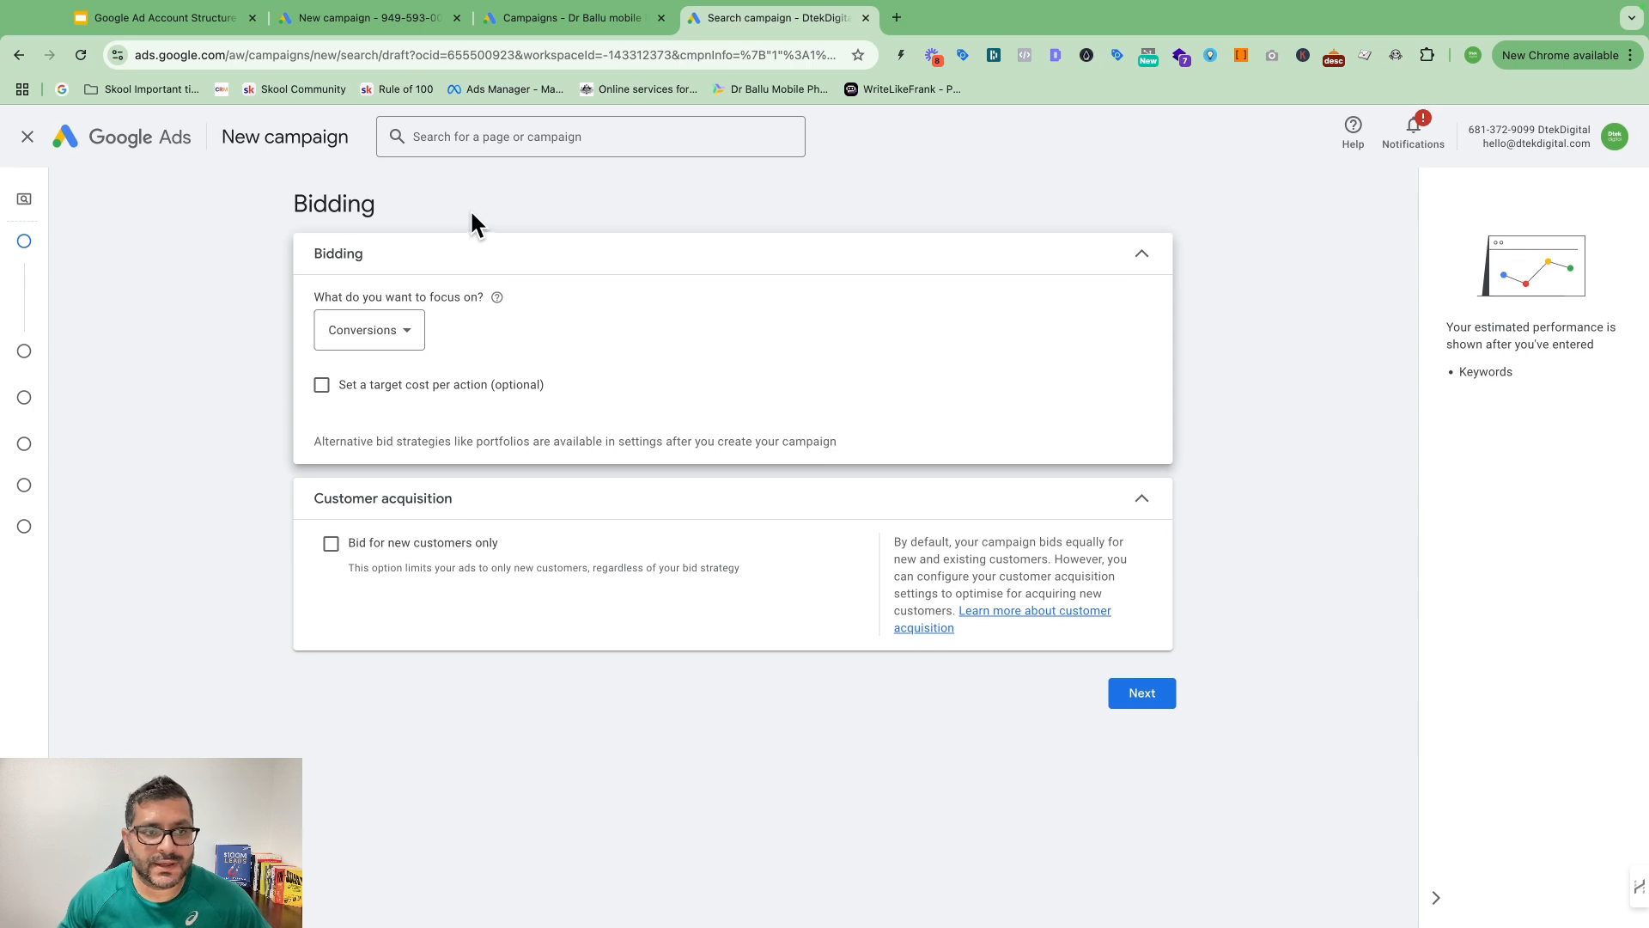
Step: Keep Conversions as the bidding focus and advance to campaign settings
{"action": "left_click", "coordinate": [409, 345]}
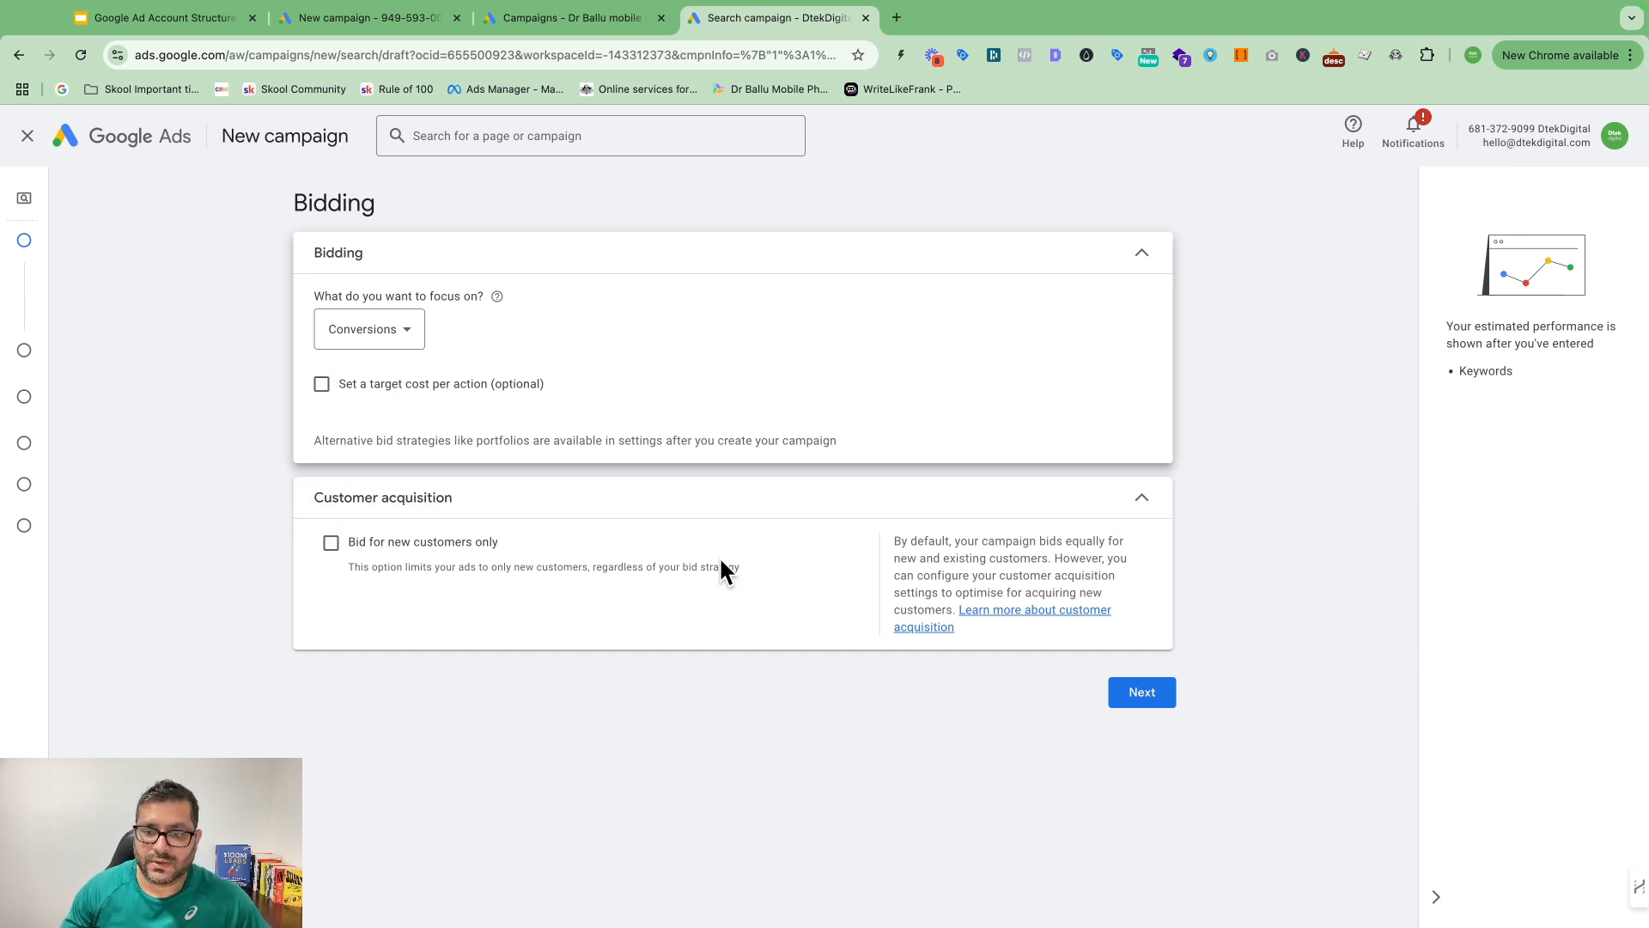
{"action": "left_click", "coordinate": [1141, 696]}
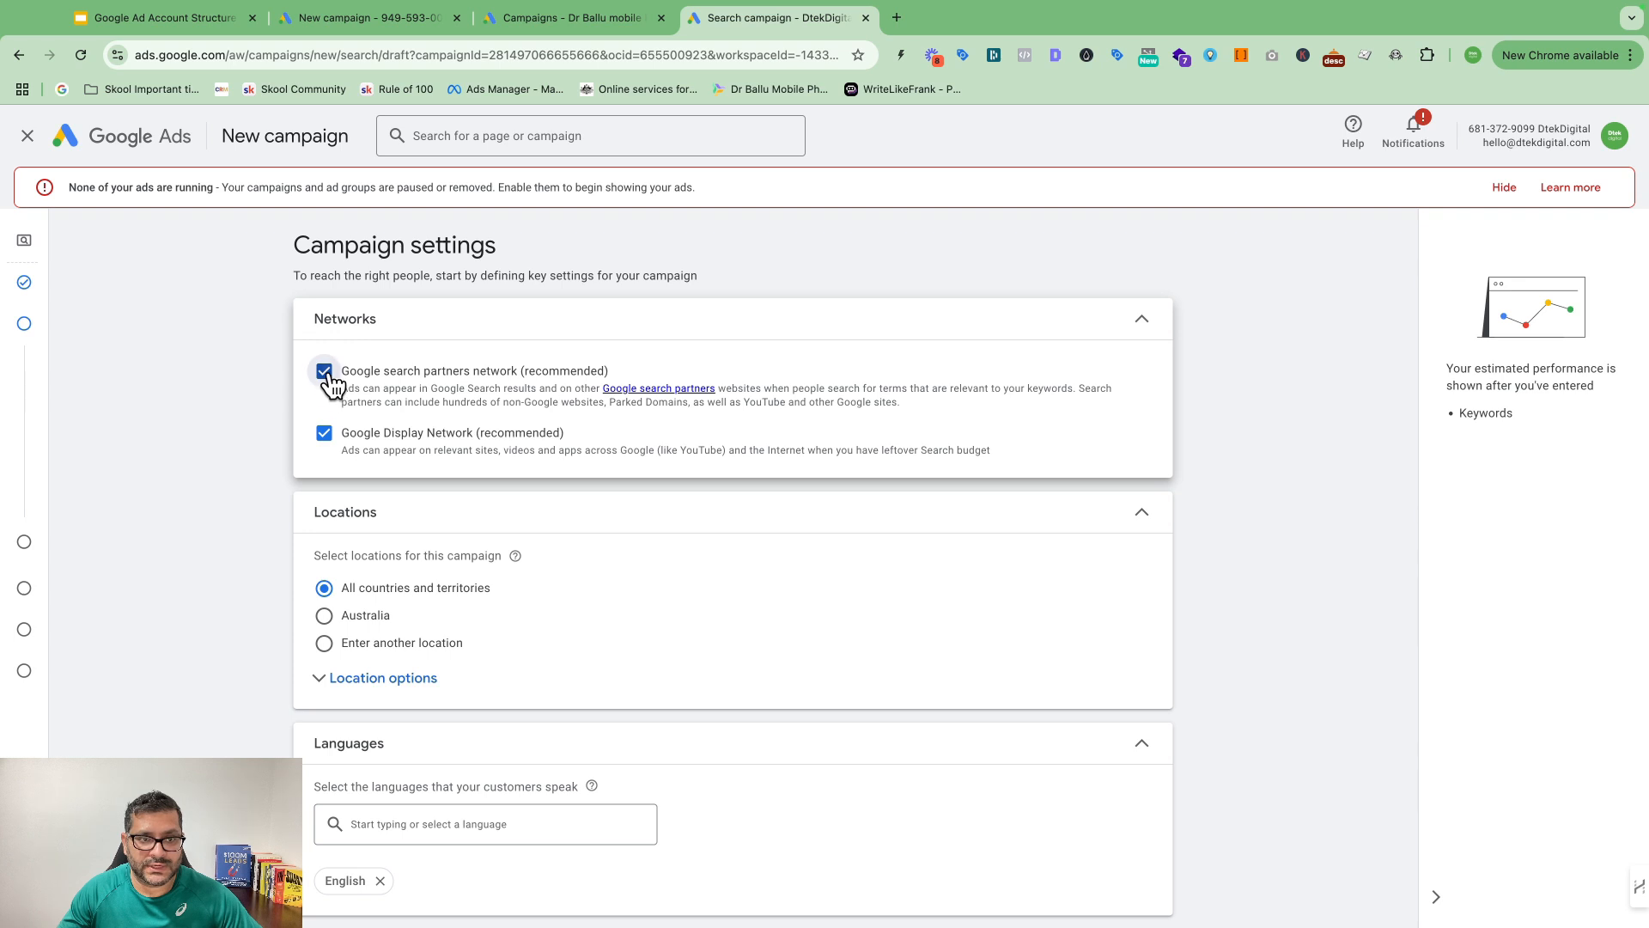
Step: Untick Google search partners and Display Network so the campaign targets Search only
{"action": "left_click", "coordinate": [325, 435]}
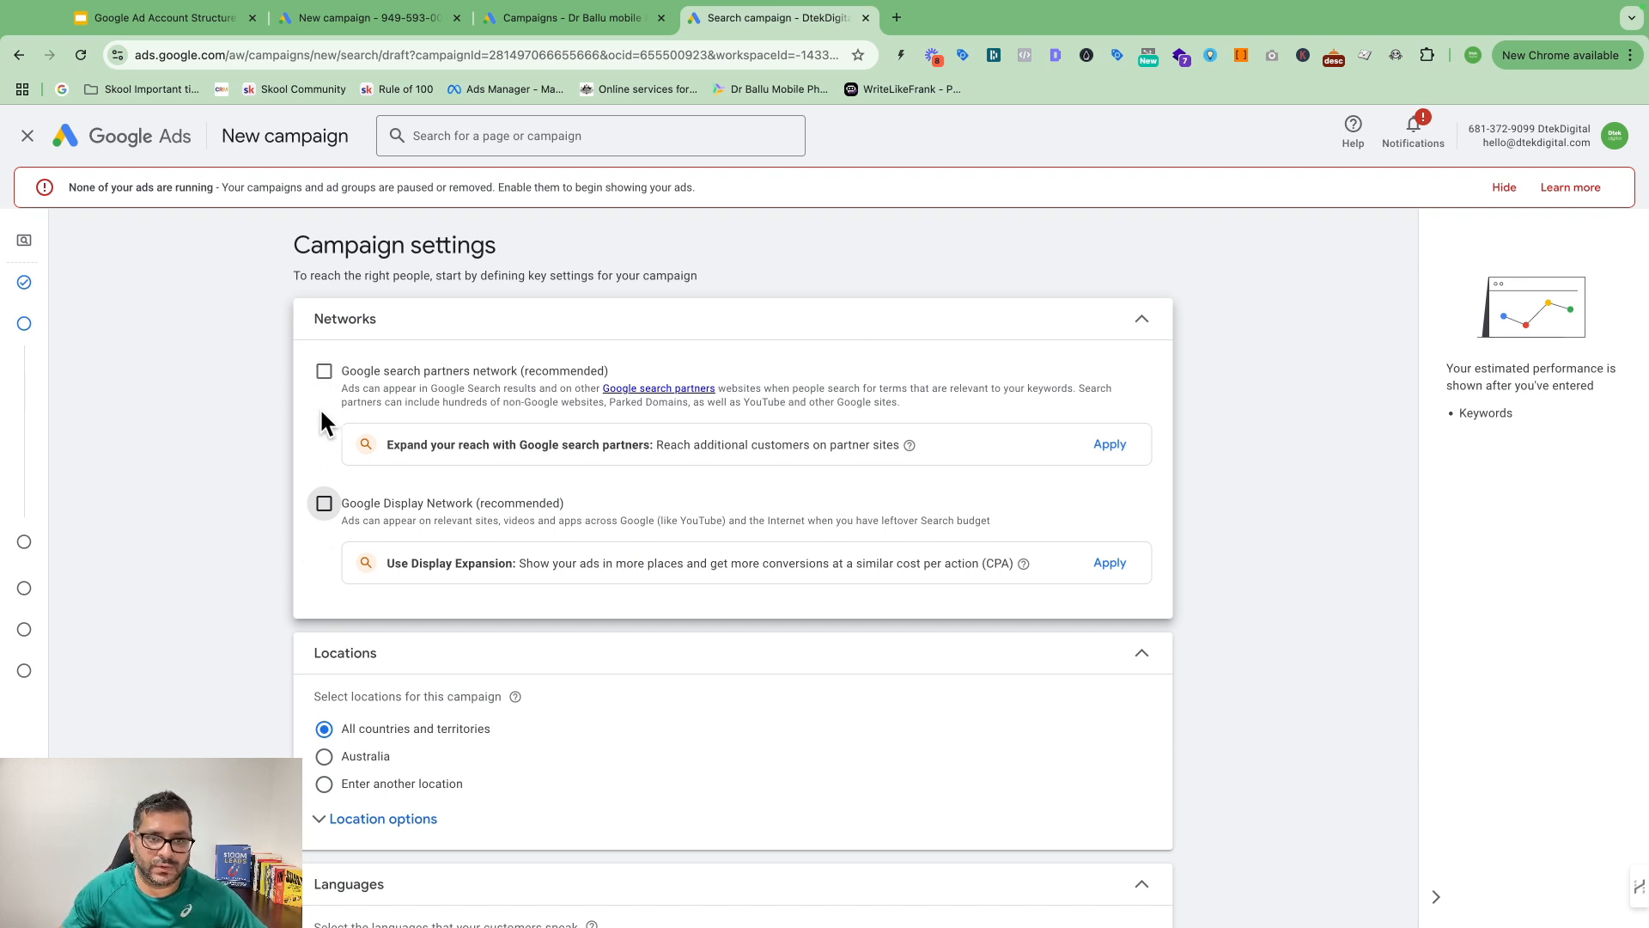
{"action": "scroll", "coordinate": [594, 491], "scroll_direction": "down", "scroll_amount": 2}
{"action": "scroll", "coordinate": [656, 411], "scroll_direction": "up", "scroll_amount": 2}
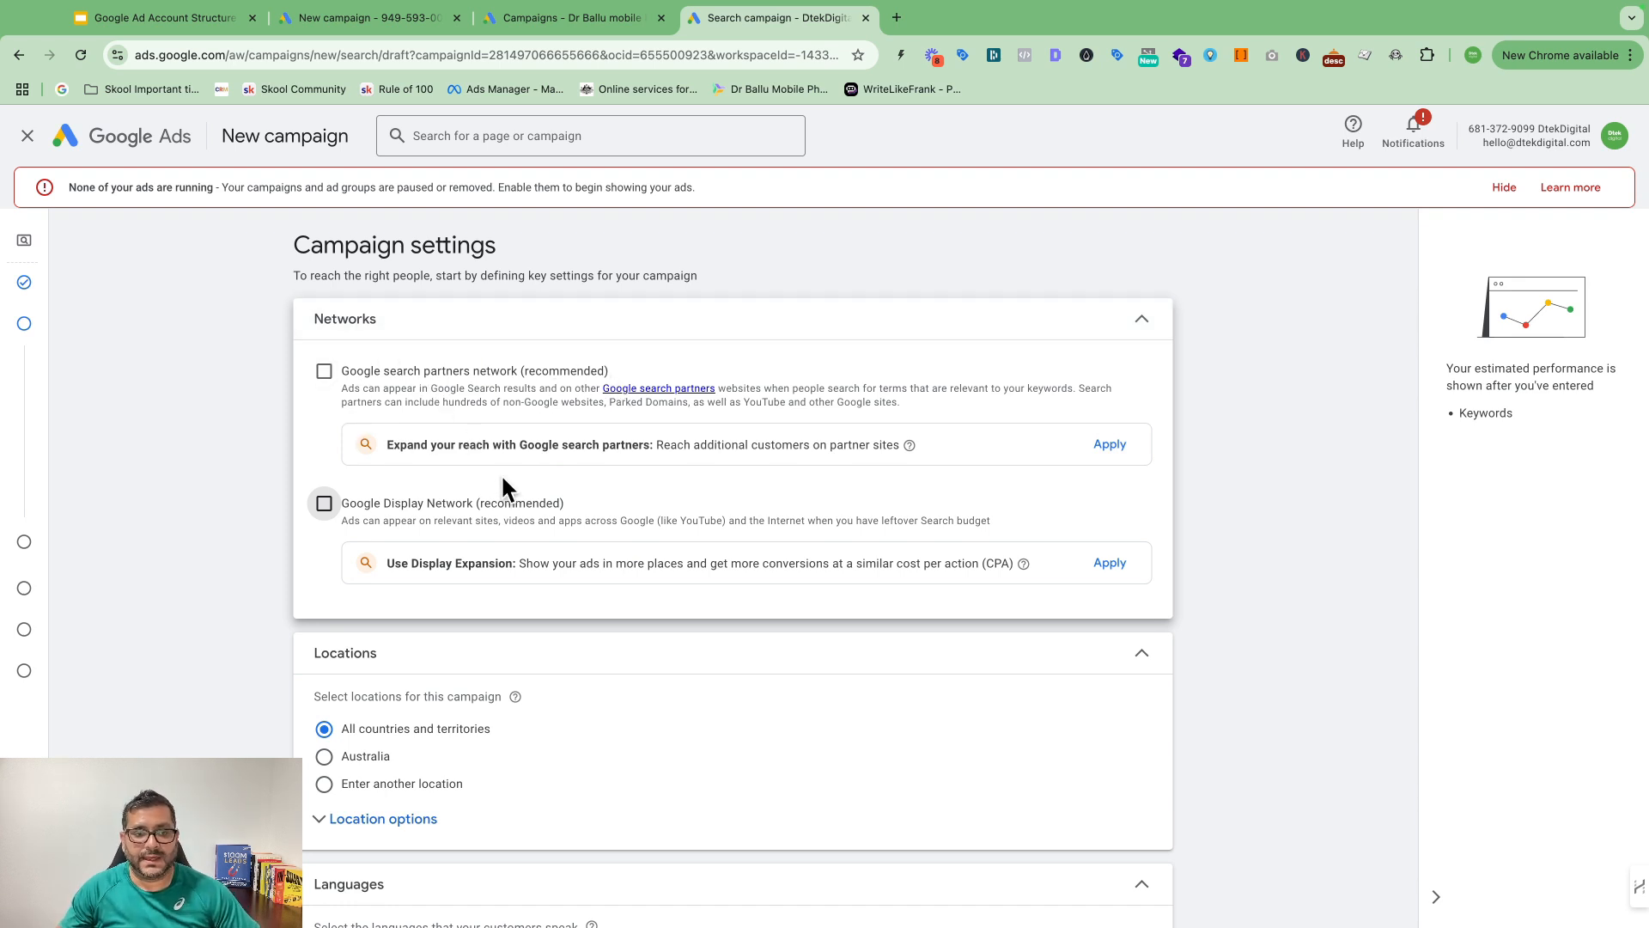
{"action": "scroll", "coordinate": [504, 486], "scroll_direction": "down", "scroll_amount": 1}
{"action": "scroll", "coordinate": [329, 481], "scroll_direction": "down", "scroll_amount": 1}
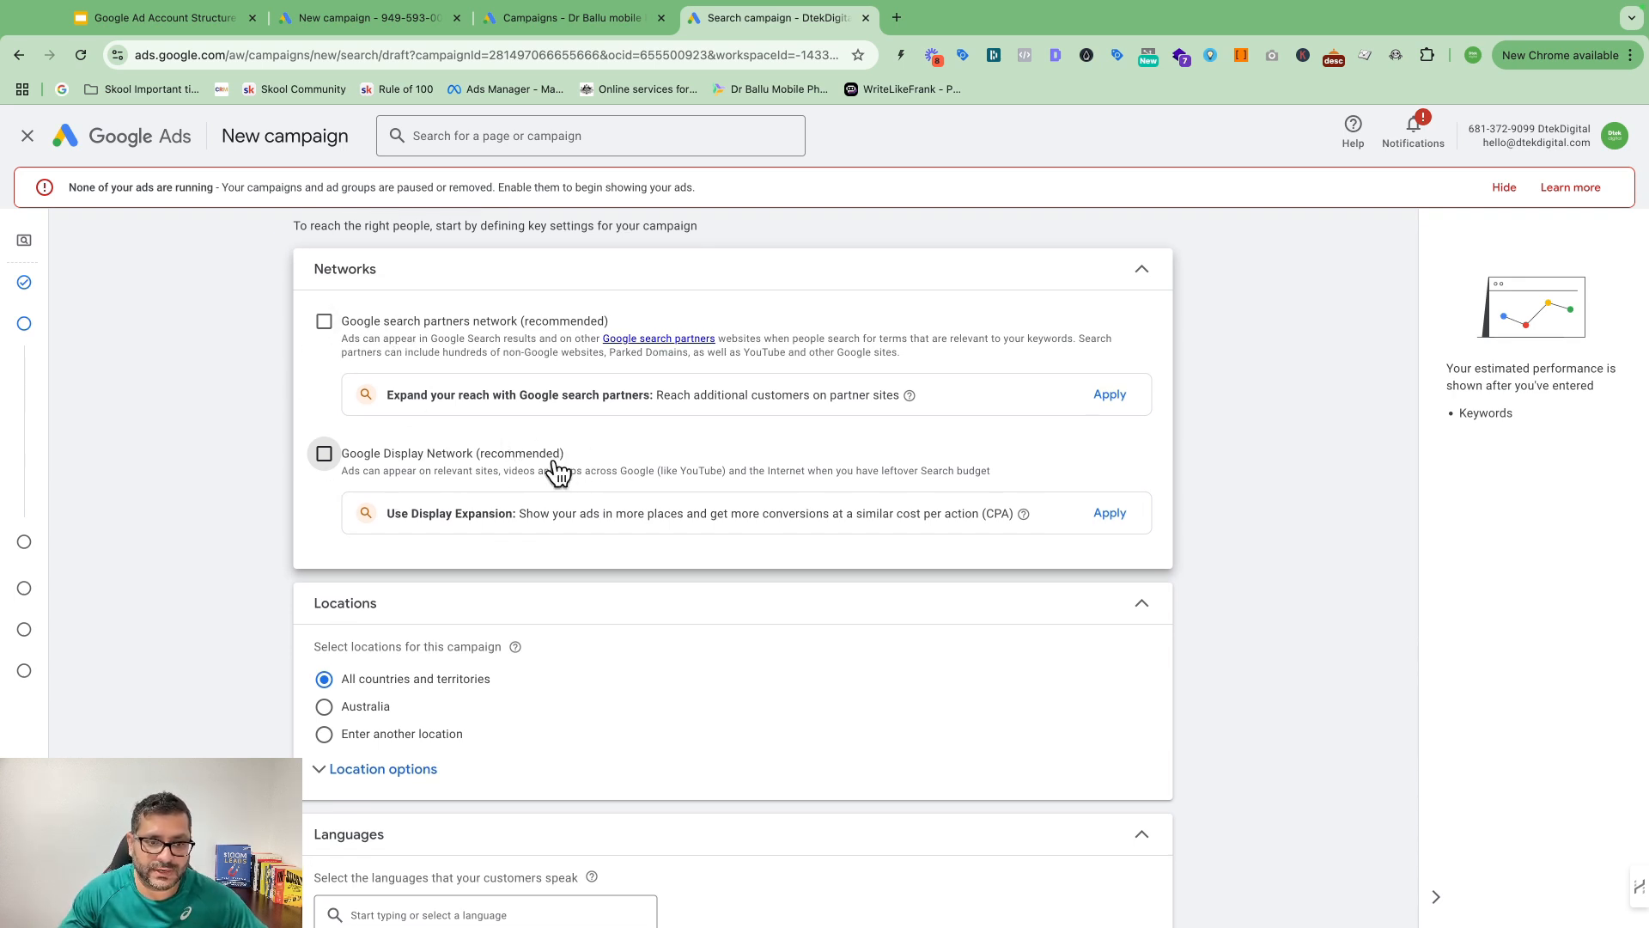
{"action": "scroll", "coordinate": [601, 498], "scroll_direction": "down", "scroll_amount": 3}
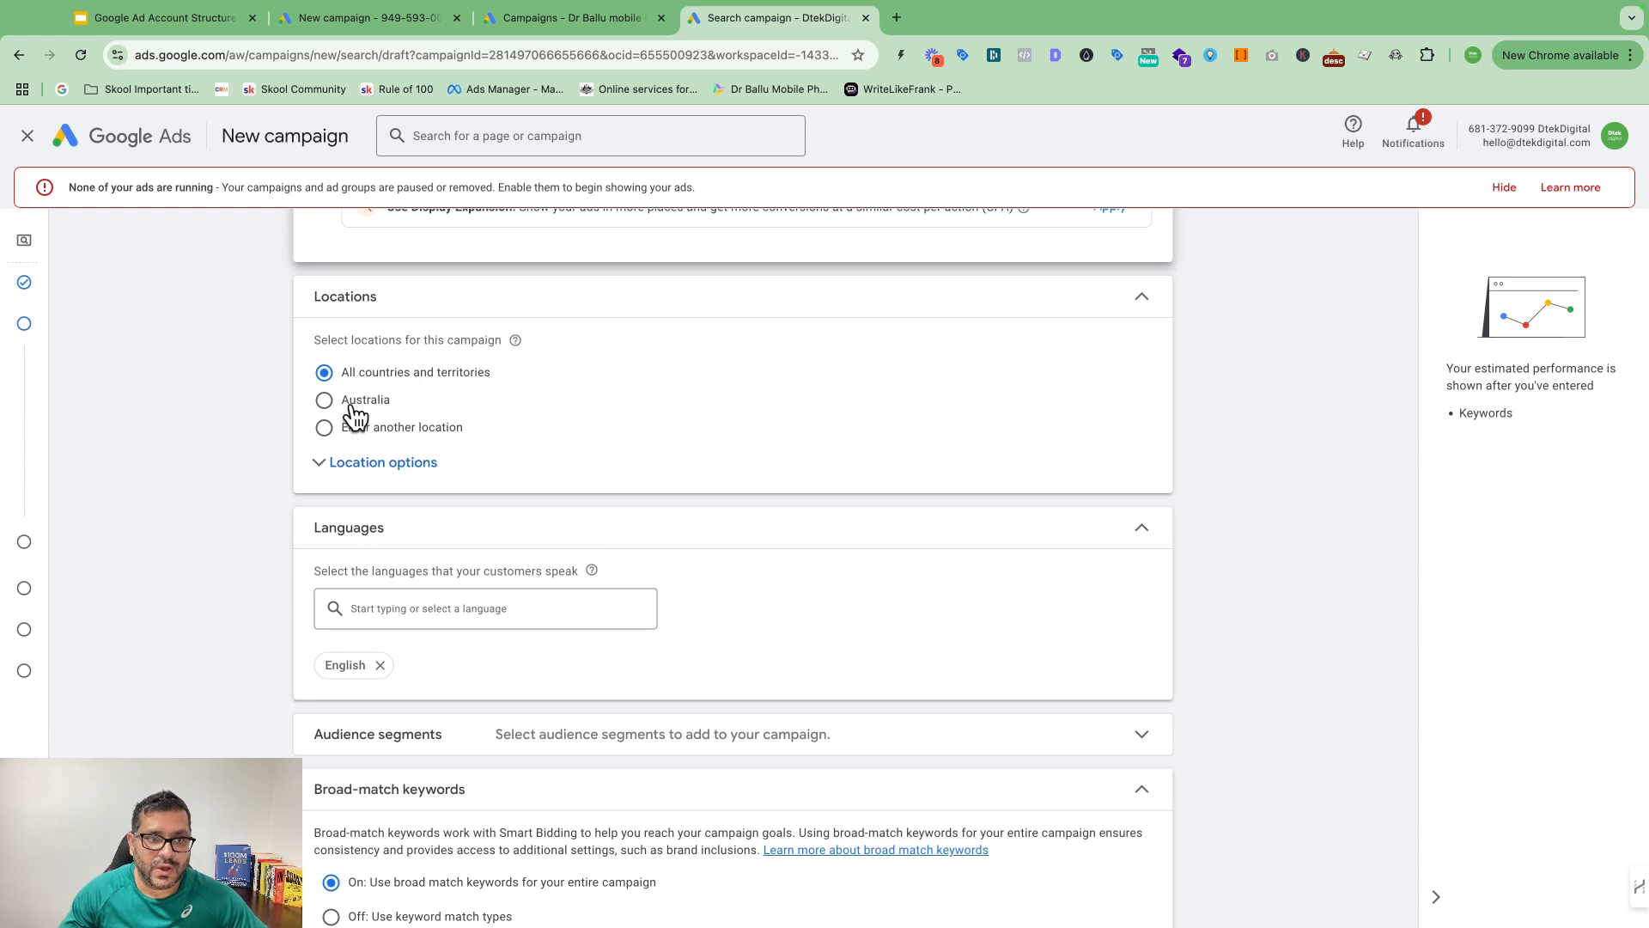
Step: Change location targeting from Australia to 'Enter another location' to get the location search box
{"action": "left_click", "coordinate": [325, 400]}
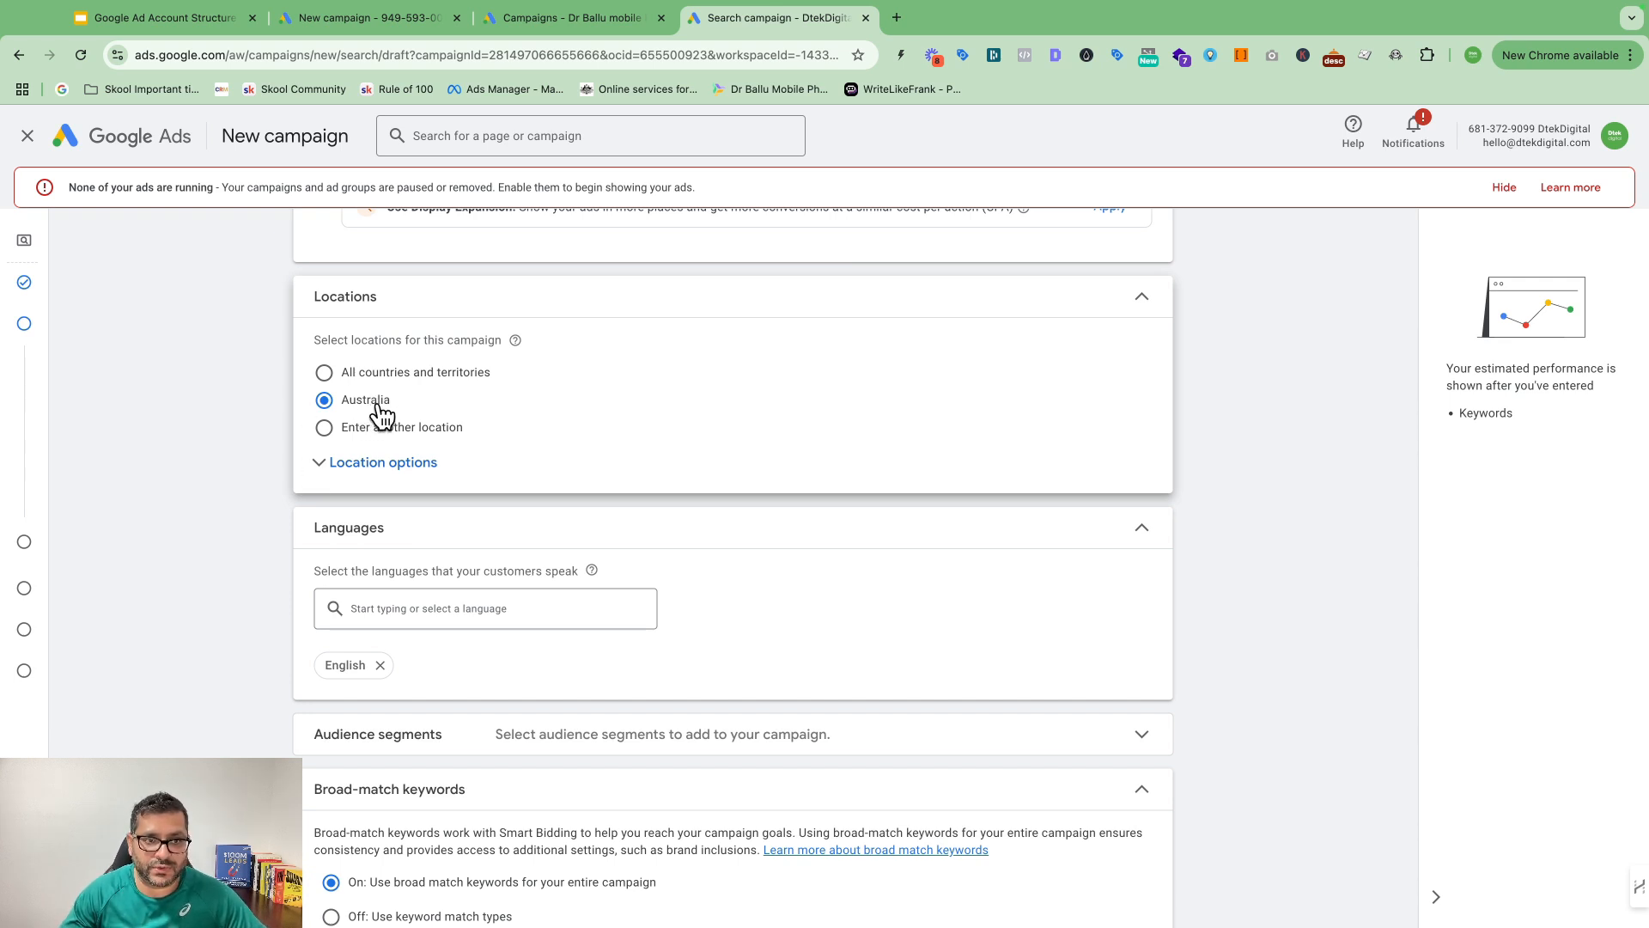
{"action": "left_click", "coordinate": [330, 429]}
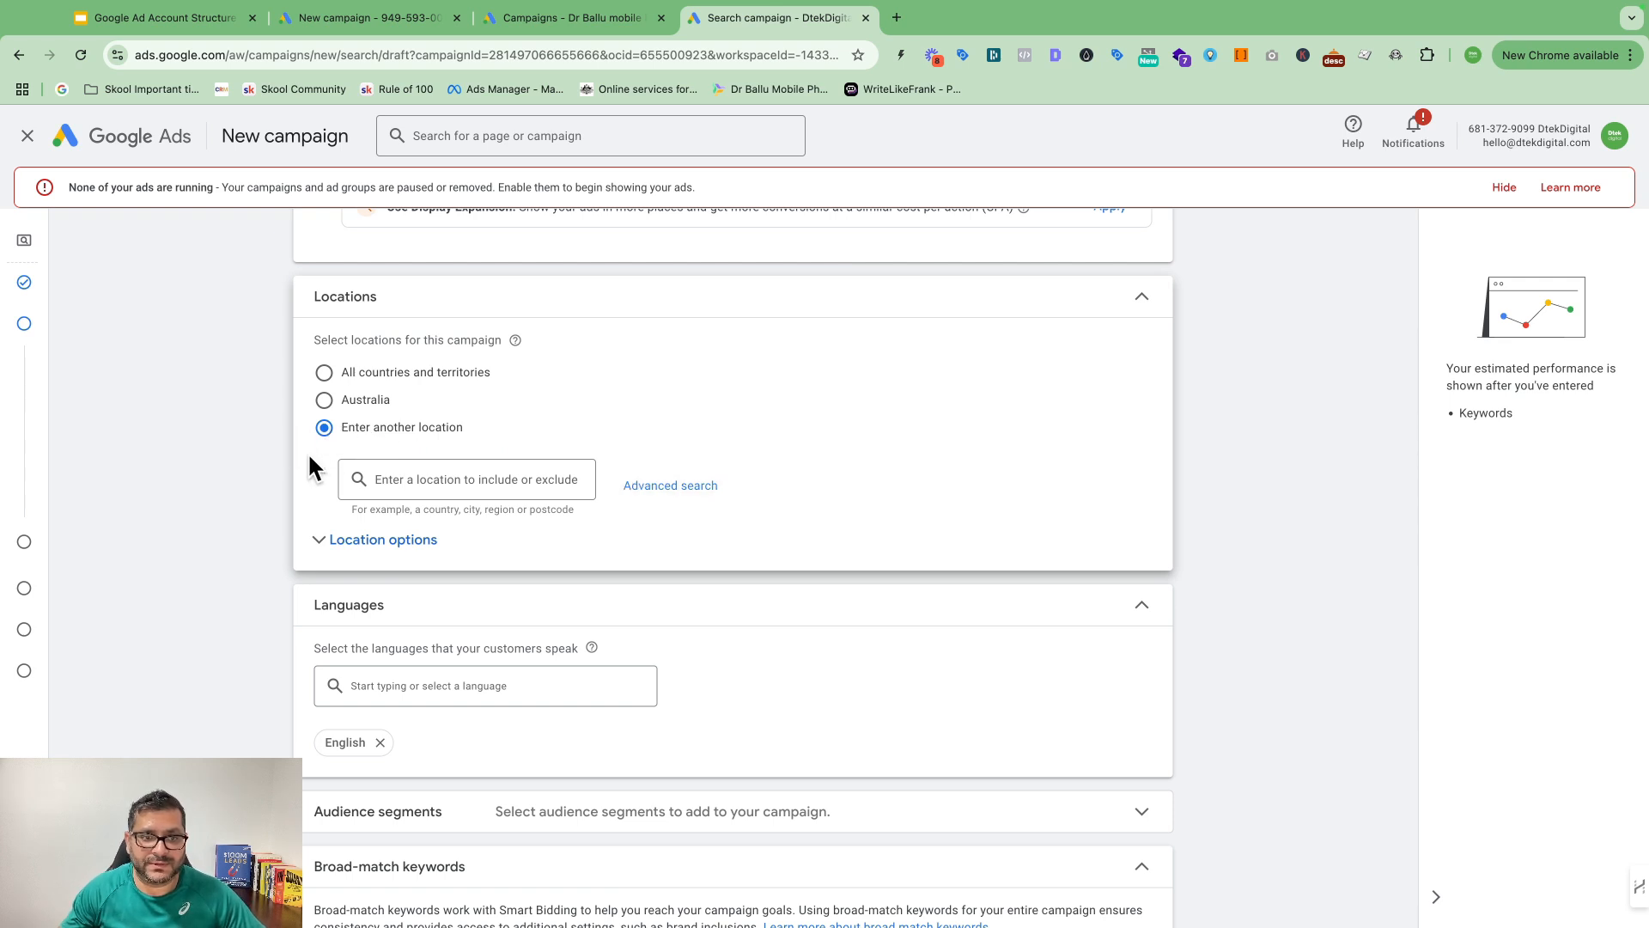
{"action": "scroll", "coordinate": [584, 494], "scroll_direction": "up", "scroll_amount": 1}
Step: In Advanced search, search 'sydny' and include Sydney, New South Wales as a target city
{"action": "left_click", "coordinate": [664, 503]}
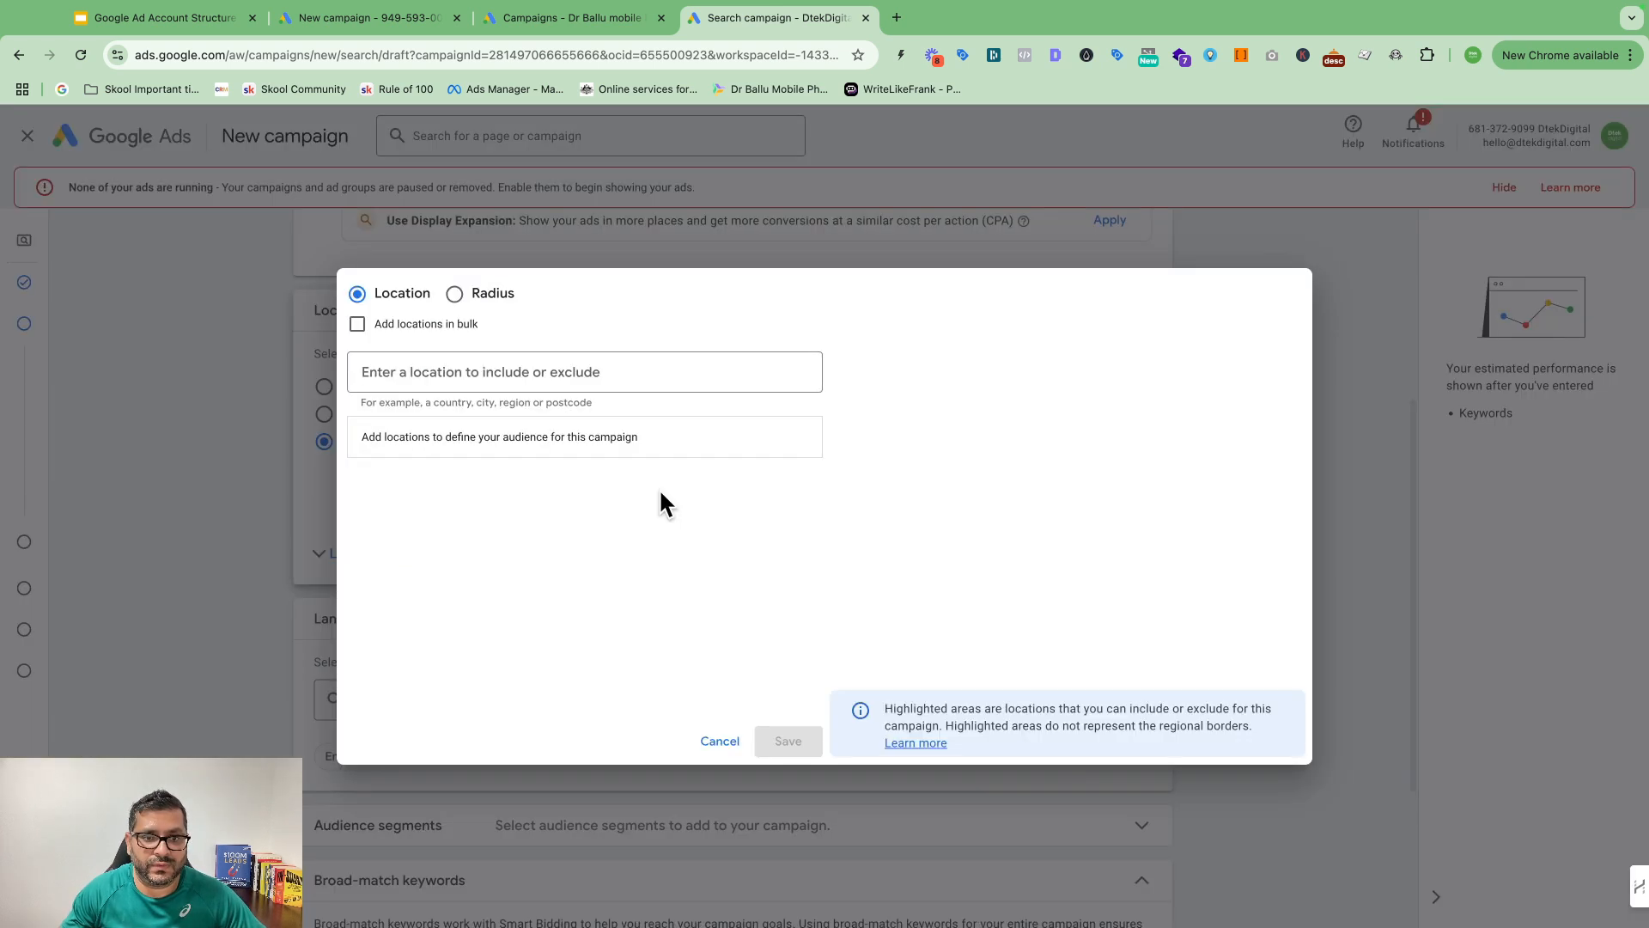
{"action": "left_click", "coordinate": [436, 375]}
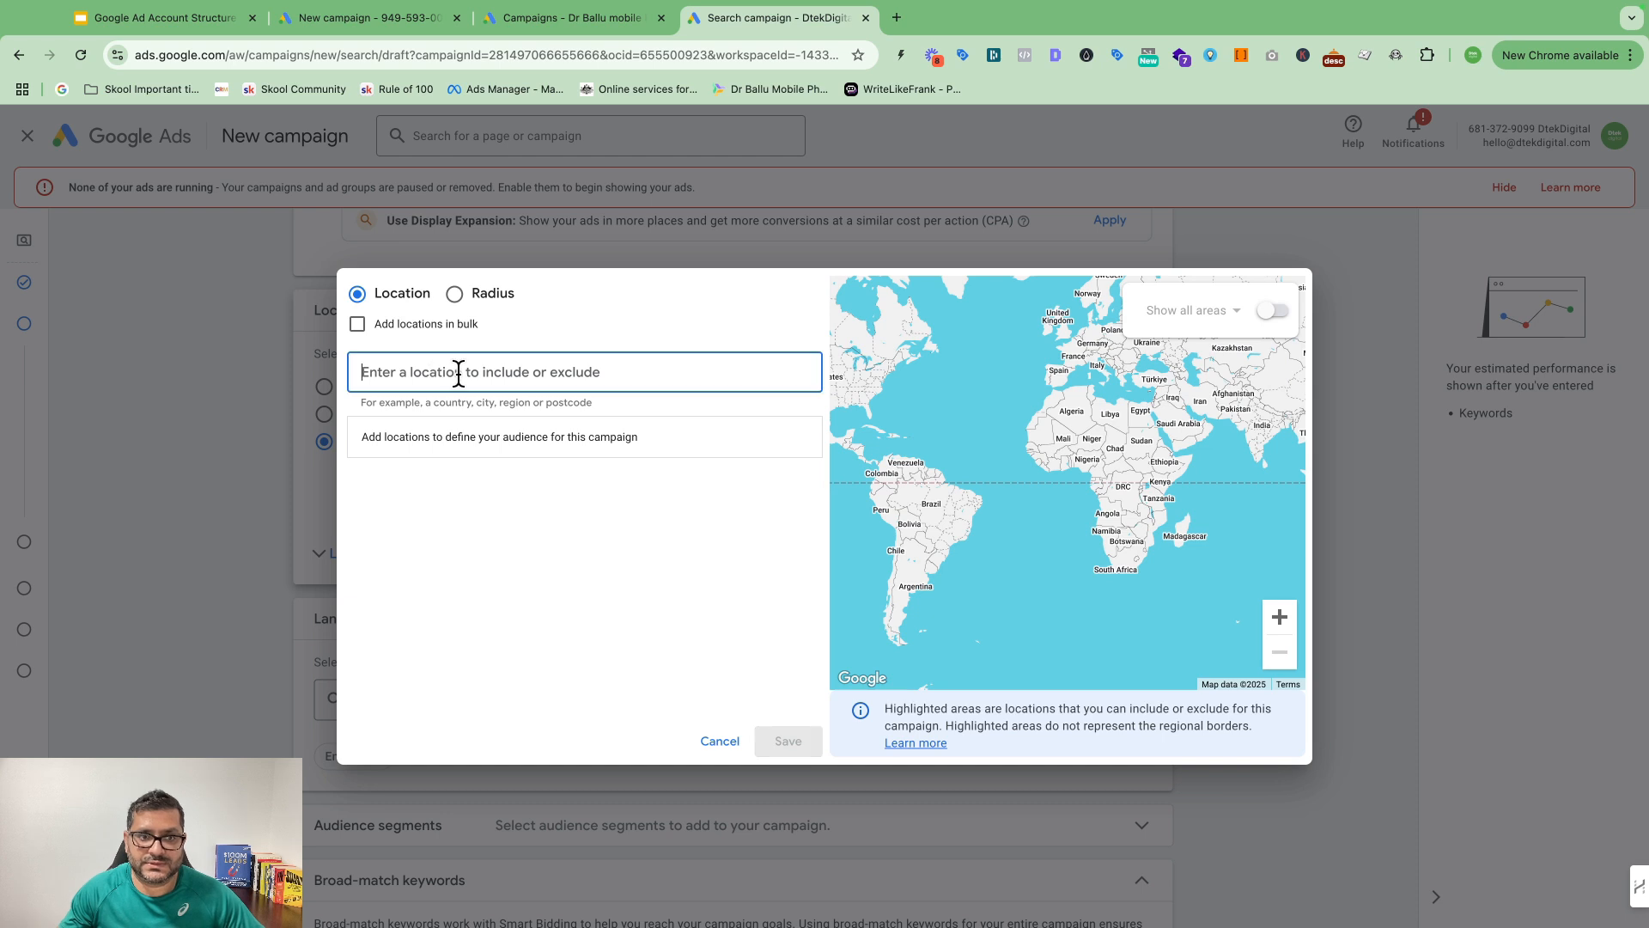
{"action": "type", "text": "sydny"}
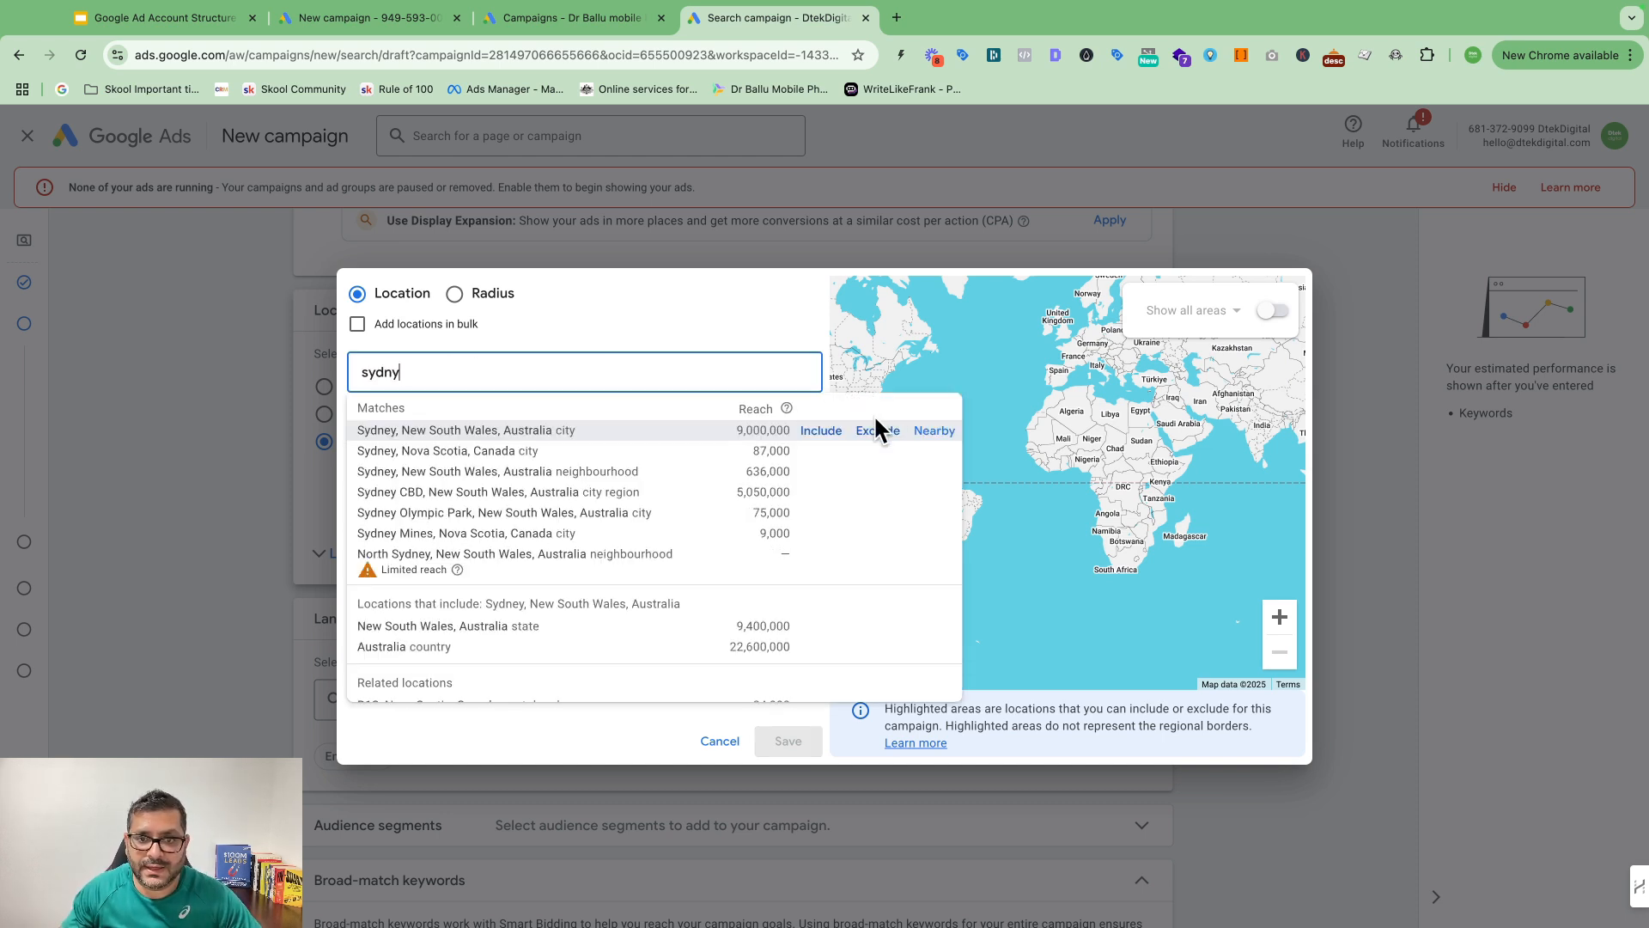
{"action": "left_click", "coordinate": [822, 432]}
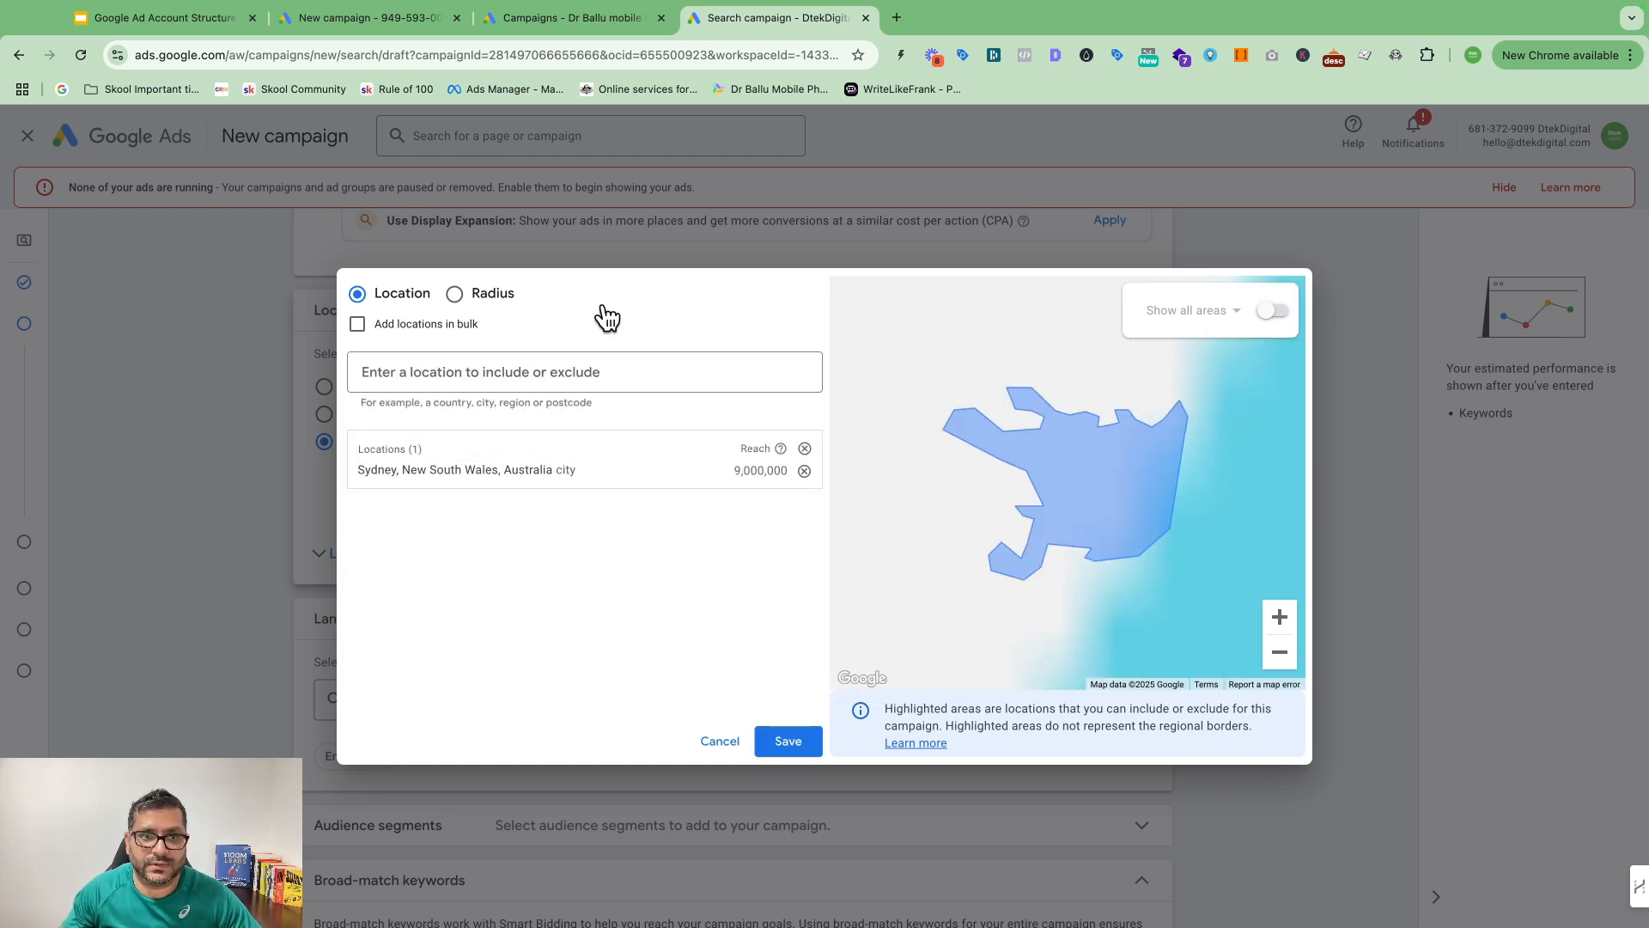
{"action": "left_click", "coordinate": [460, 298]}
{"action": "left_click", "coordinate": [596, 372]}
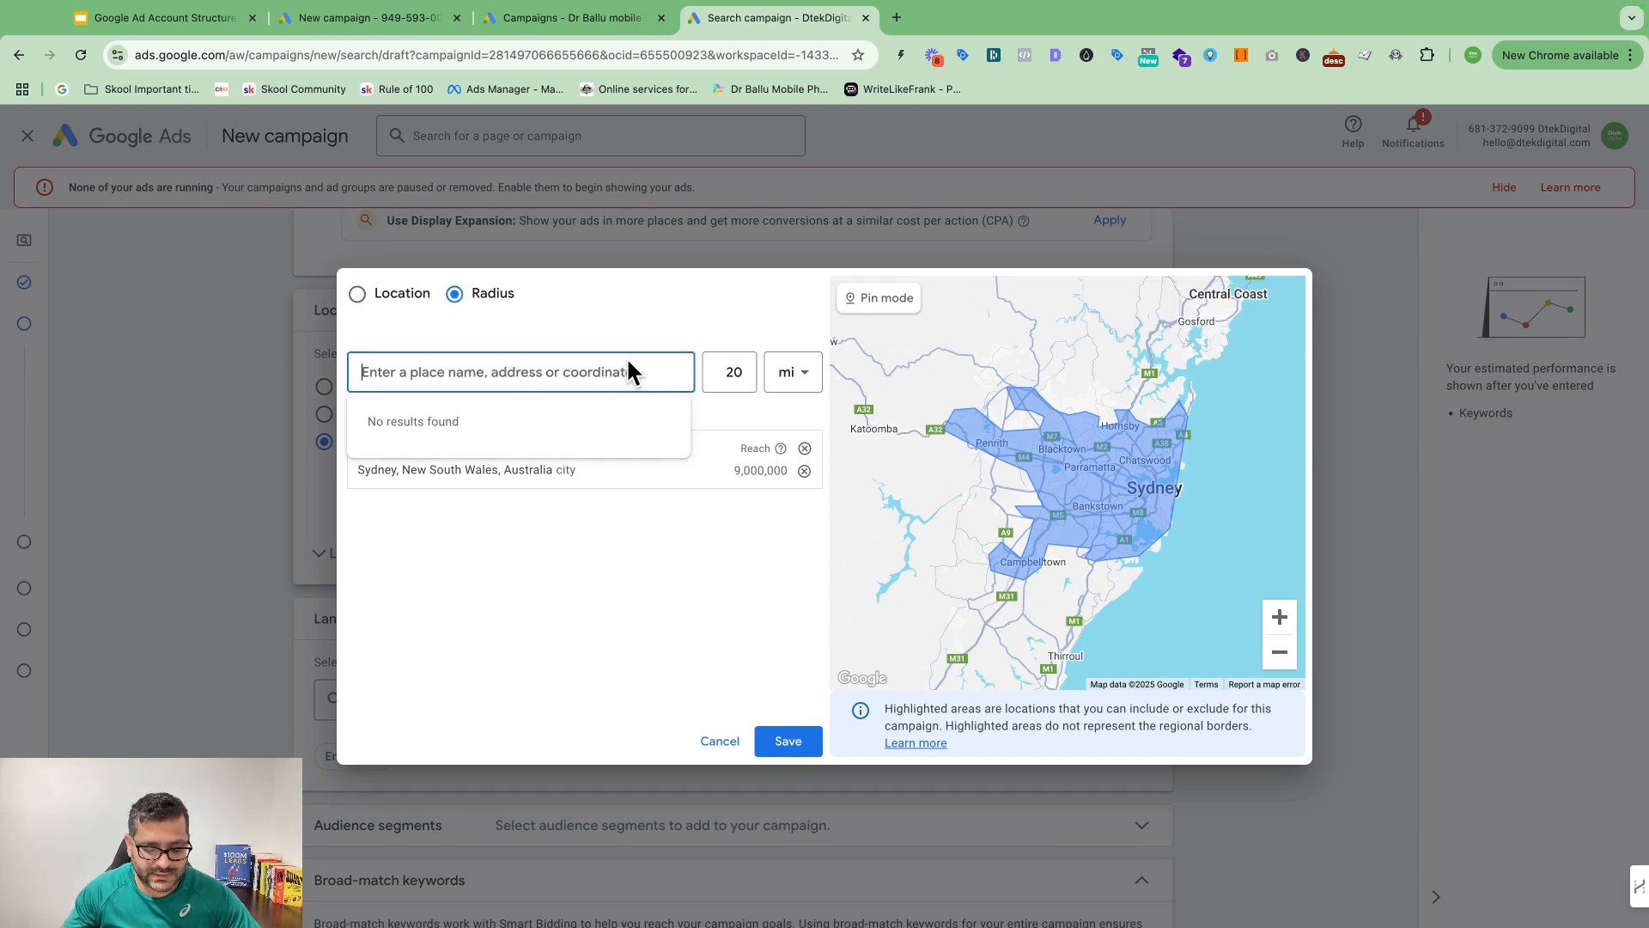
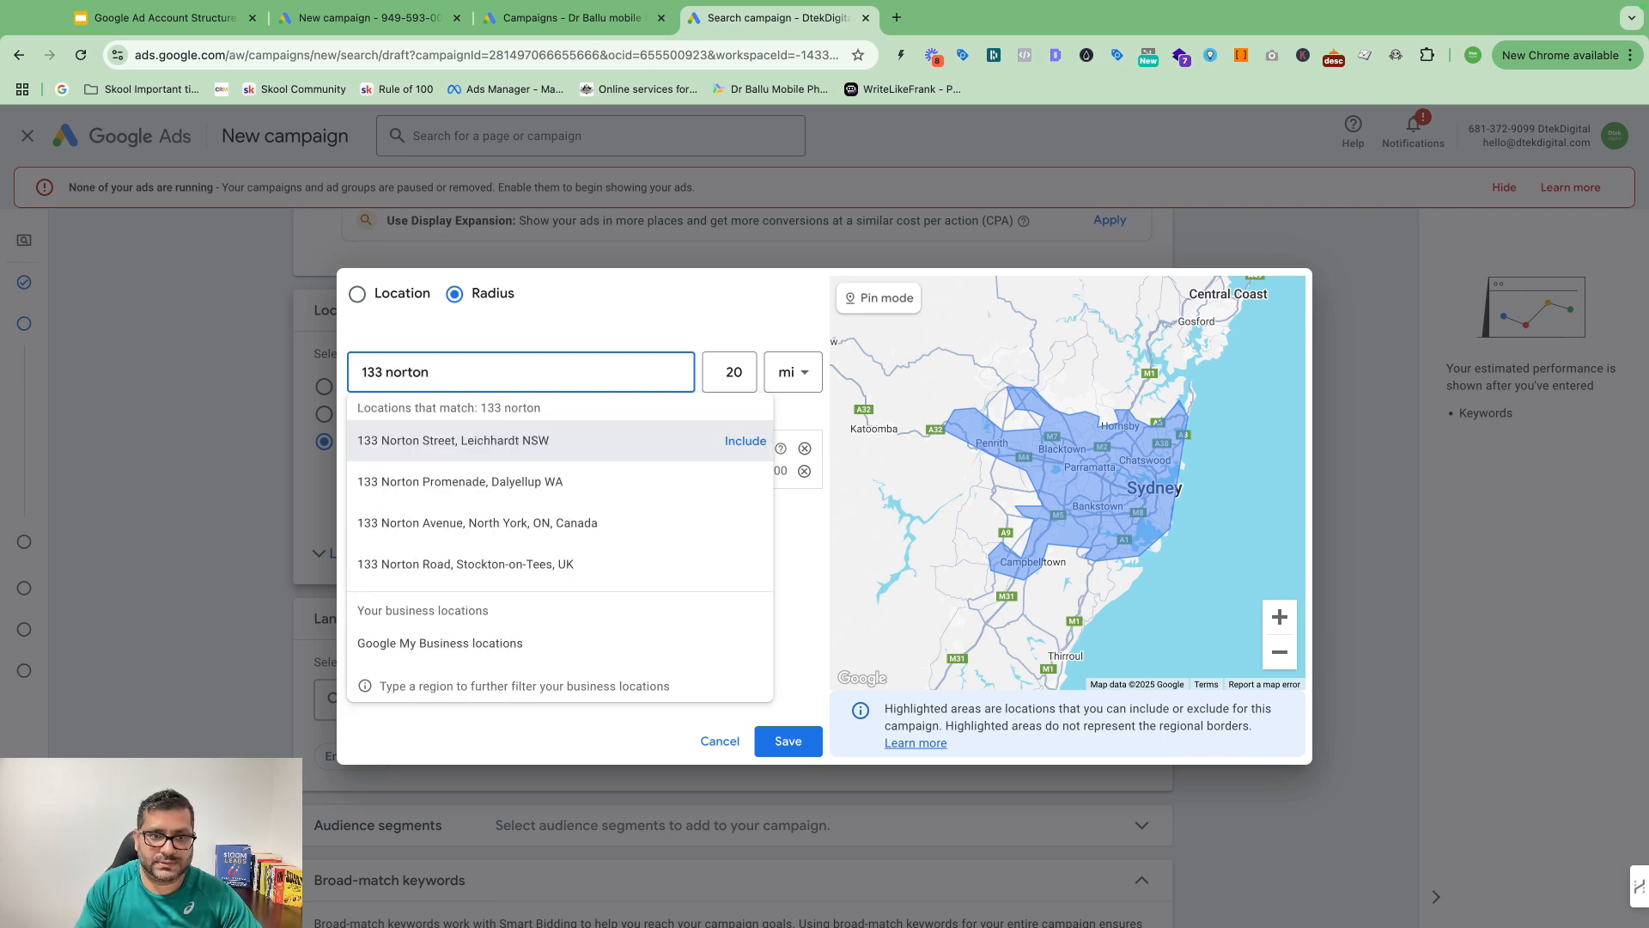
{"action": "left_click", "coordinate": [744, 442]}
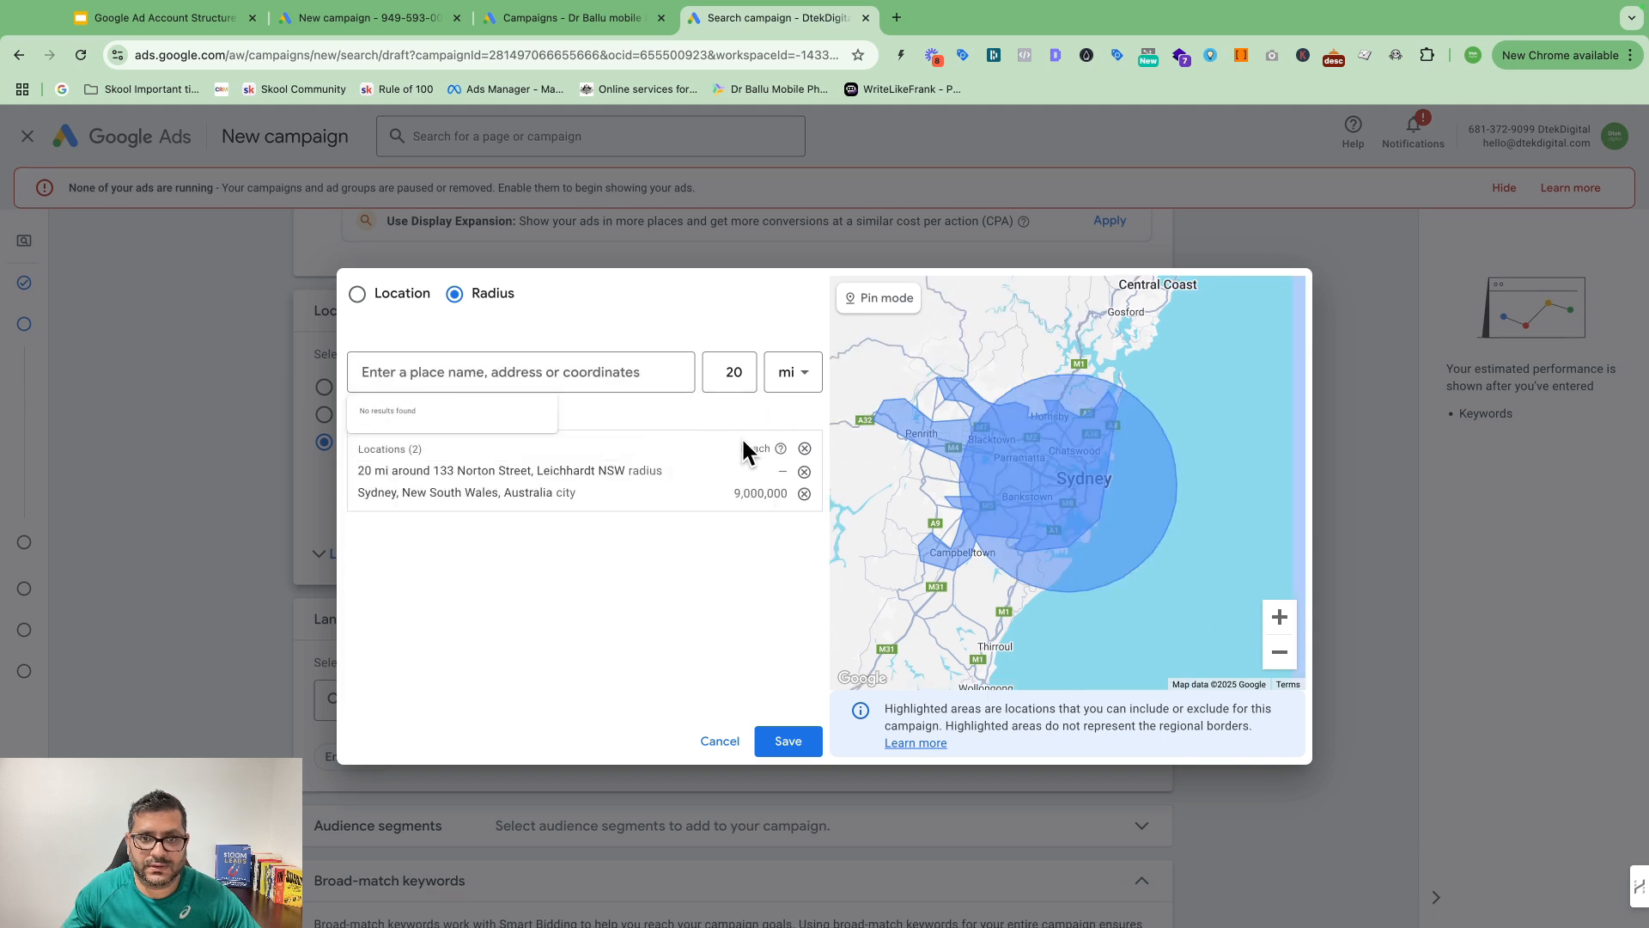
Step: Try a 1 km radius, discard the edit, remove the Norton Street target and save locations
{"action": "left_click", "coordinate": [701, 471]}
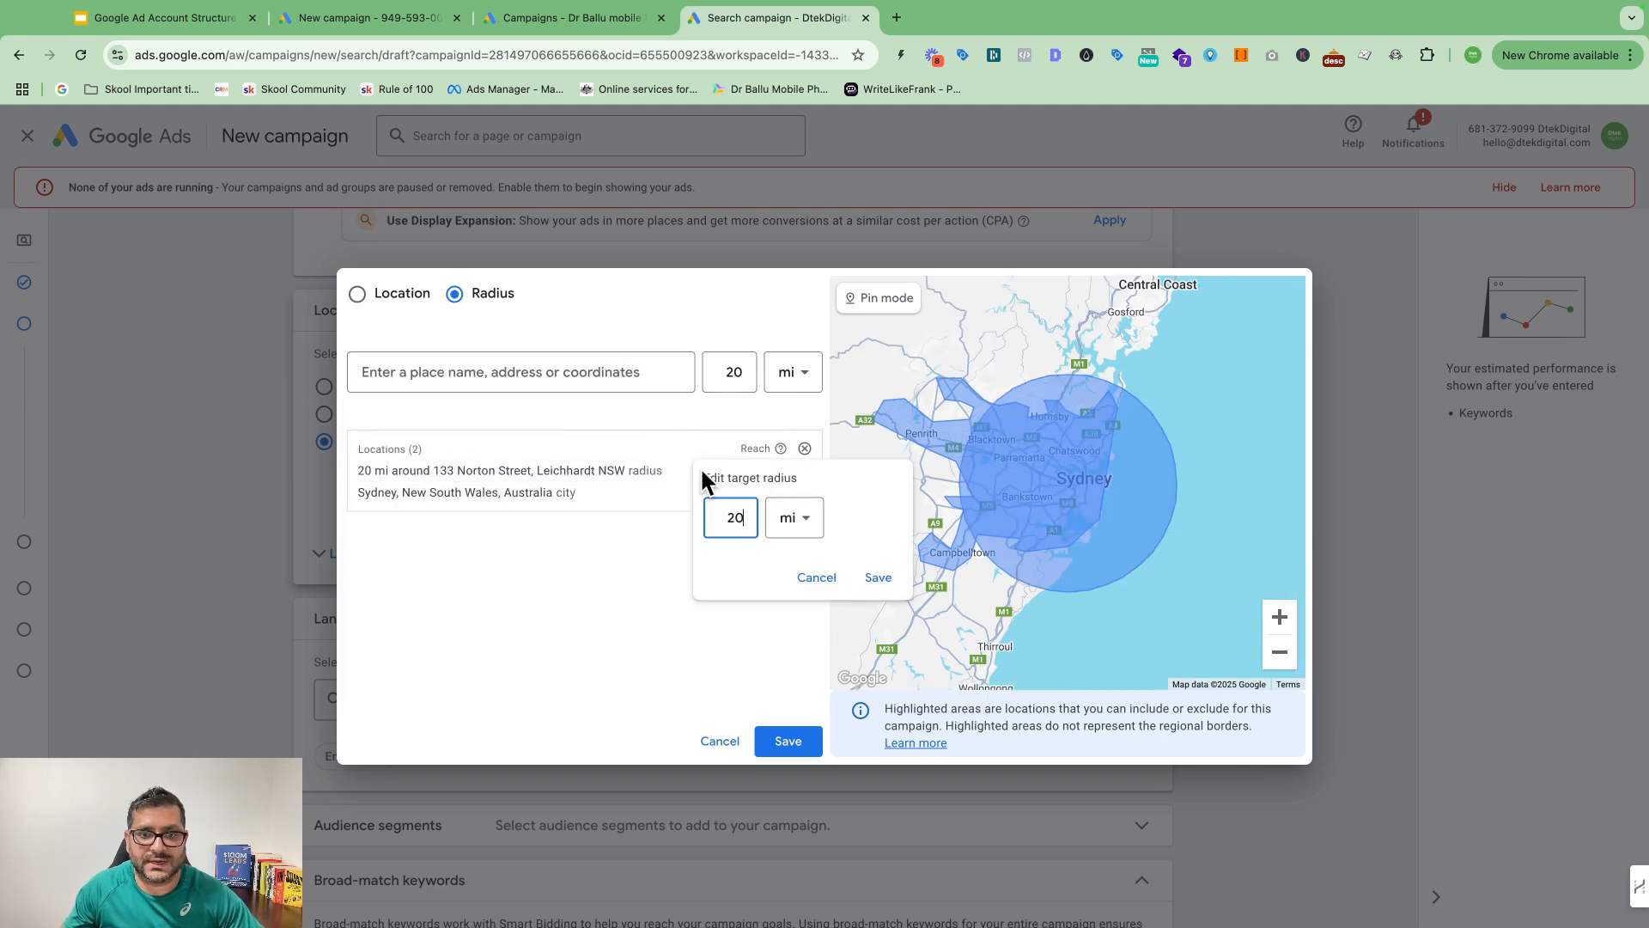
{"action": "left_click", "coordinate": [794, 520]}
{"action": "left_click", "coordinate": [804, 574]}
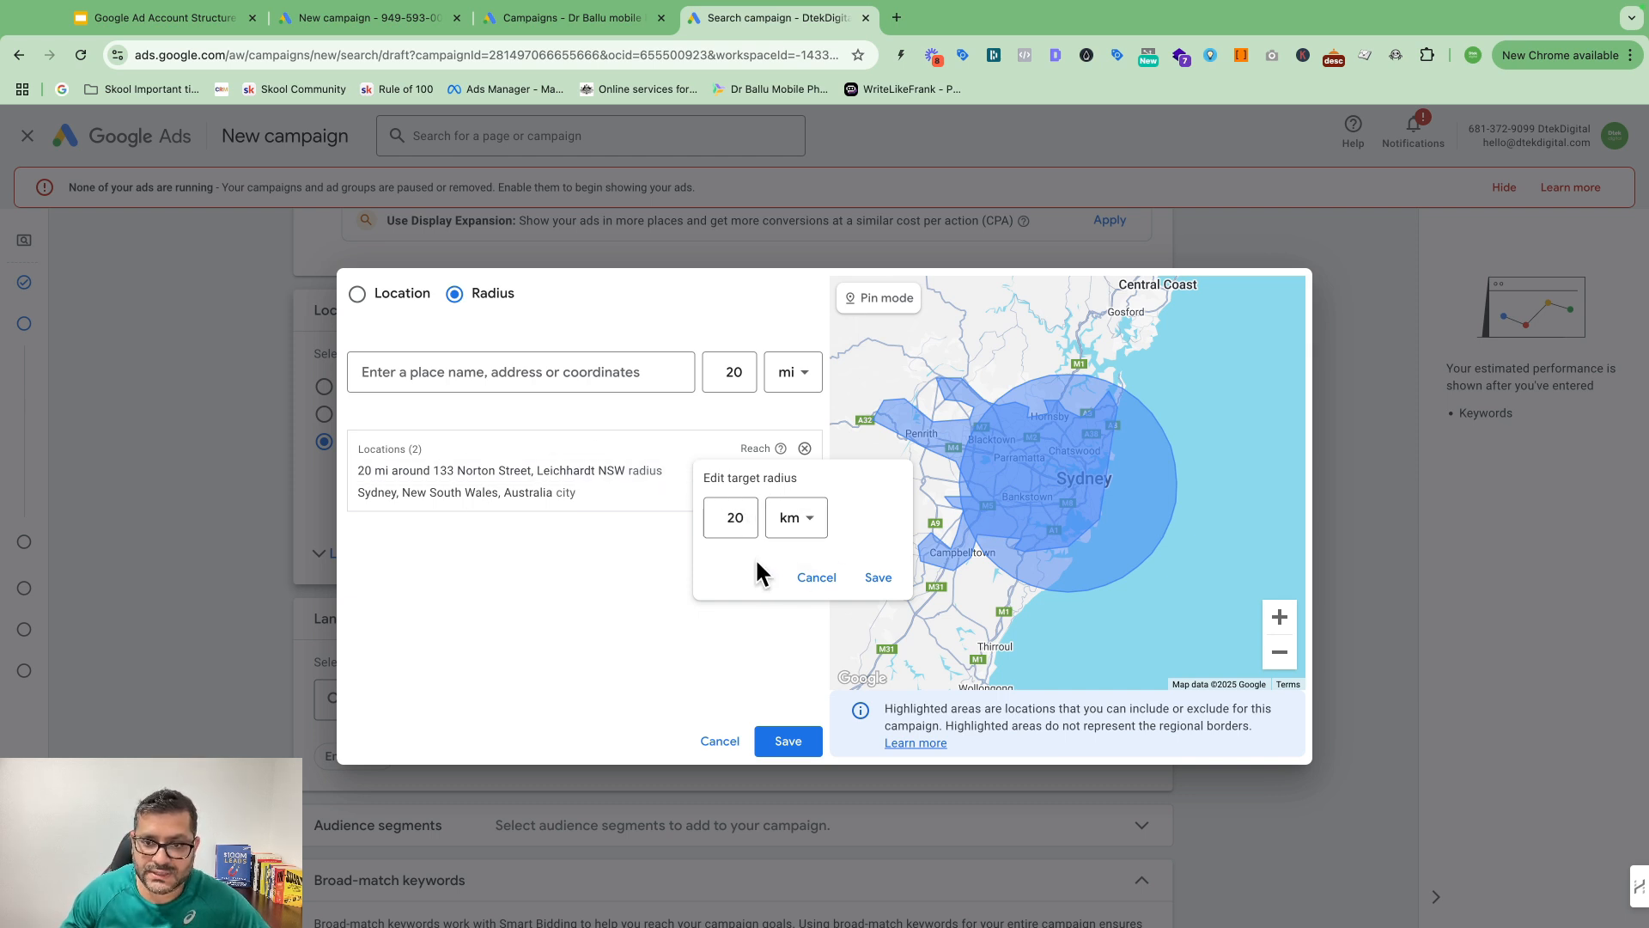
{"action": "double_click", "coordinate": [749, 513]}
{"action": "key", "text": "BackSpace"}
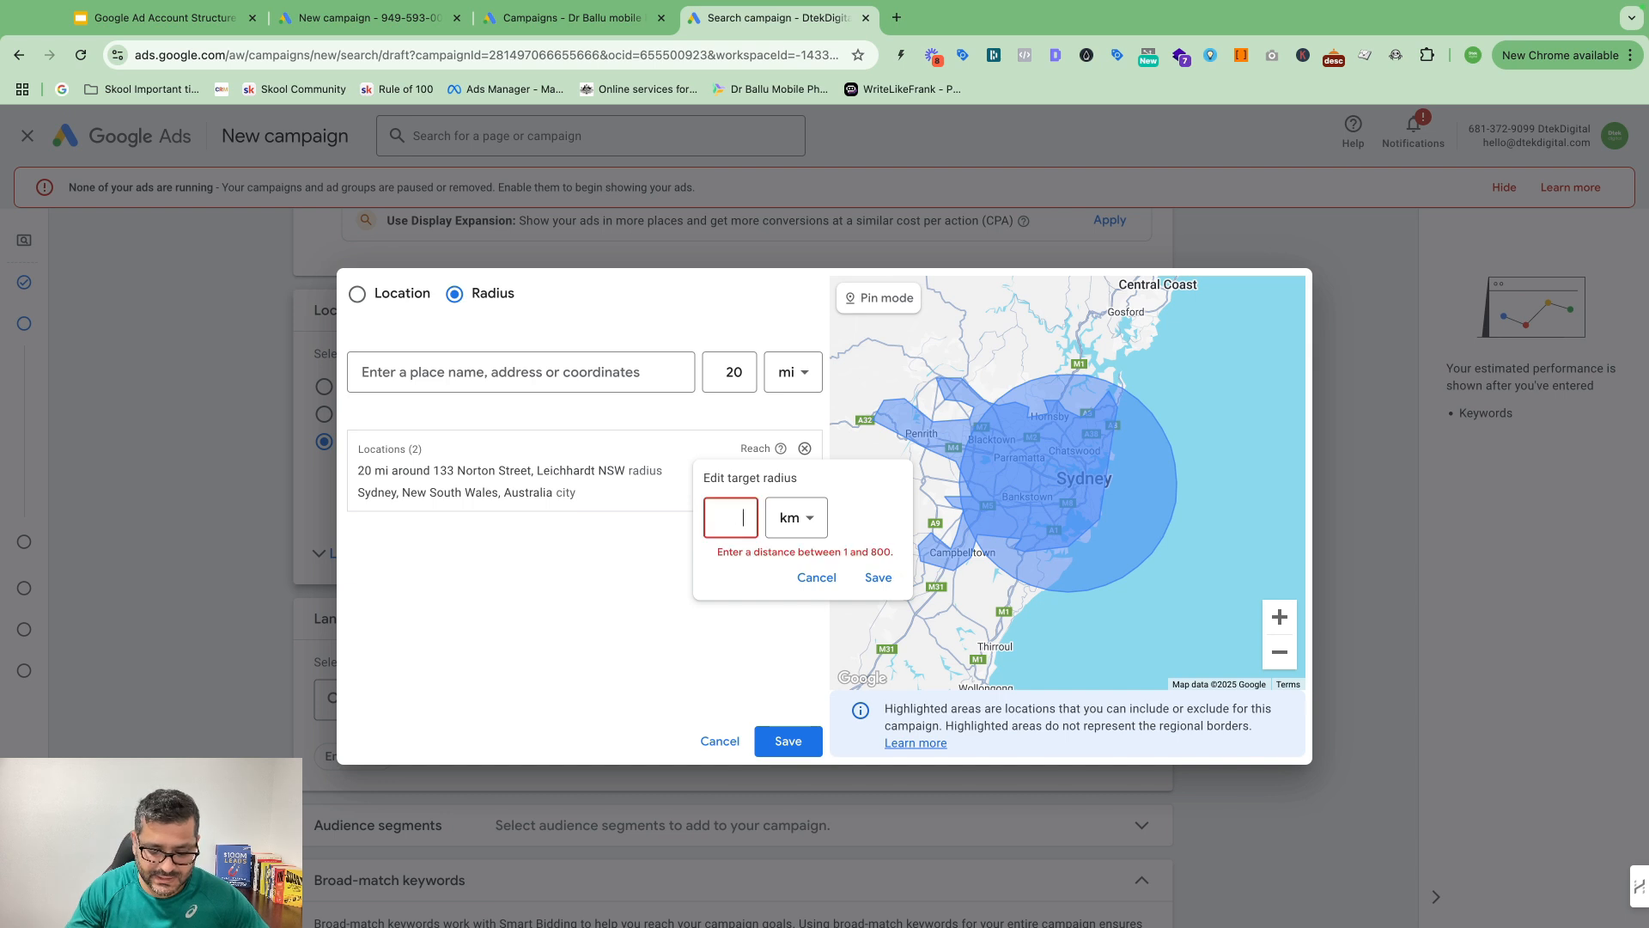
{"action": "type", "text": "10"}
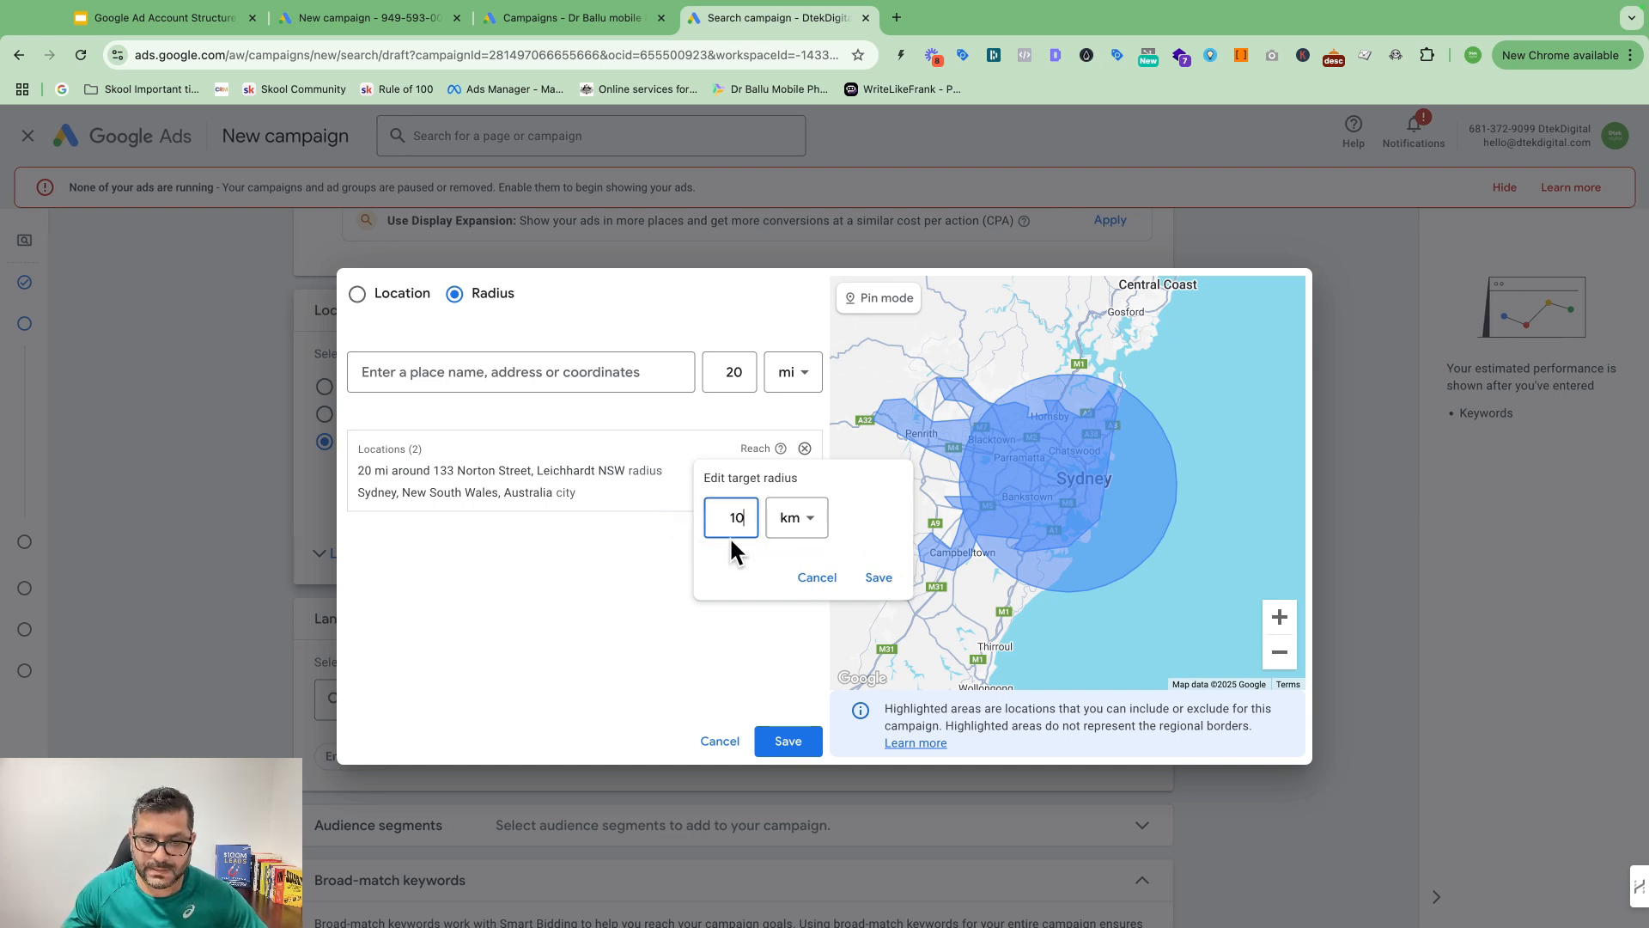
{"action": "left_click", "coordinate": [823, 581]}
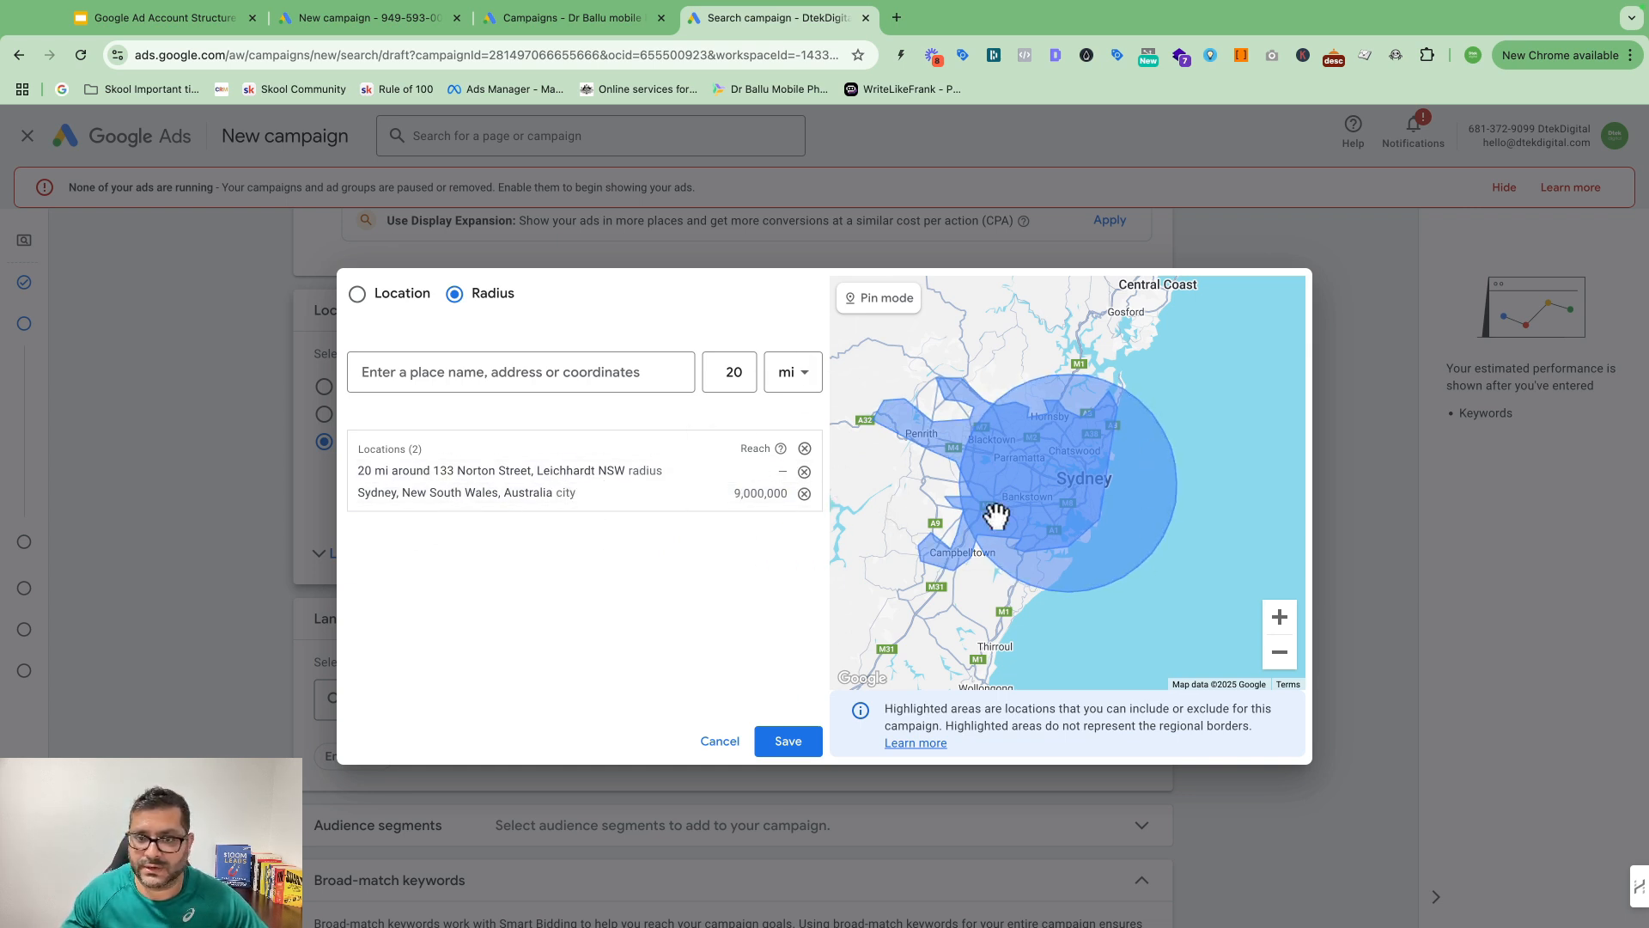
{"action": "left_click", "coordinate": [805, 472]}
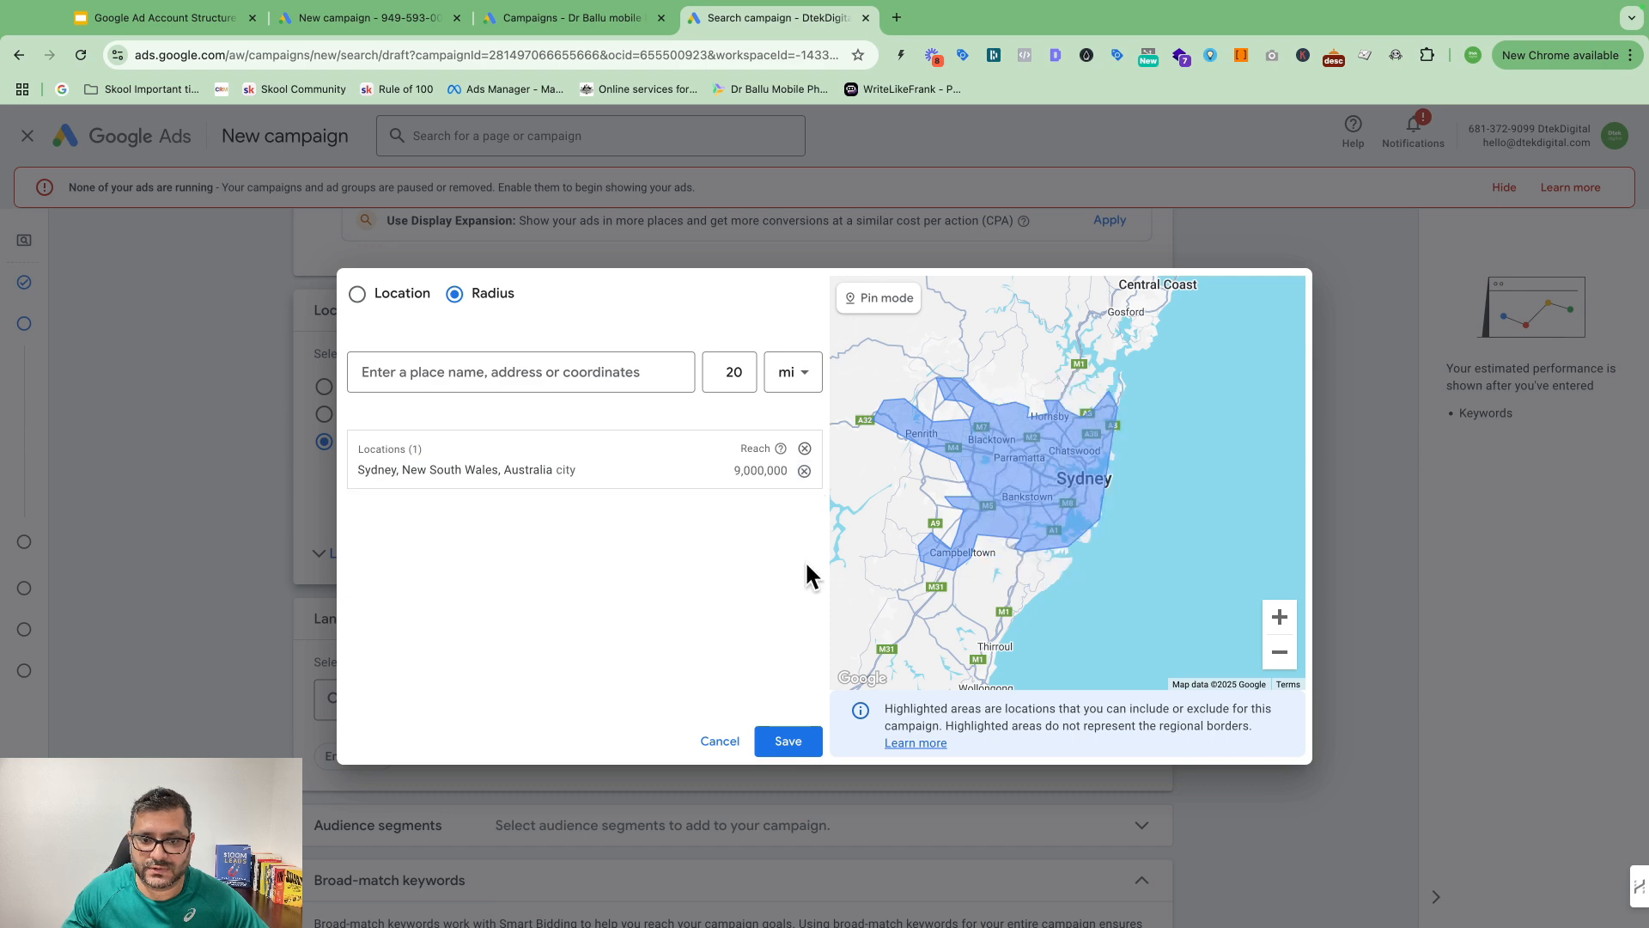
{"action": "left_click", "coordinate": [789, 742]}
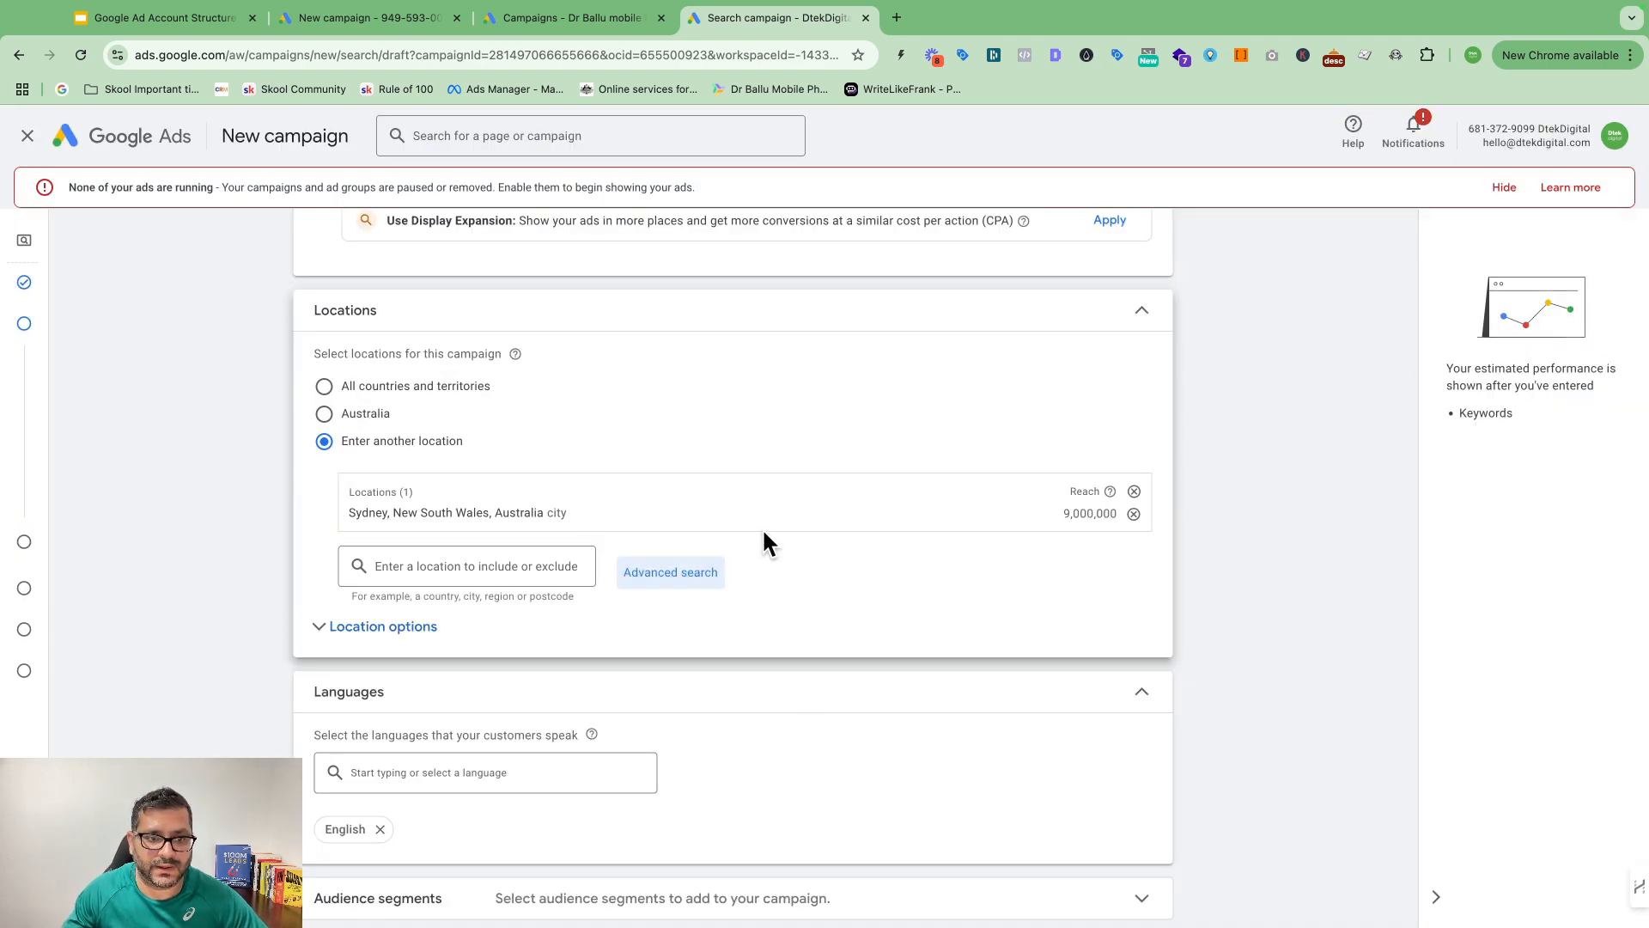
Step: Under Location options, choose Presence: people in or regularly in your included locations
{"action": "left_click", "coordinate": [325, 628]}
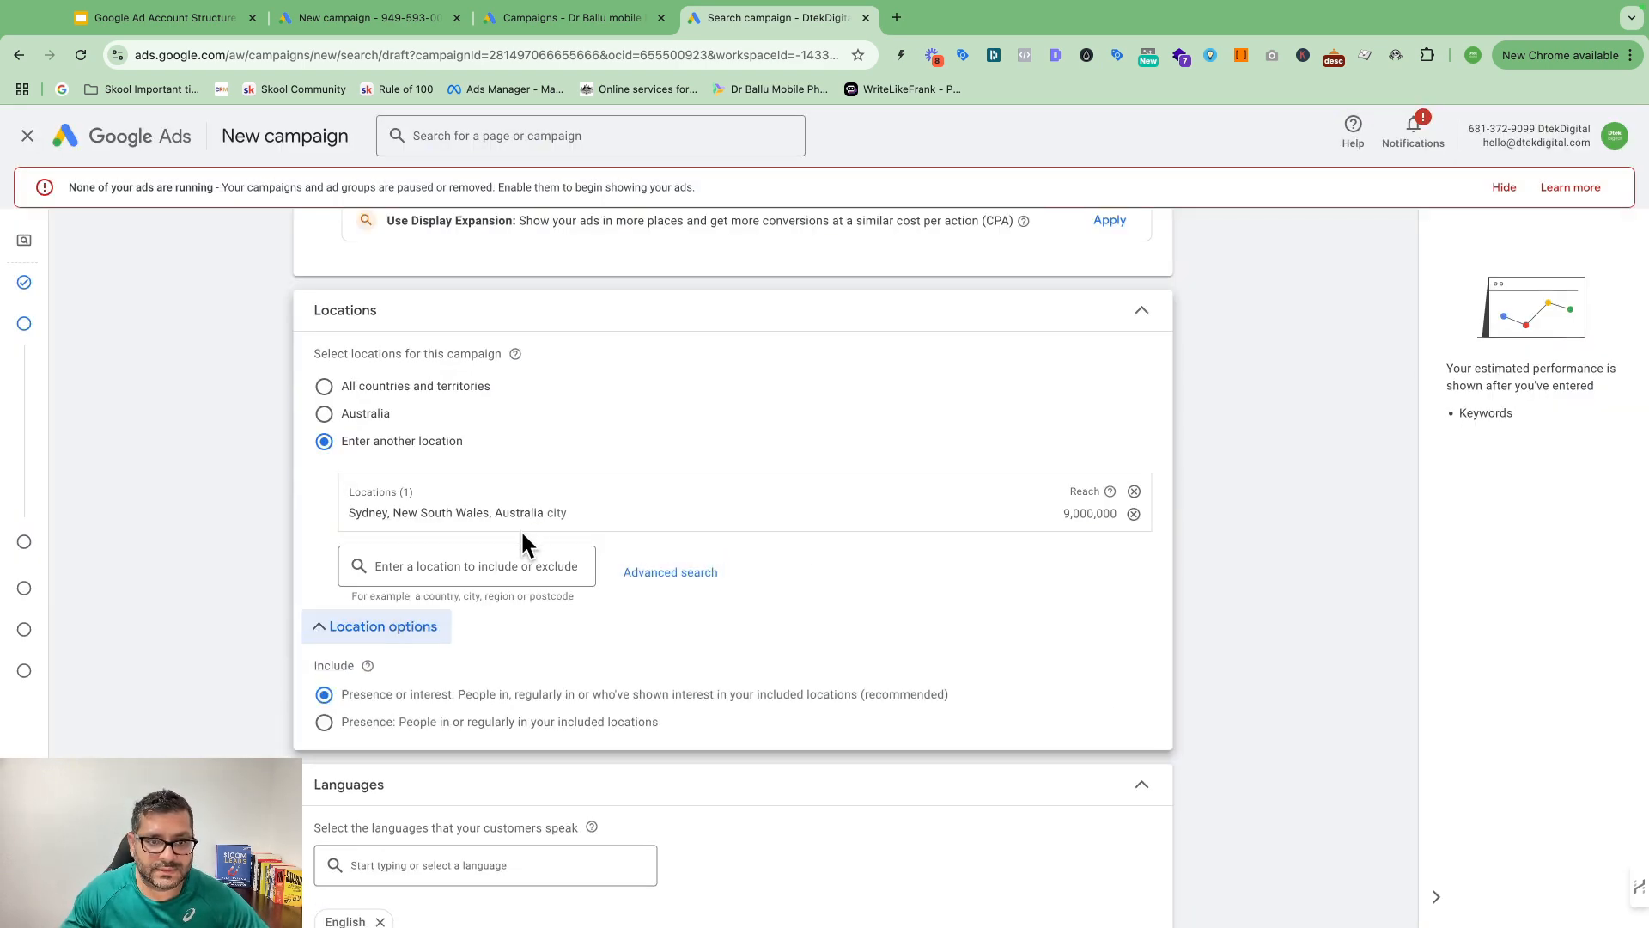
{"action": "scroll", "coordinate": [541, 515], "scroll_direction": "down", "scroll_amount": 2}
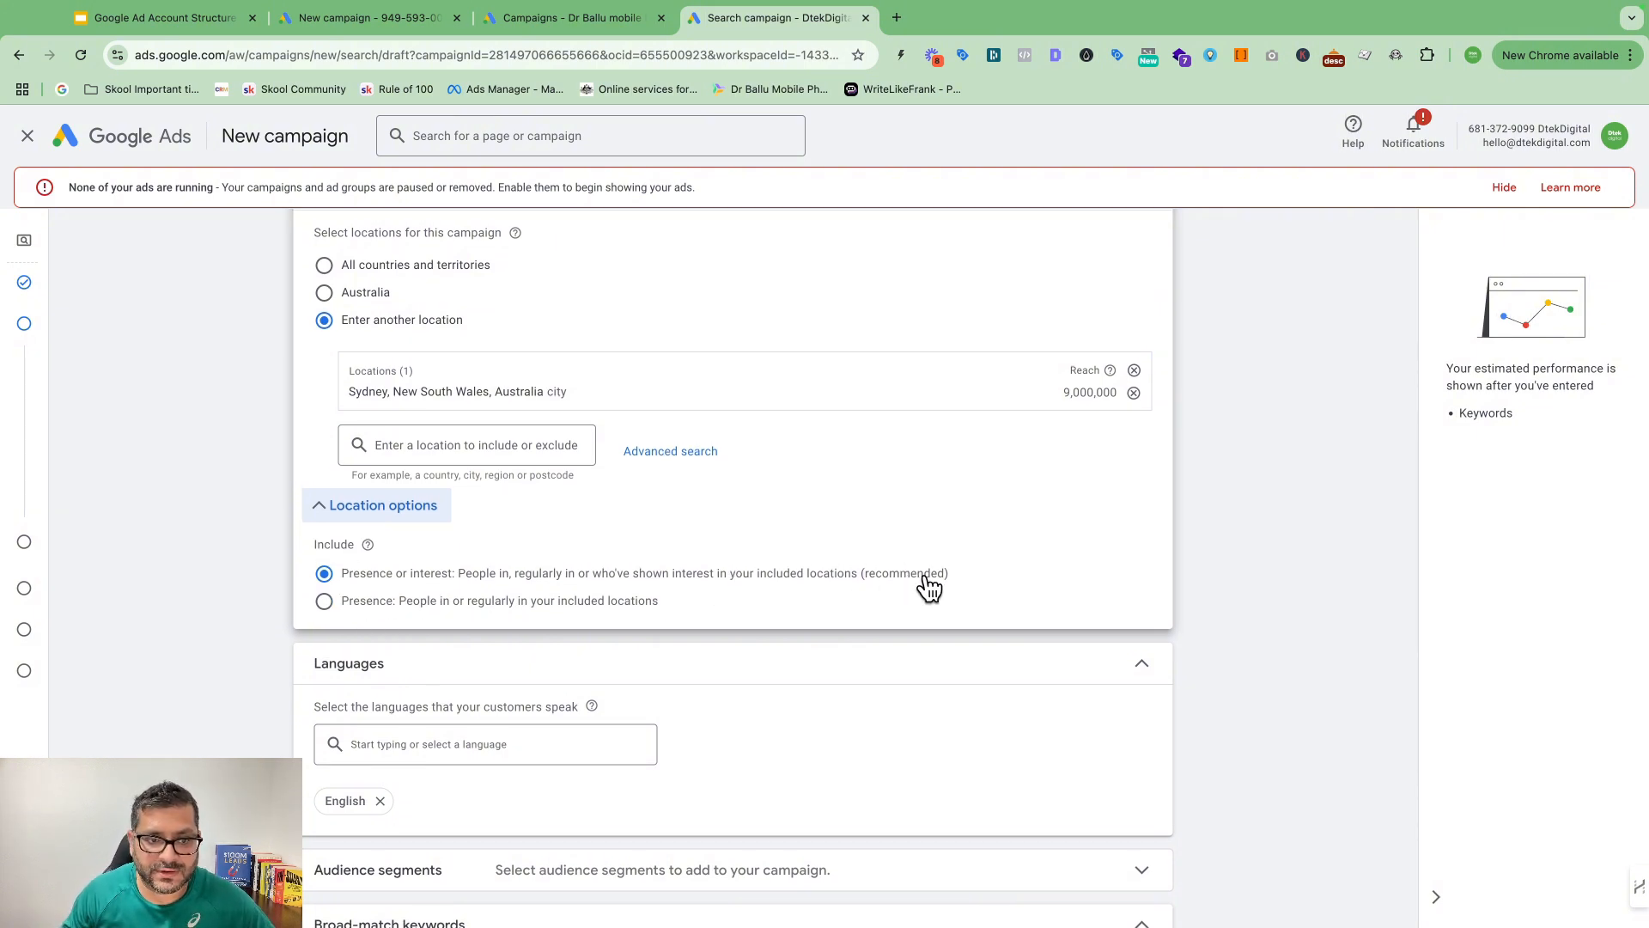
{"action": "scroll", "coordinate": [404, 586], "scroll_direction": "down", "scroll_amount": 1}
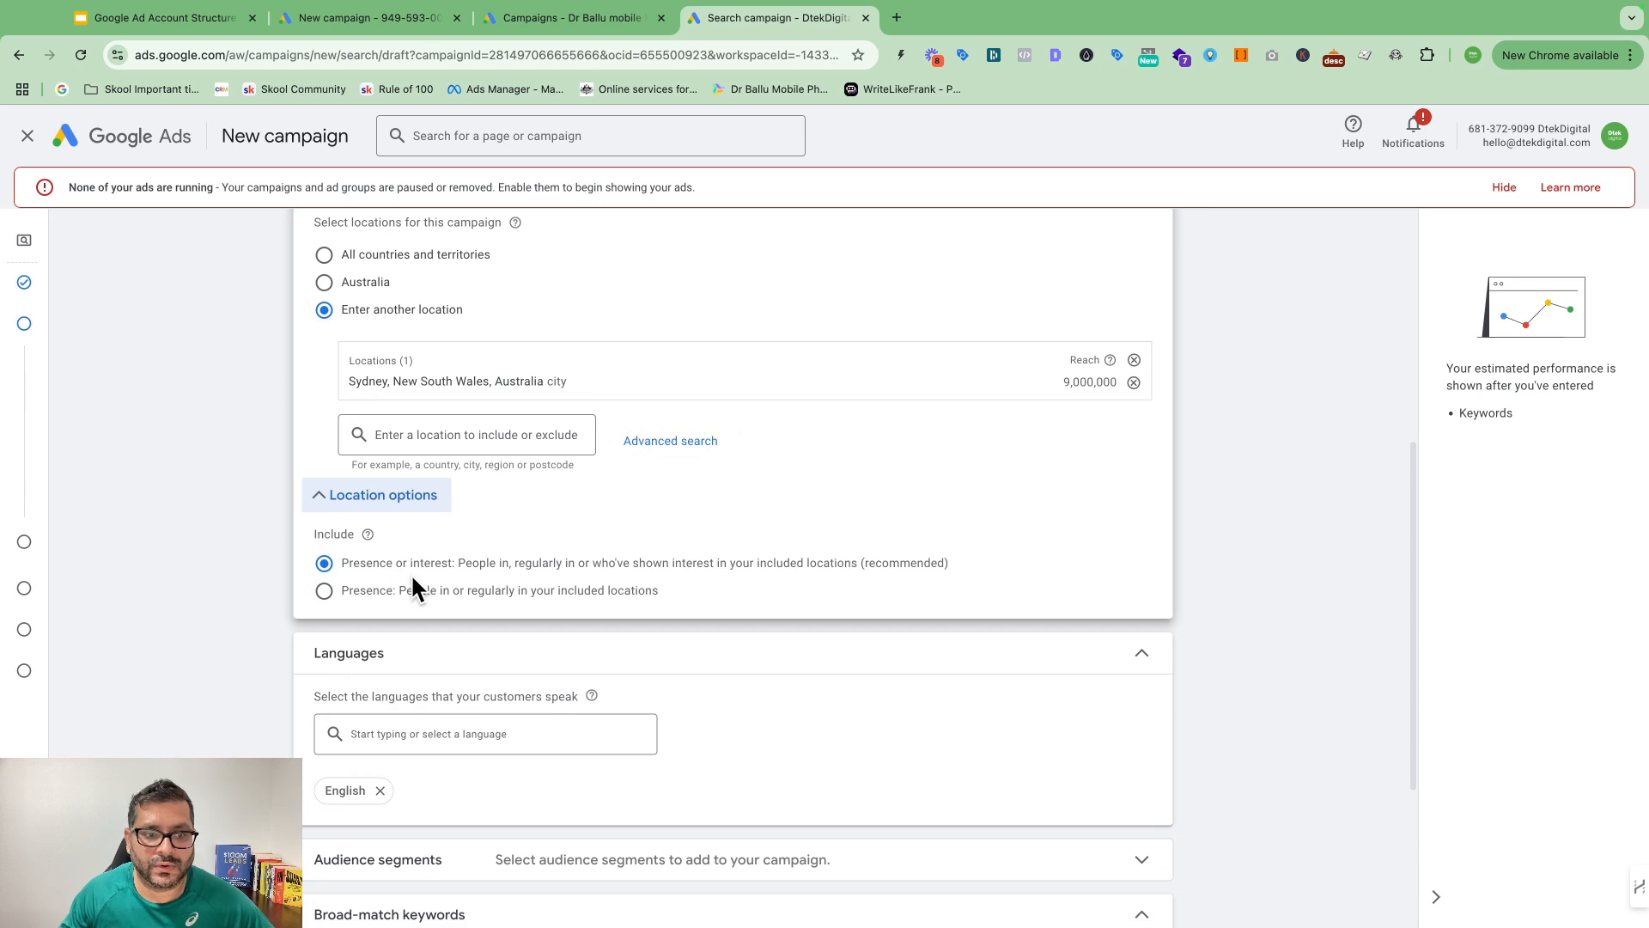
{"action": "scroll", "coordinate": [398, 577], "scroll_direction": "down", "scroll_amount": 1}
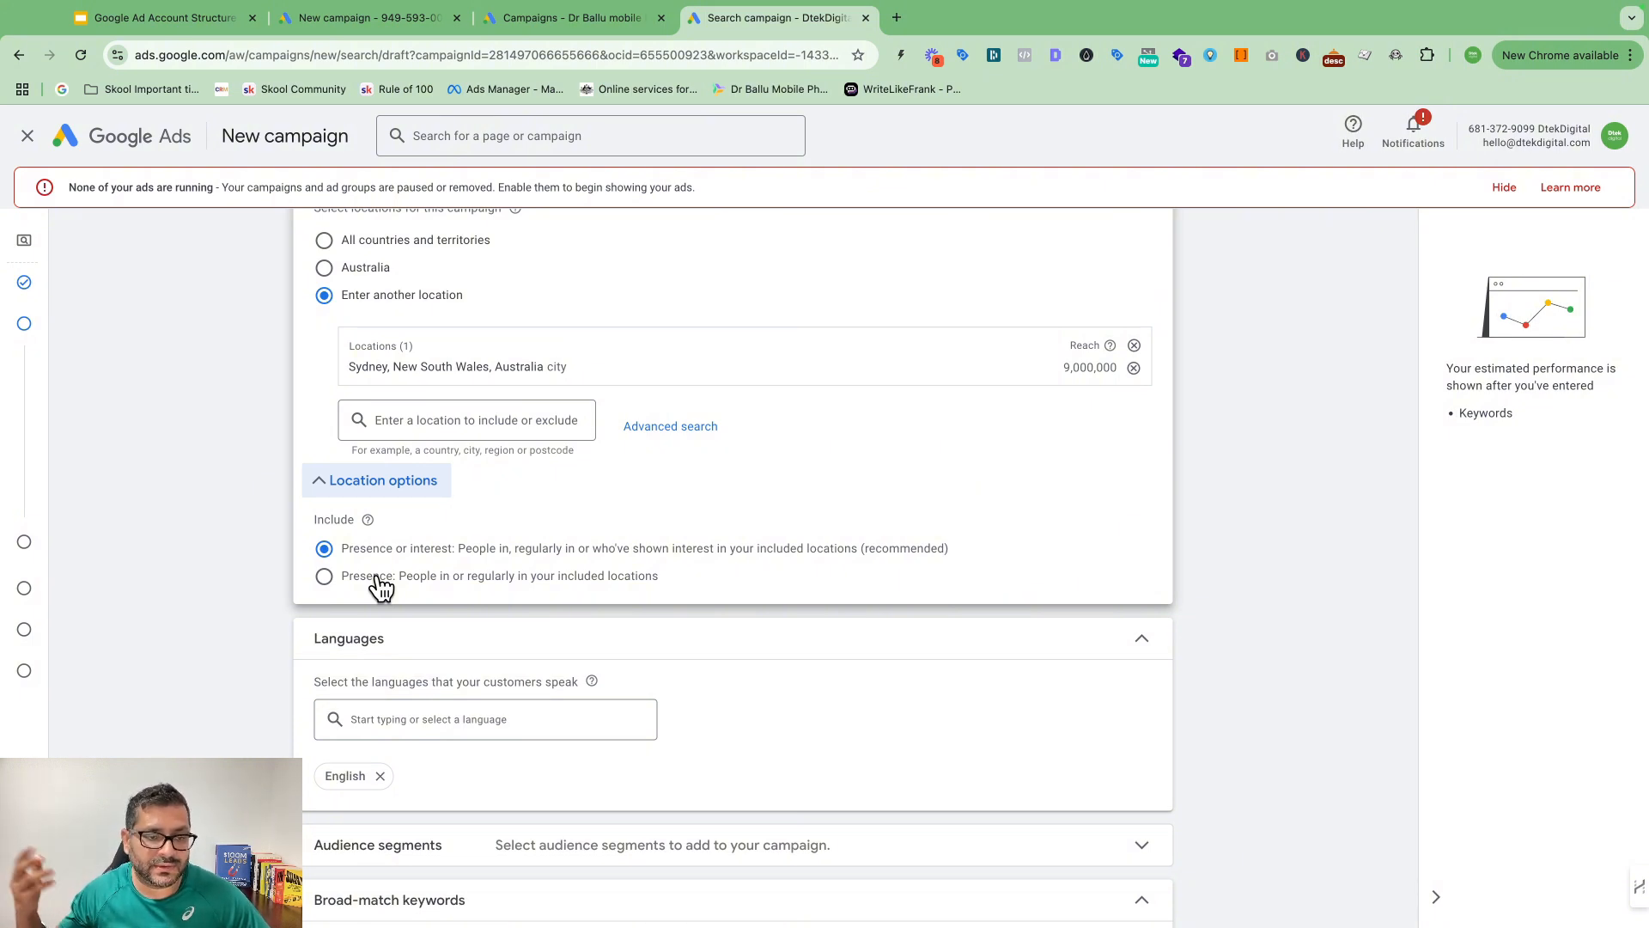
{"action": "left_click", "coordinate": [324, 576]}
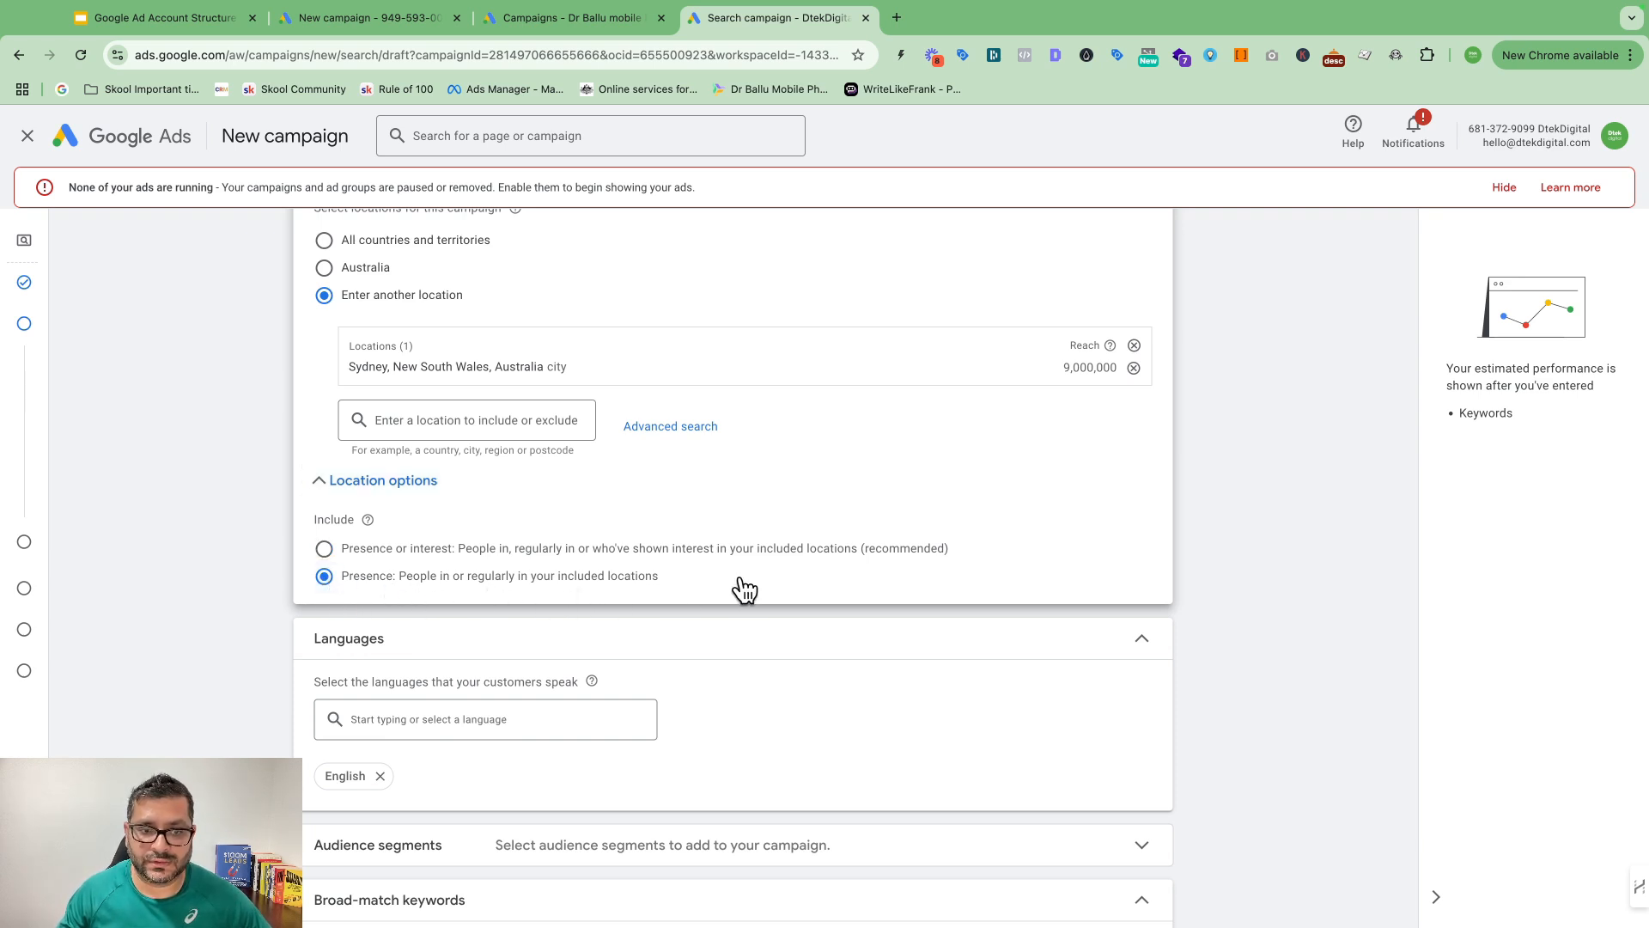
{"action": "scroll", "coordinate": [756, 601], "scroll_direction": "down", "scroll_amount": 2}
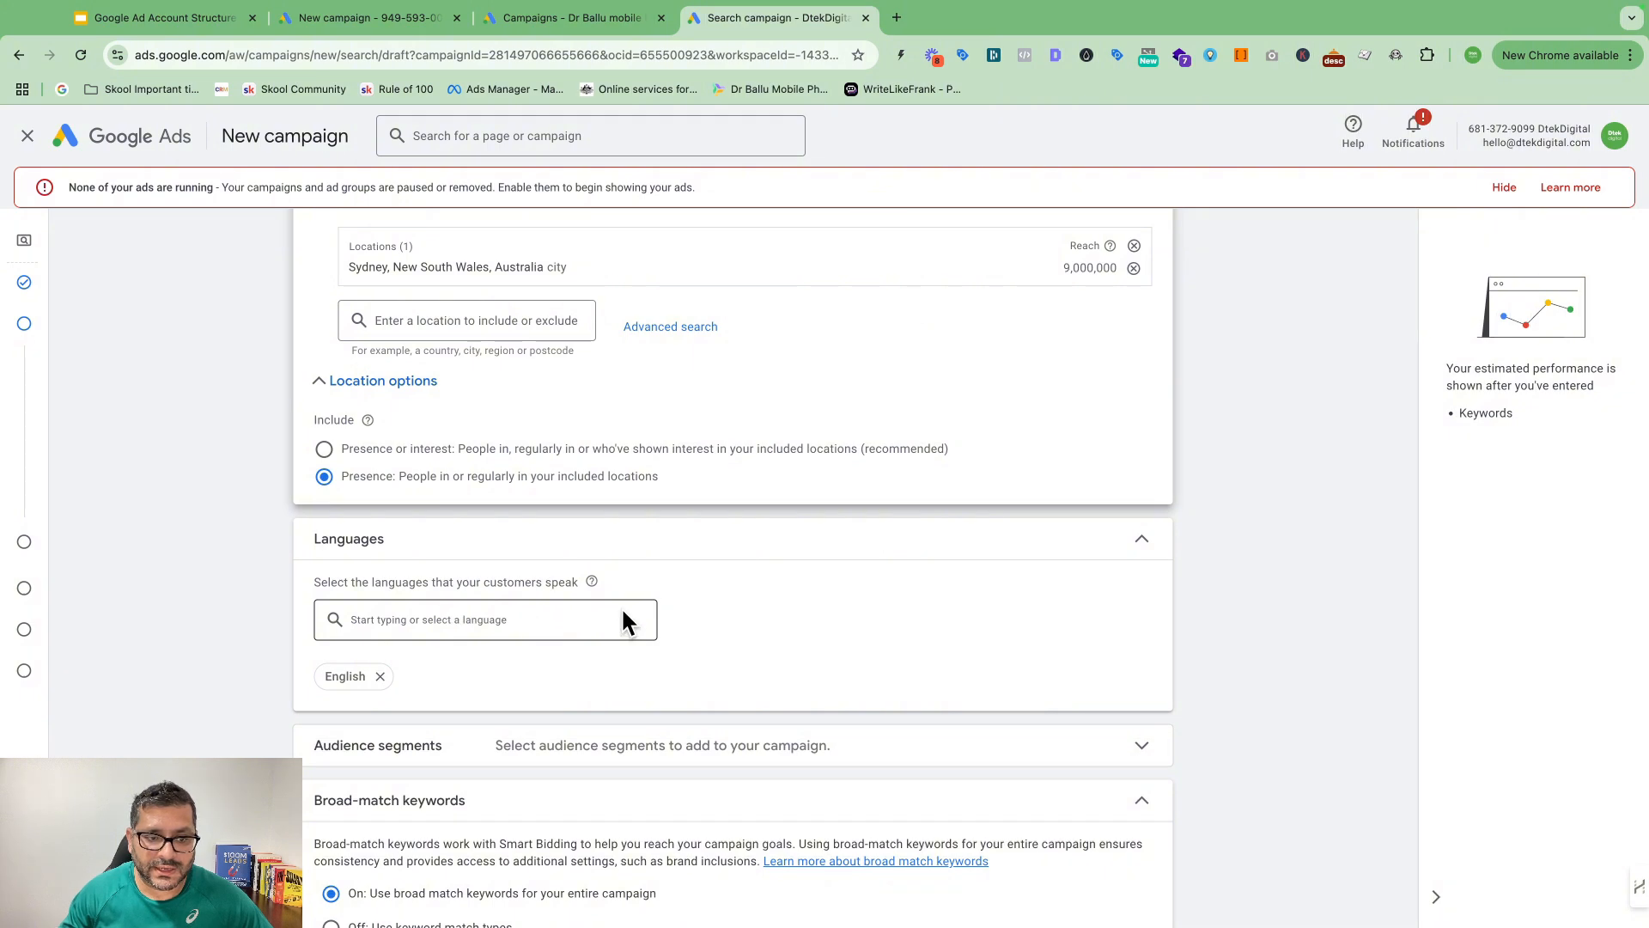
Step: Expand the Audience segments picker, look at detailed demographics, then return to top-level categories
{"action": "scroll", "coordinate": [601, 592], "scroll_direction": "down", "scroll_amount": 3}
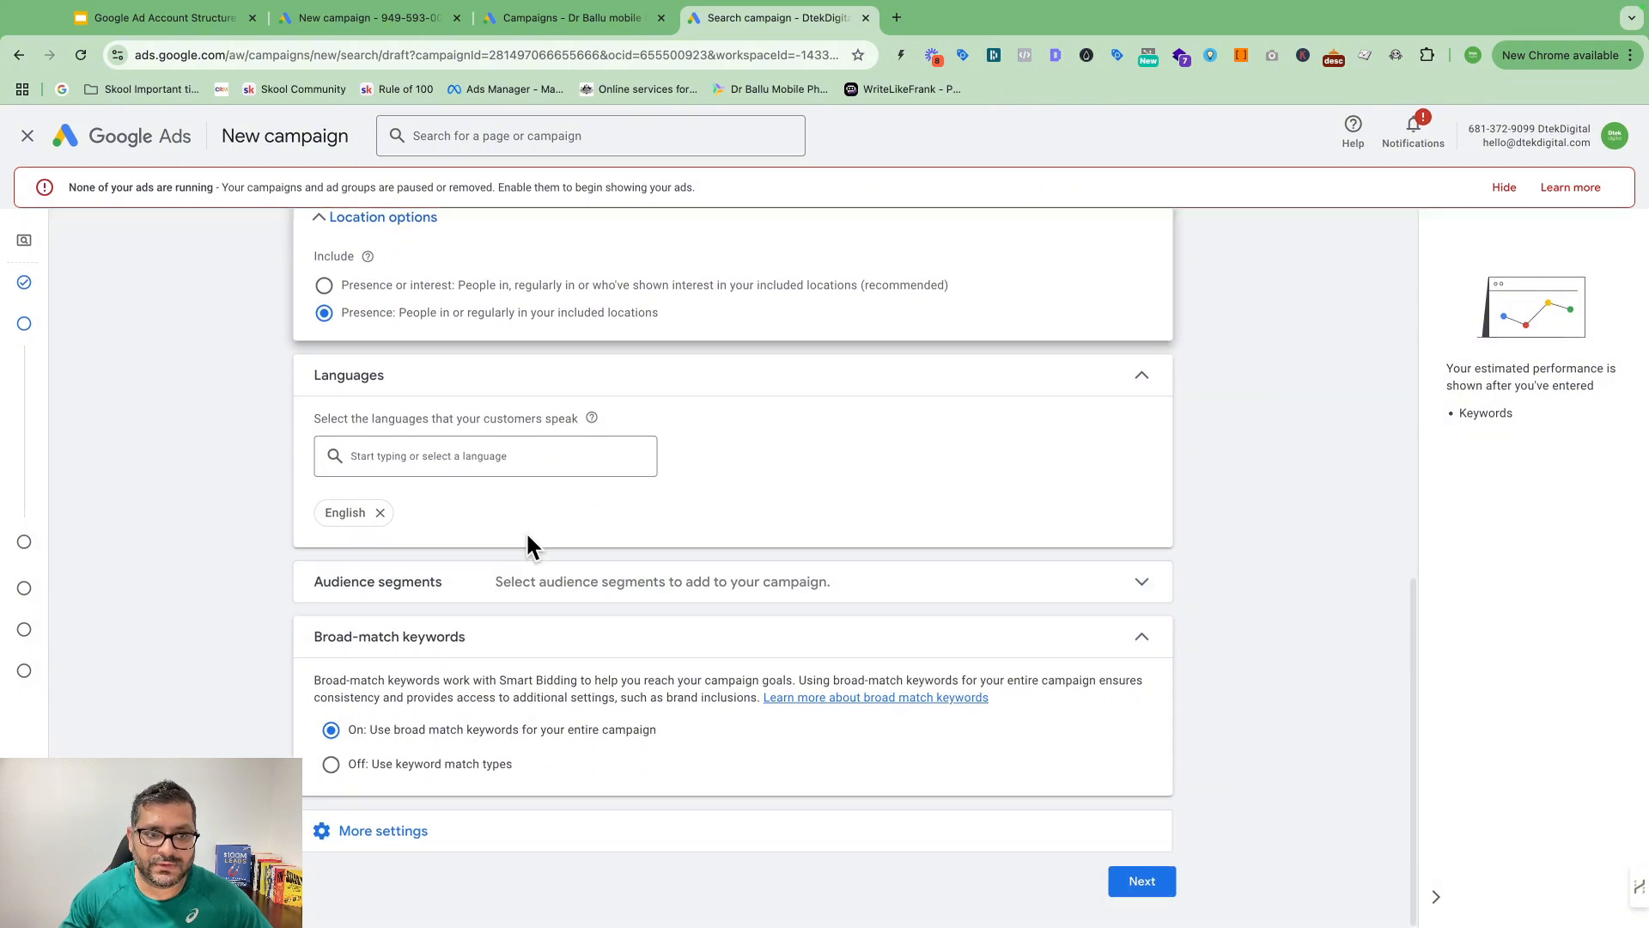
{"action": "left_click", "coordinate": [943, 600]}
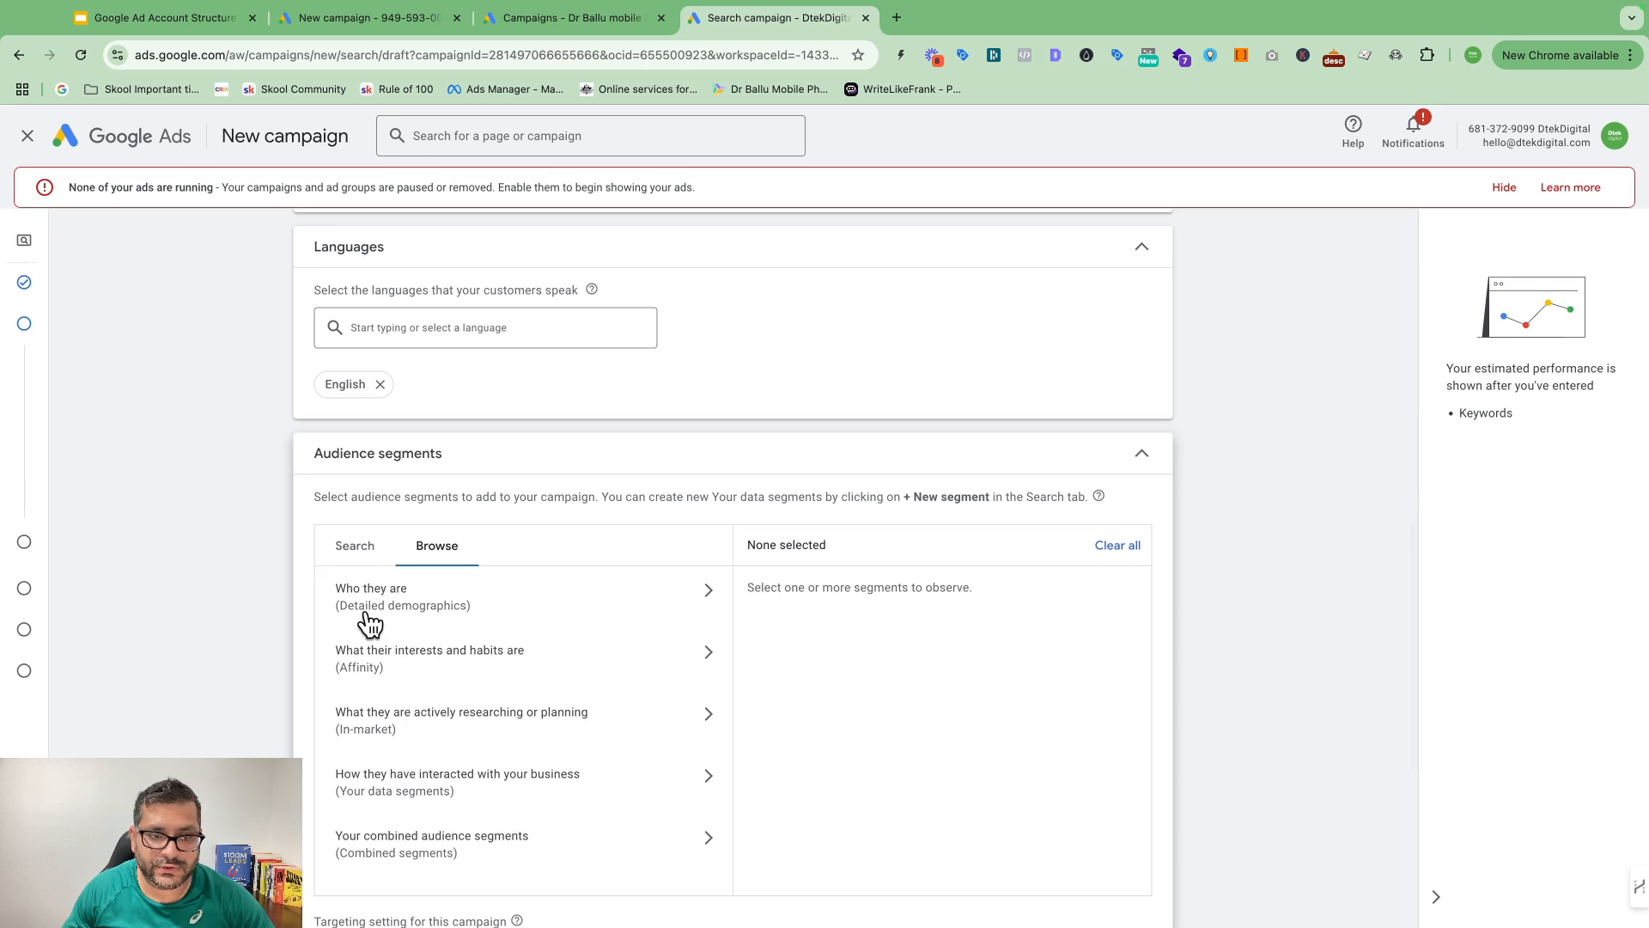
{"action": "left_click", "coordinate": [603, 595]}
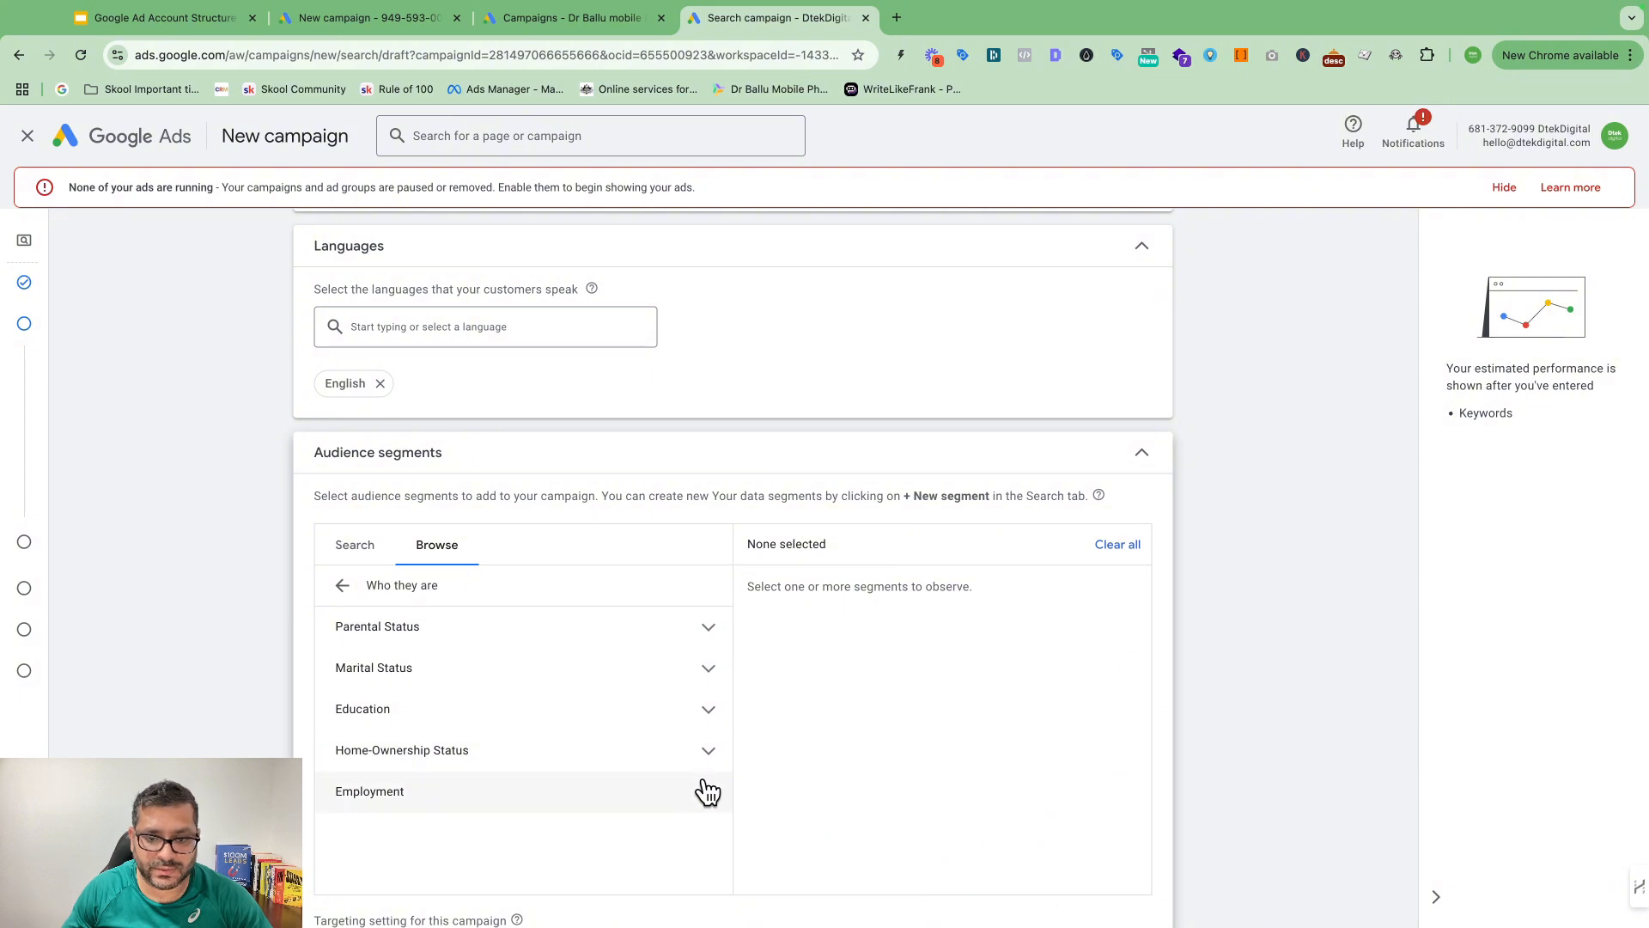
{"action": "left_click", "coordinate": [347, 587]}
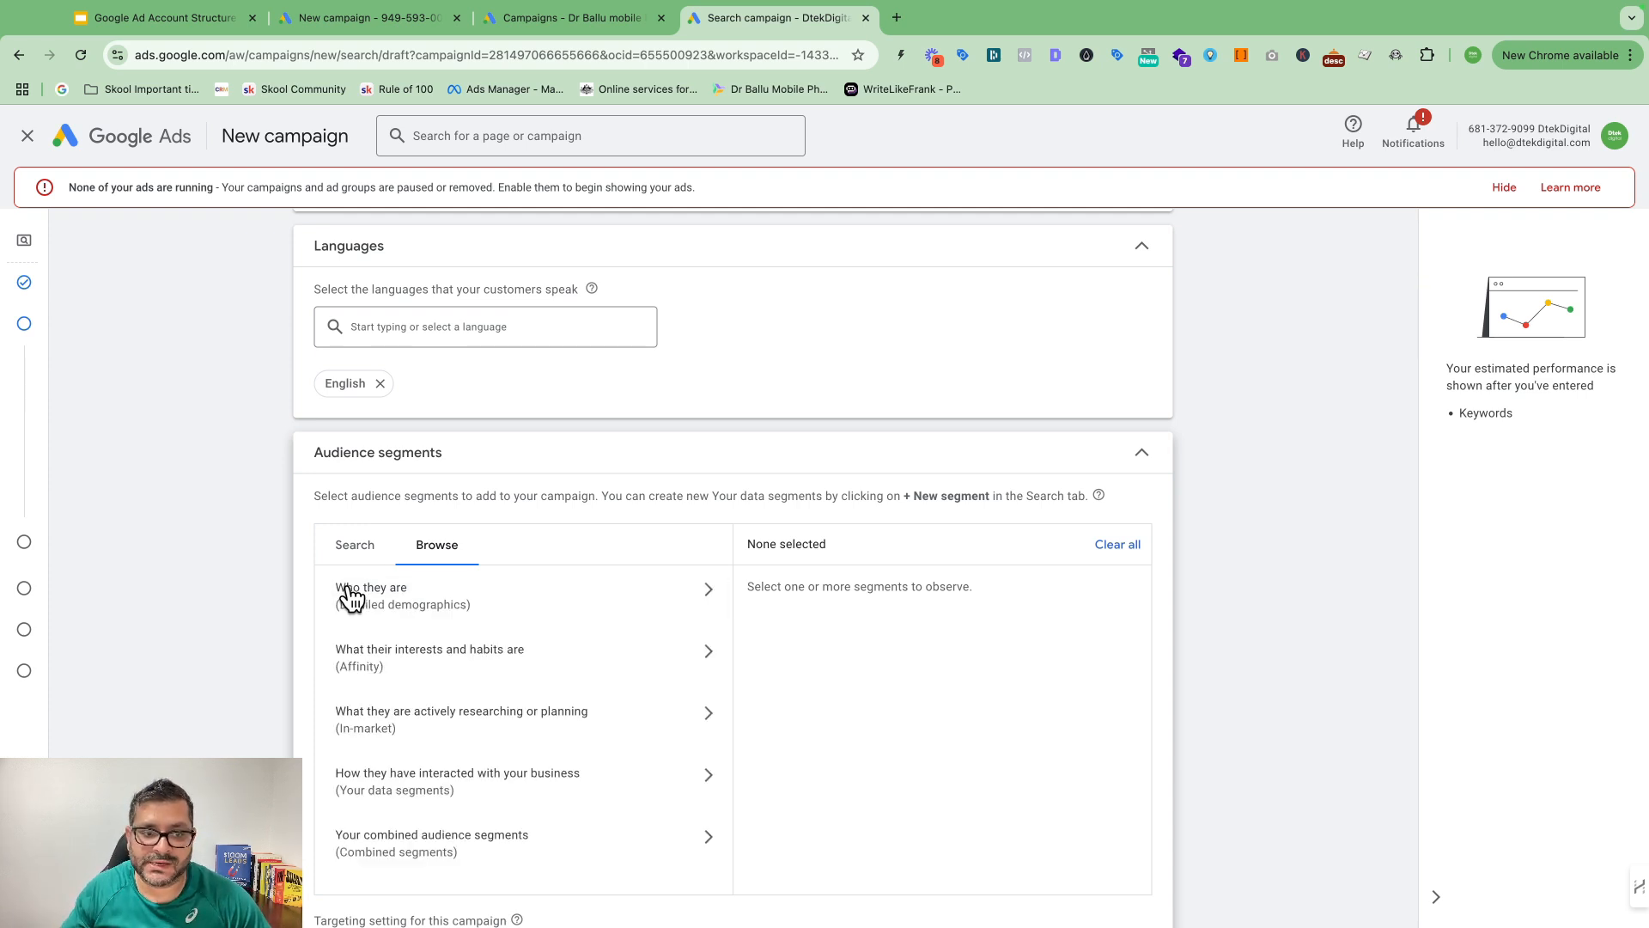
{"action": "scroll", "coordinate": [494, 607], "scroll_direction": "up", "scroll_amount": 1}
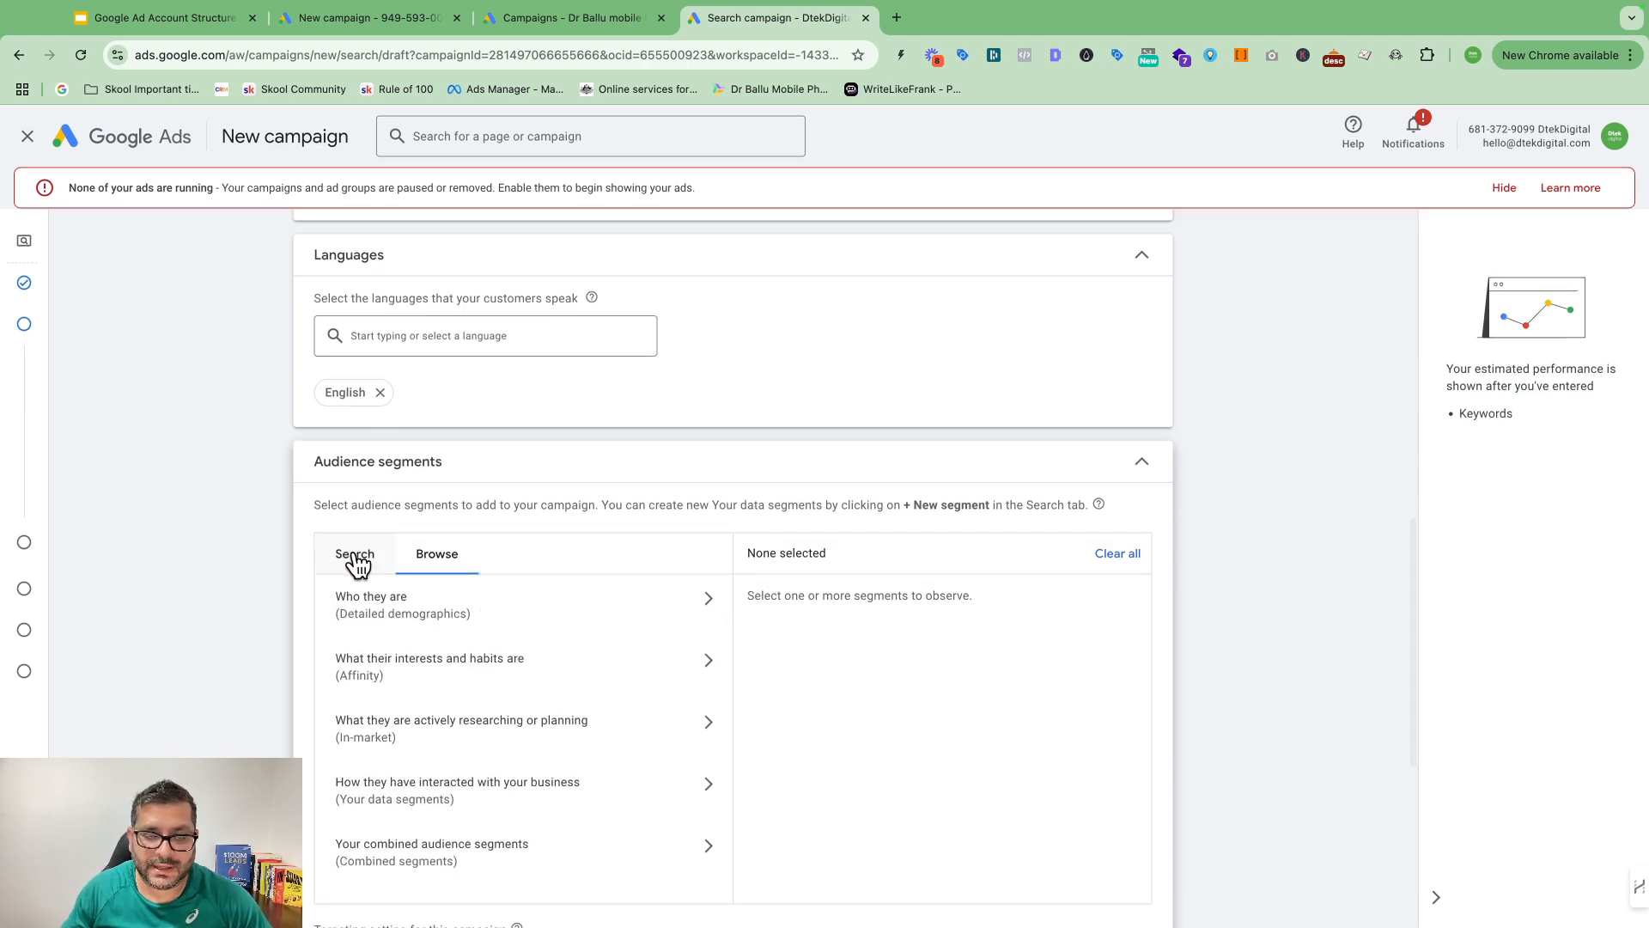
{"action": "scroll", "coordinate": [389, 523], "scroll_direction": "up", "scroll_amount": 1}
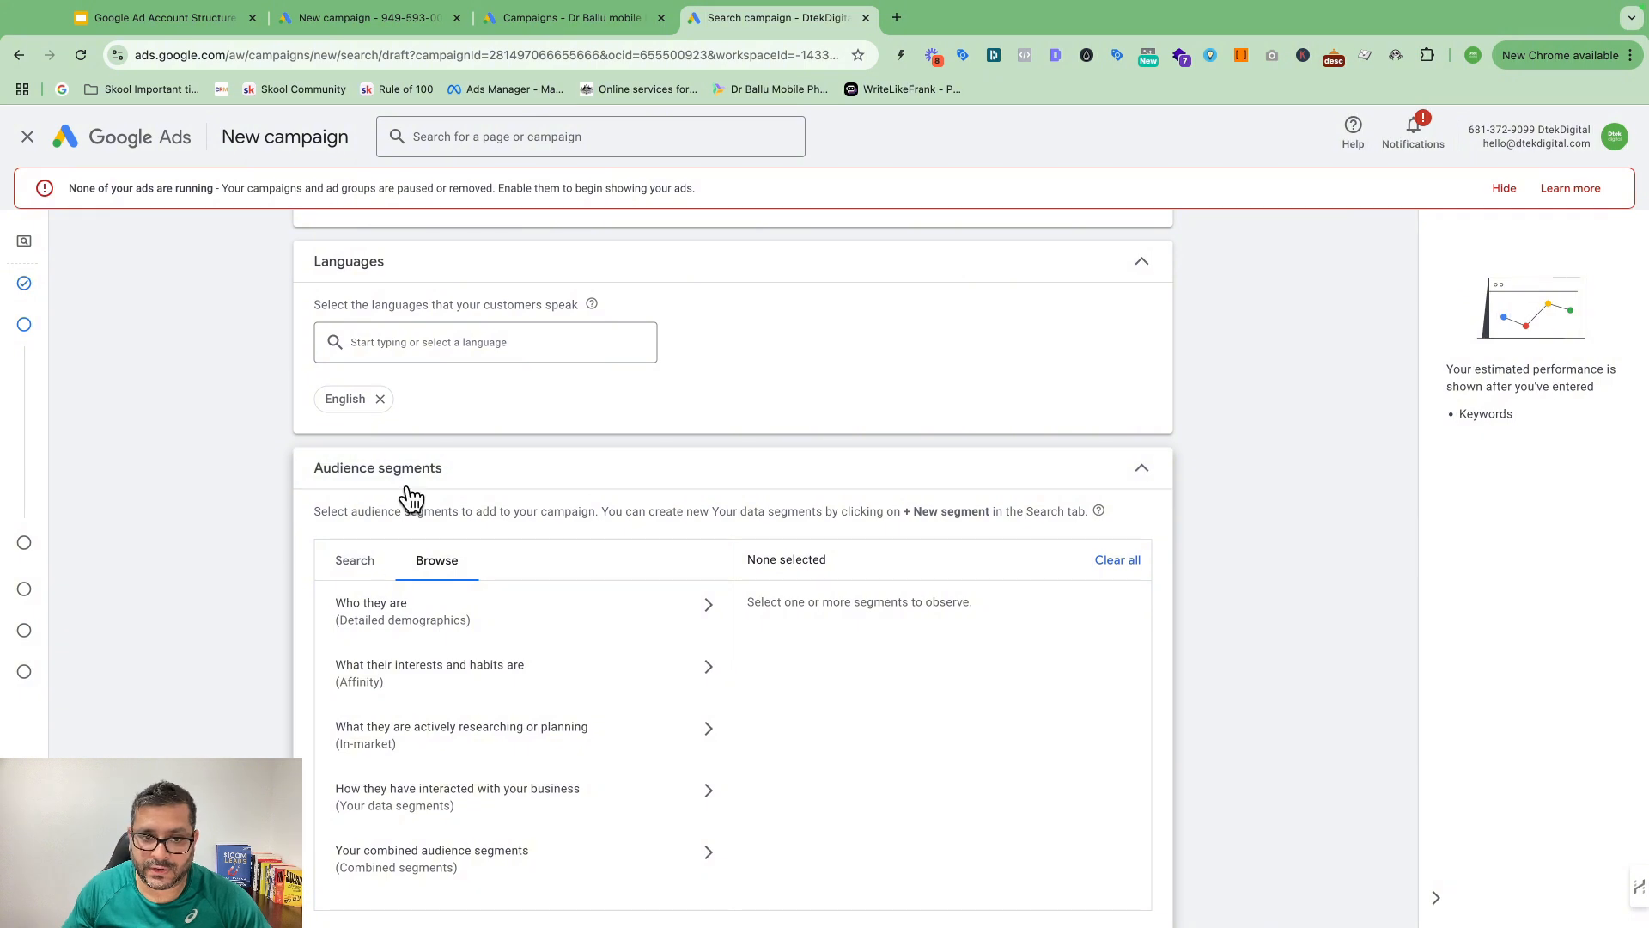
{"action": "scroll", "coordinate": [357, 516], "scroll_direction": "down", "scroll_amount": 1}
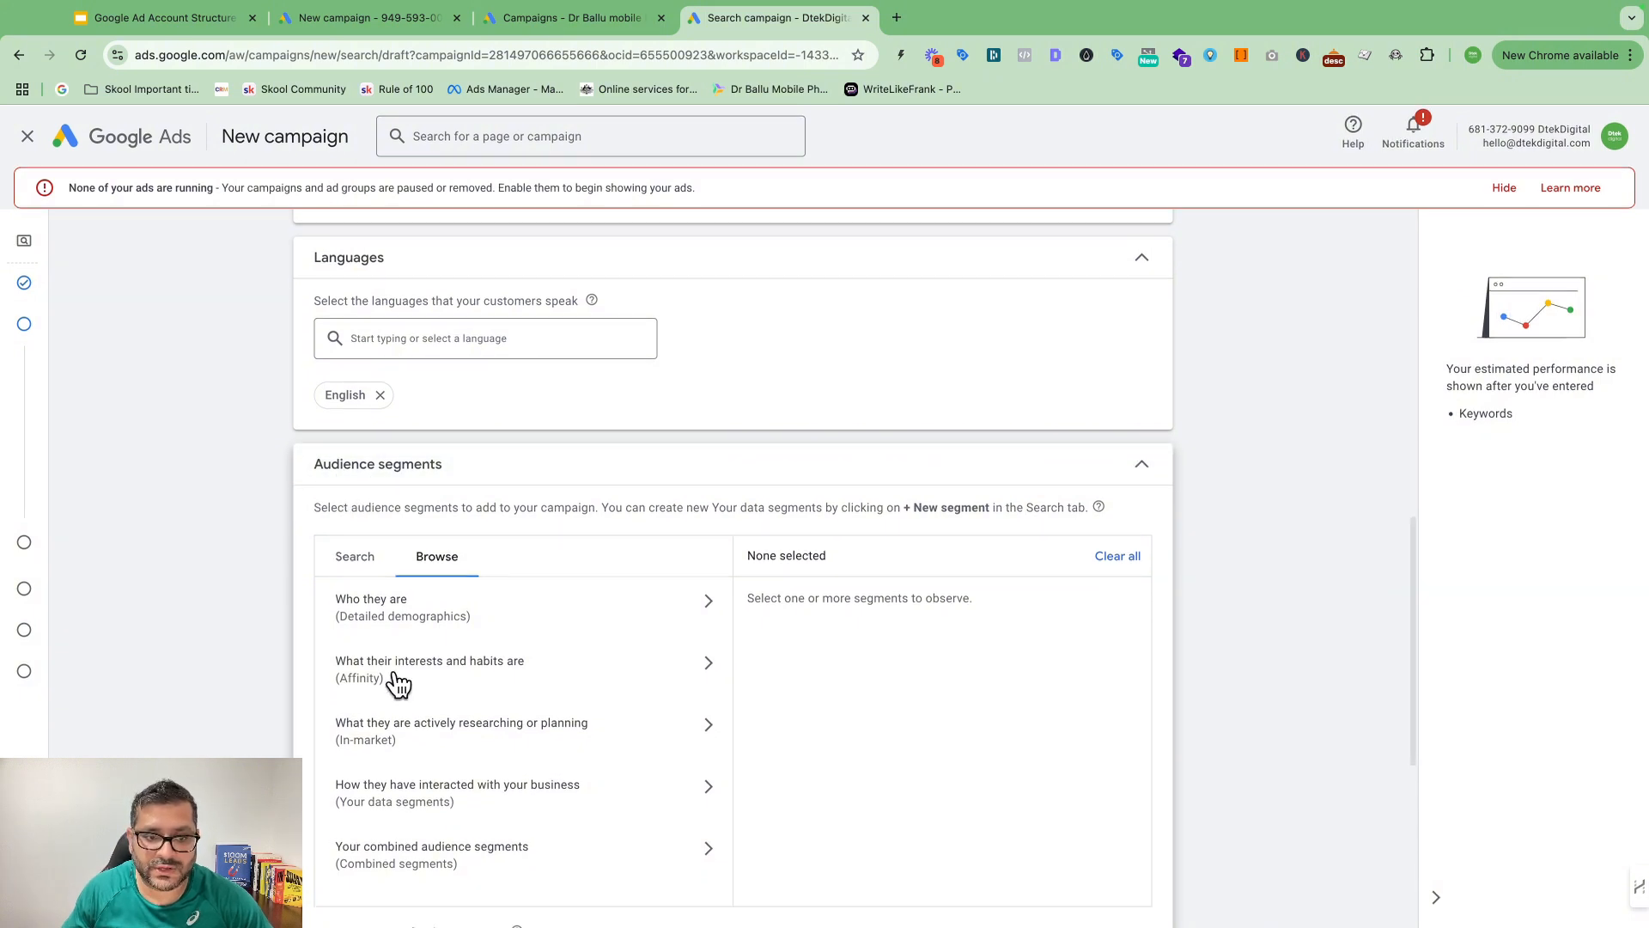
{"action": "scroll", "coordinate": [421, 683], "scroll_direction": "down", "scroll_amount": 1}
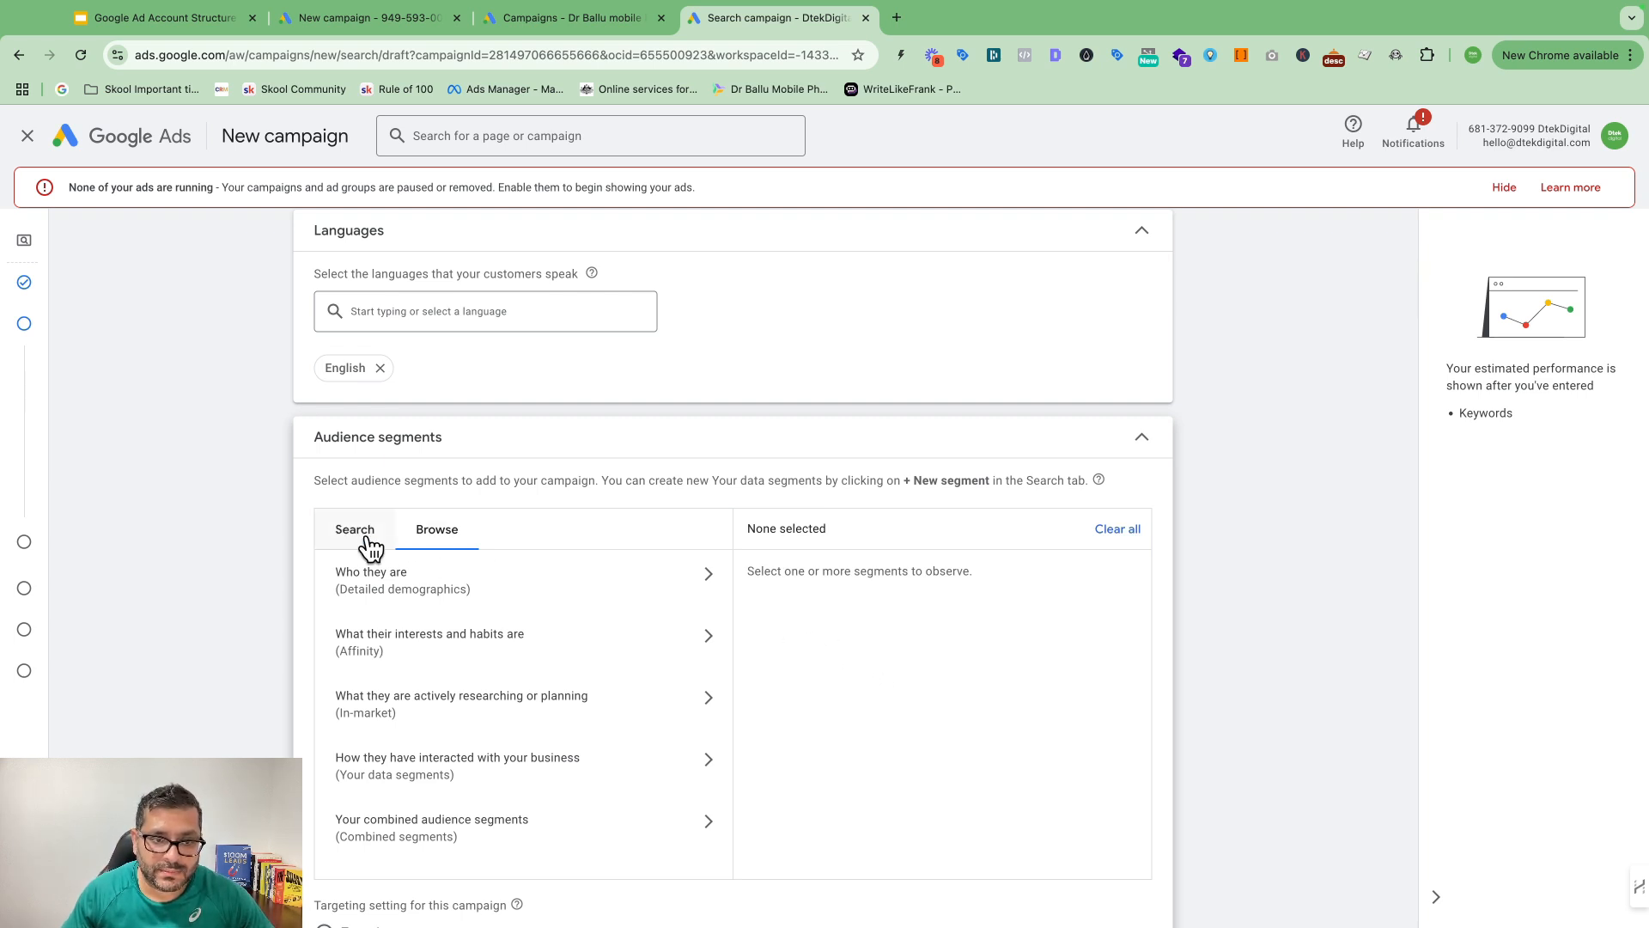
{"action": "scroll", "coordinate": [744, 684], "scroll_direction": "down", "scroll_amount": 3}
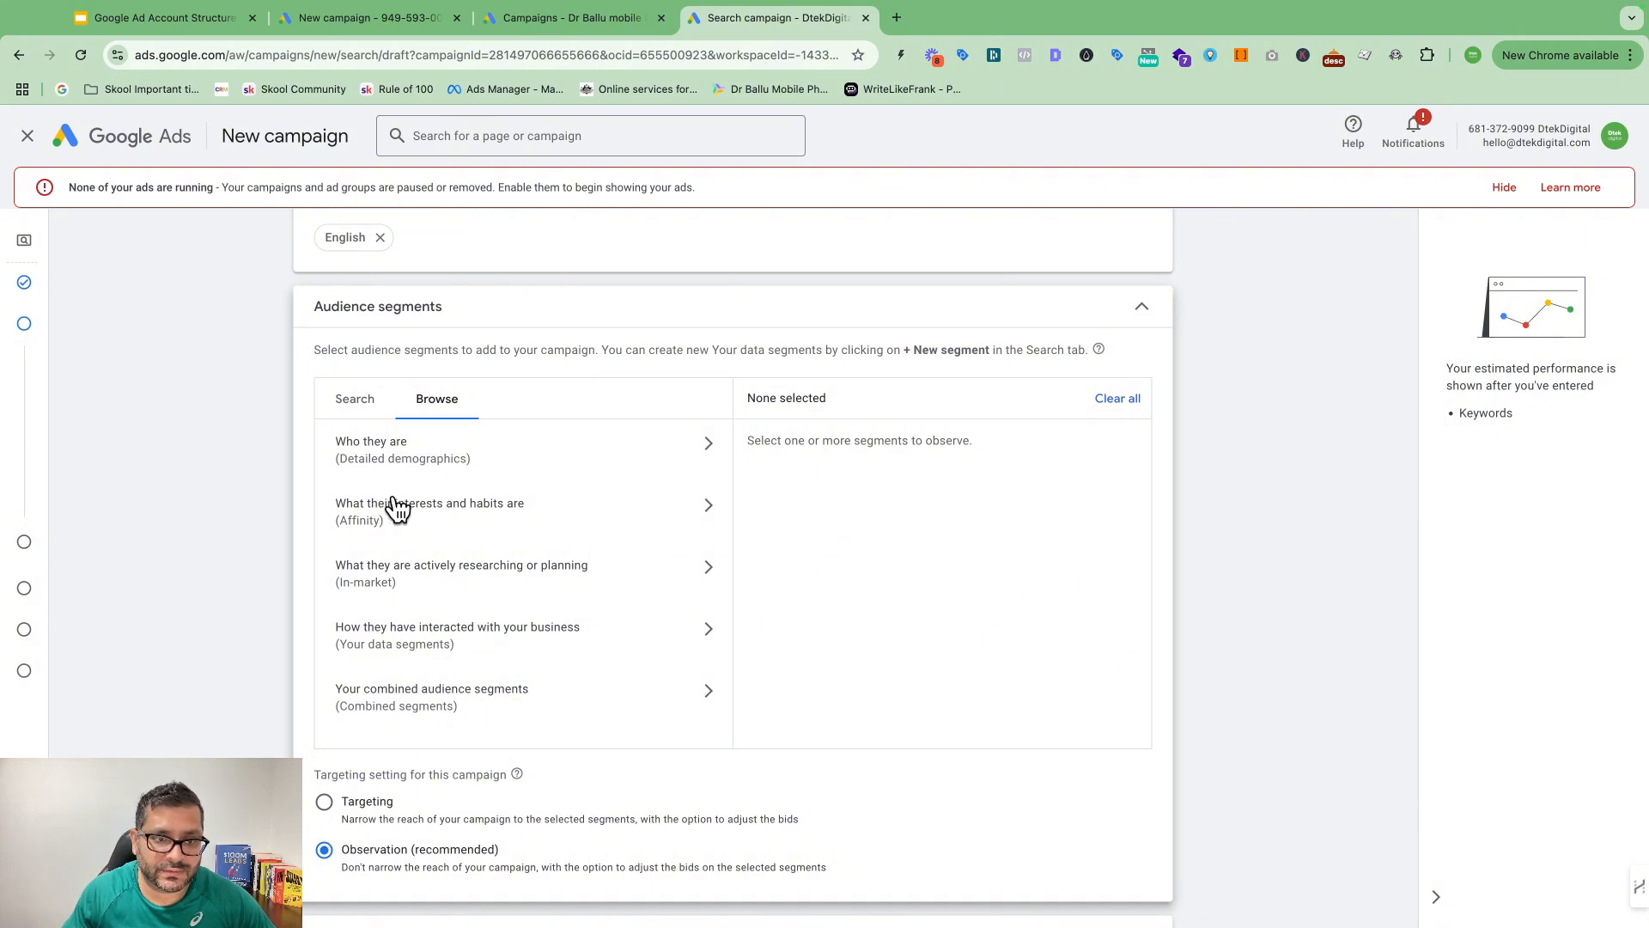
Step: Search 'plumbing' and add the in-market Plumbing Services segment, leaving Observation selected
{"action": "left_click", "coordinate": [355, 399]}
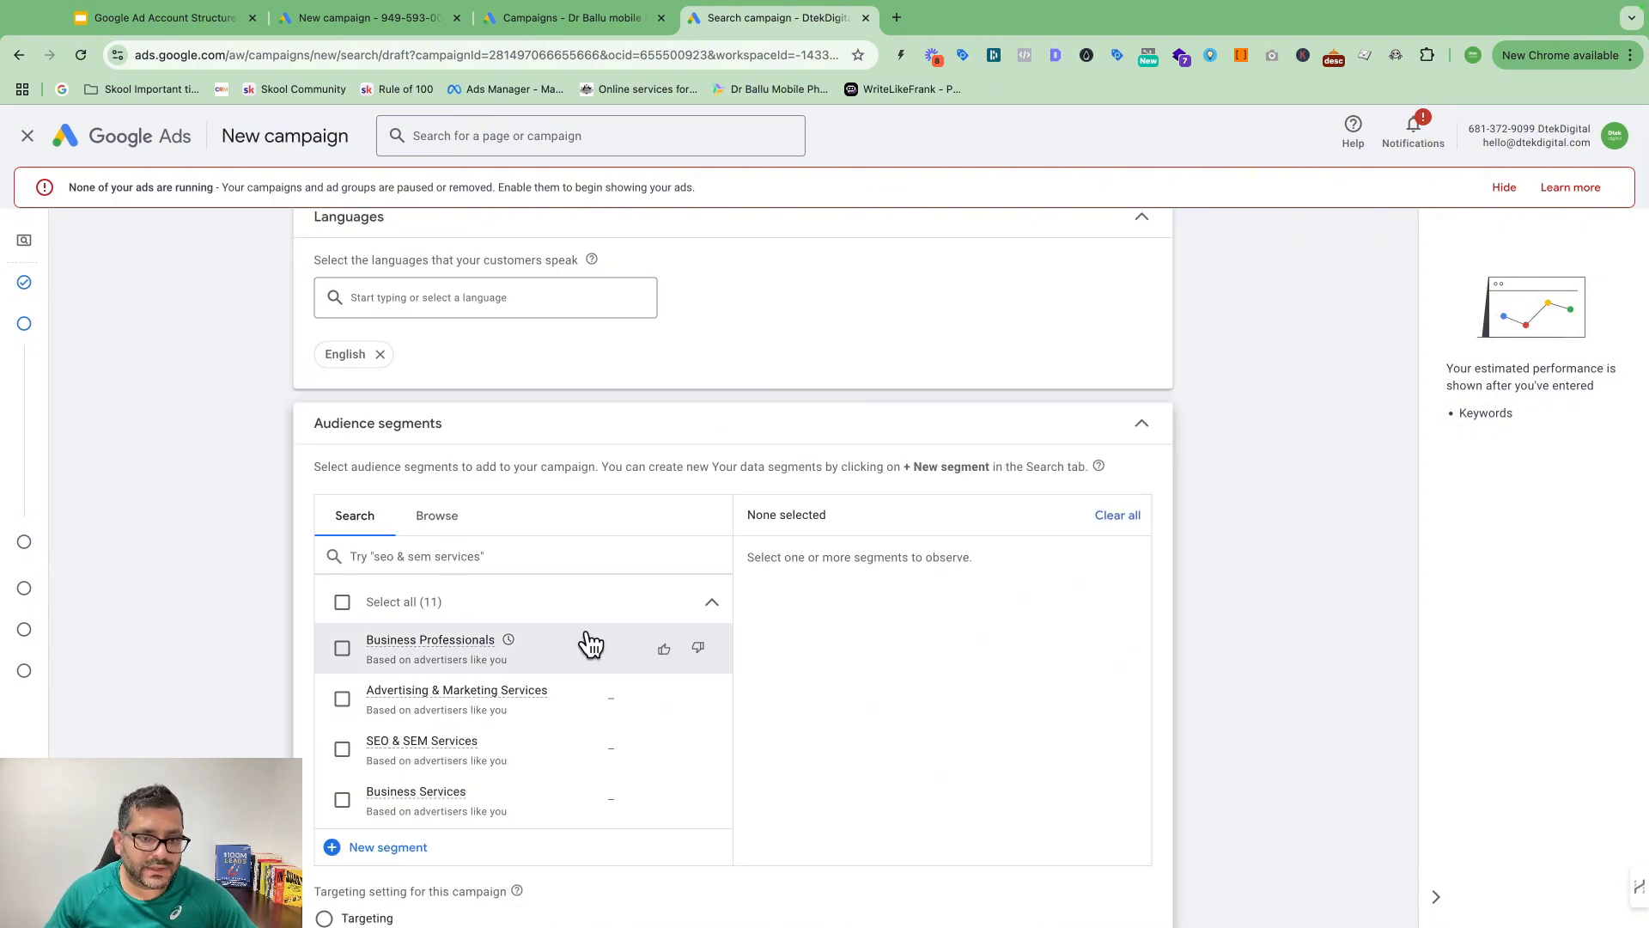
{"action": "scroll", "coordinate": [413, 604], "scroll_direction": "down", "scroll_amount": 1}
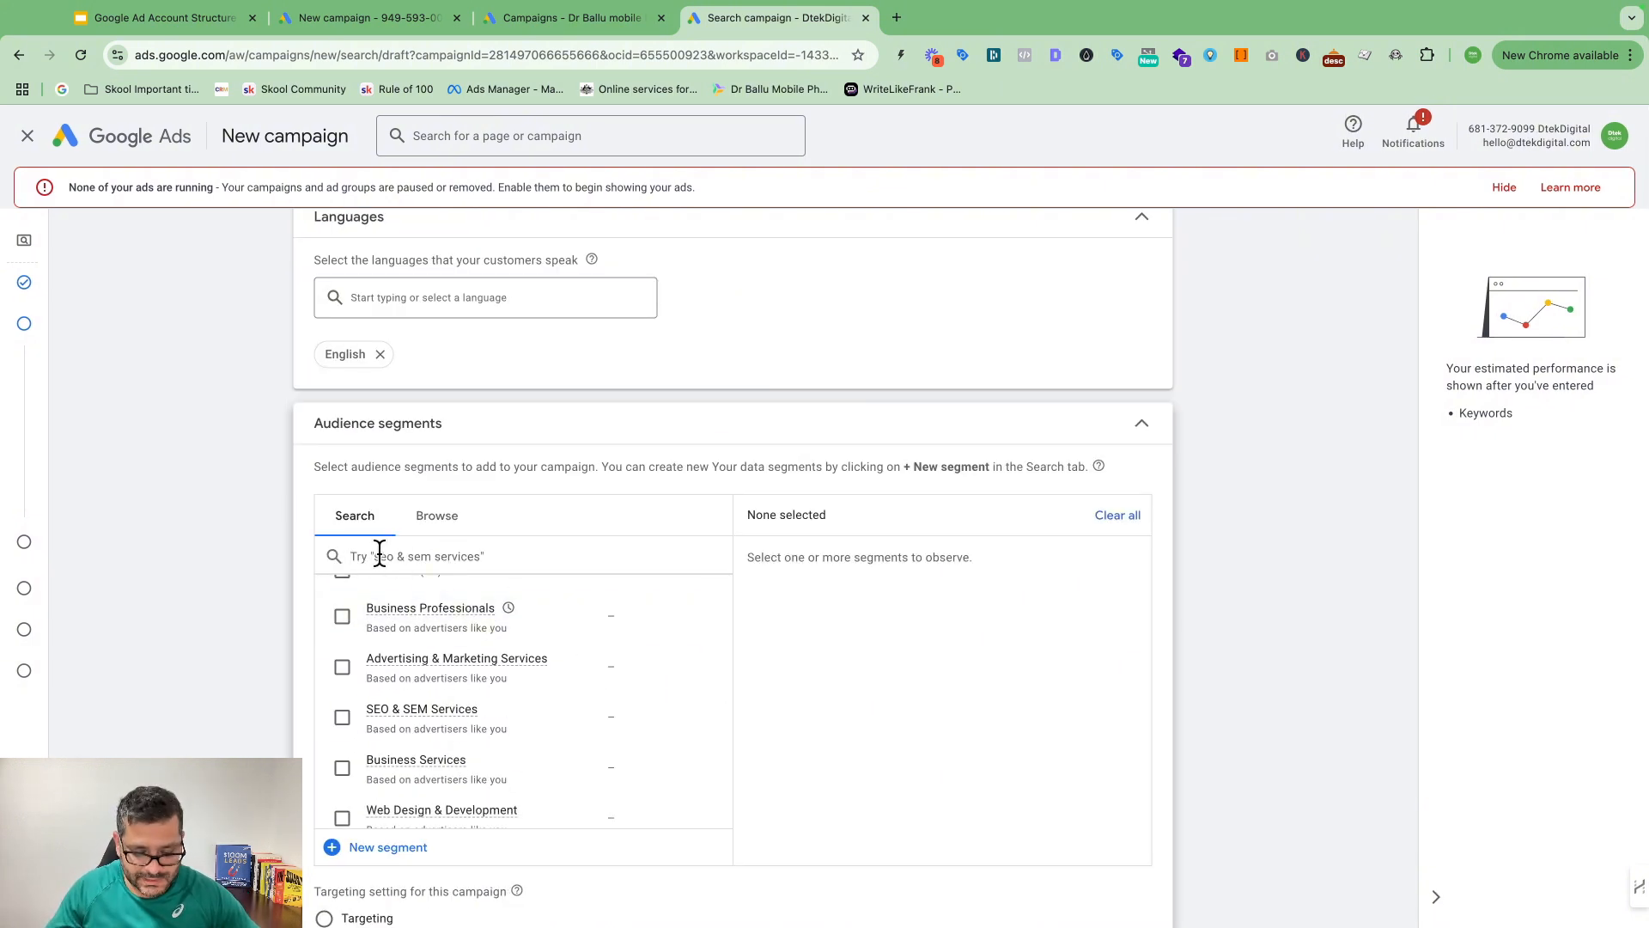
{"action": "type", "text": "plub"}
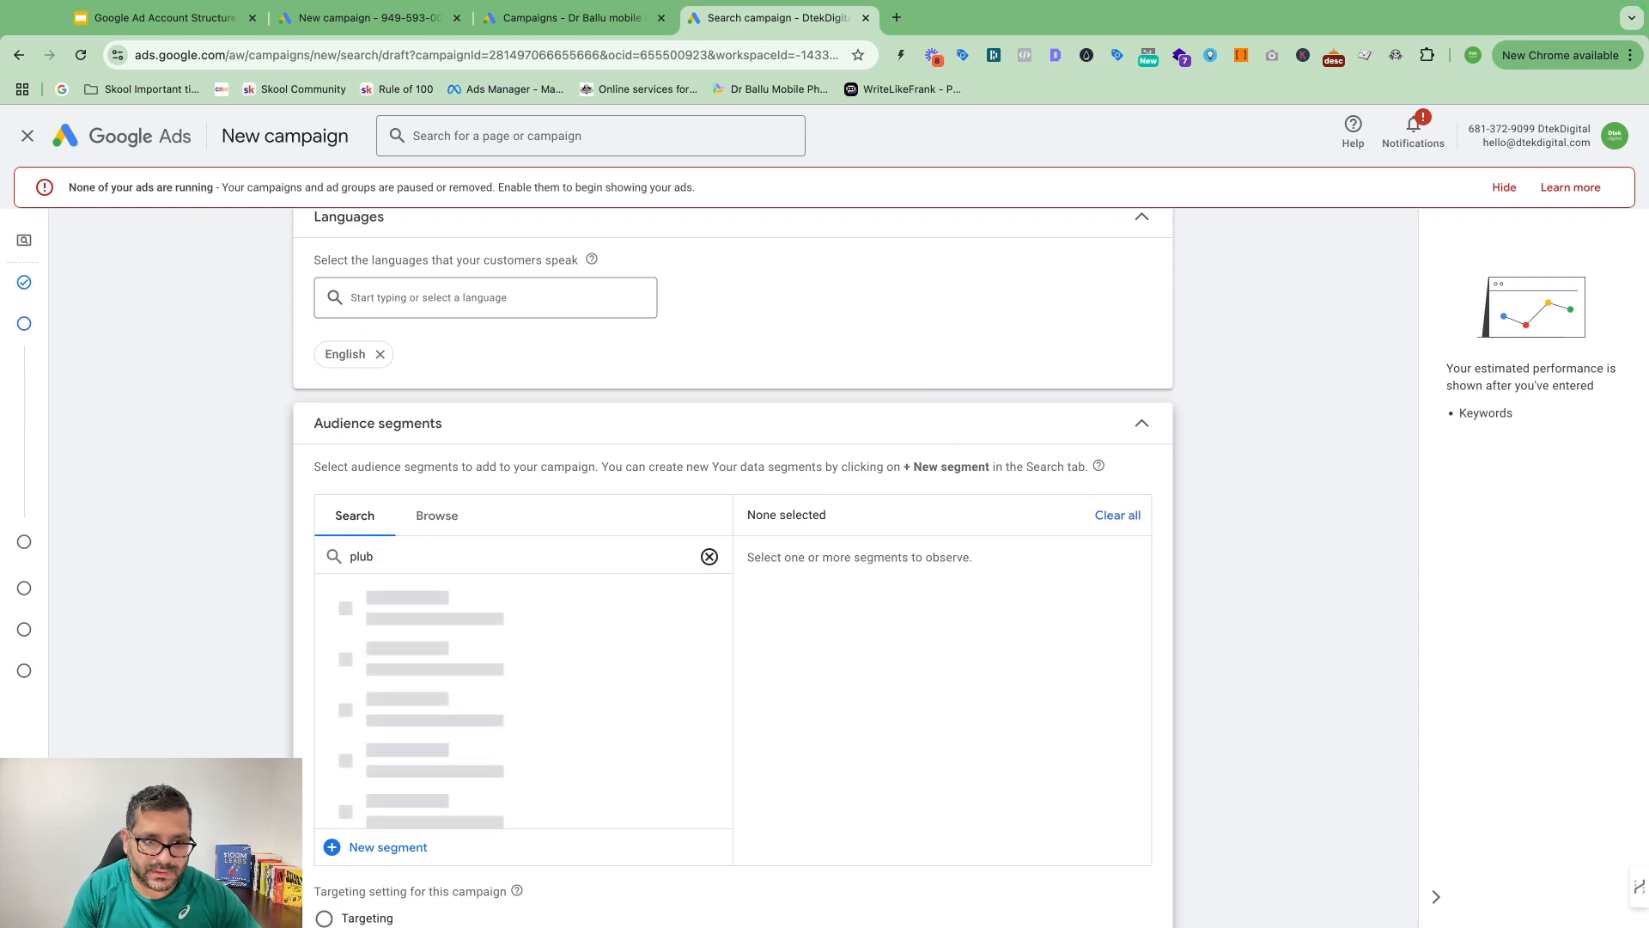
{"action": "type", "text": "bin"}
{"action": "key", "text": "BackSpace"}
{"action": "key", "text": "BackSpace"}
{"action": "key", "text": "BackSpace"}
{"action": "key", "text": "BackSpace"}
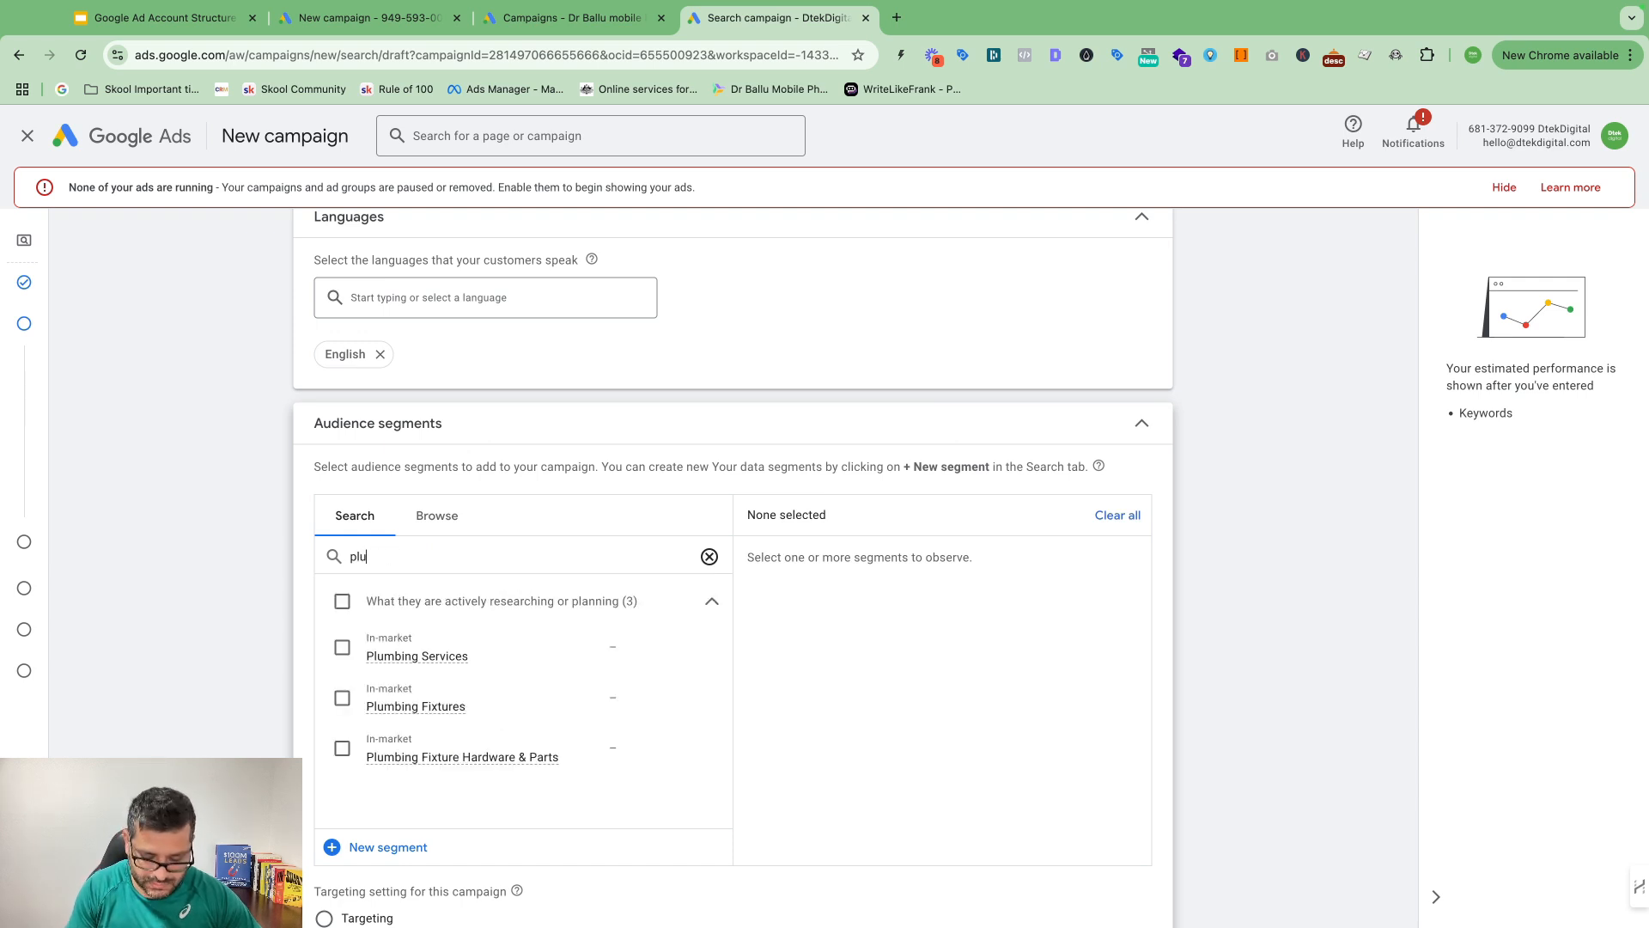
{"action": "type", "text": "mbing"}
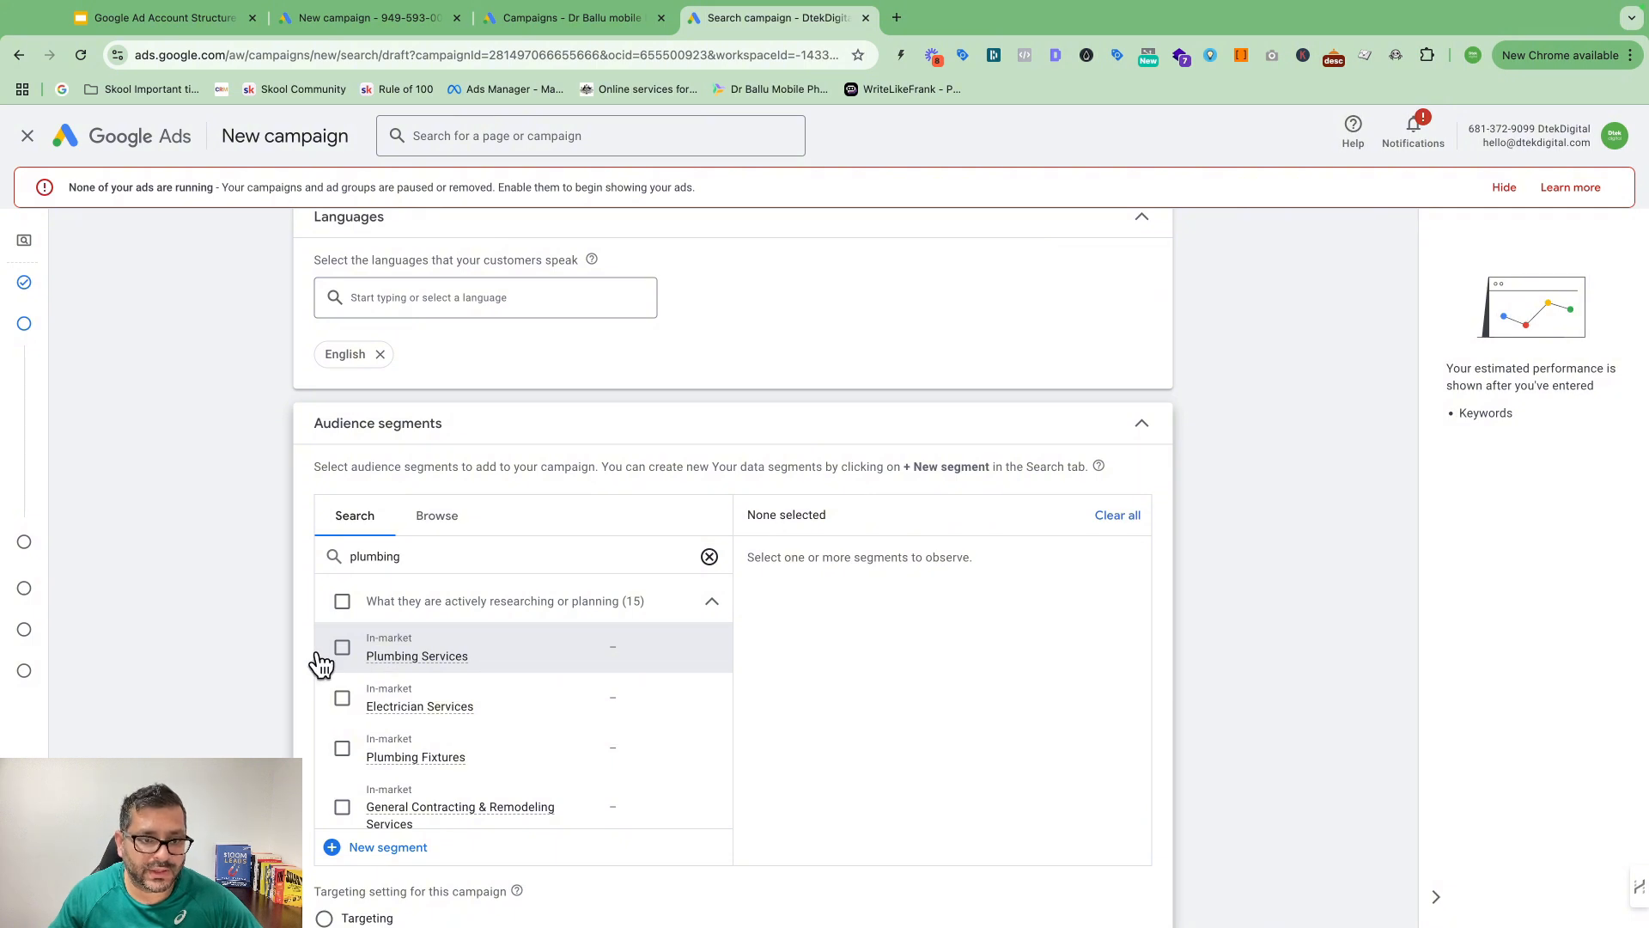
{"action": "scroll", "coordinate": [550, 658], "scroll_direction": "down", "scroll_amount": 1}
{"action": "scroll", "coordinate": [528, 666], "scroll_direction": "down", "scroll_amount": 2}
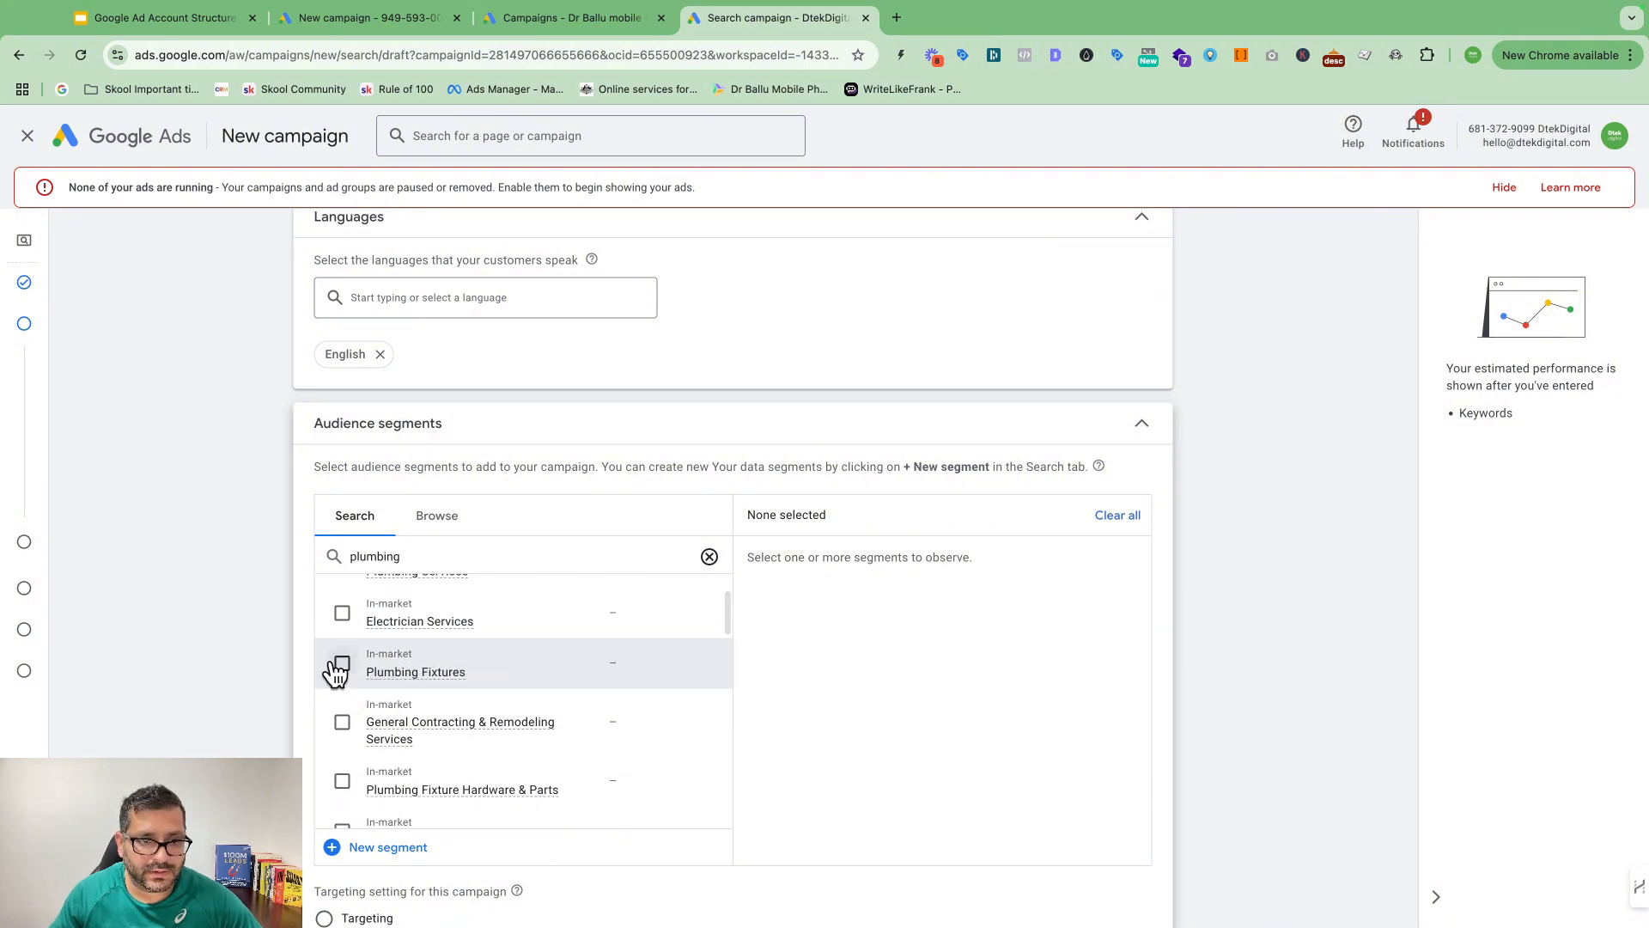
{"action": "scroll", "coordinate": [352, 678], "scroll_direction": "up", "scroll_amount": 4}
{"action": "left_click", "coordinate": [421, 783]}
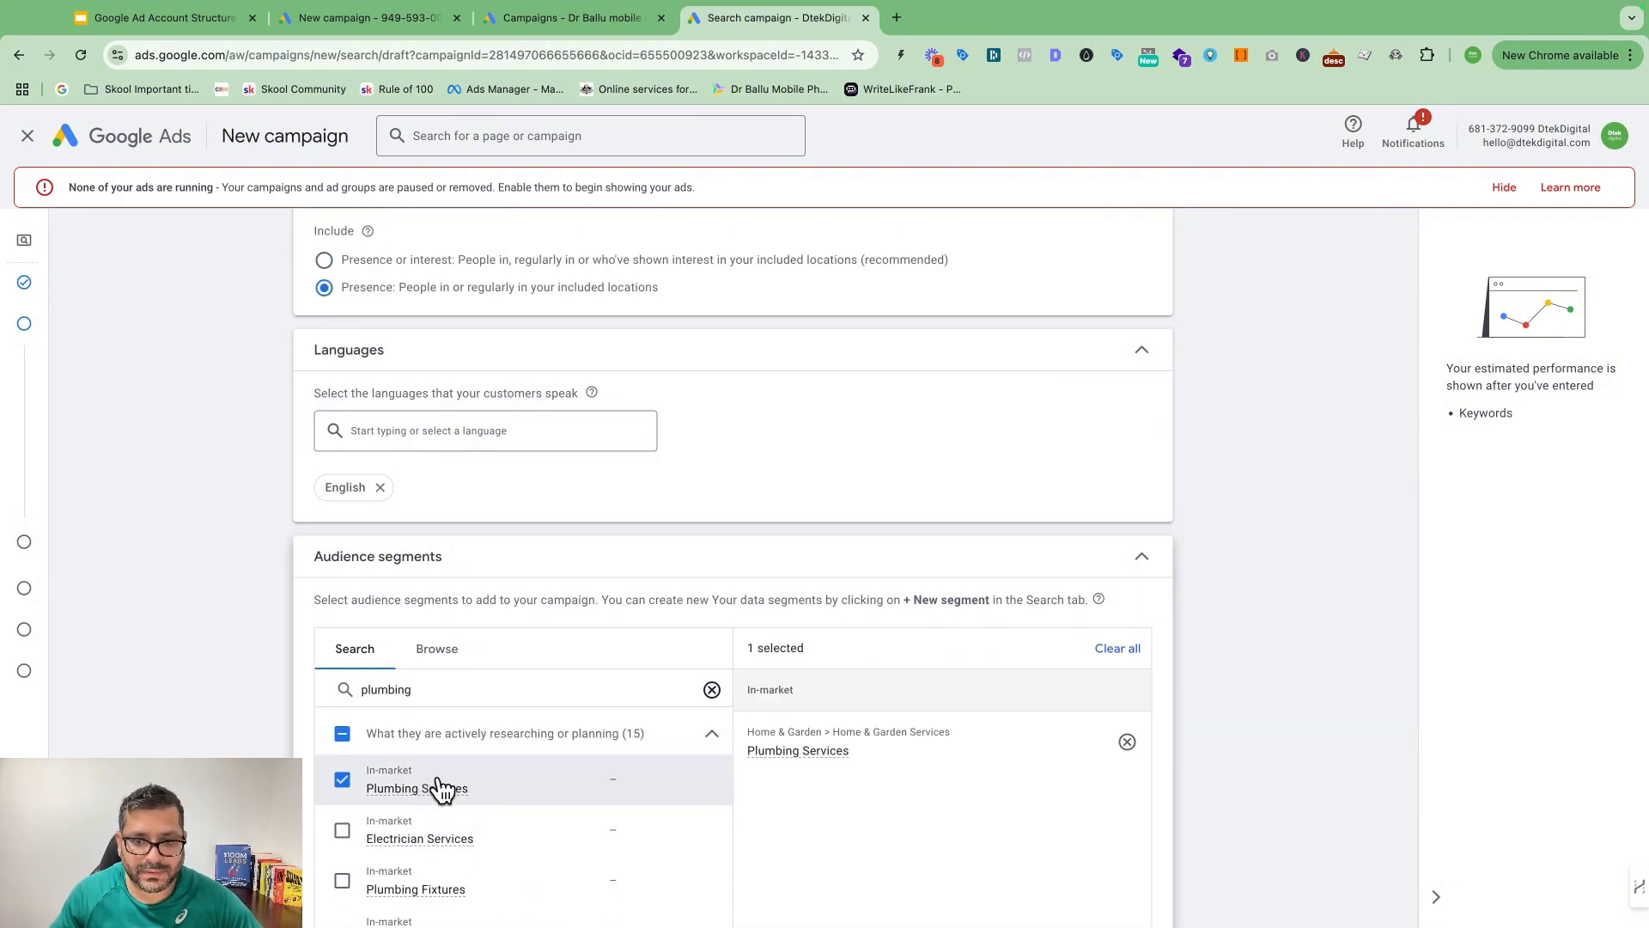
{"action": "scroll", "coordinate": [925, 731], "scroll_direction": "down", "scroll_amount": 3}
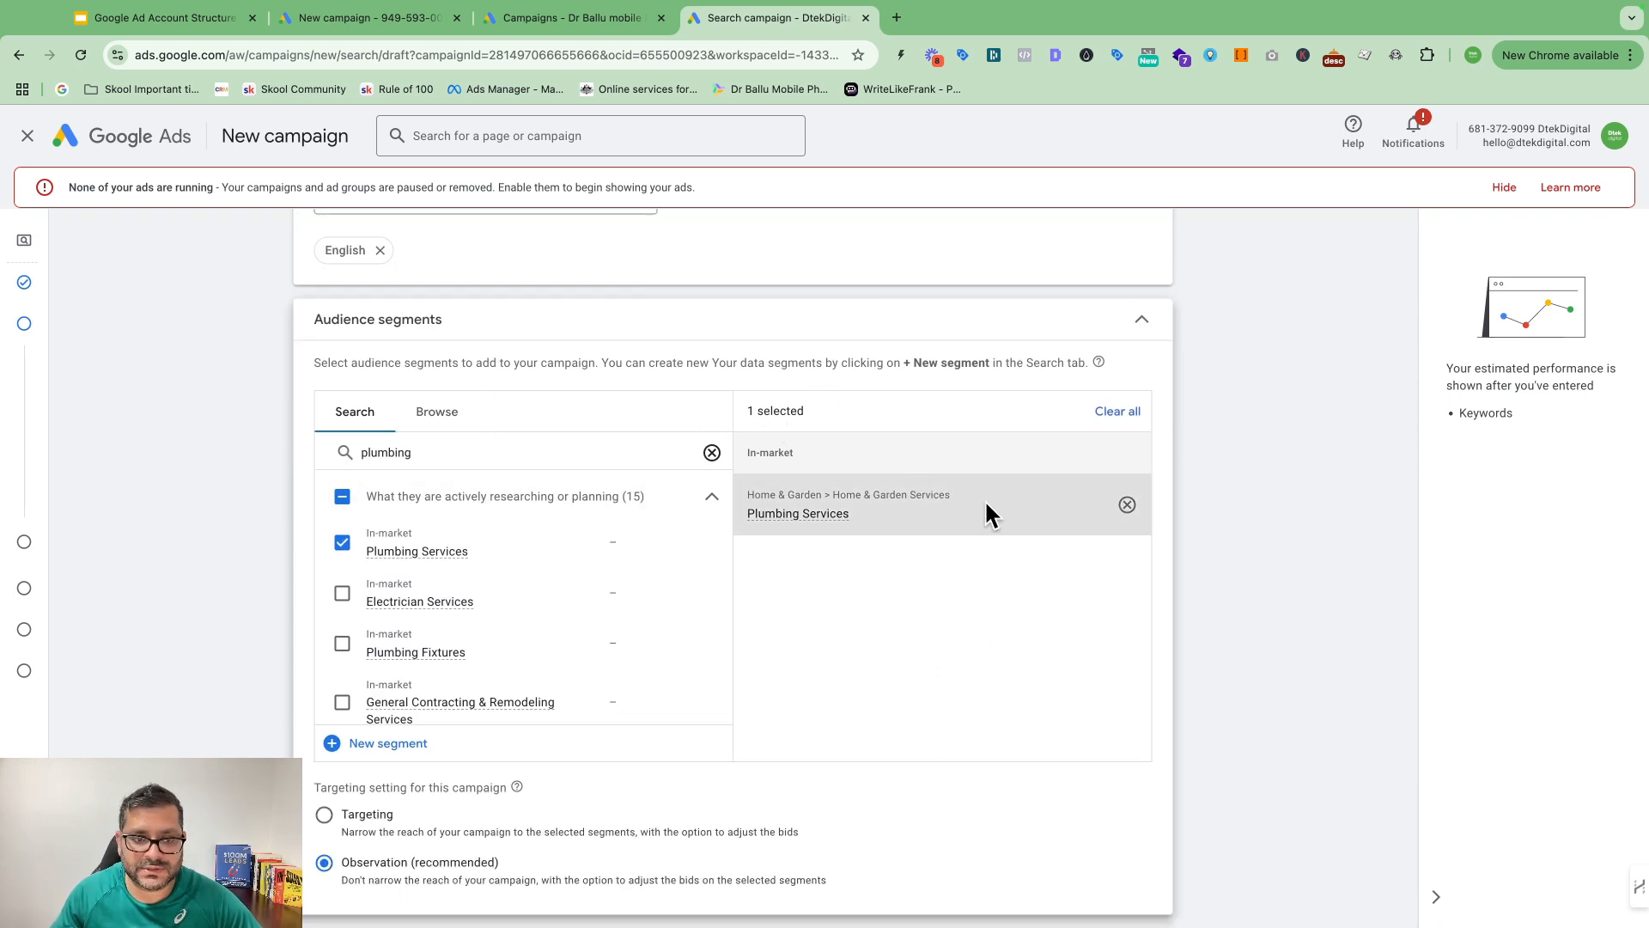
{"action": "left_click", "coordinate": [438, 411]}
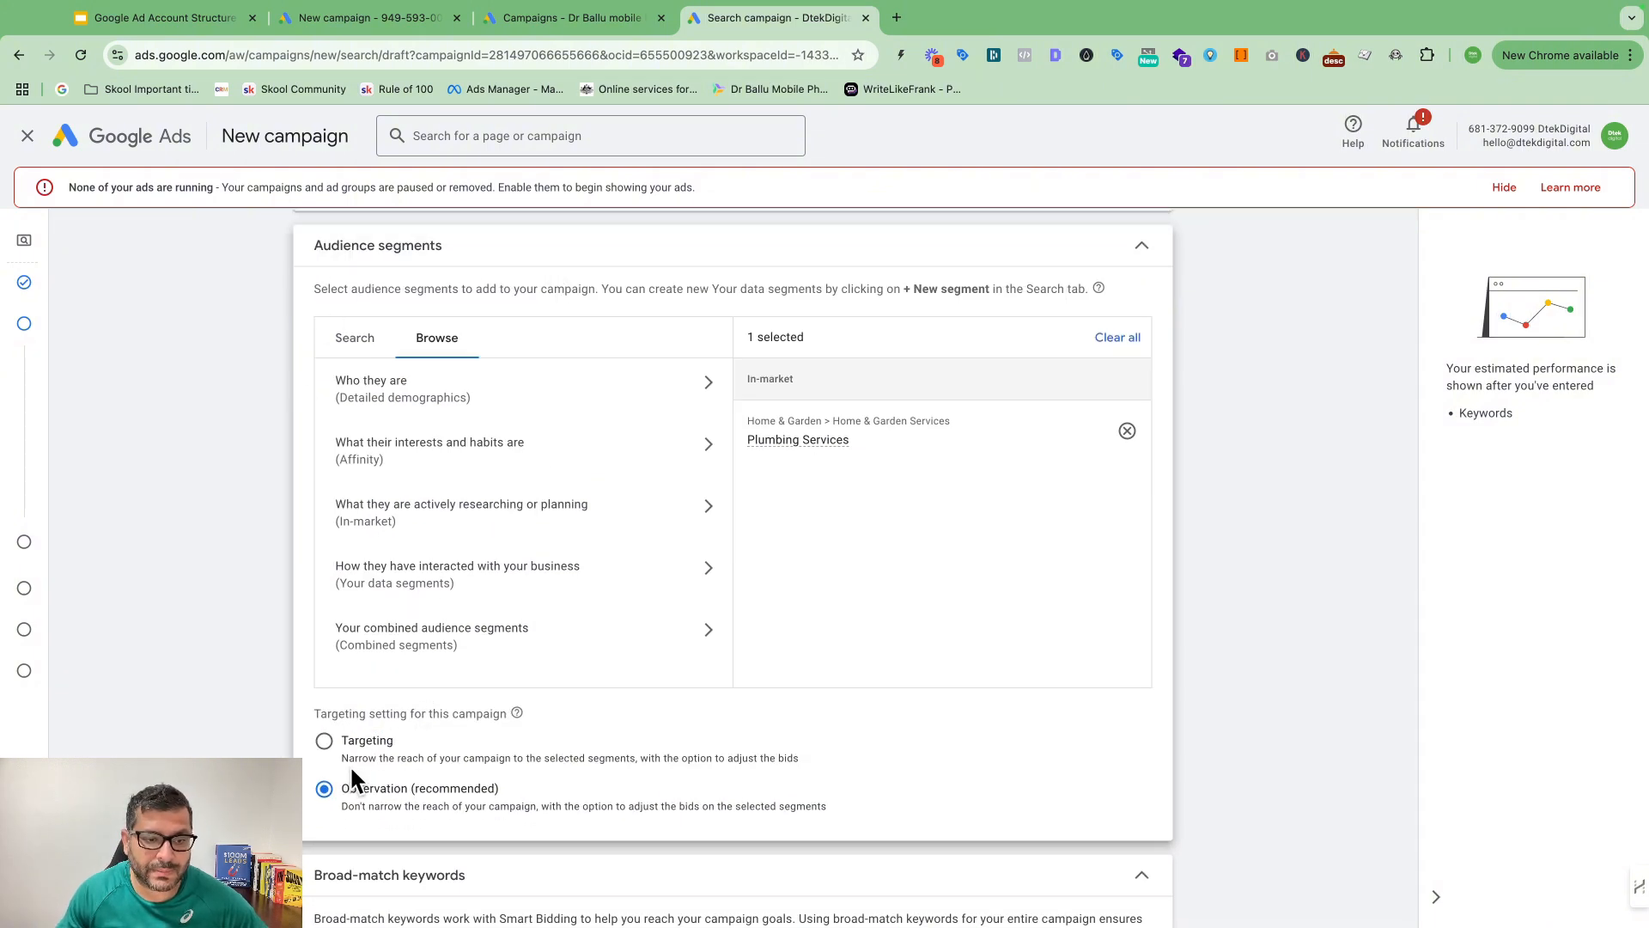
{"action": "scroll", "coordinate": [548, 727], "scroll_direction": "down", "scroll_amount": 1}
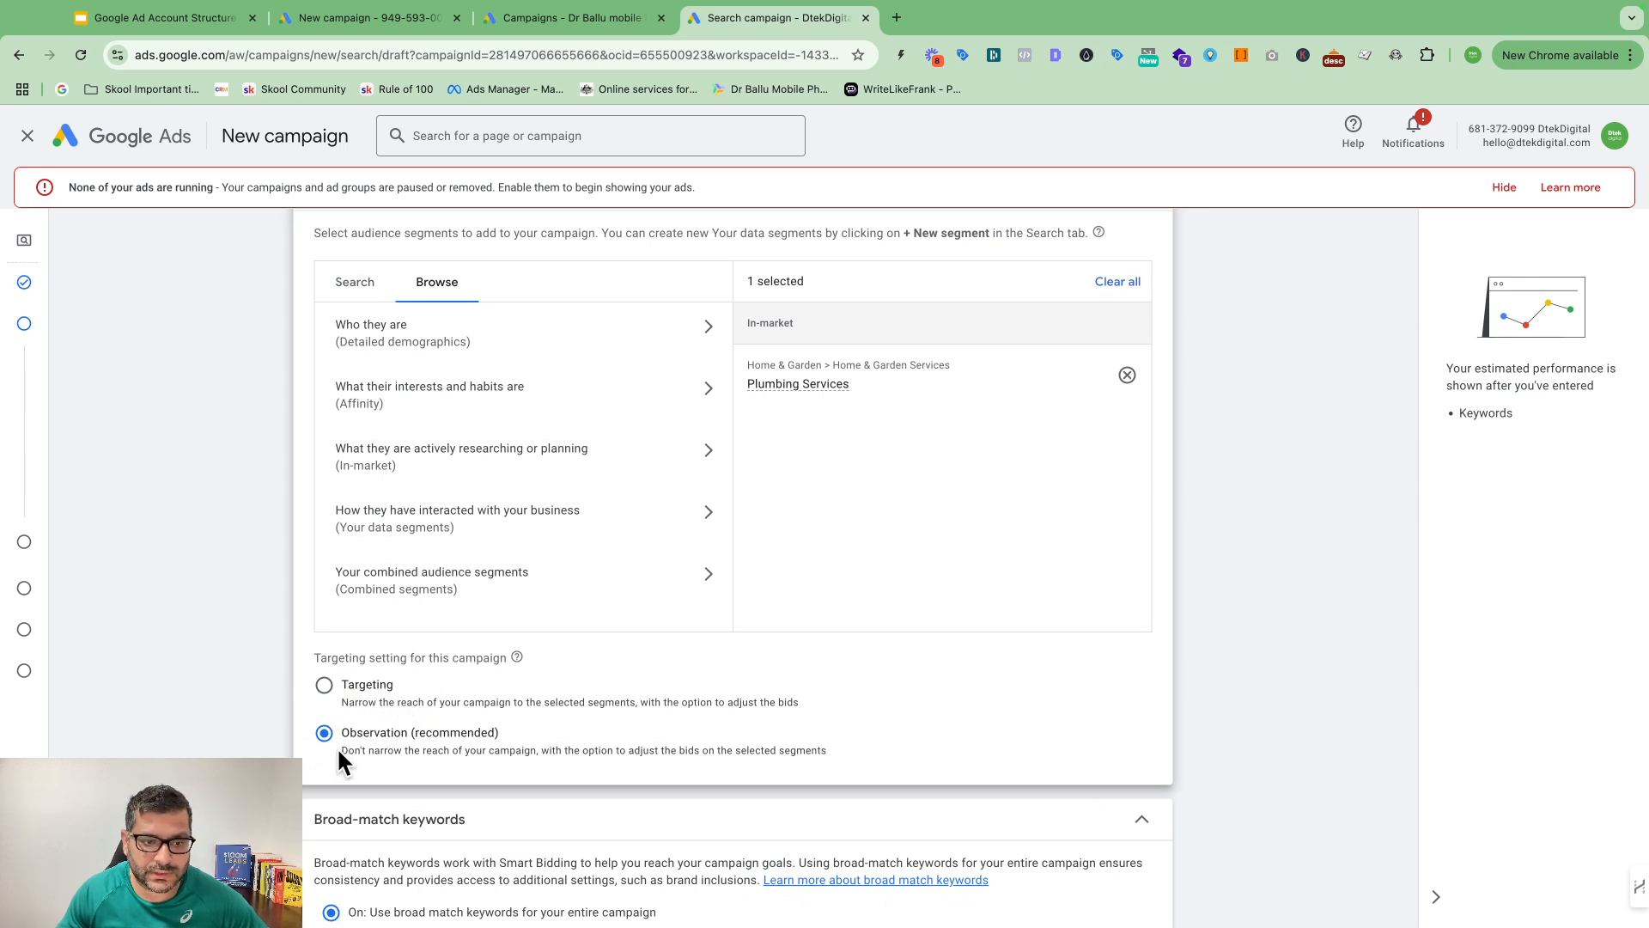
{"action": "scroll", "coordinate": [569, 720], "scroll_direction": "down", "scroll_amount": 3}
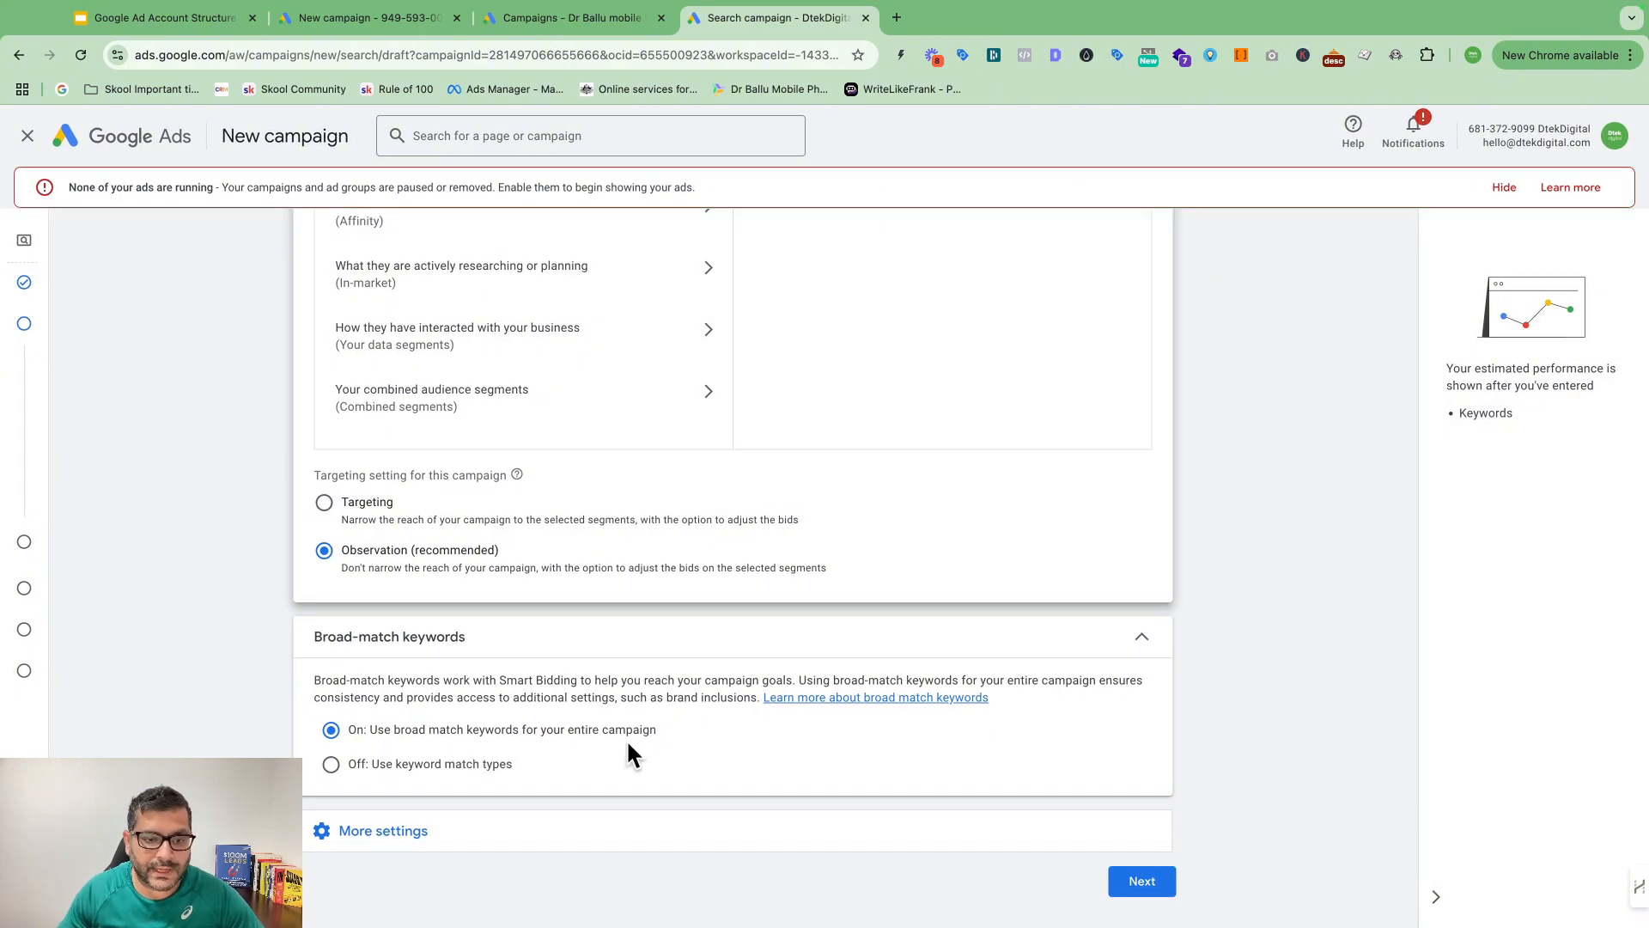
{"action": "scroll", "coordinate": [378, 766], "scroll_direction": "up", "scroll_amount": 1}
Step: Turn broad-match keywords off for the campaign
{"action": "scroll", "coordinate": [383, 775], "scroll_direction": "up", "scroll_amount": 1}
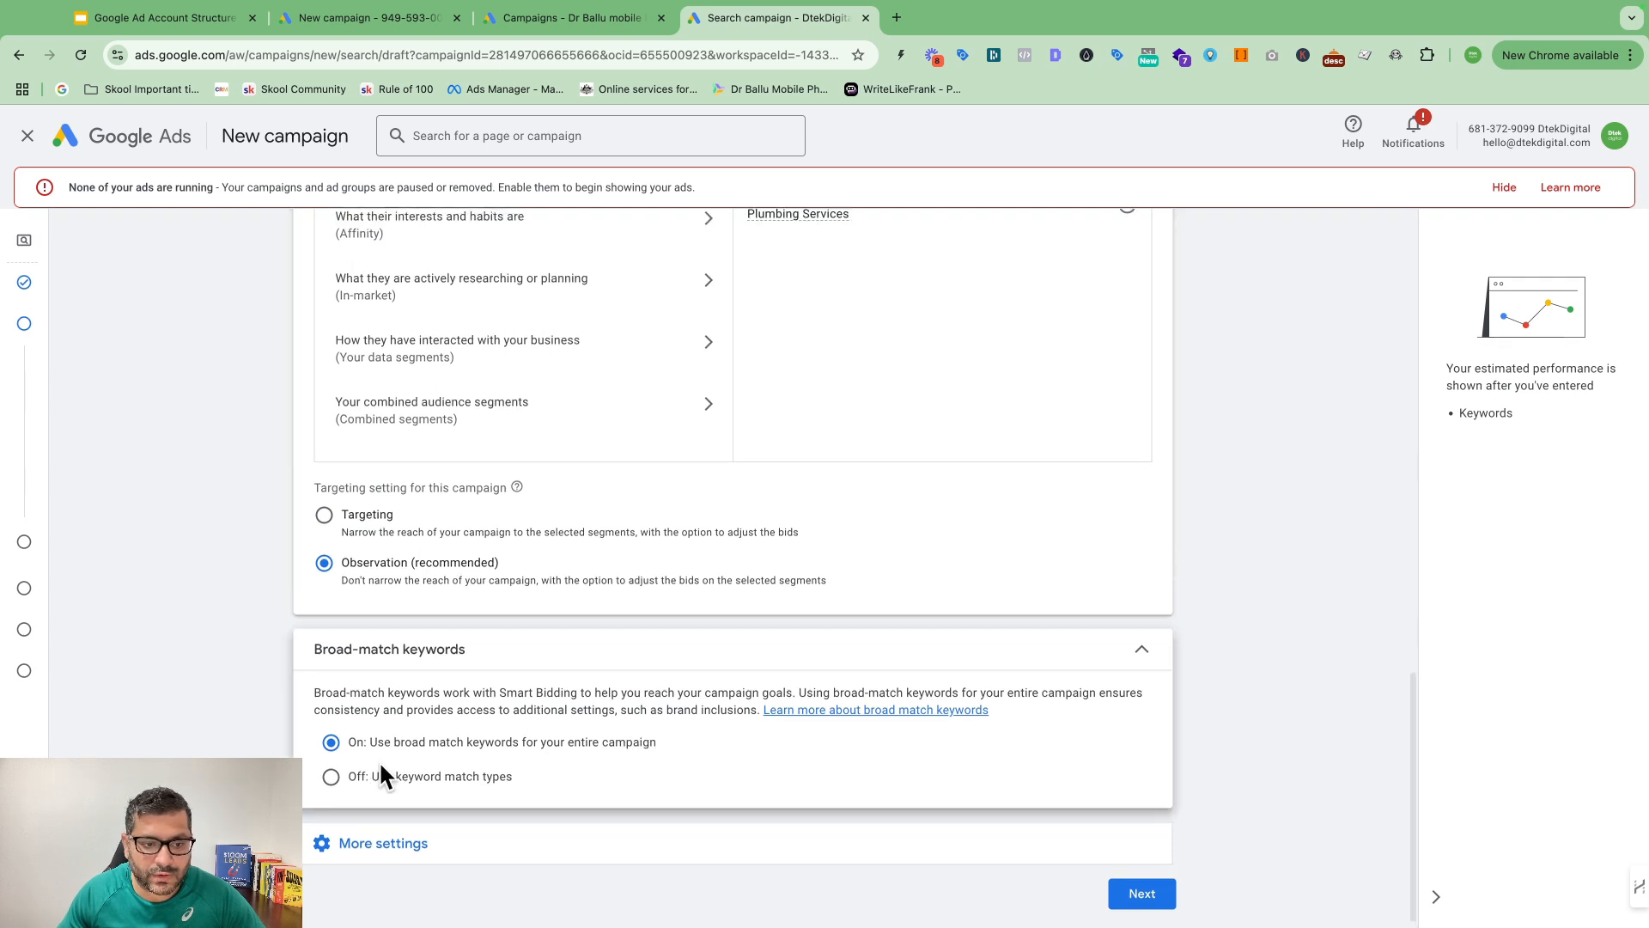
{"action": "left_click", "coordinate": [360, 792]}
{"action": "scroll", "coordinate": [867, 666], "scroll_direction": "down", "scroll_amount": 1}
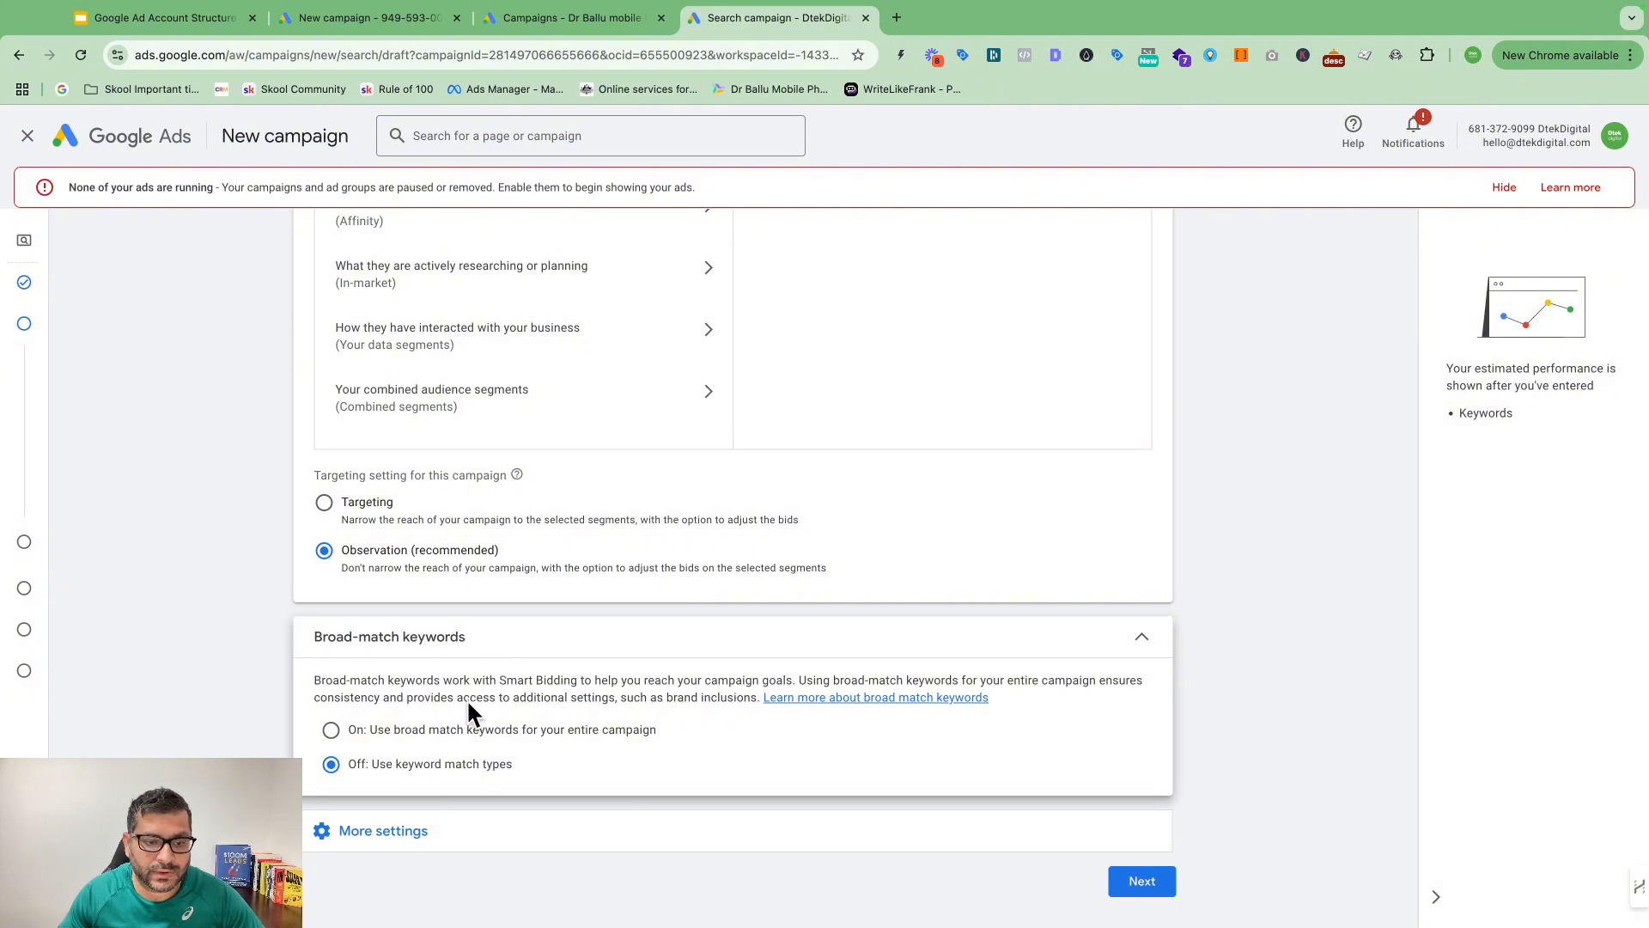
Step: Under More settings, set Ad rotation to 'Do not optimise: Rotate ads indefinitely'
{"action": "left_click", "coordinate": [380, 835]}
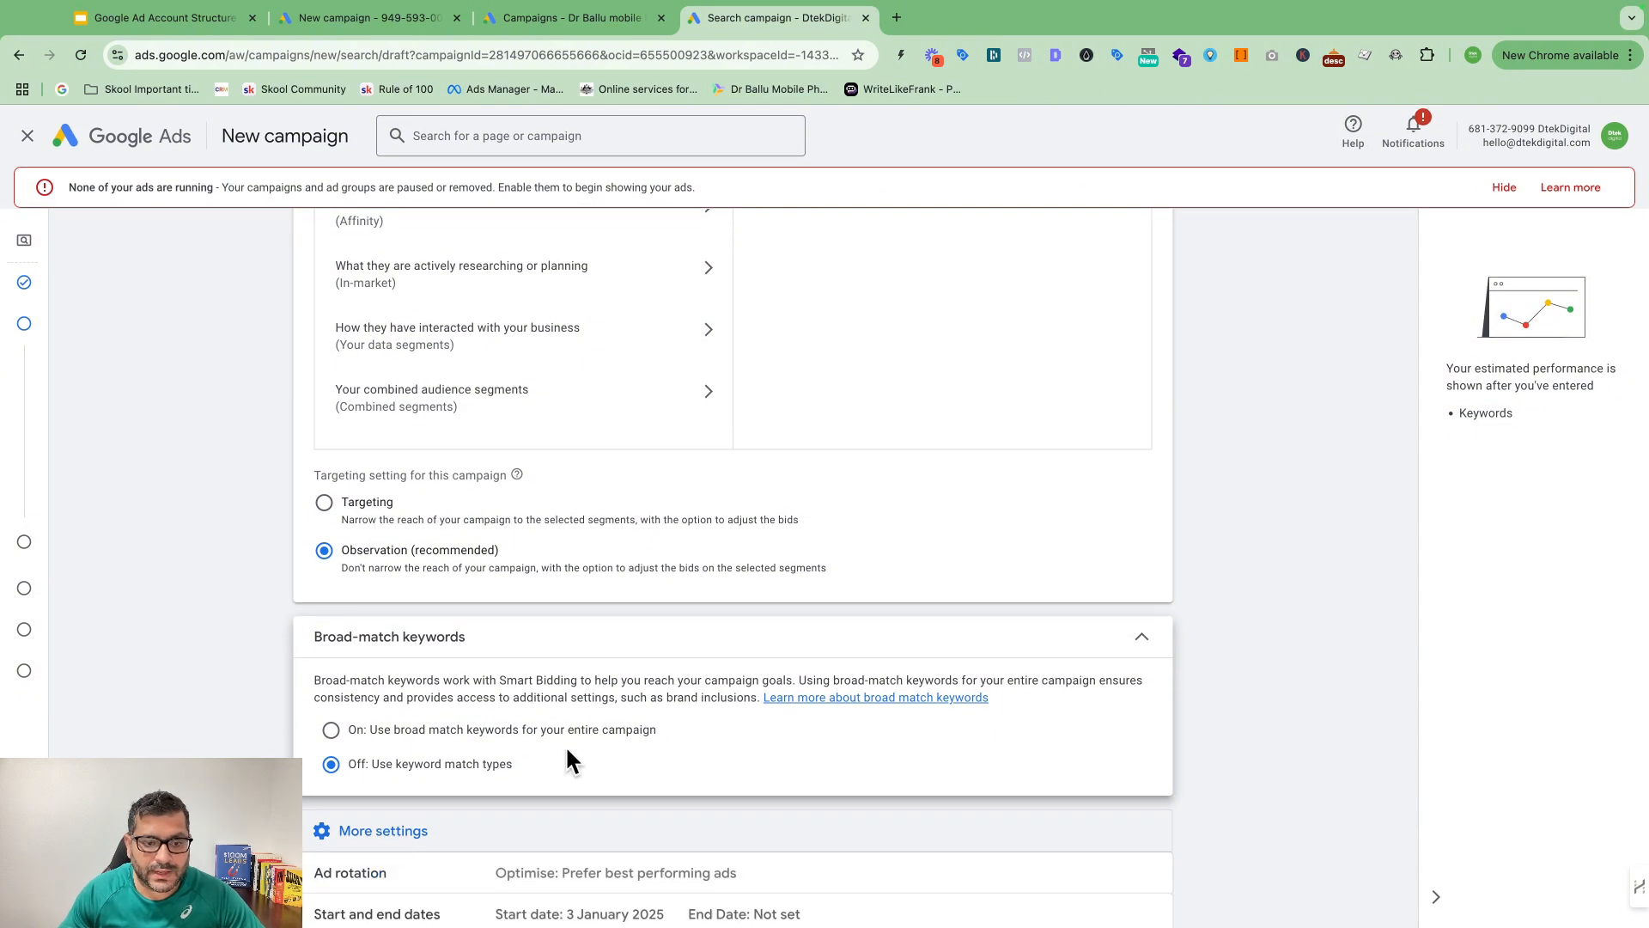
{"action": "scroll", "coordinate": [567, 750], "scroll_direction": "down", "scroll_amount": 3}
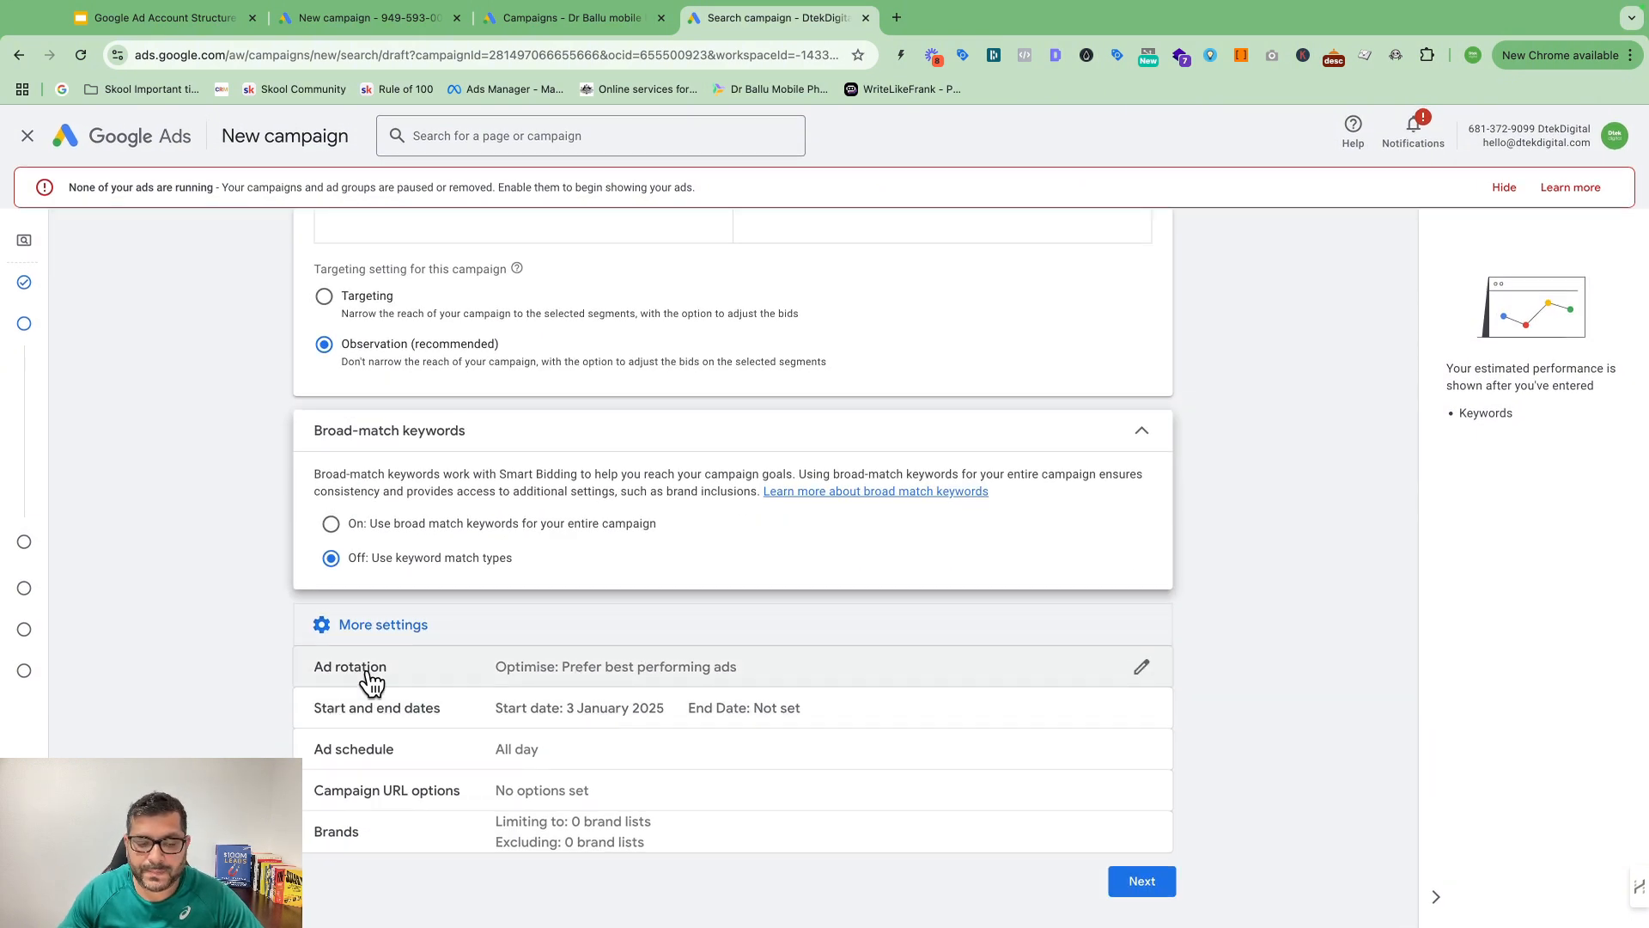
{"action": "left_click", "coordinate": [550, 673]}
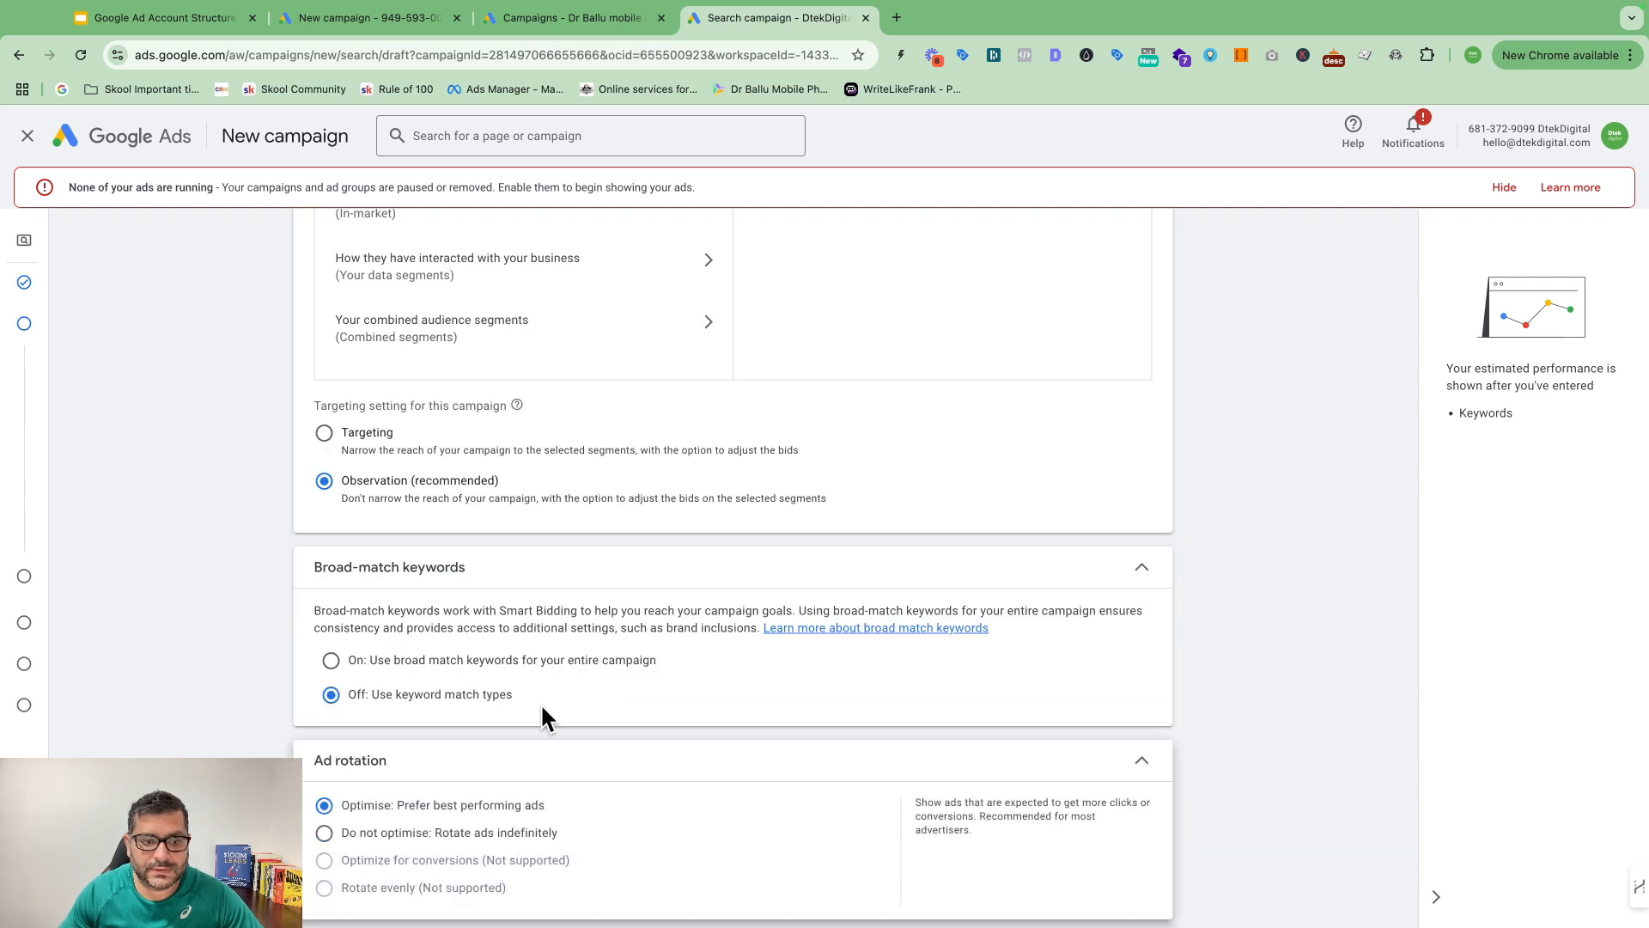
{"action": "scroll", "coordinate": [663, 685], "scroll_direction": "down", "scroll_amount": 1}
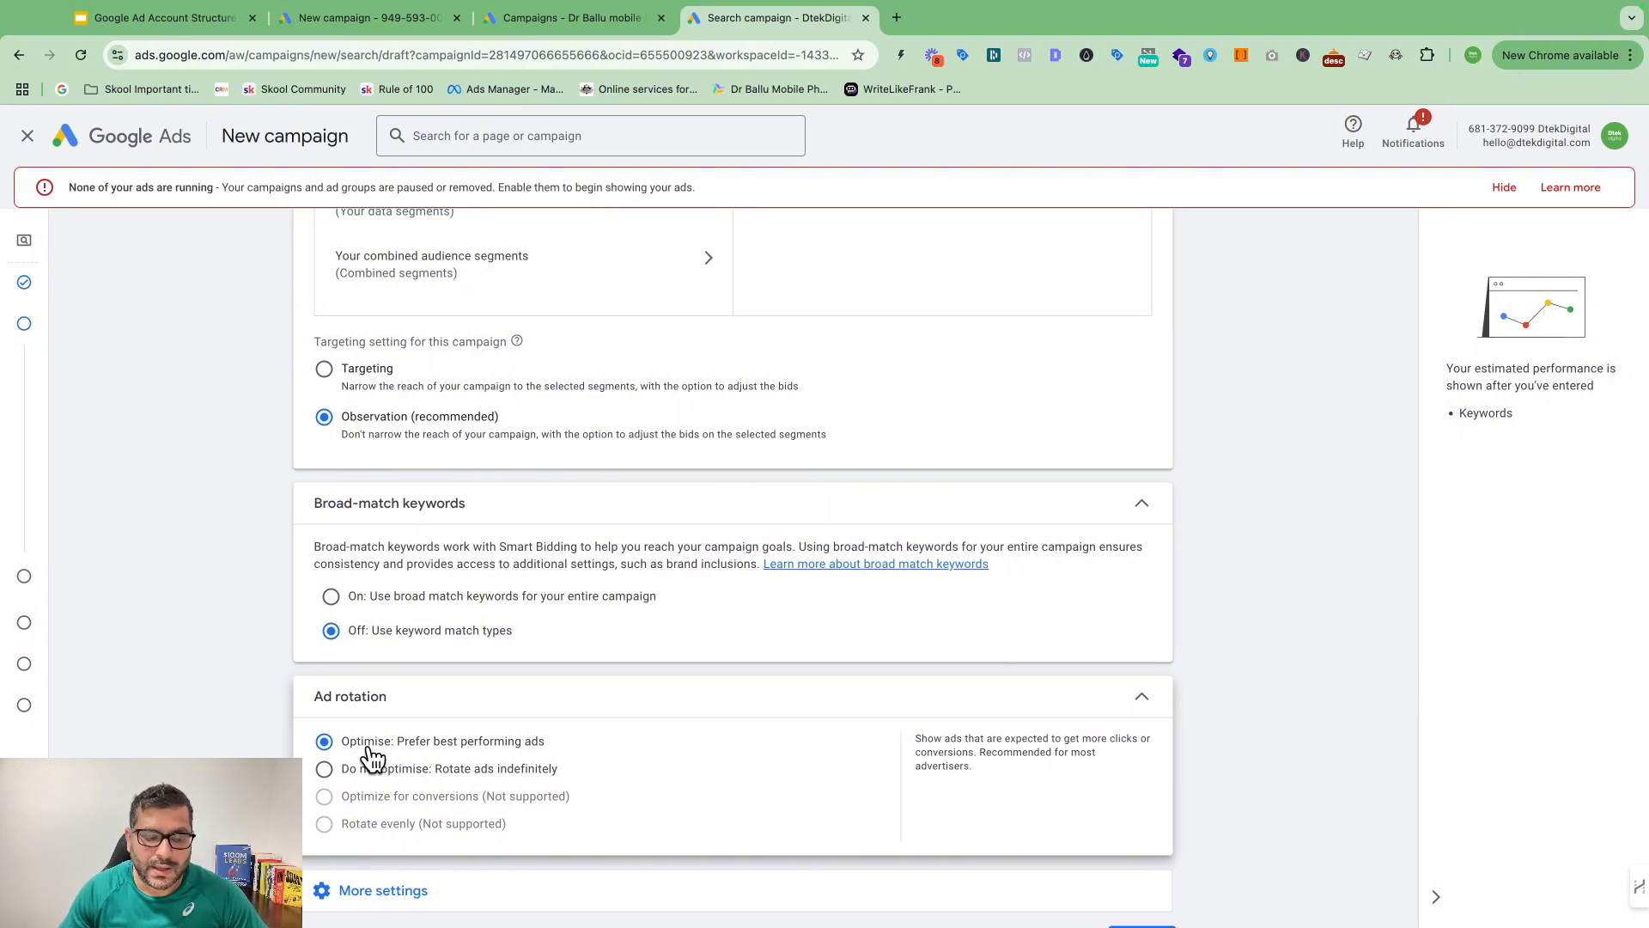
{"action": "scroll", "coordinate": [424, 756], "scroll_direction": "down", "scroll_amount": 1}
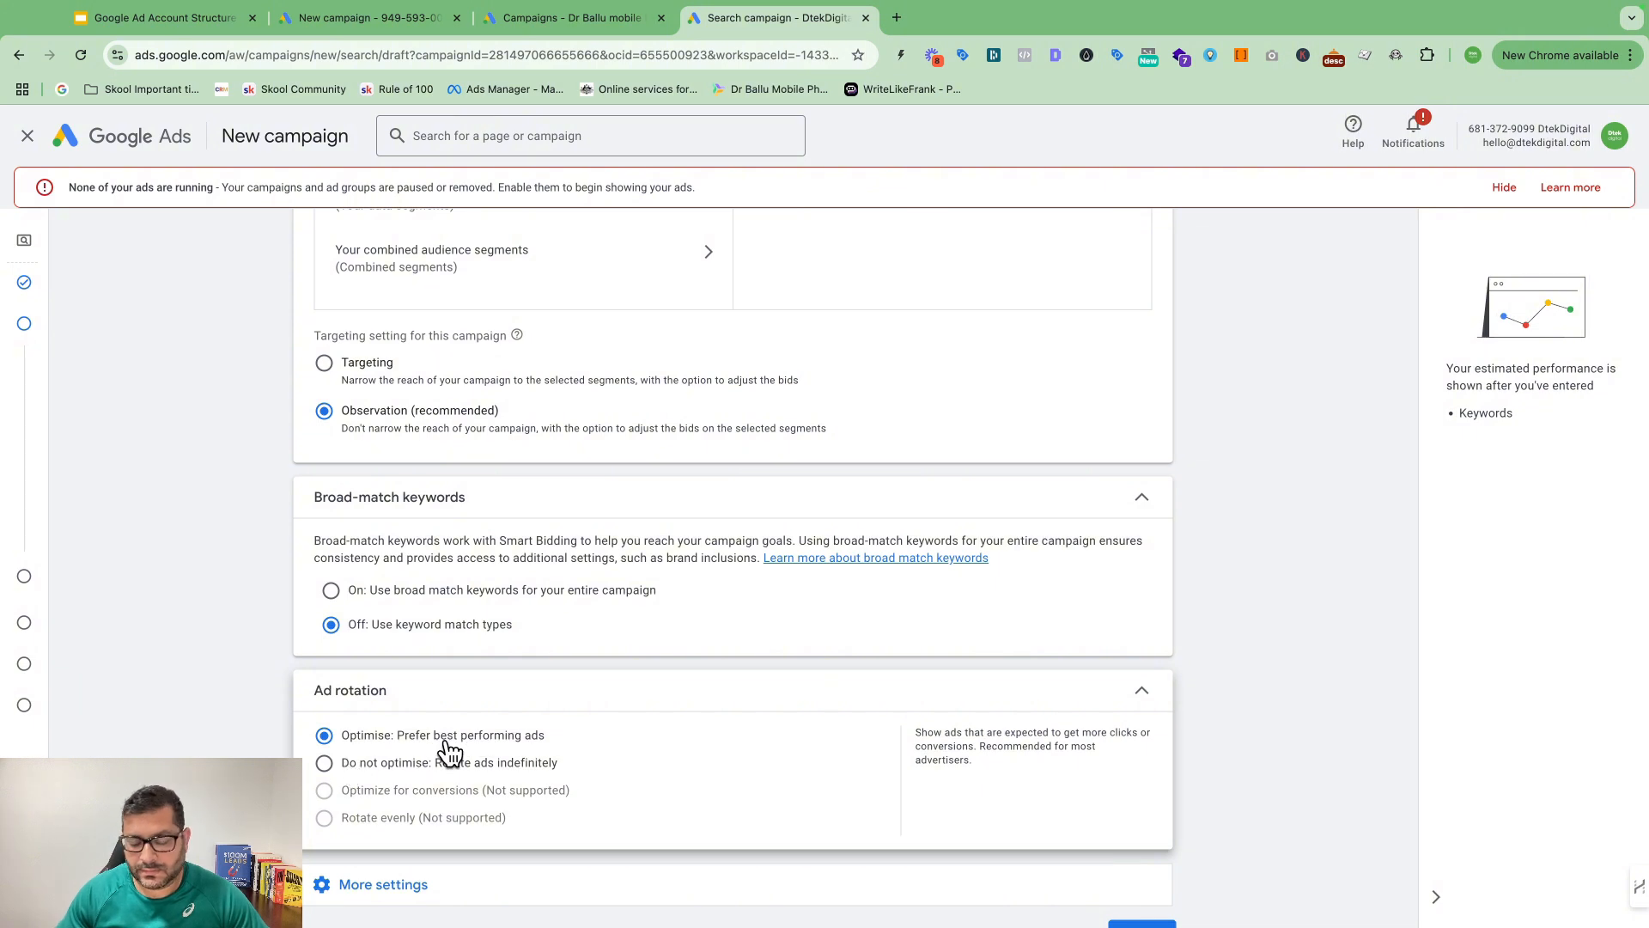
{"action": "left_click", "coordinate": [374, 767]}
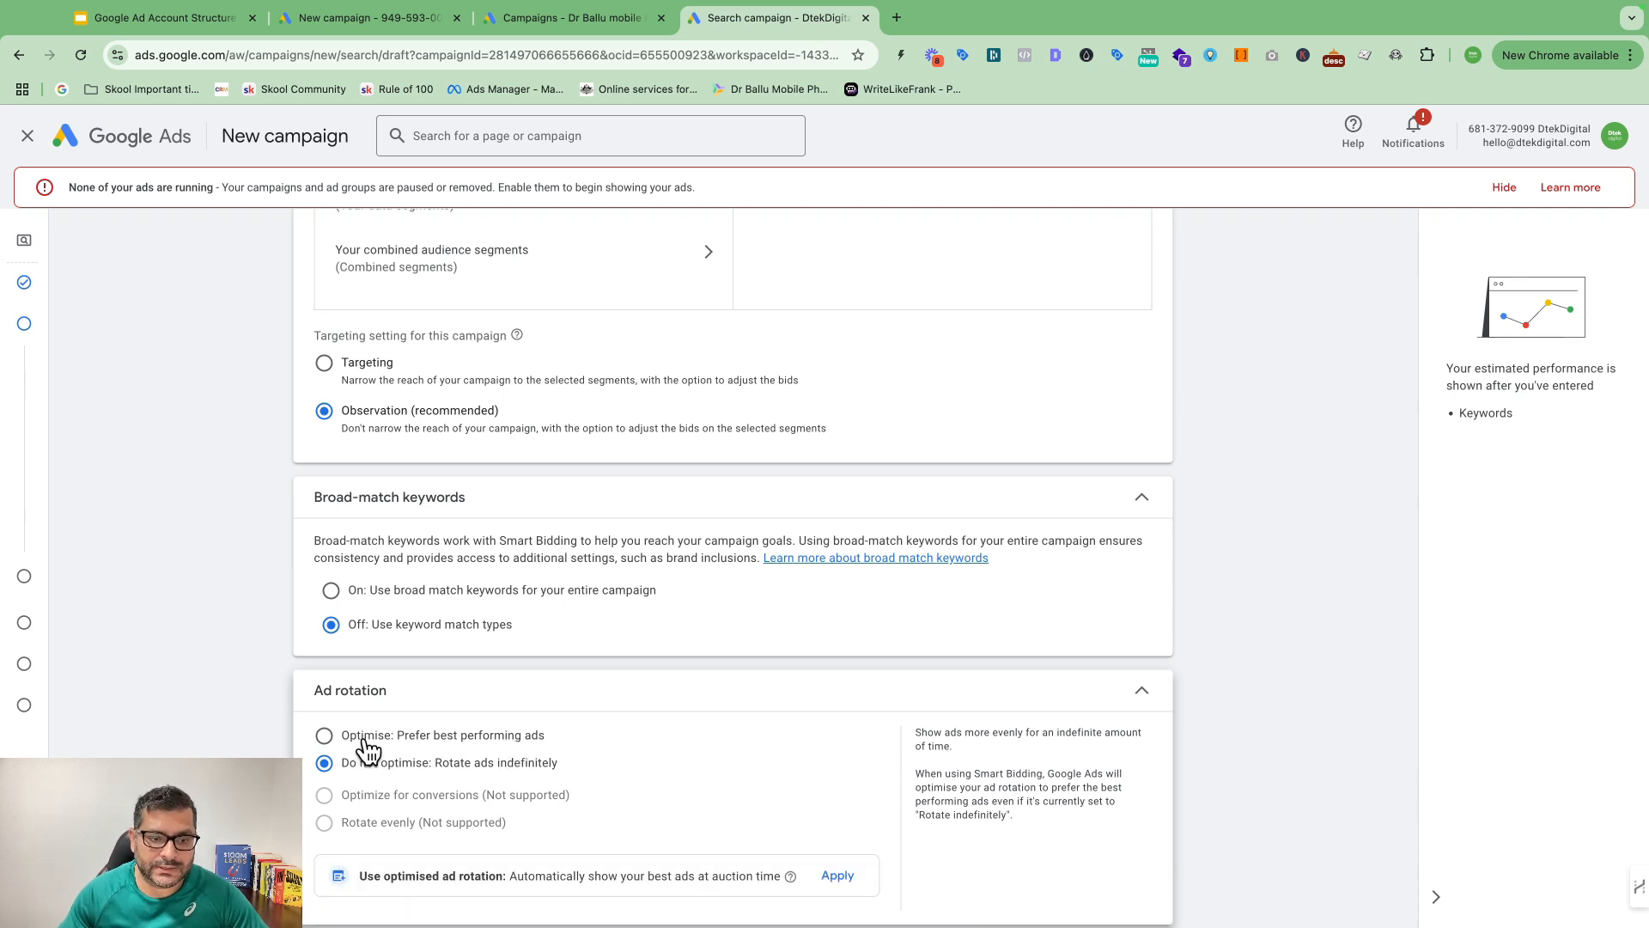
{"action": "scroll", "coordinate": [556, 666], "scroll_direction": "down", "scroll_amount": 2}
{"action": "left_click", "coordinate": [395, 834]}
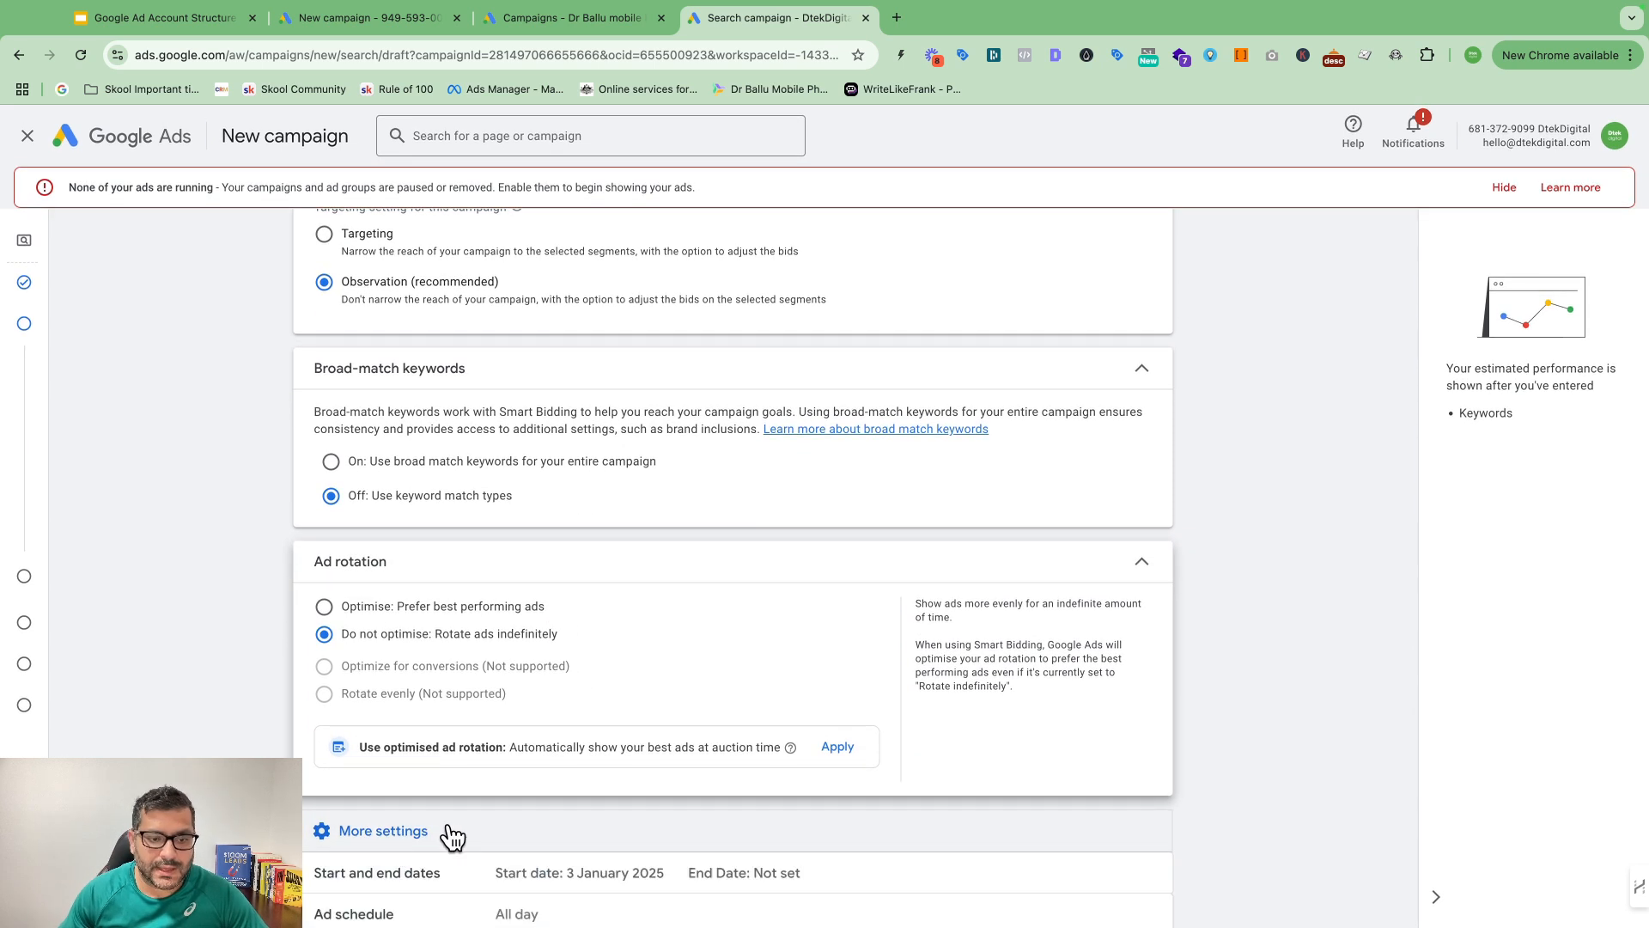
{"action": "scroll", "coordinate": [516, 773], "scroll_direction": "down", "scroll_amount": 2}
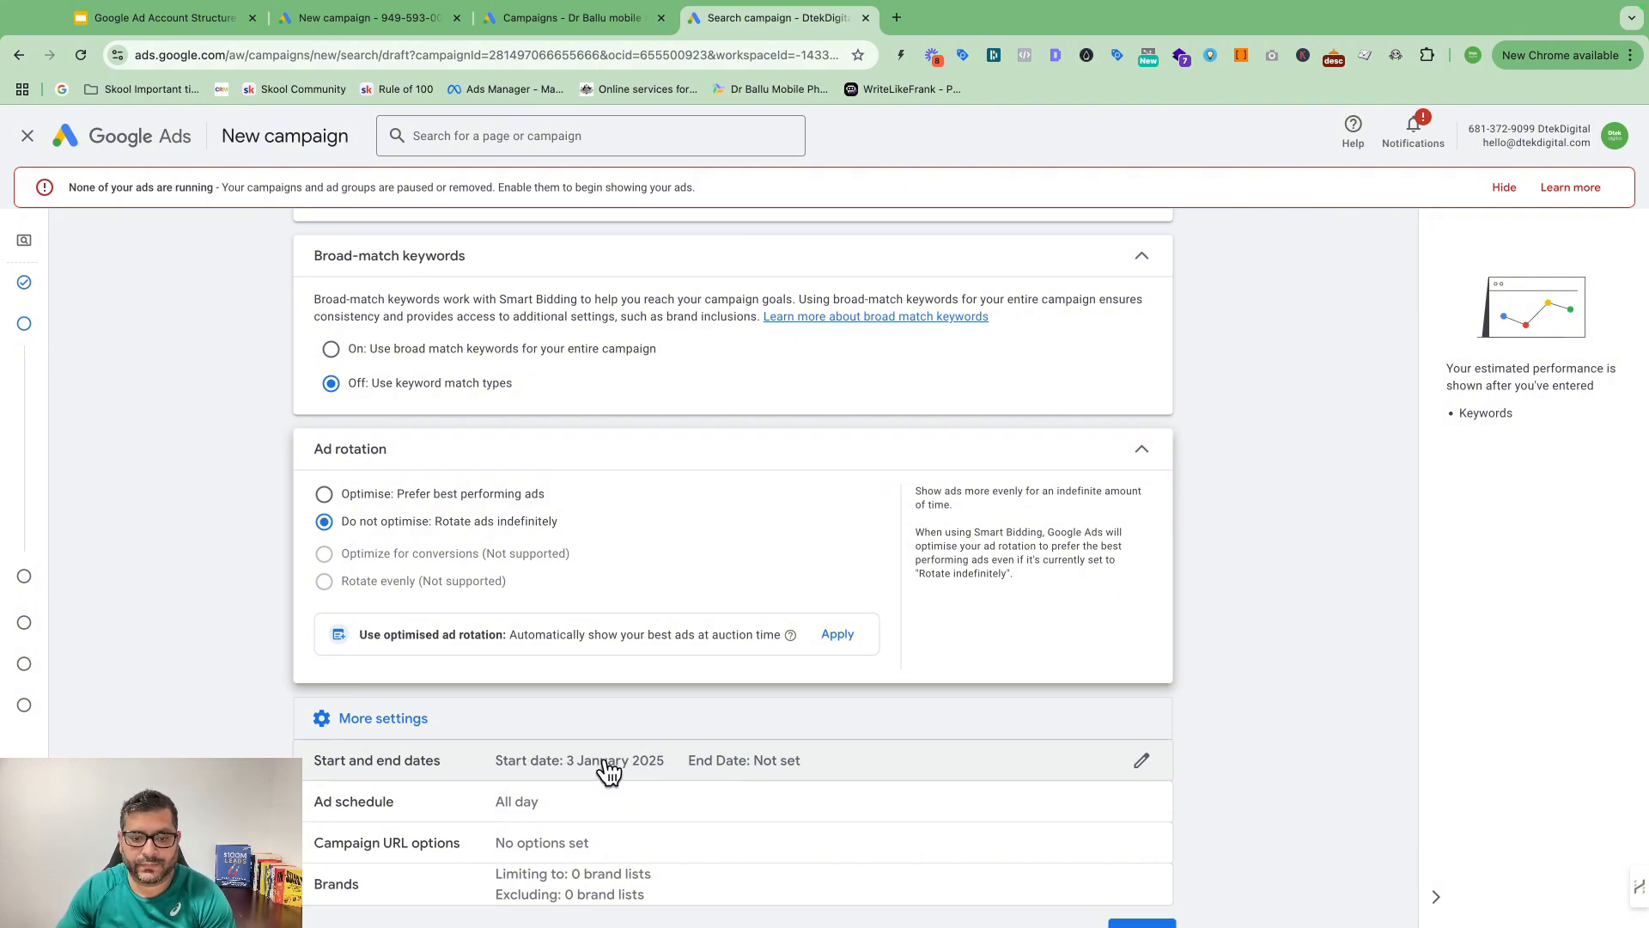
Step: Check the start and end date settings, keeping the campaign with no end date
{"action": "left_click", "coordinate": [652, 760]}
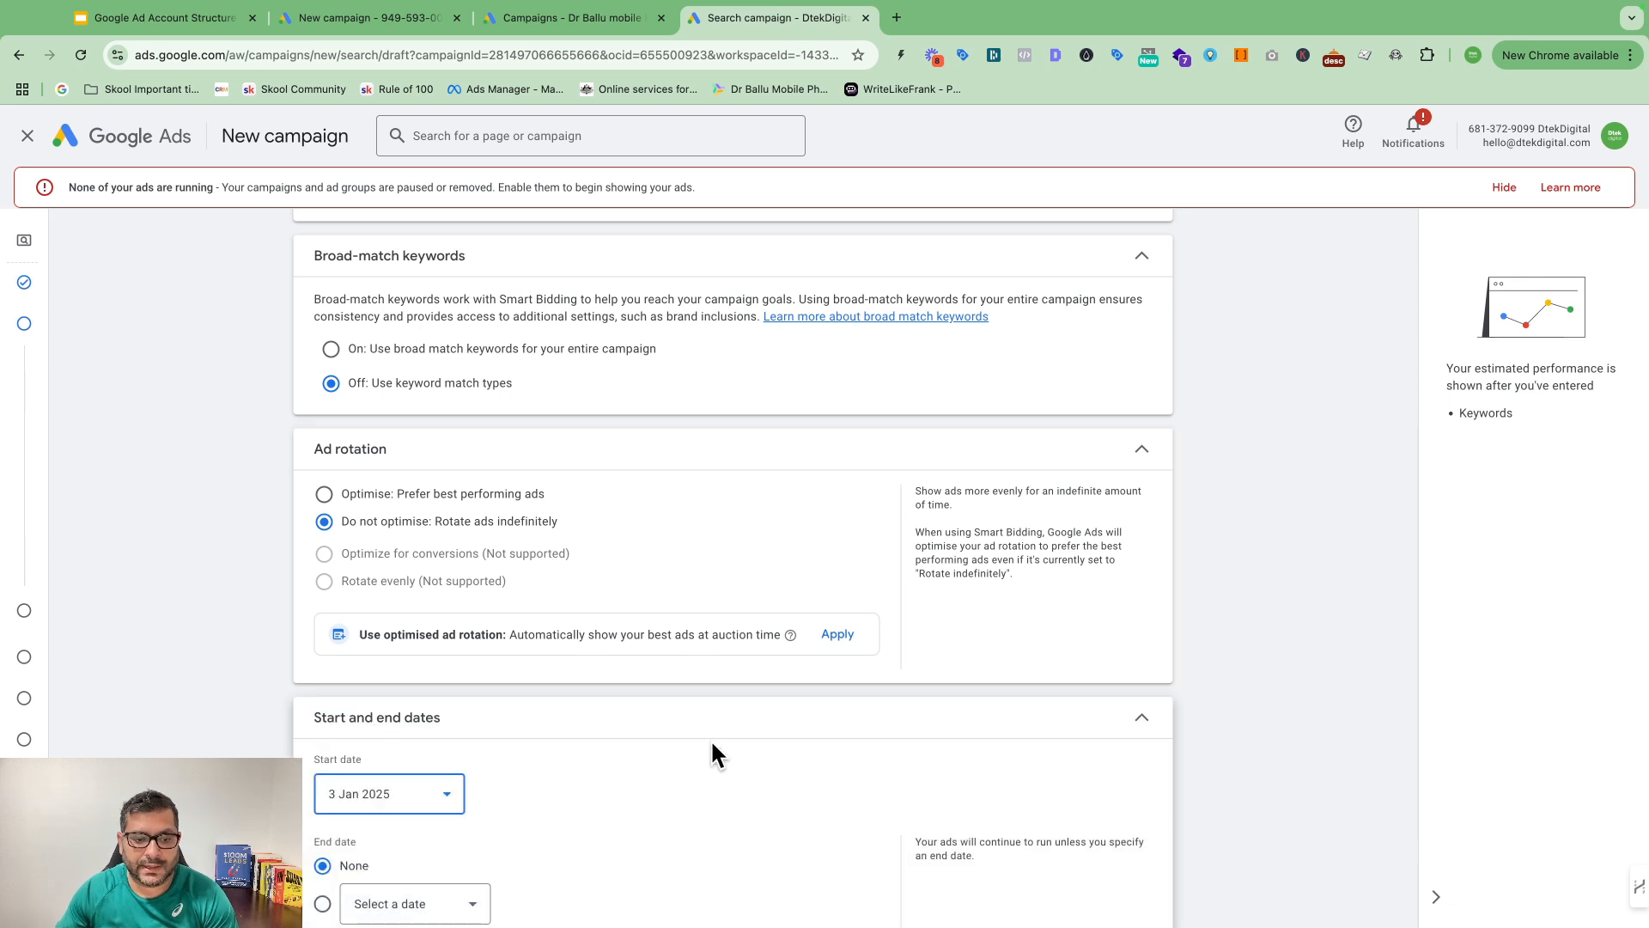
{"action": "scroll", "coordinate": [713, 756], "scroll_direction": "down", "scroll_amount": 2}
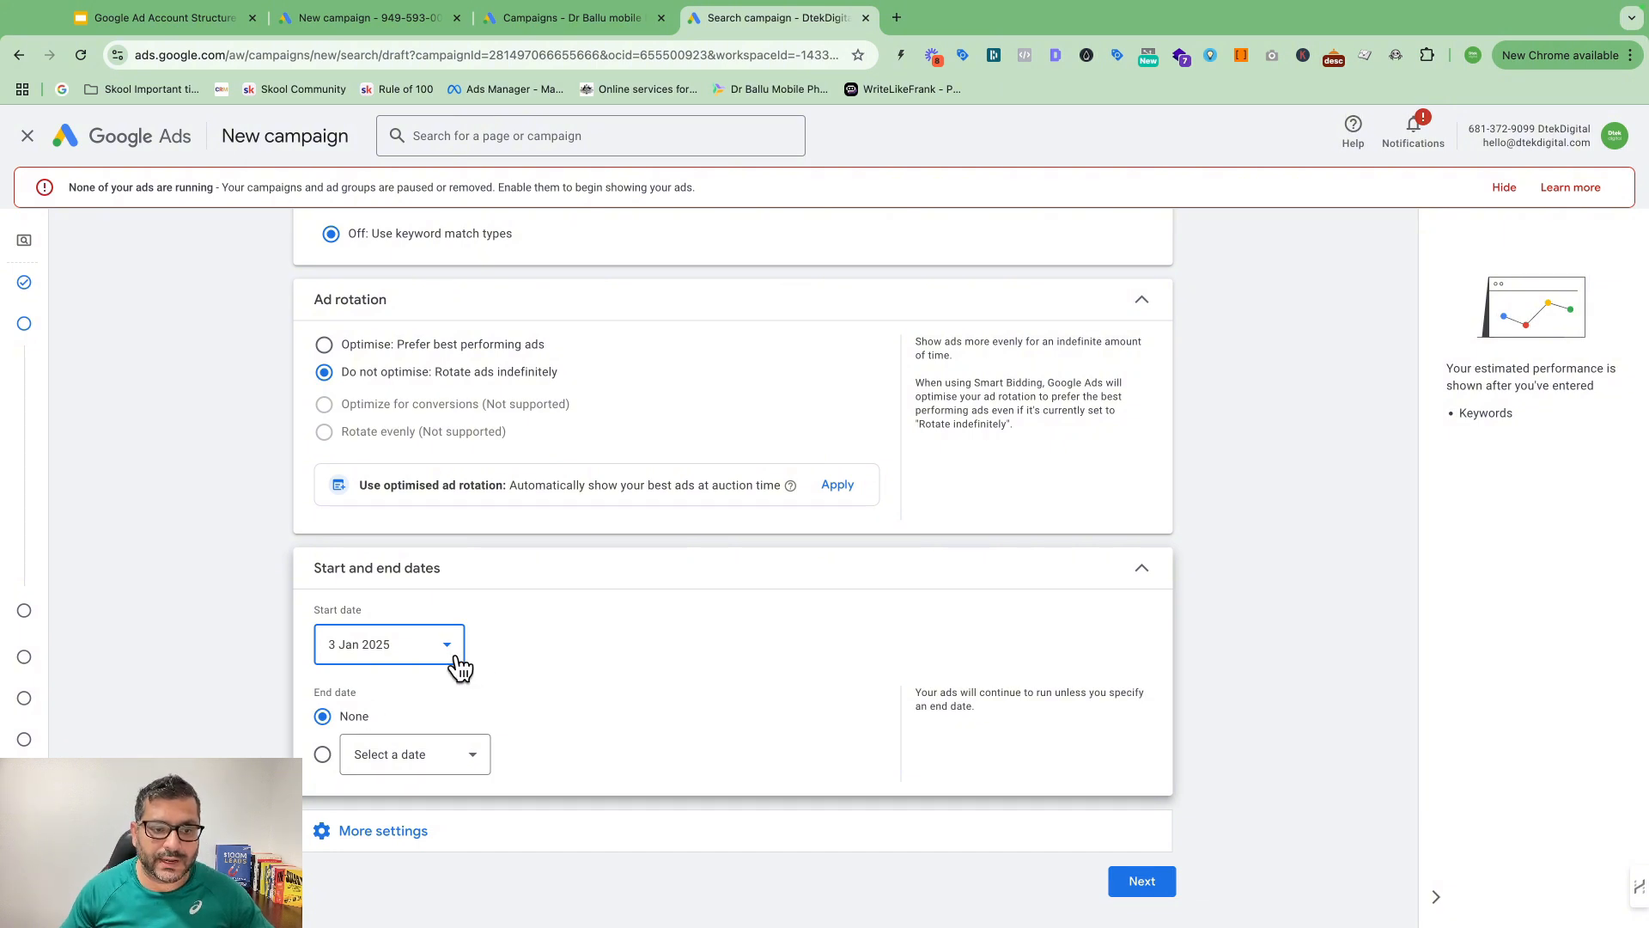
{"action": "left_click", "coordinate": [458, 764]}
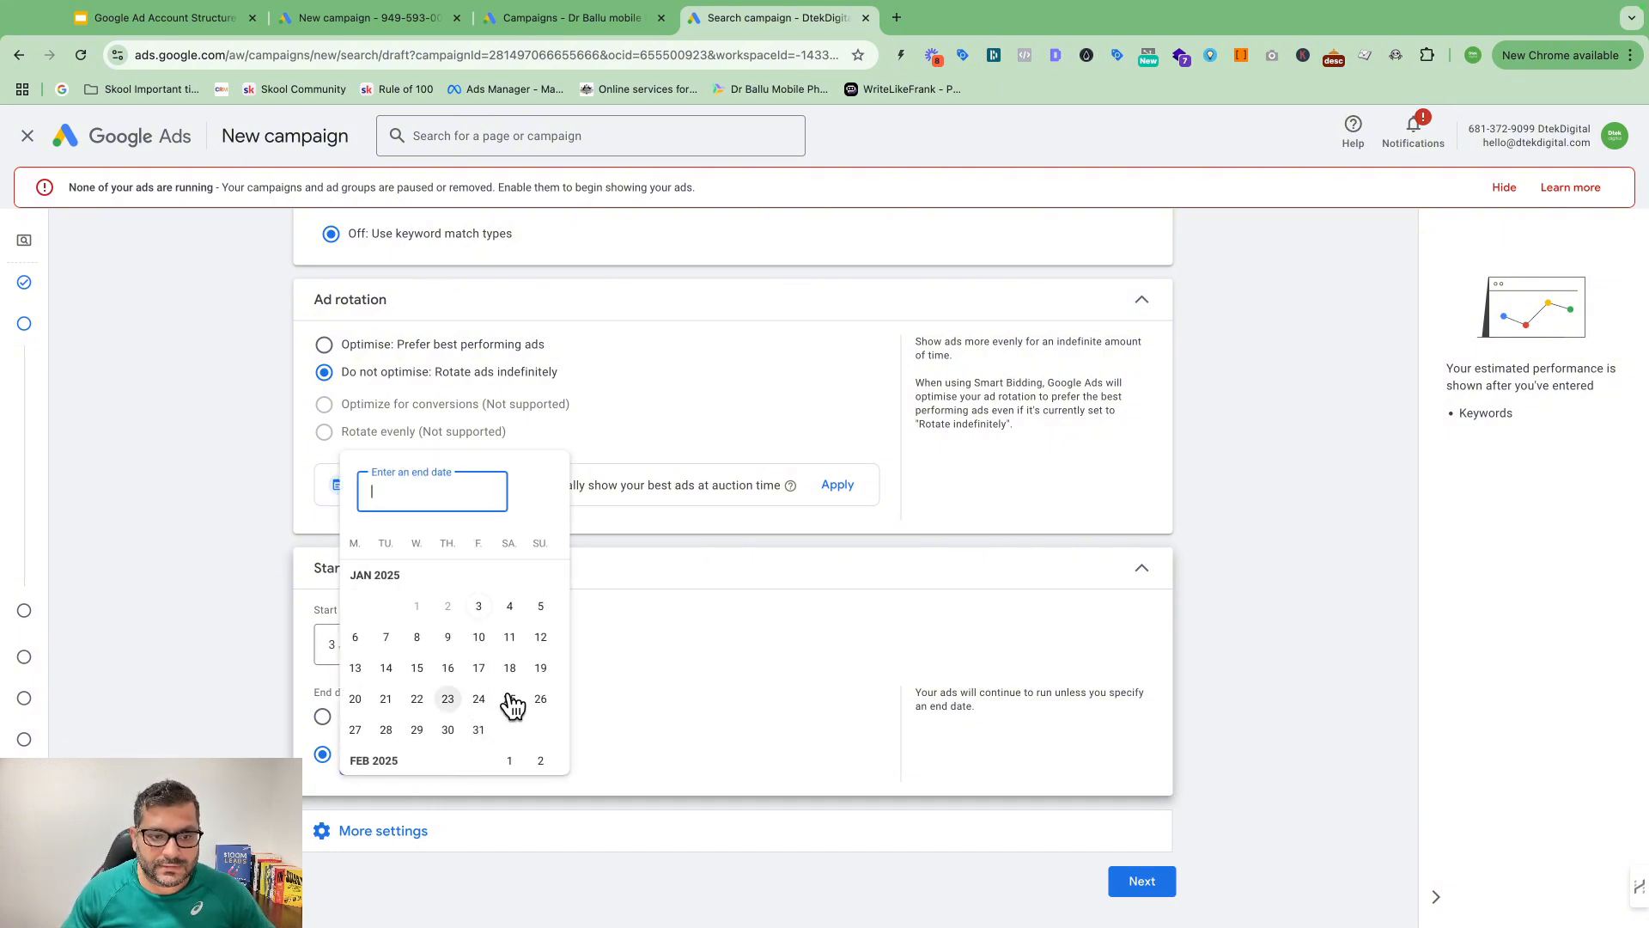
{"action": "left_click", "coordinate": [752, 688]}
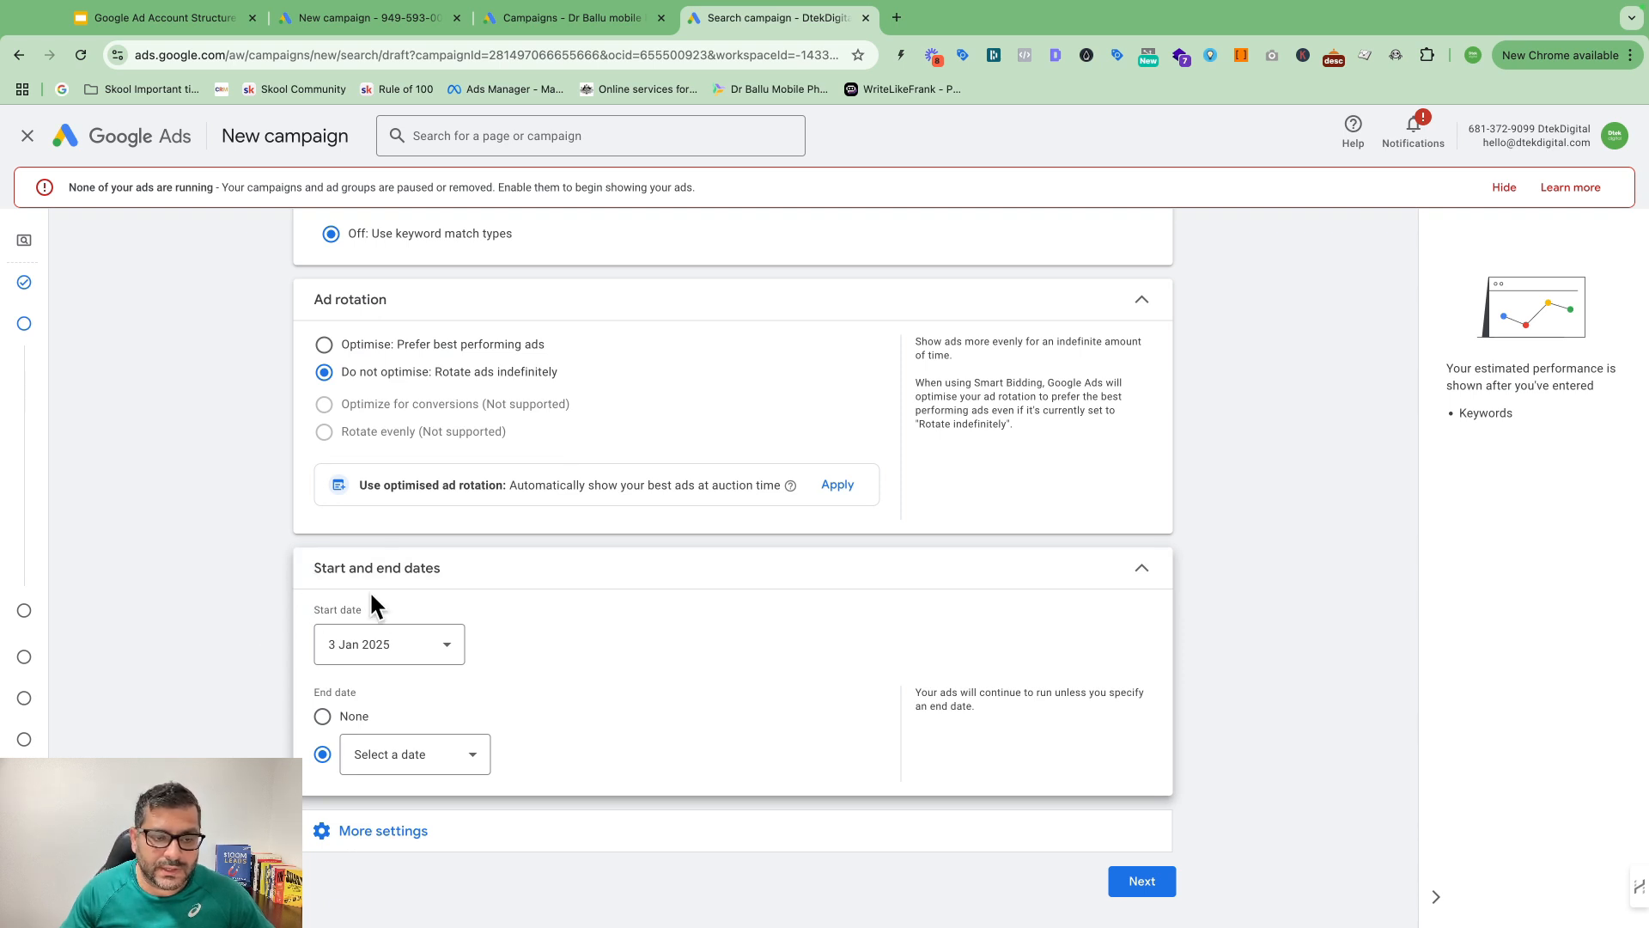
{"action": "left_click", "coordinate": [432, 658]}
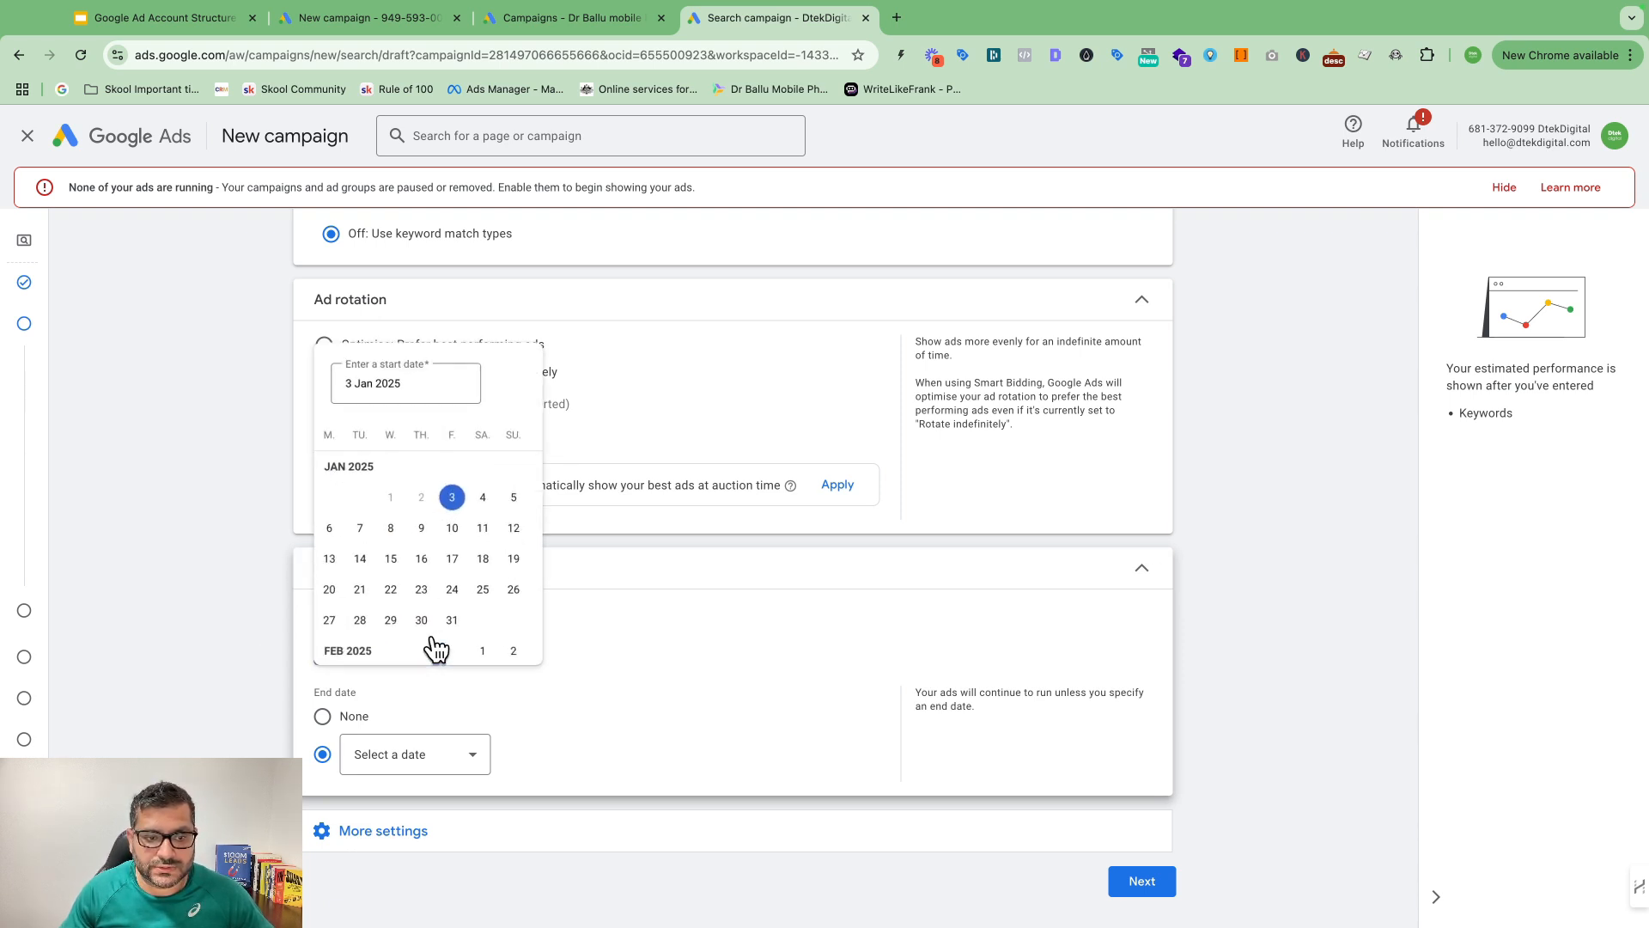
{"action": "left_click", "coordinate": [610, 619]}
{"action": "left_click", "coordinate": [323, 717]}
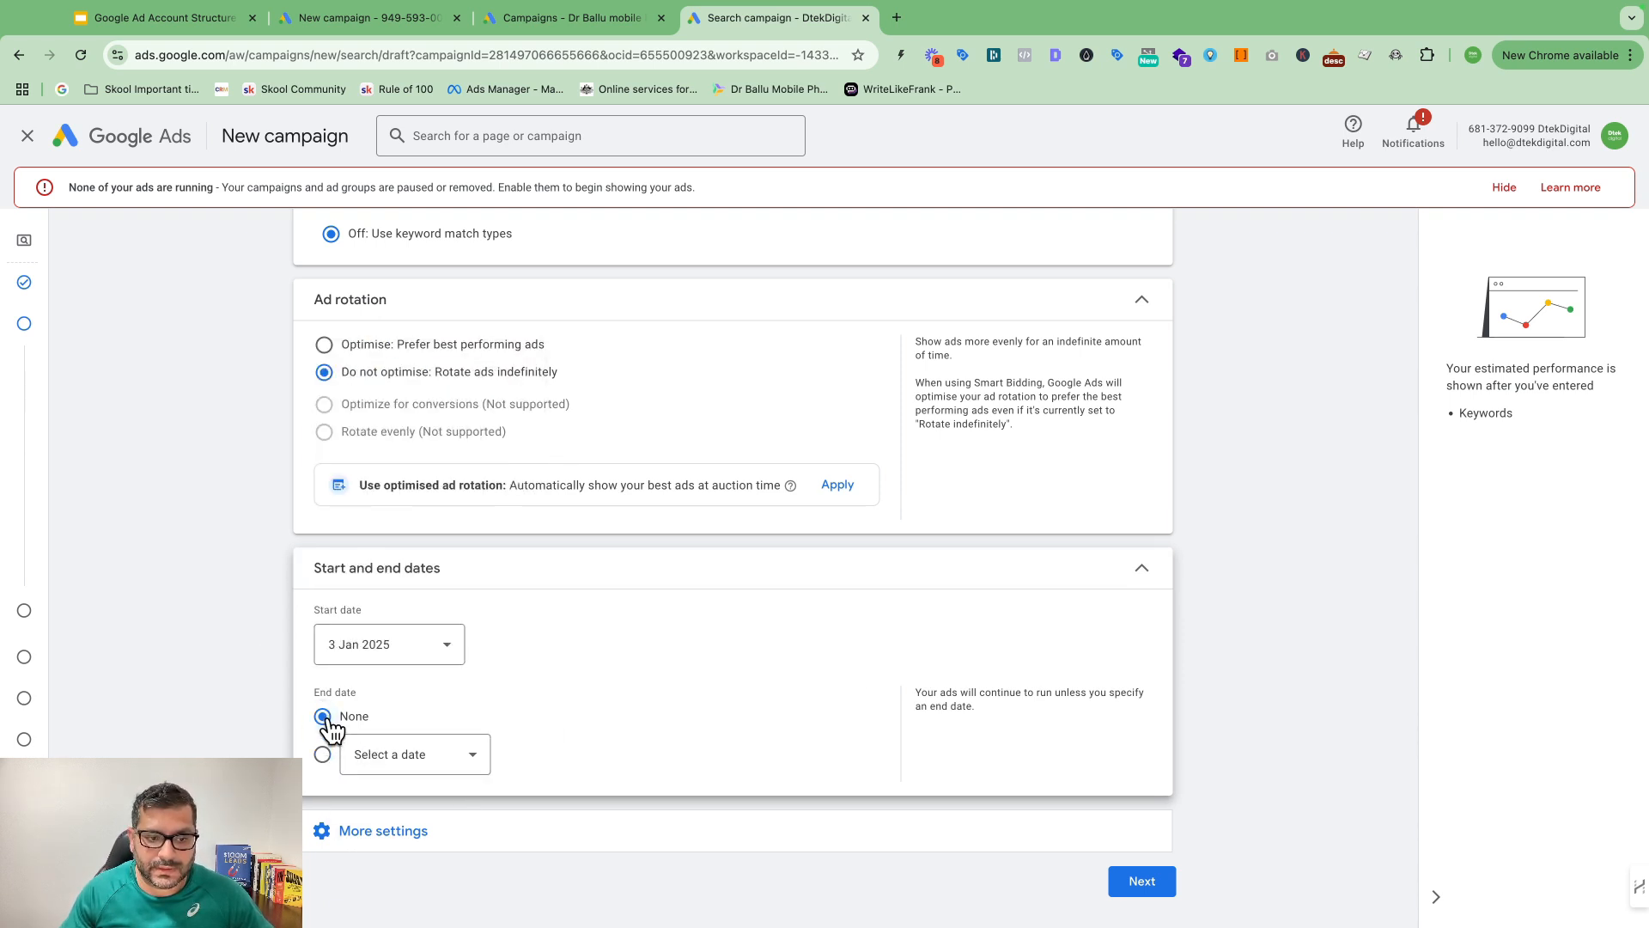
Step: Check the ad schedule days, keeping Mondays - Fridays unchanged
{"action": "left_click", "coordinate": [398, 834]}
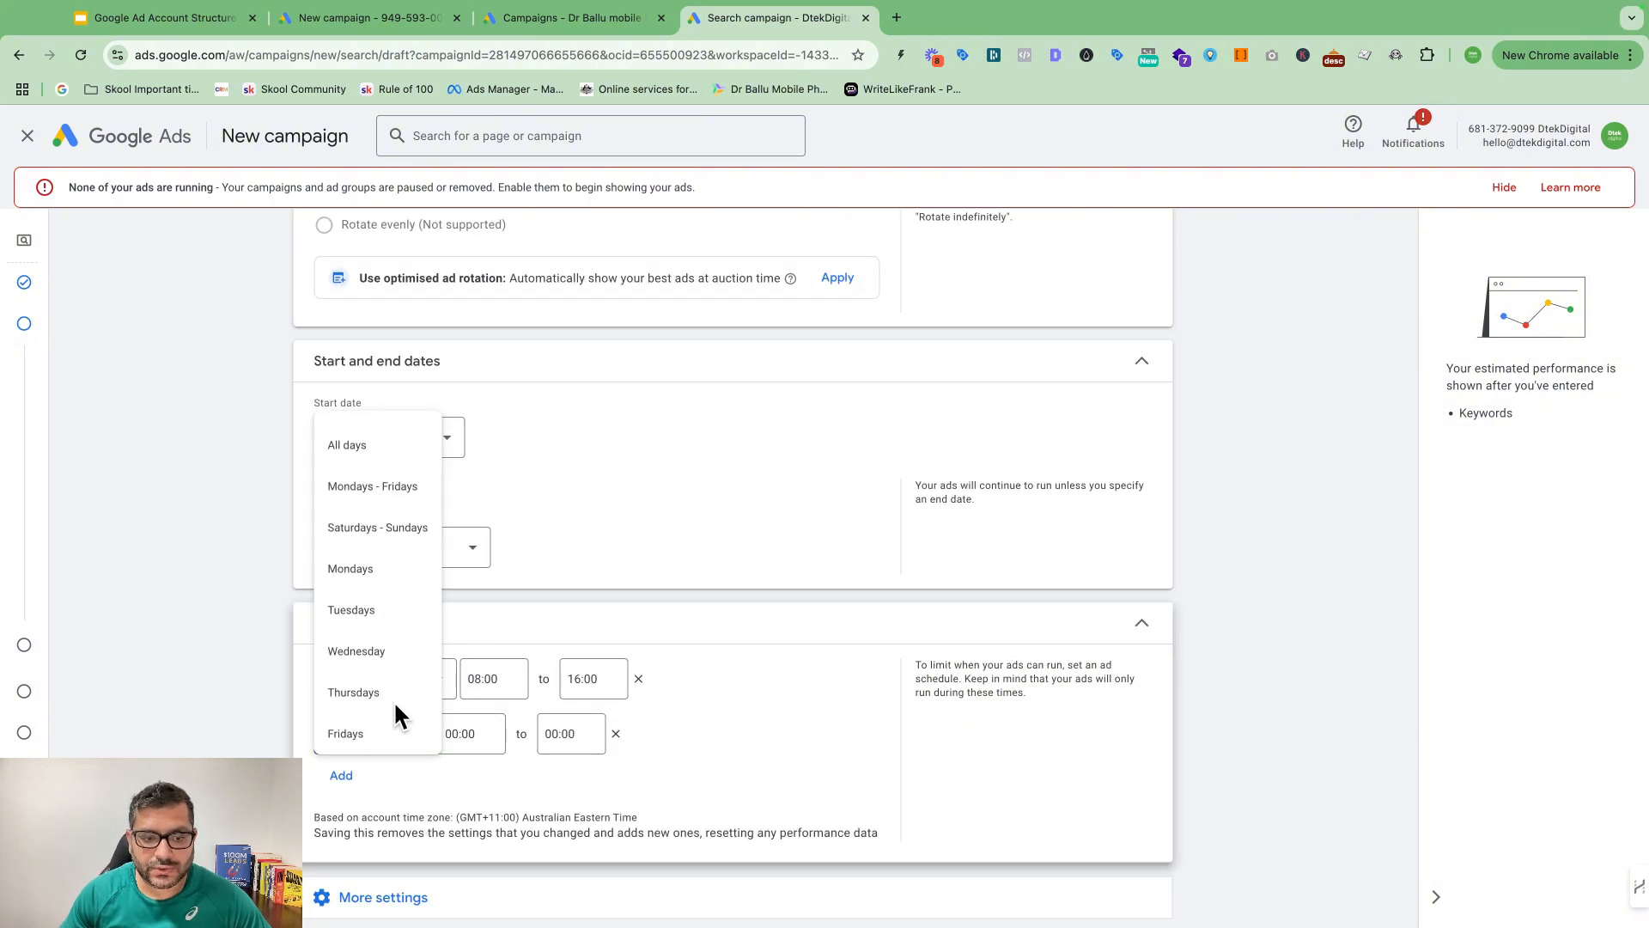
{"action": "left_click", "coordinate": [705, 762]}
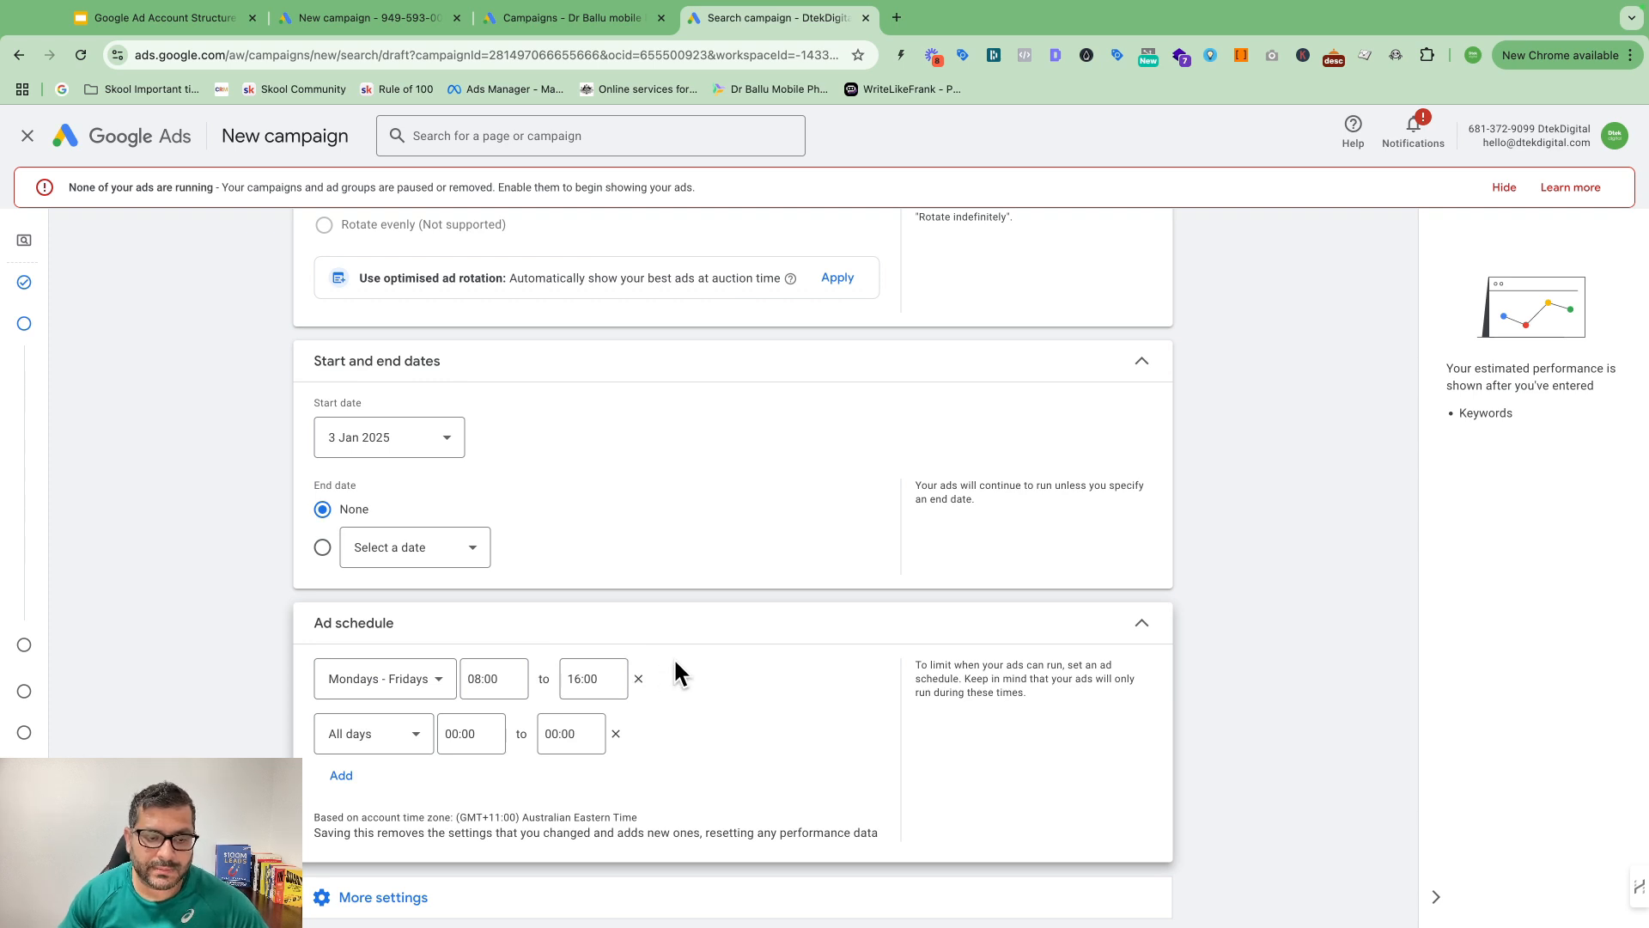
{"action": "scroll", "coordinate": [680, 672], "scroll_direction": "down", "scroll_amount": 1}
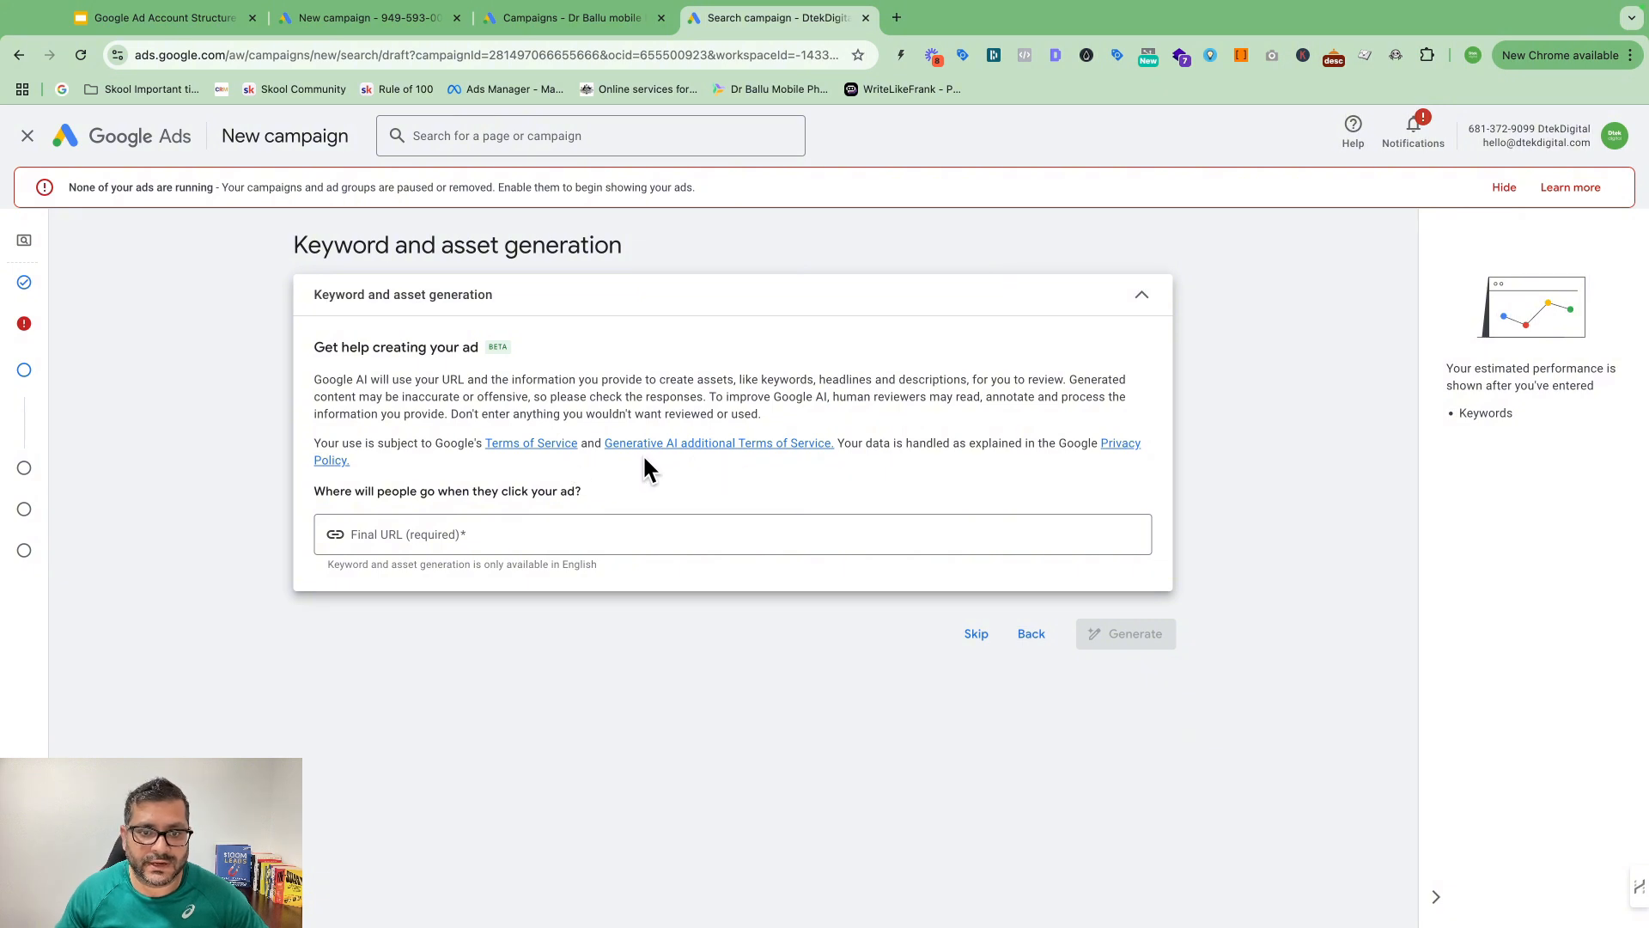
Step: Skip keyword and asset generation, then review the empty Keywords and Ads form fields
{"action": "left_click", "coordinate": [413, 528]}
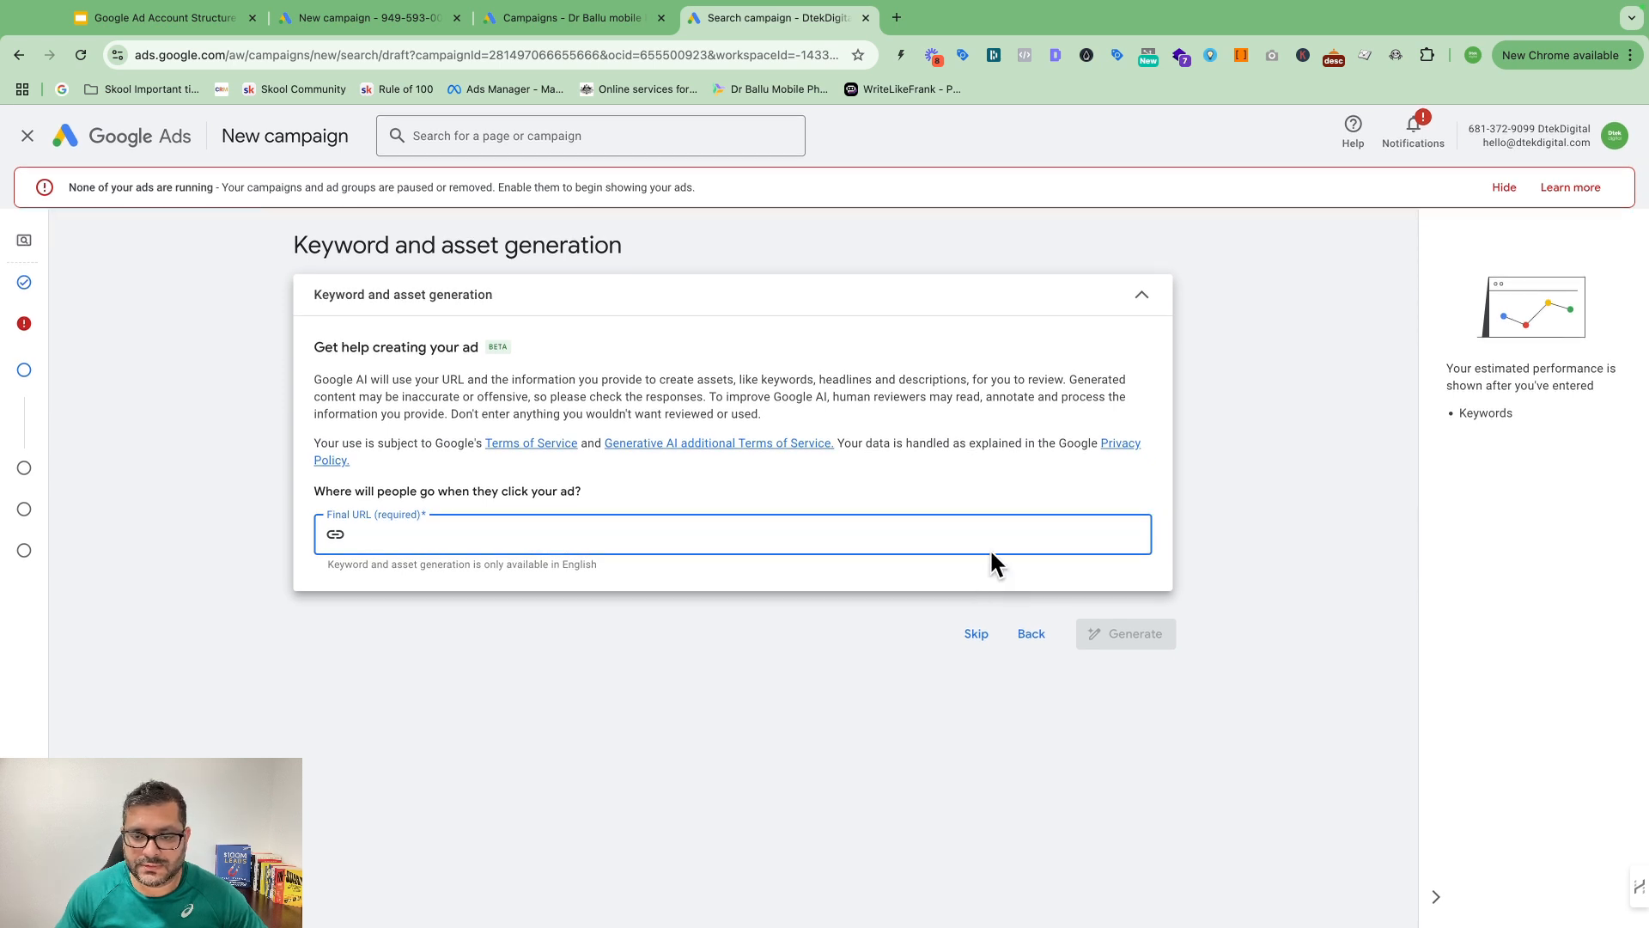
{"action": "left_click", "coordinate": [979, 635]}
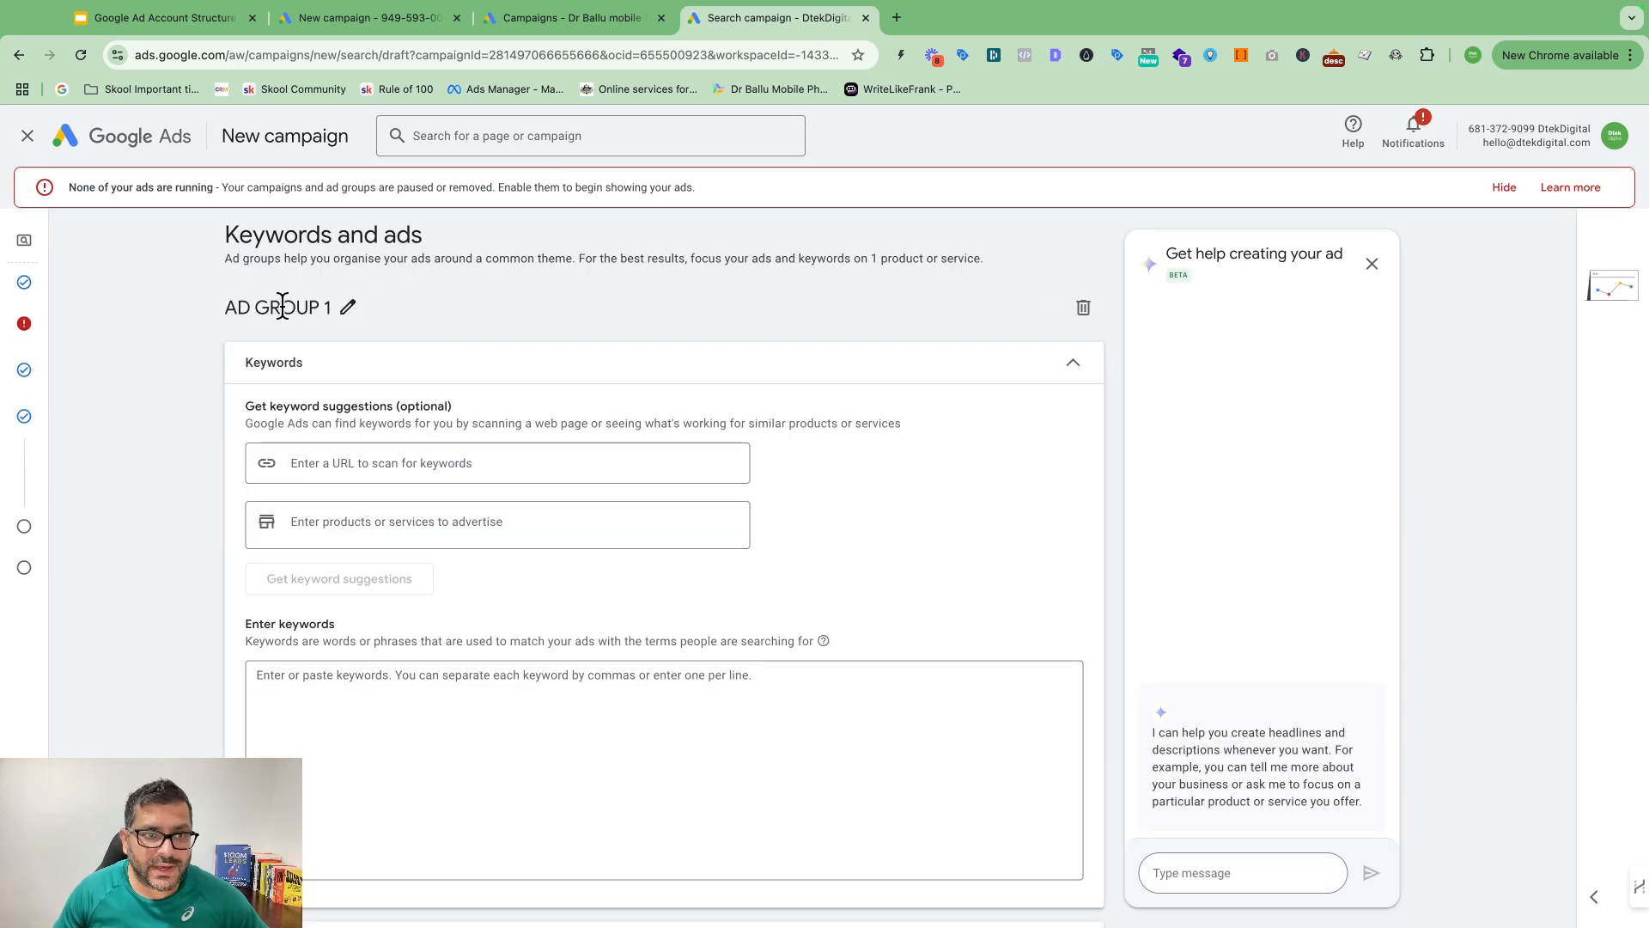
{"action": "scroll", "coordinate": [309, 256], "scroll_direction": "down", "scroll_amount": 1}
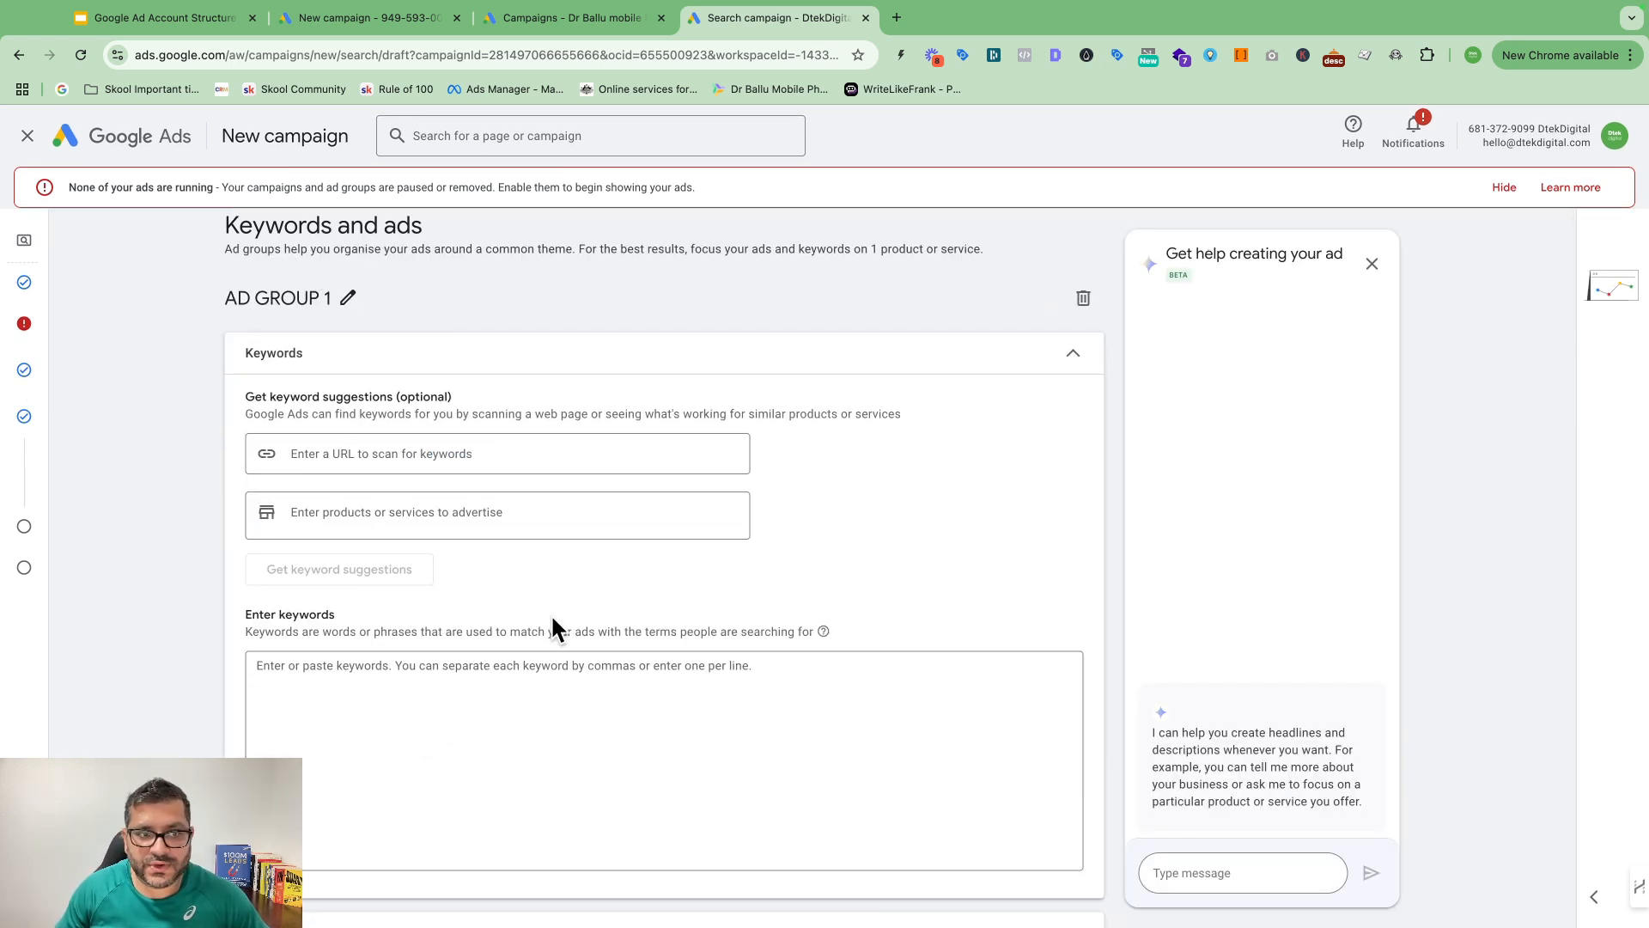
{"action": "scroll", "coordinate": [590, 560], "scroll_direction": "down", "scroll_amount": 5}
{"action": "scroll", "coordinate": [591, 571], "scroll_direction": "up", "scroll_amount": 5}
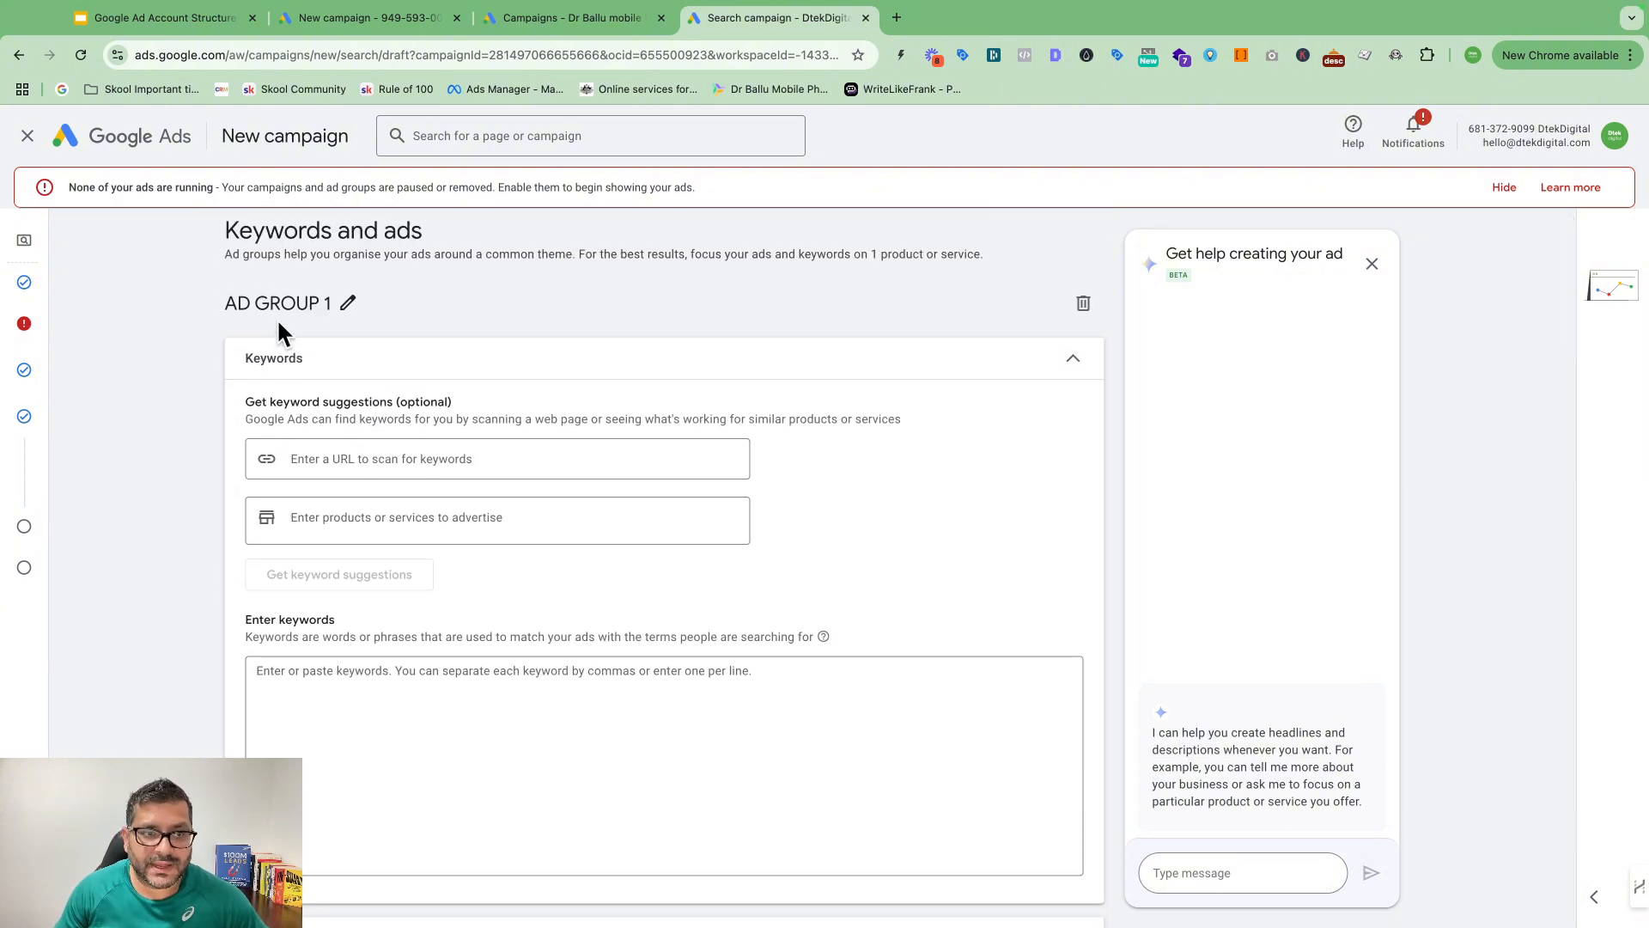
{"action": "scroll", "coordinate": [854, 545], "scroll_direction": "down", "scroll_amount": 8}
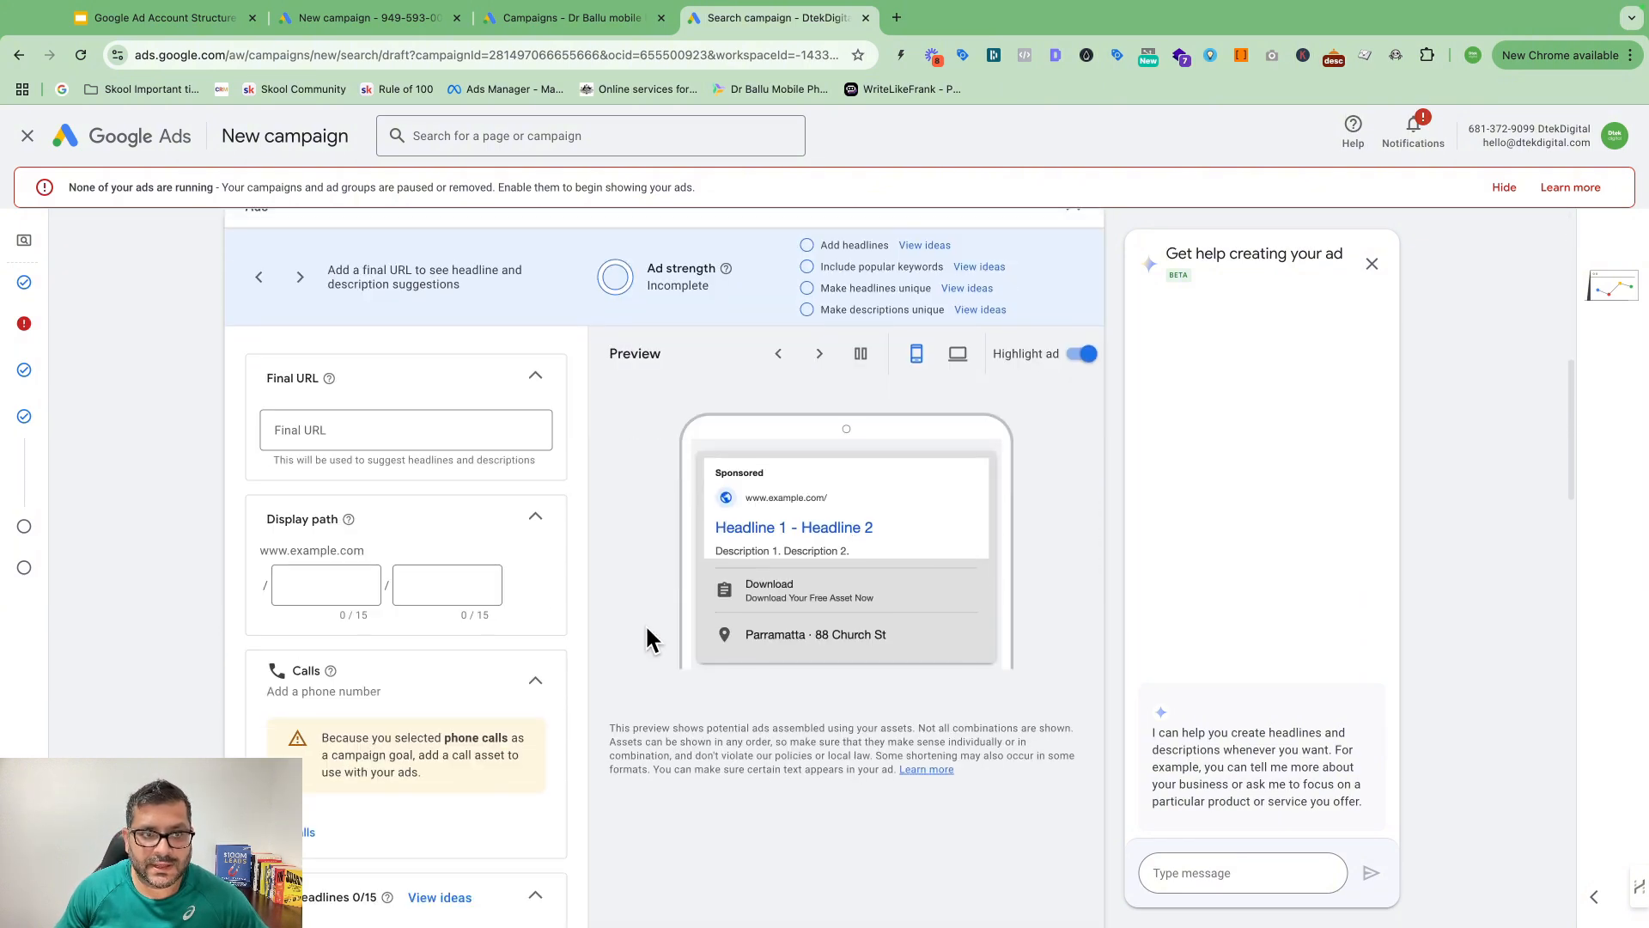
{"action": "scroll", "coordinate": [653, 627], "scroll_direction": "down", "scroll_amount": 6}
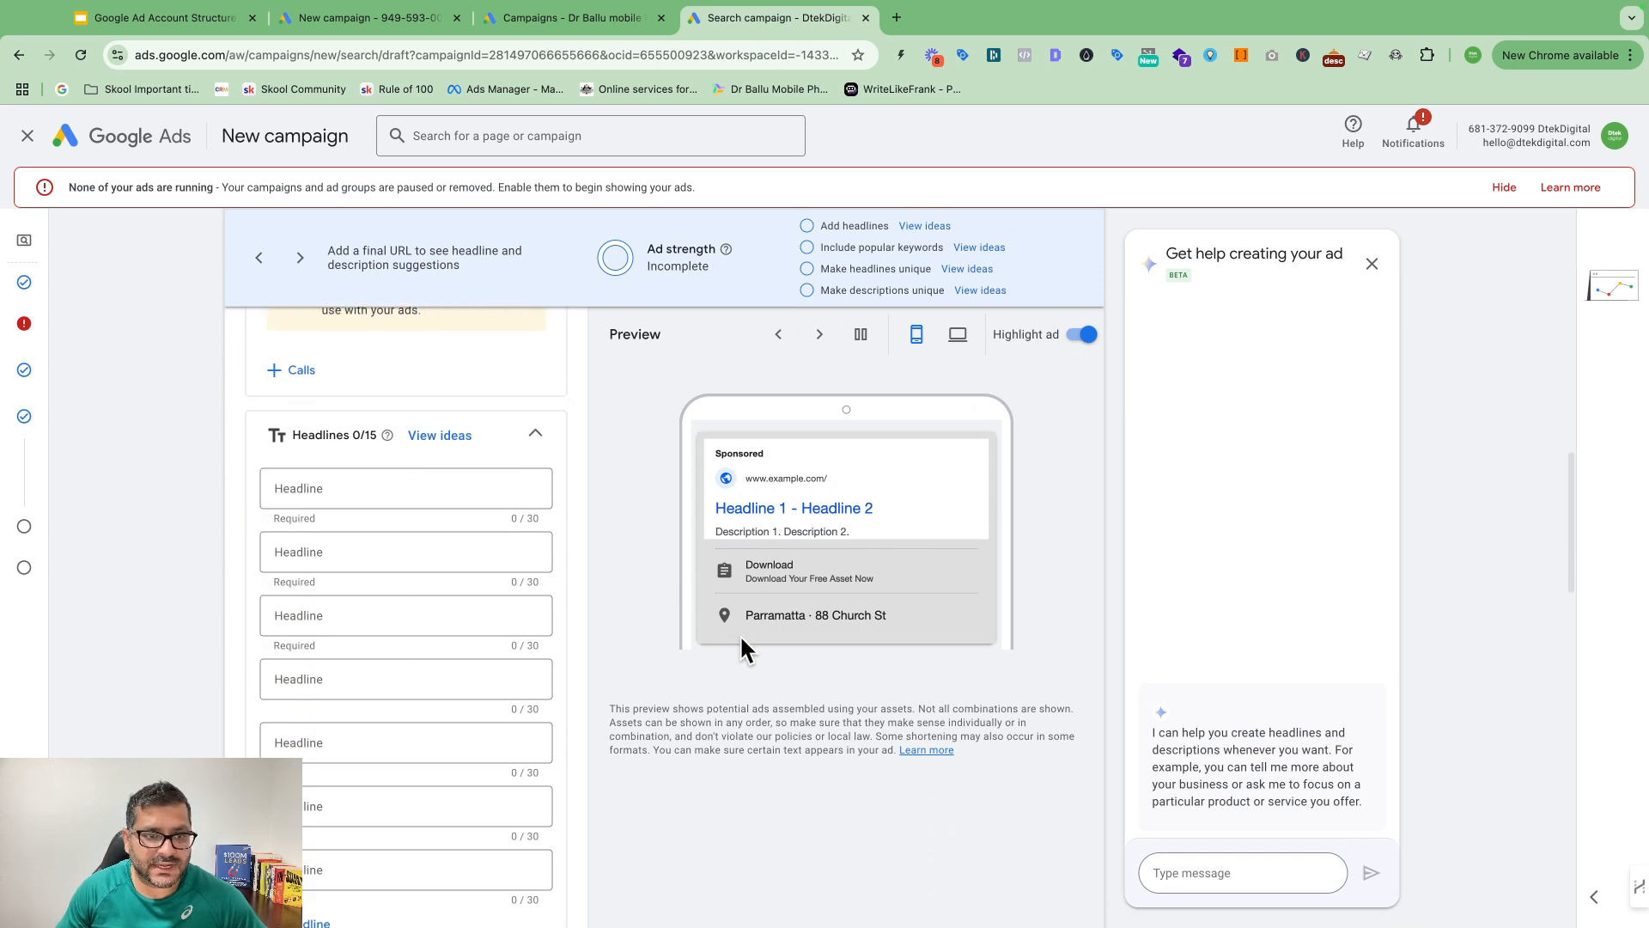
{"action": "scroll", "coordinate": [464, 460], "scroll_direction": "down", "scroll_amount": 3}
{"action": "scroll", "coordinate": [470, 457], "scroll_direction": "up", "scroll_amount": 4}
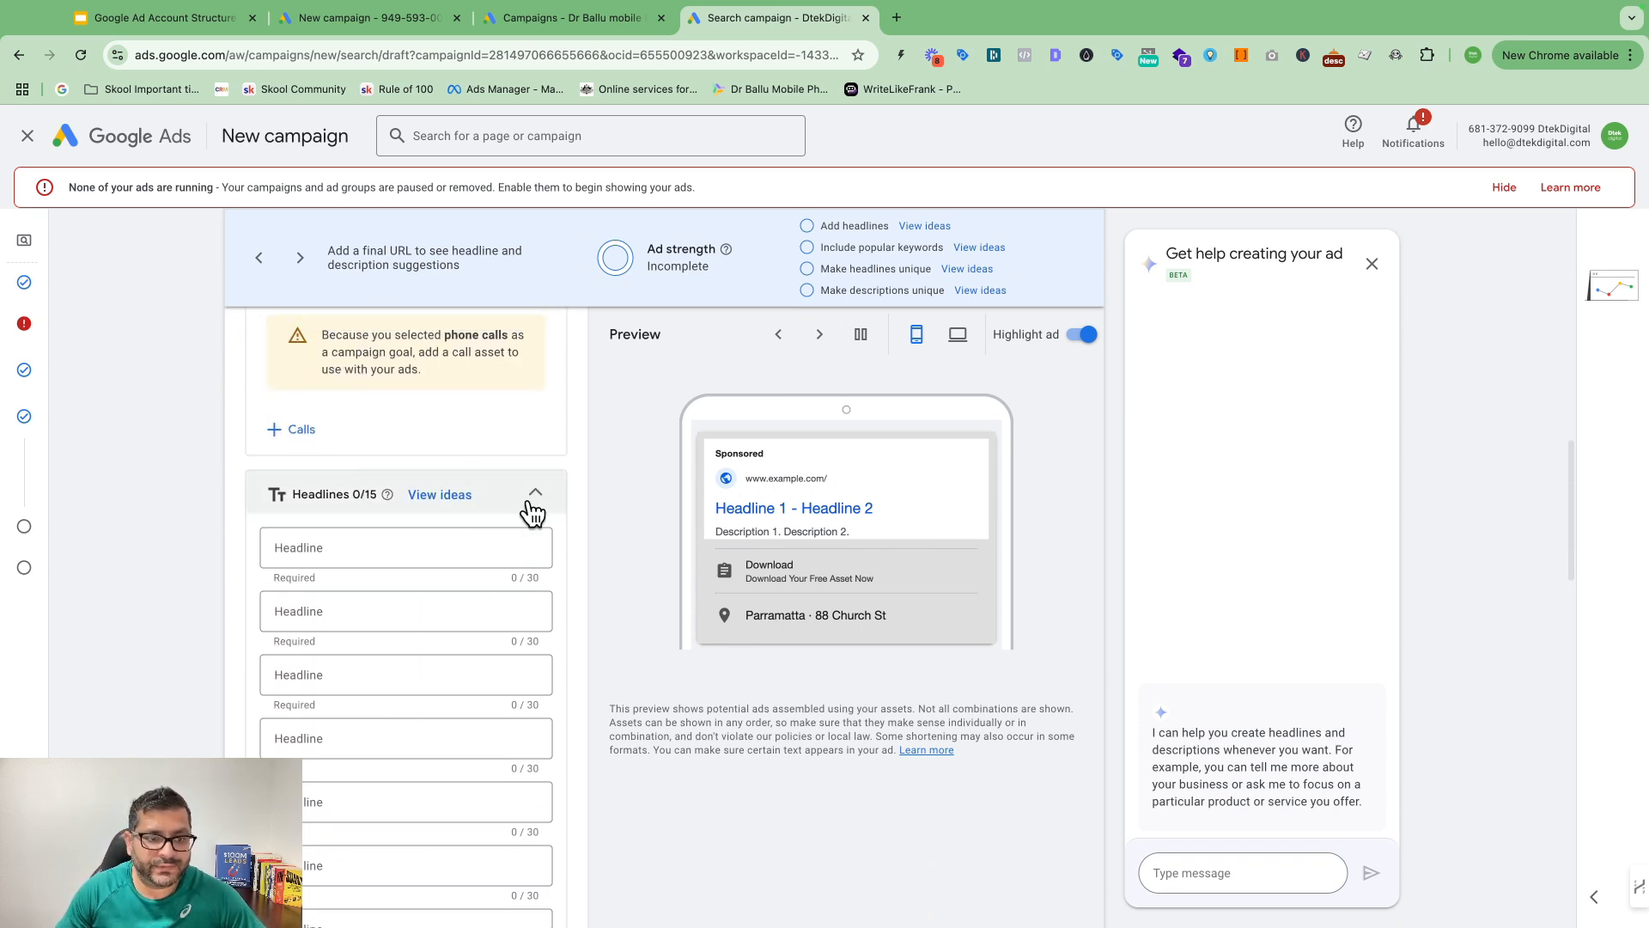
{"action": "scroll", "coordinate": [494, 558], "scroll_direction": "down", "scroll_amount": 5}
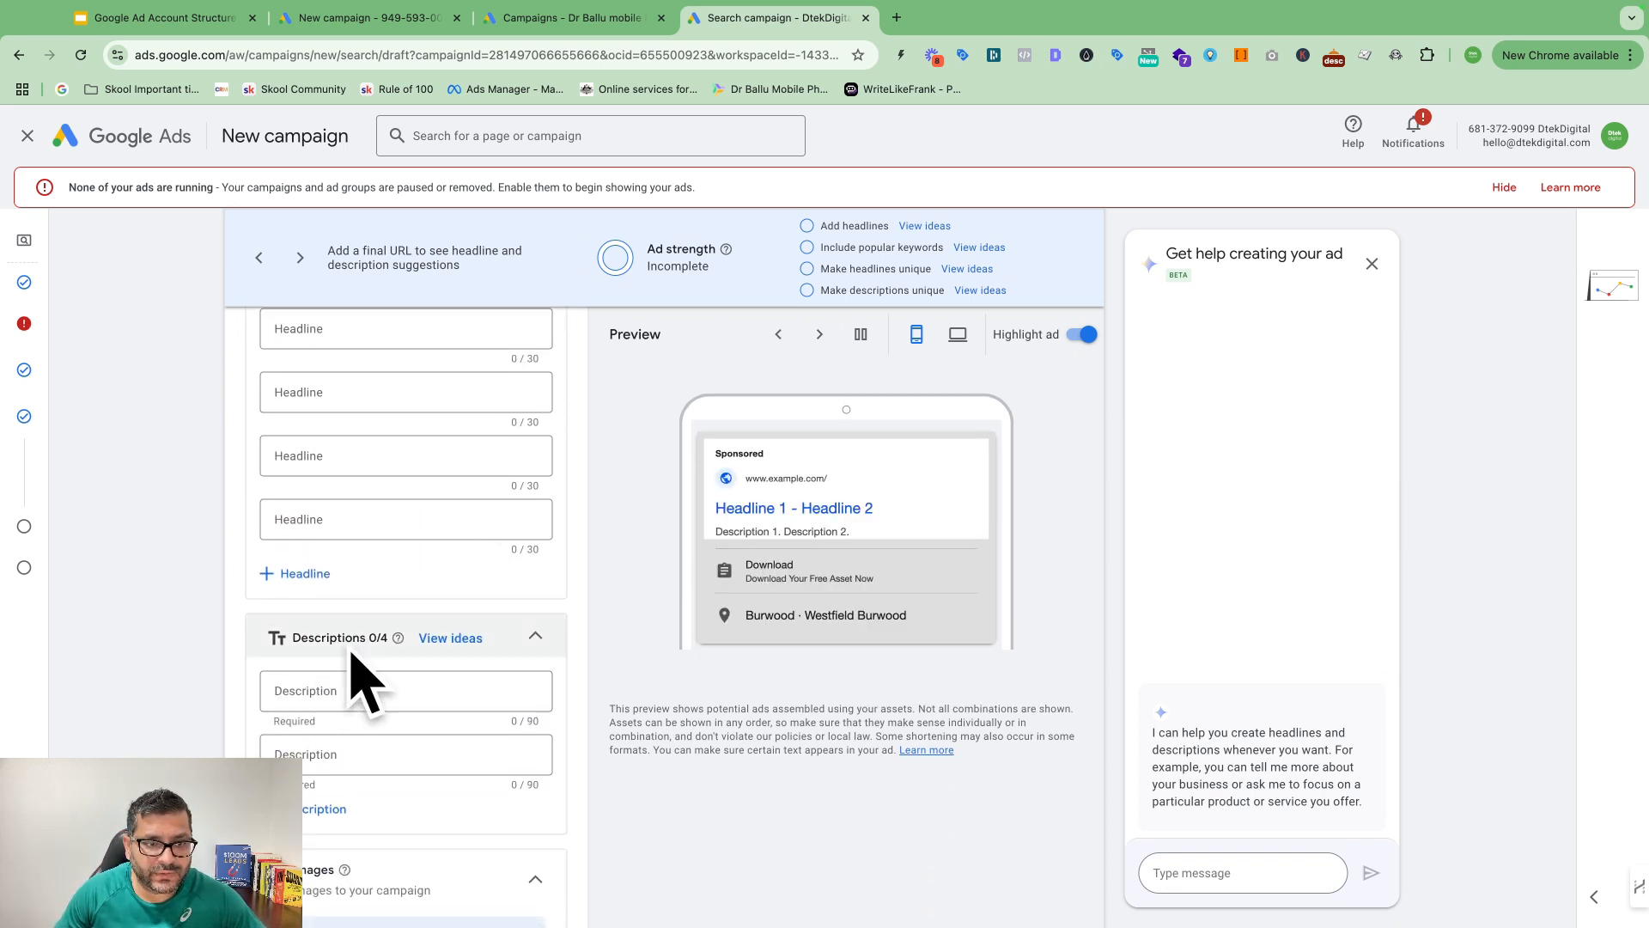
{"action": "scroll", "coordinate": [350, 654], "scroll_direction": "down", "scroll_amount": 5}
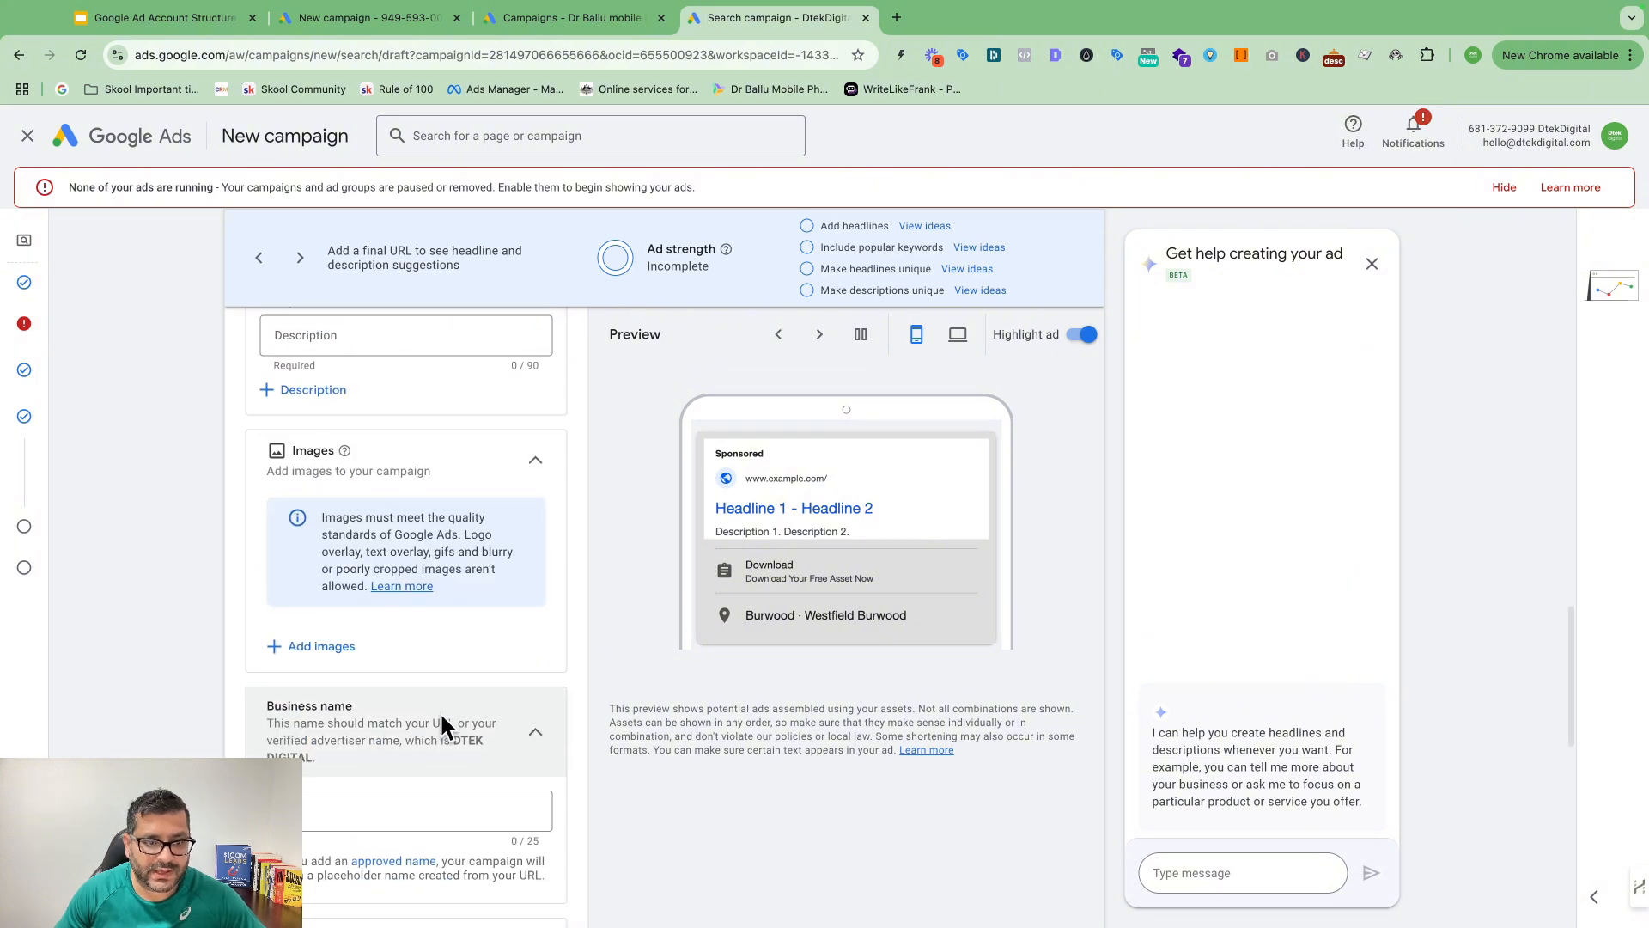
{"action": "scroll", "coordinate": [440, 722], "scroll_direction": "down", "scroll_amount": 3}
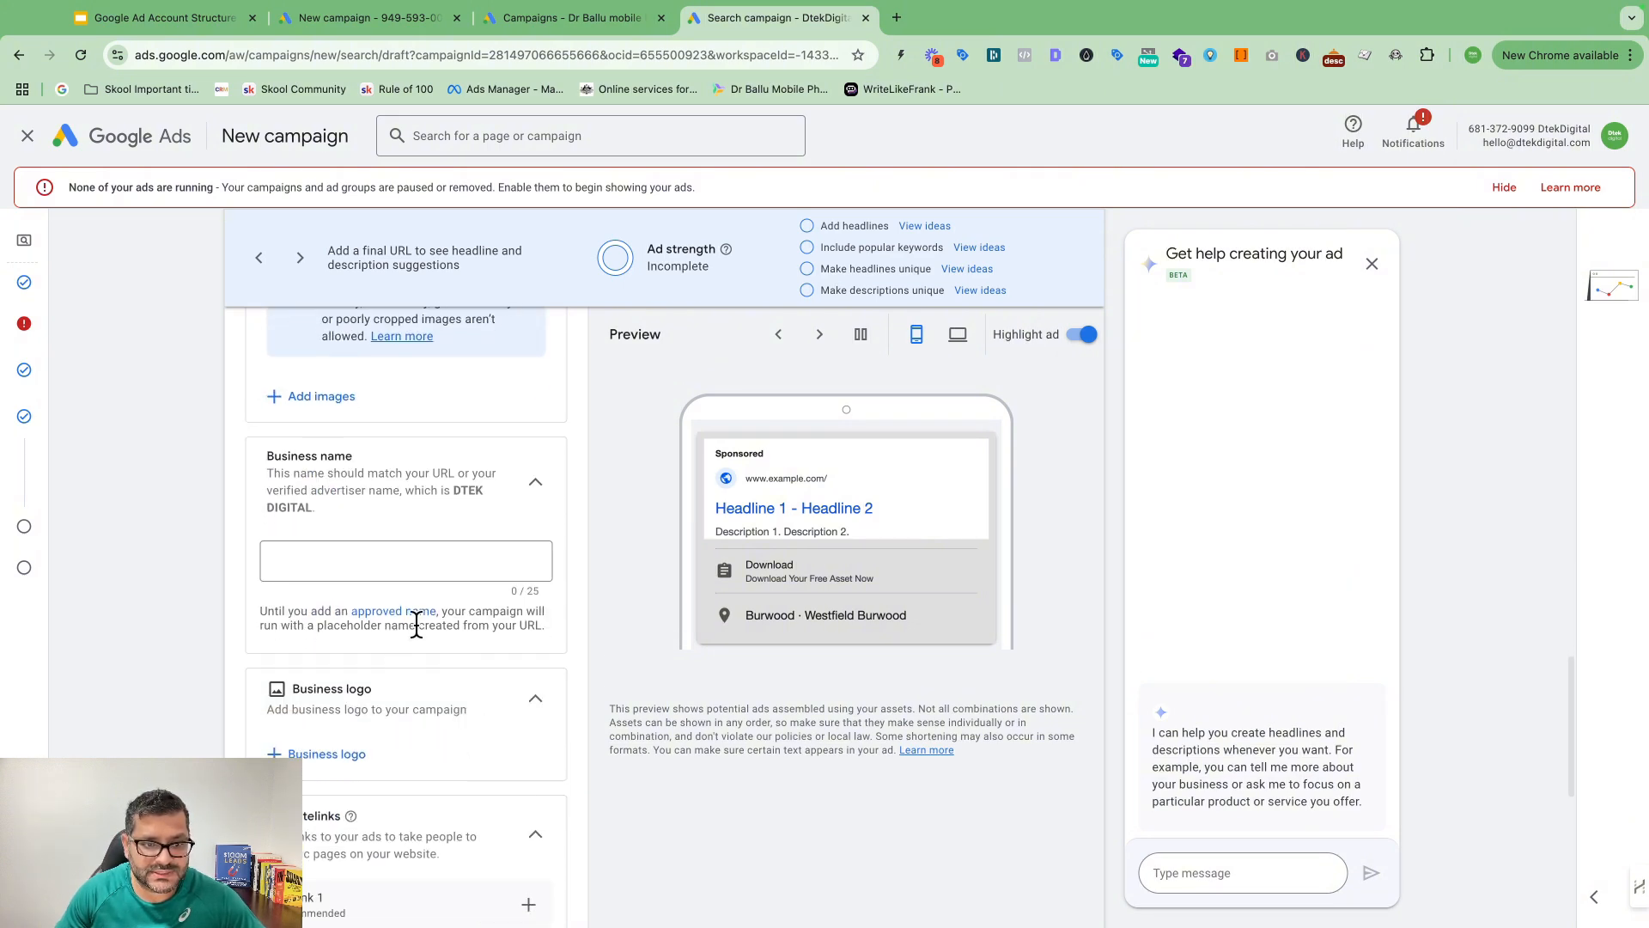
{"action": "scroll", "coordinate": [421, 670], "scroll_direction": "down", "scroll_amount": 5}
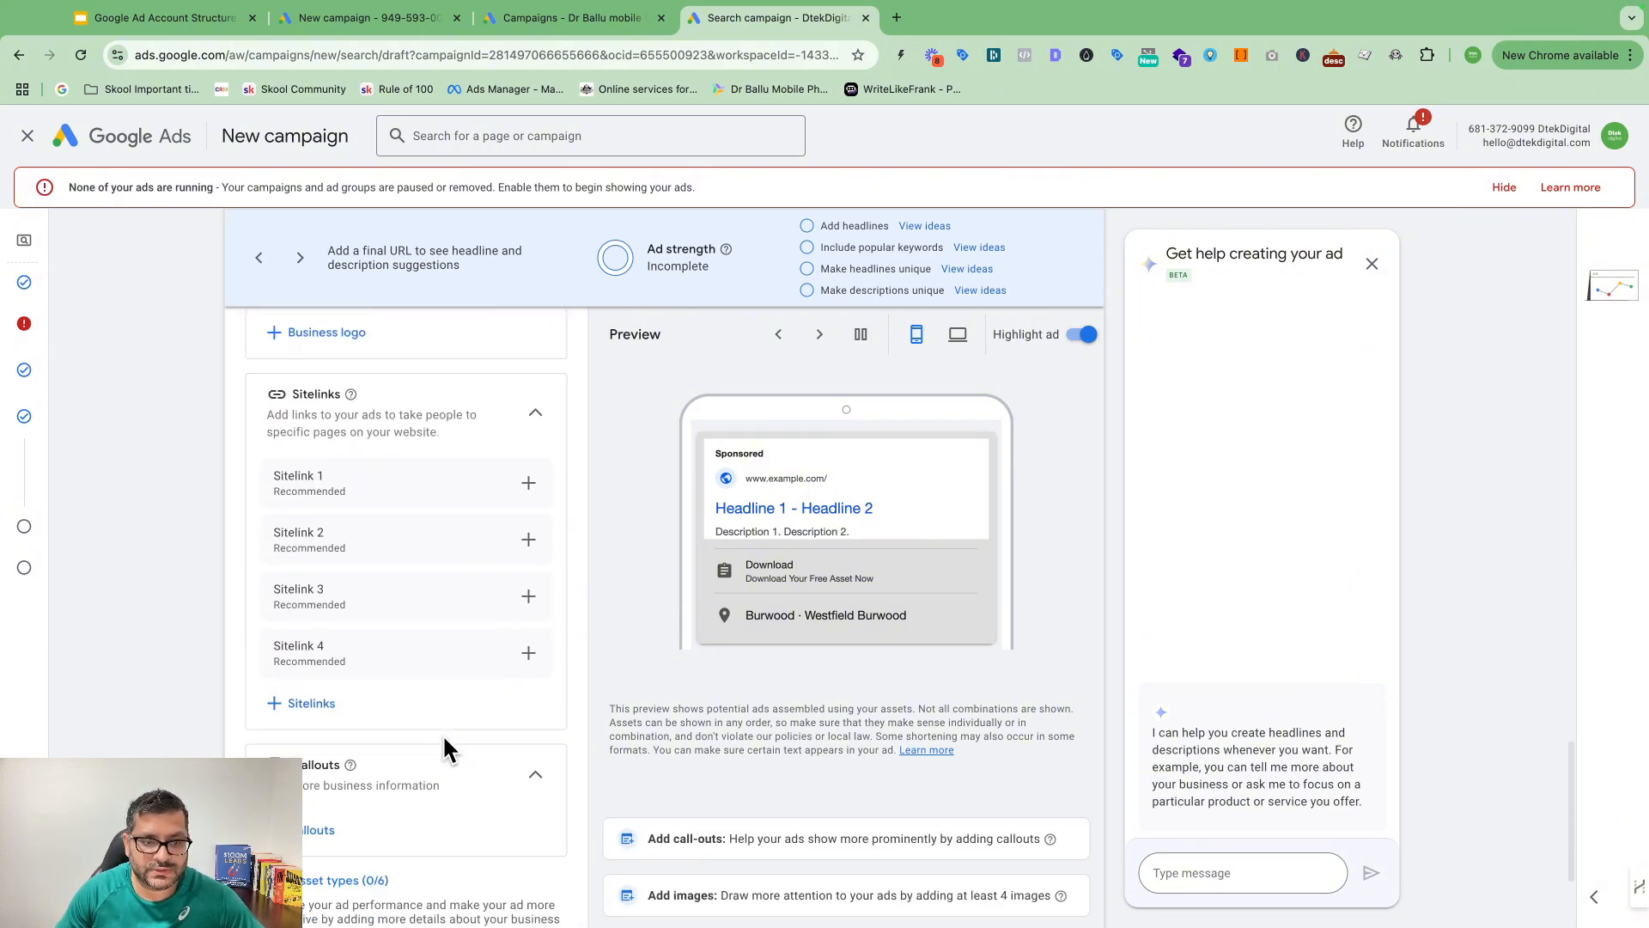
{"action": "scroll", "coordinate": [464, 705], "scroll_direction": "down", "scroll_amount": 3}
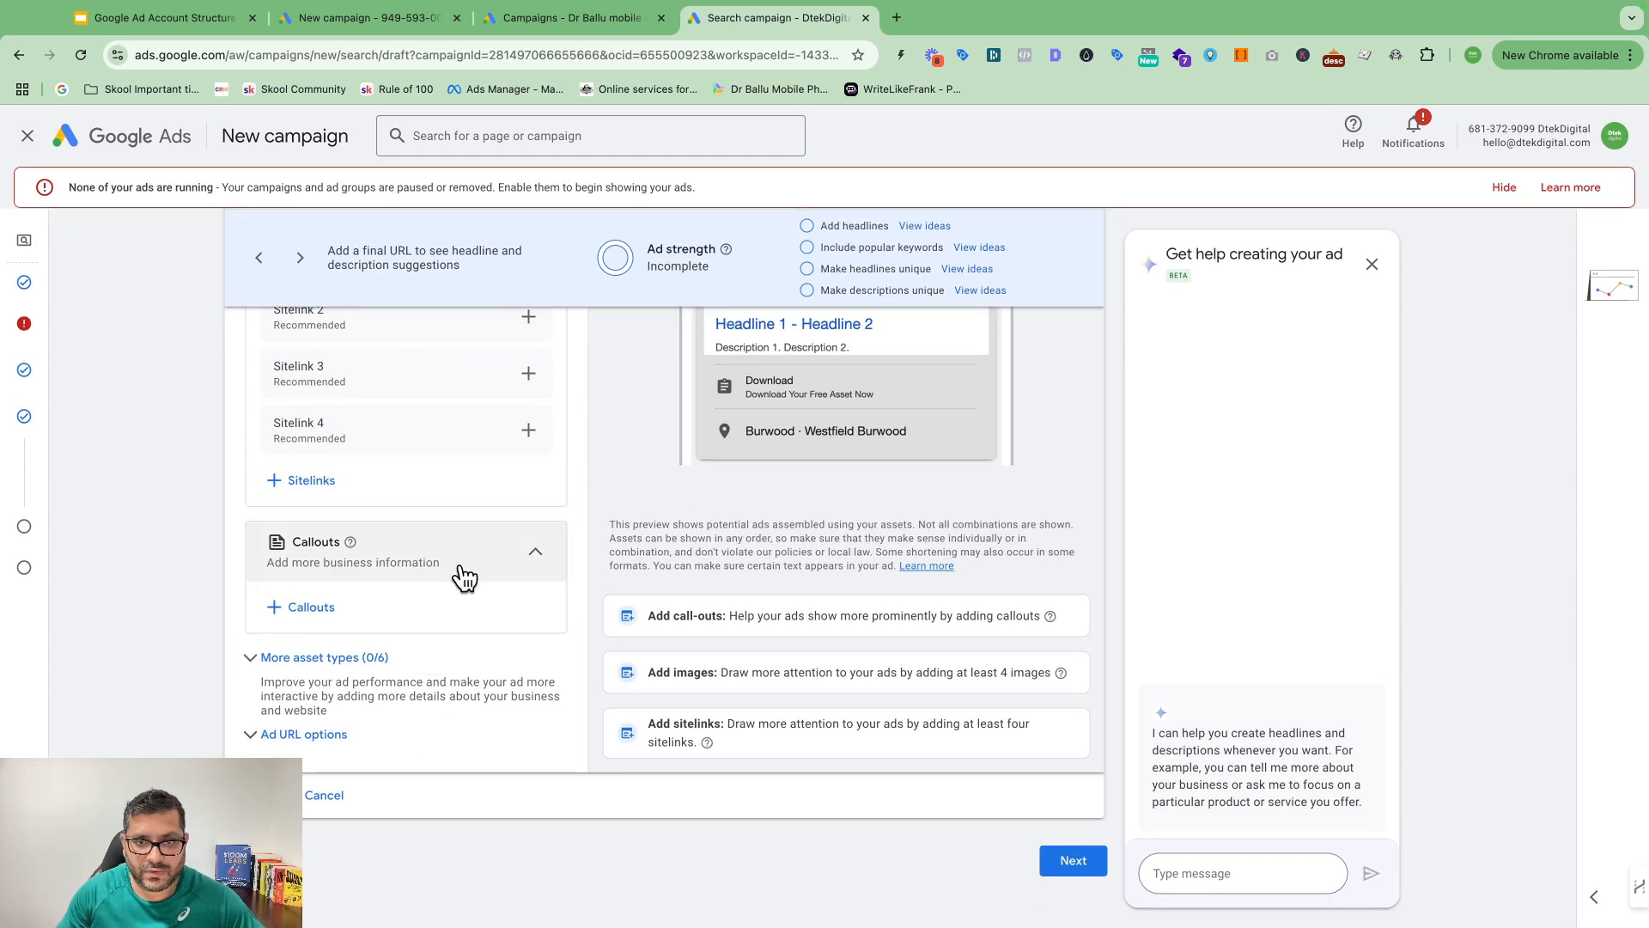
{"action": "scroll", "coordinate": [802, 571], "scroll_direction": "up", "scroll_amount": 10}
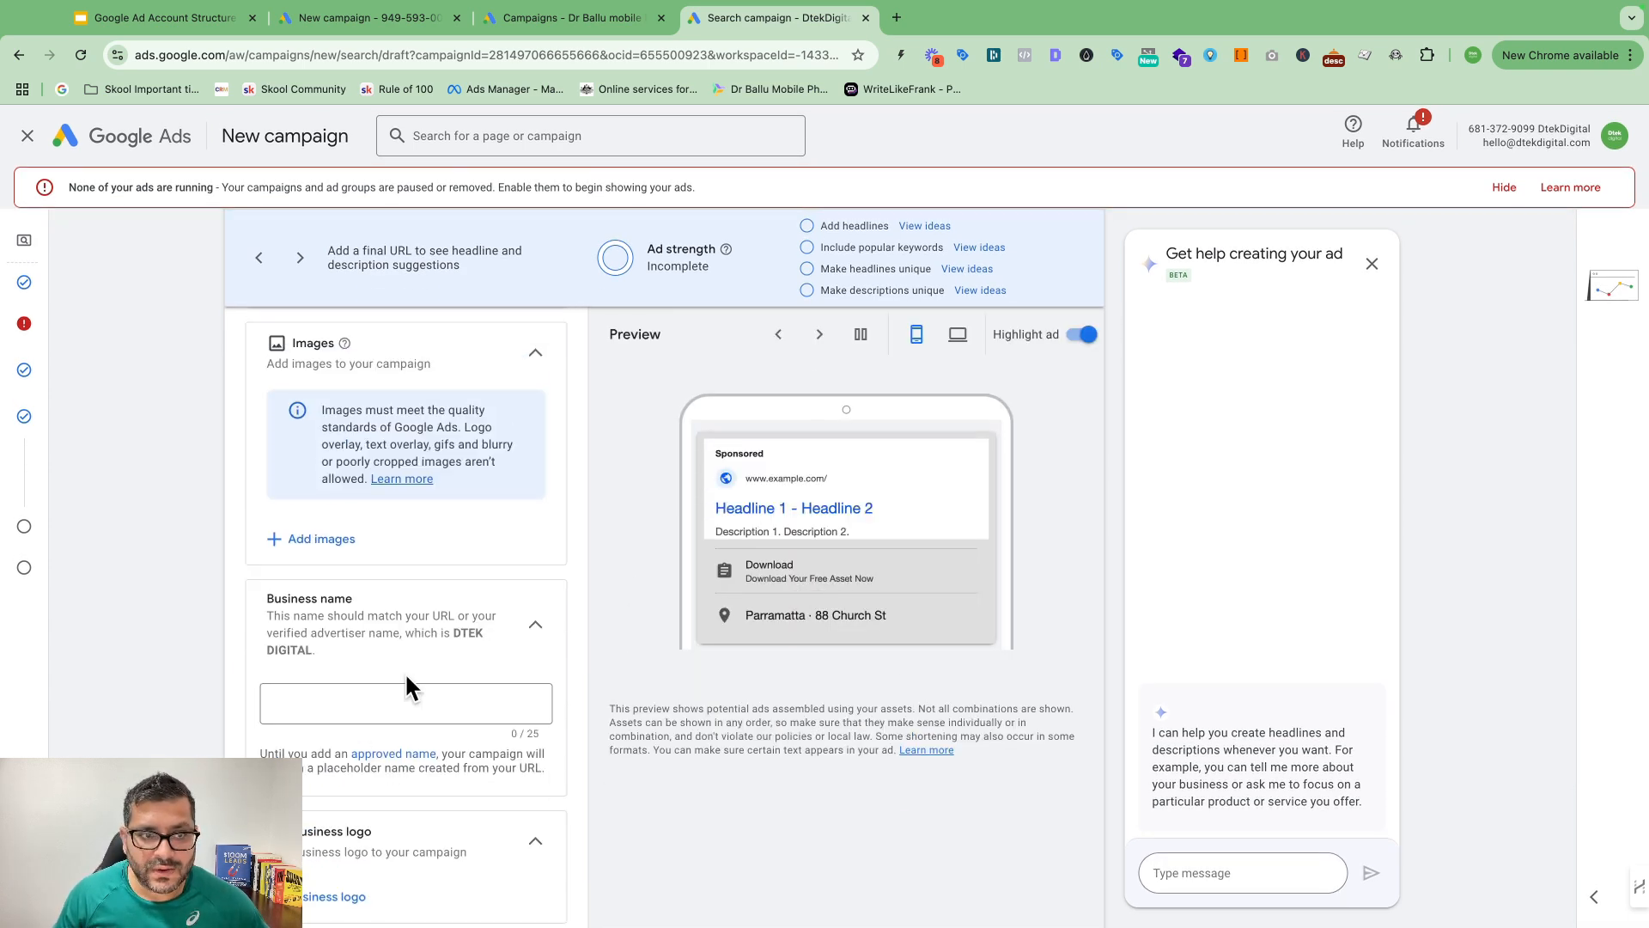
{"action": "scroll", "coordinate": [406, 675], "scroll_direction": "up", "scroll_amount": 15}
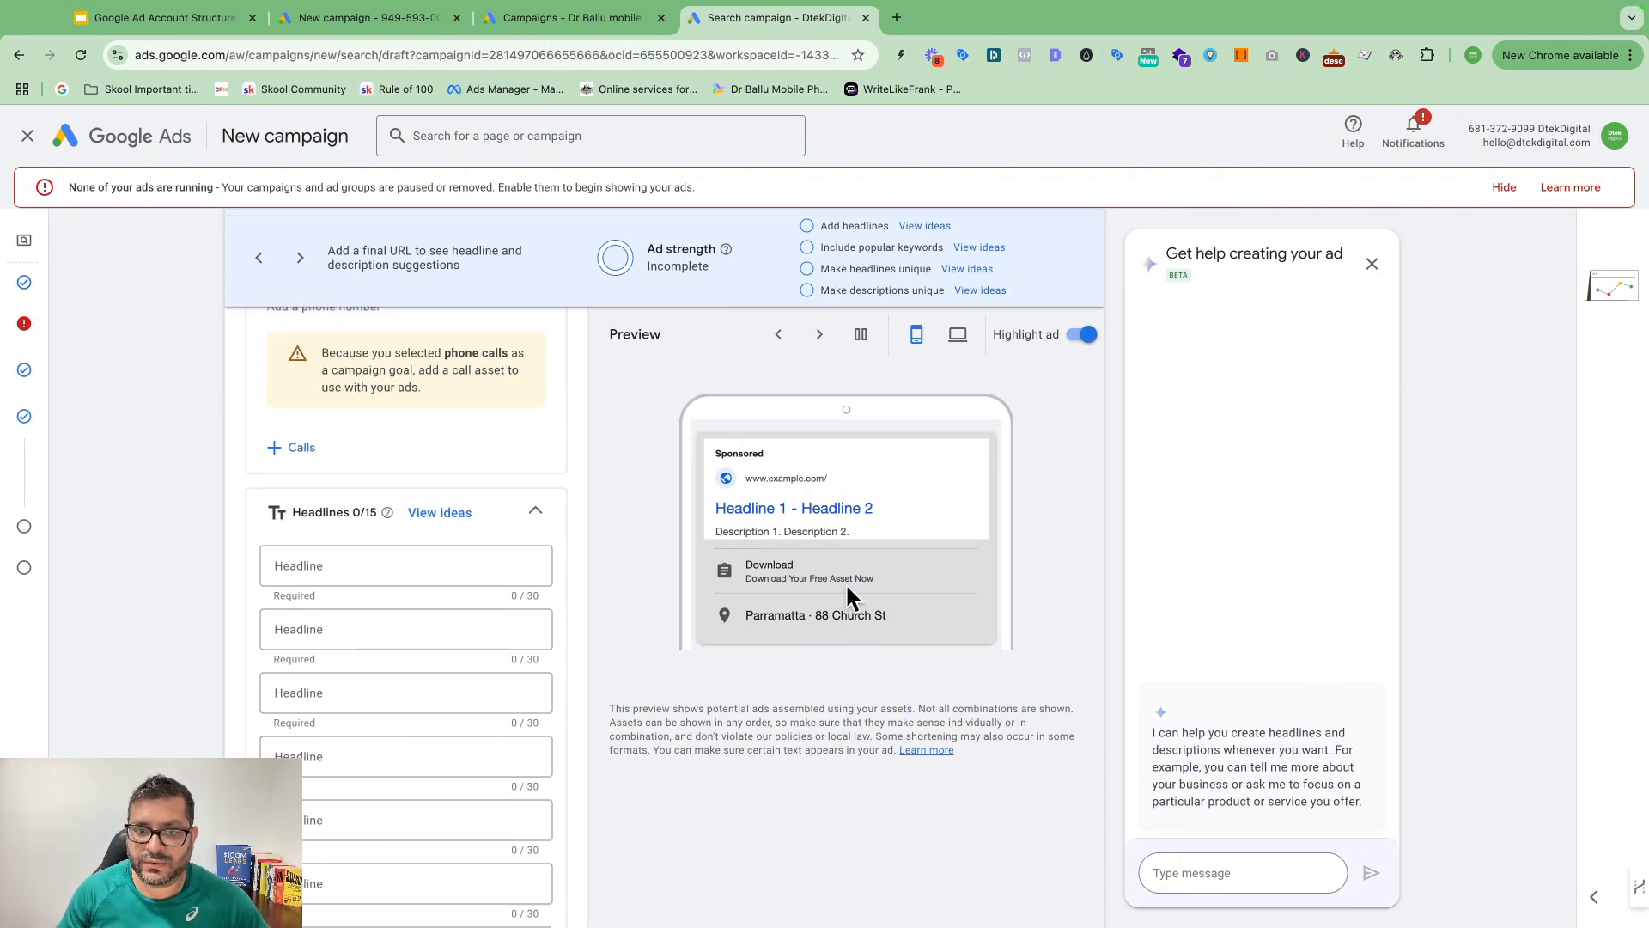
Step: Switch the ad preview to desktop and open the AD GROUP 1 name for editing
{"action": "left_click", "coordinate": [958, 336]}
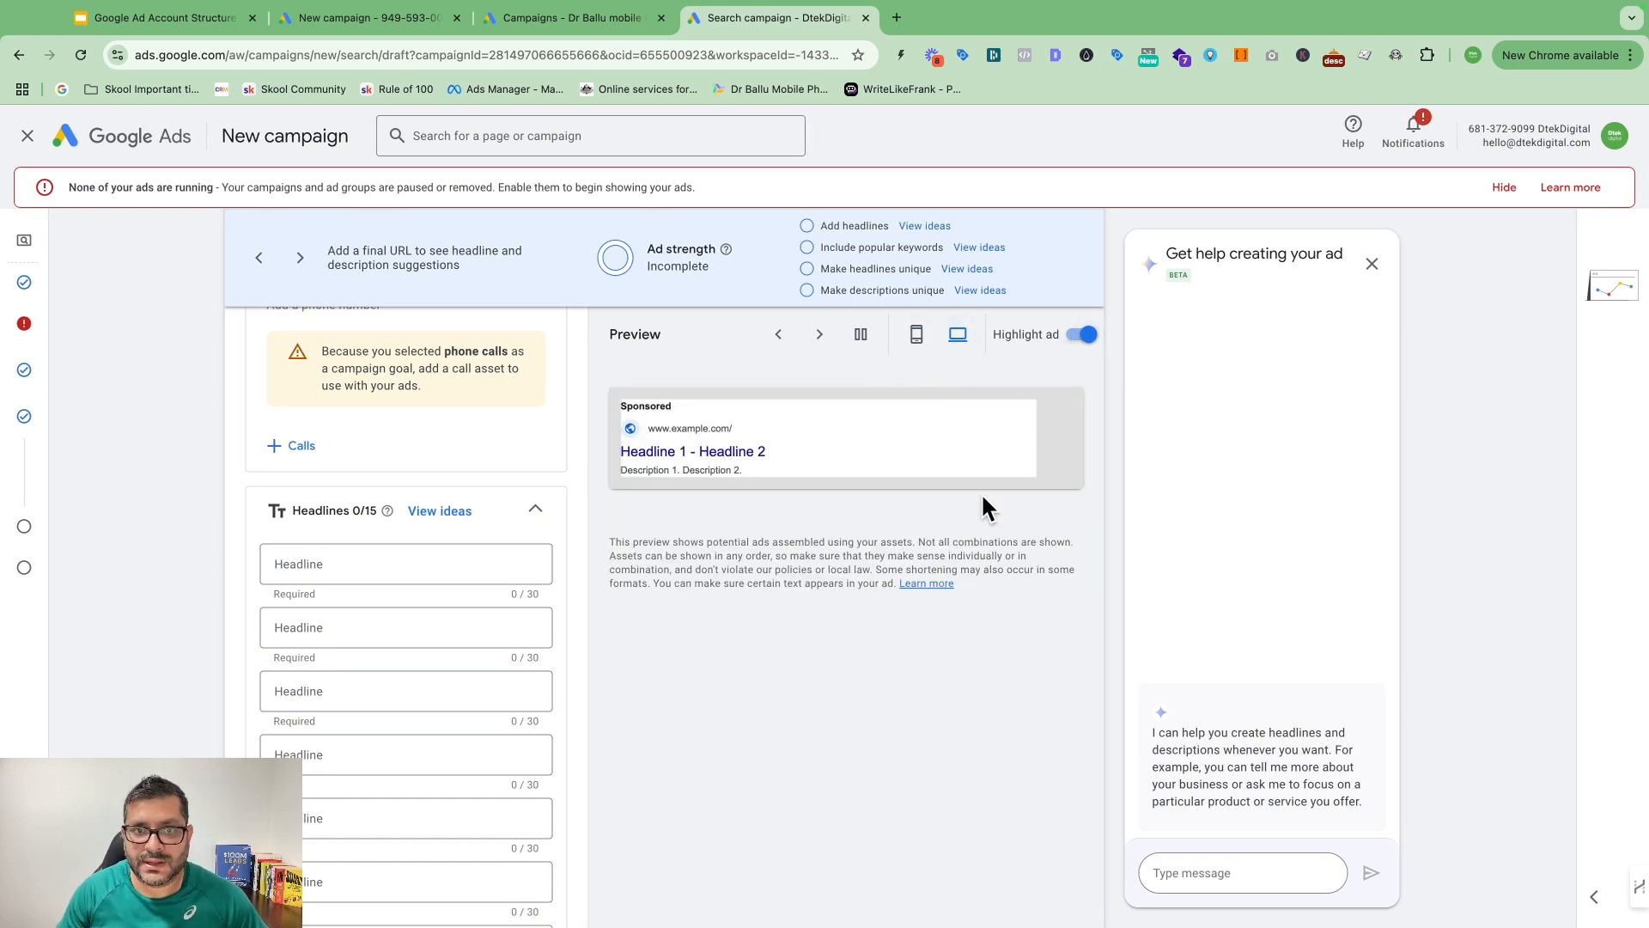
{"action": "scroll", "coordinate": [981, 498], "scroll_direction": "up", "scroll_amount": 15}
{"action": "scroll", "coordinate": [961, 515], "scroll_direction": "down", "scroll_amount": 6}
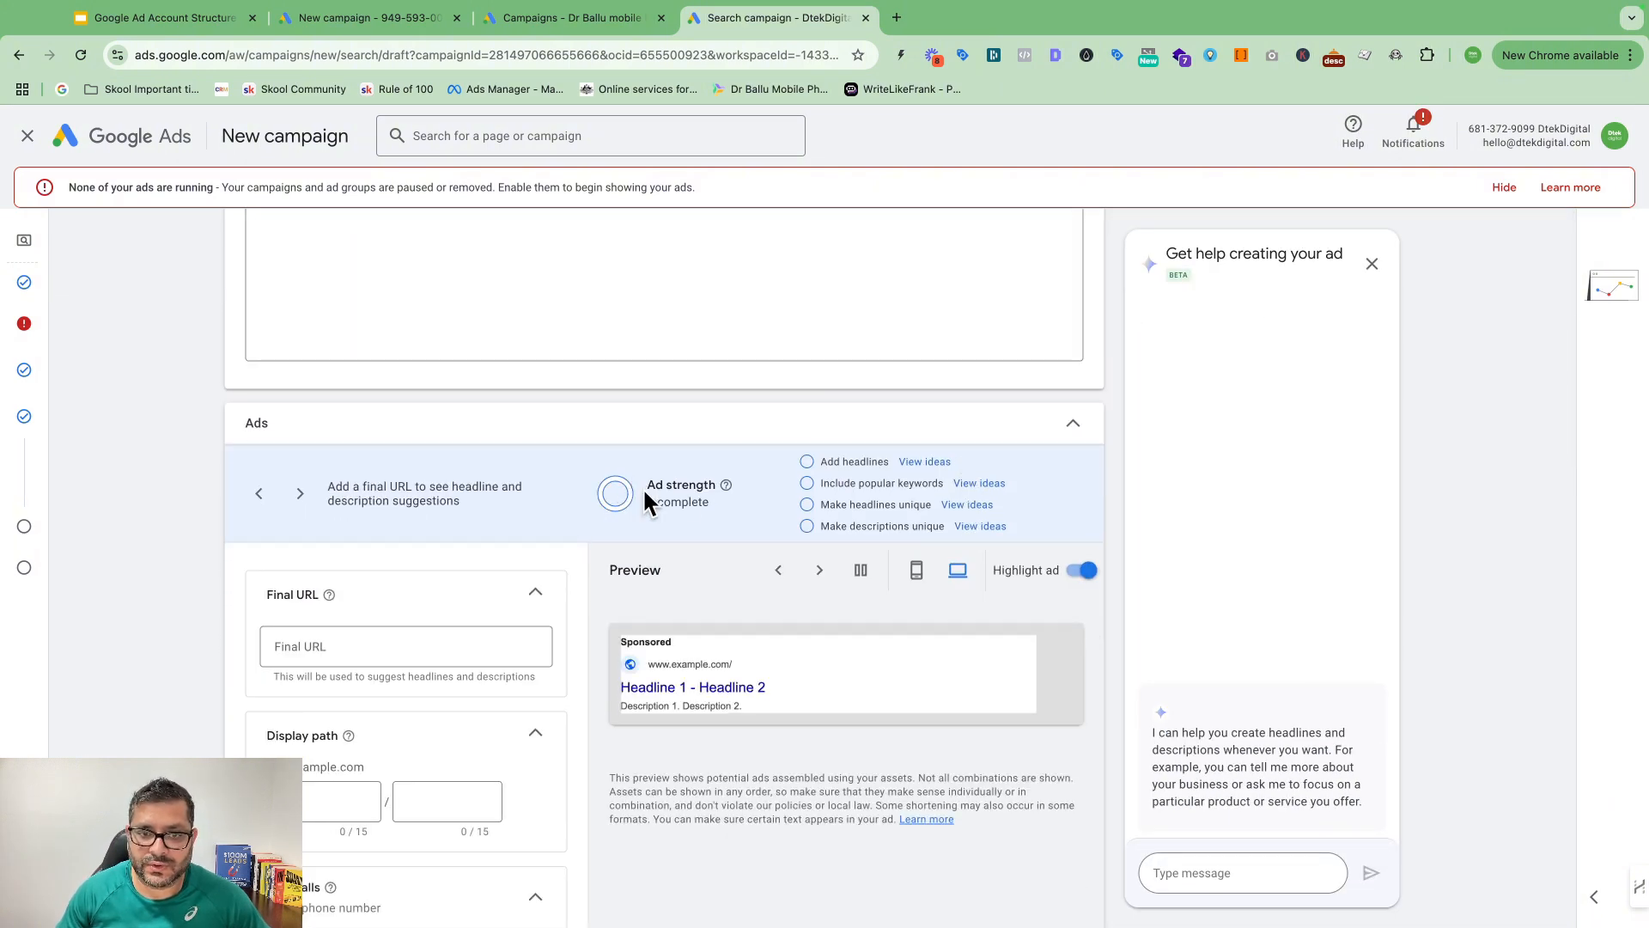
{"action": "scroll", "coordinate": [302, 772], "scroll_direction": "down", "scroll_amount": 5}
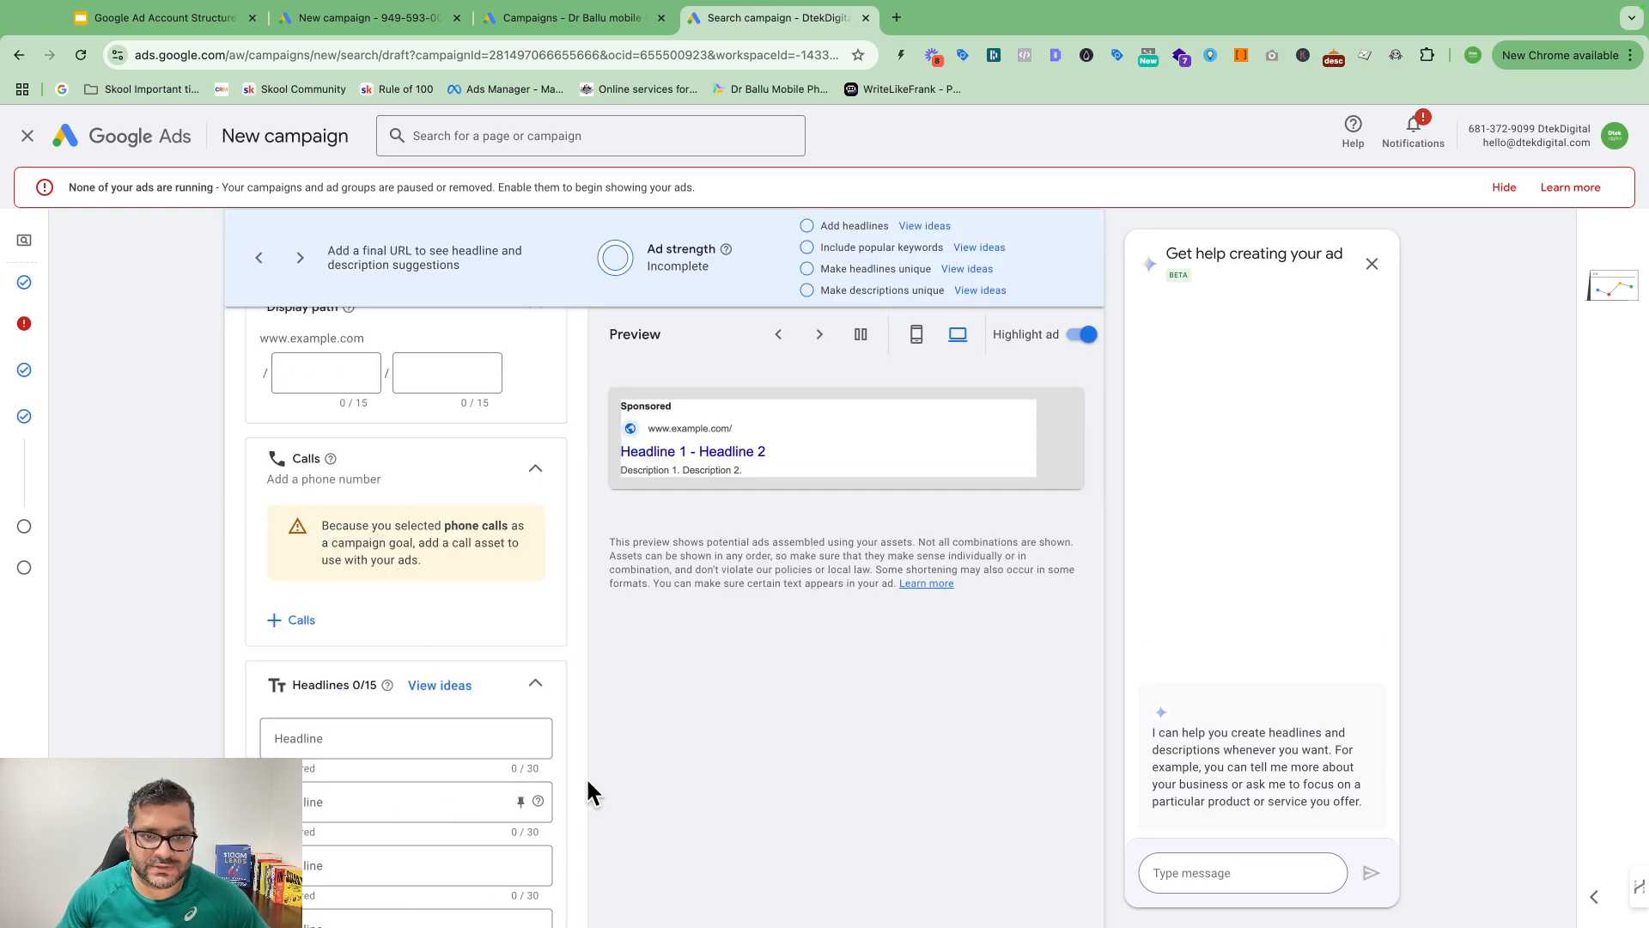
{"action": "scroll", "coordinate": [586, 777], "scroll_direction": "up", "scroll_amount": 2}
{"action": "scroll", "coordinate": [744, 673], "scroll_direction": "up", "scroll_amount": 3}
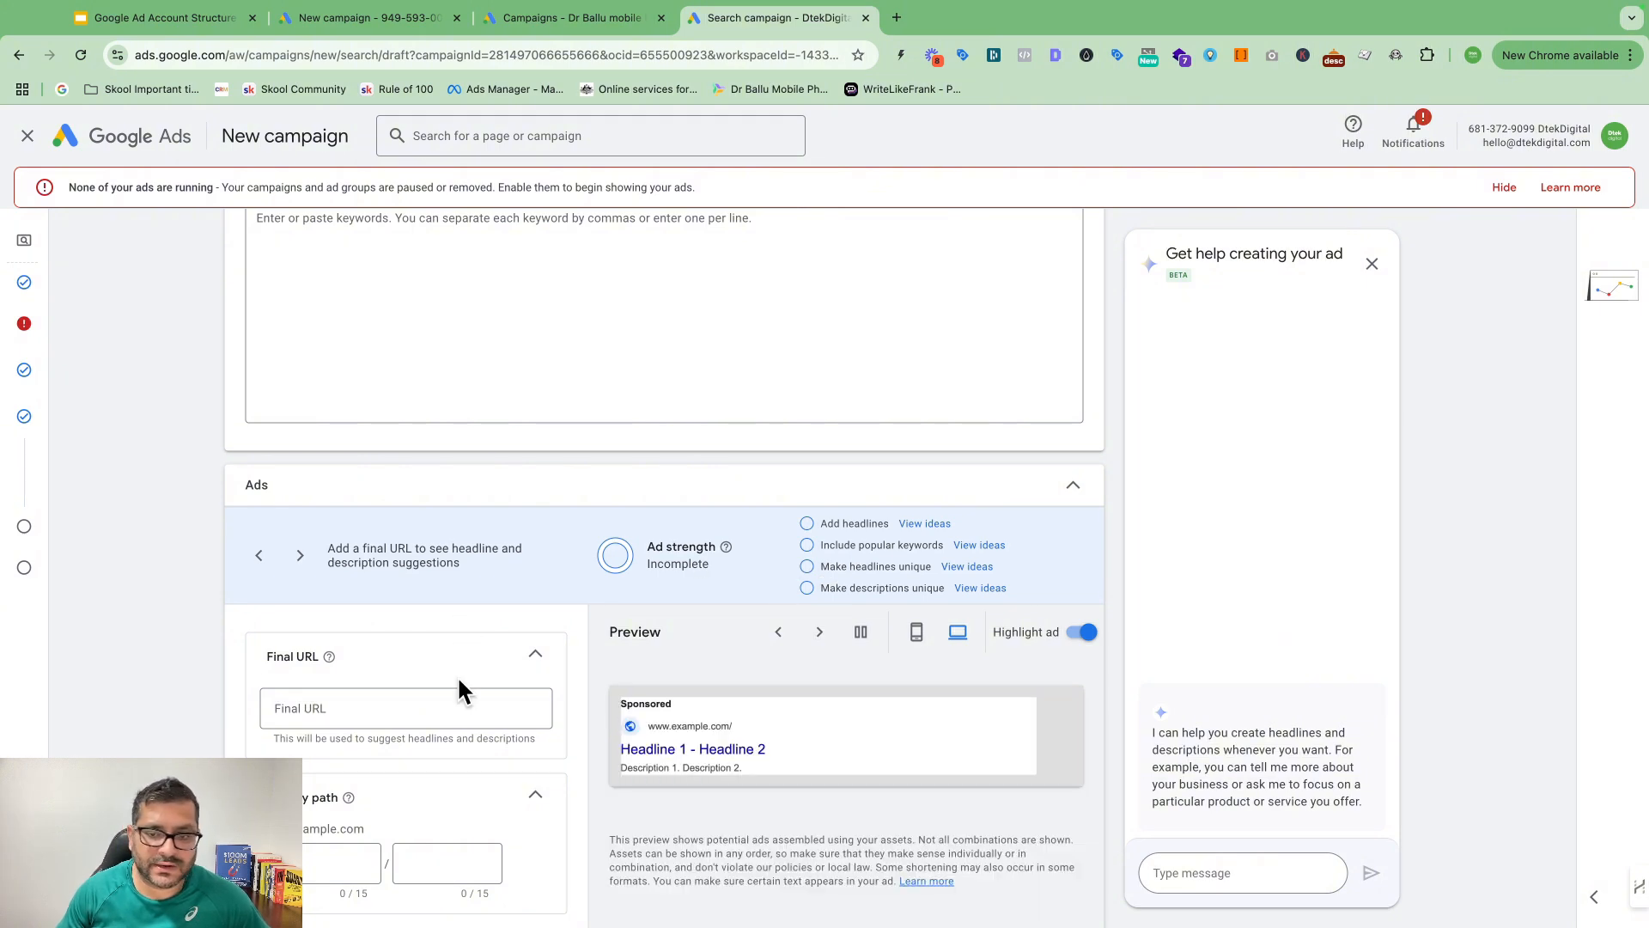
{"action": "scroll", "coordinate": [456, 681], "scroll_direction": "down", "scroll_amount": 3}
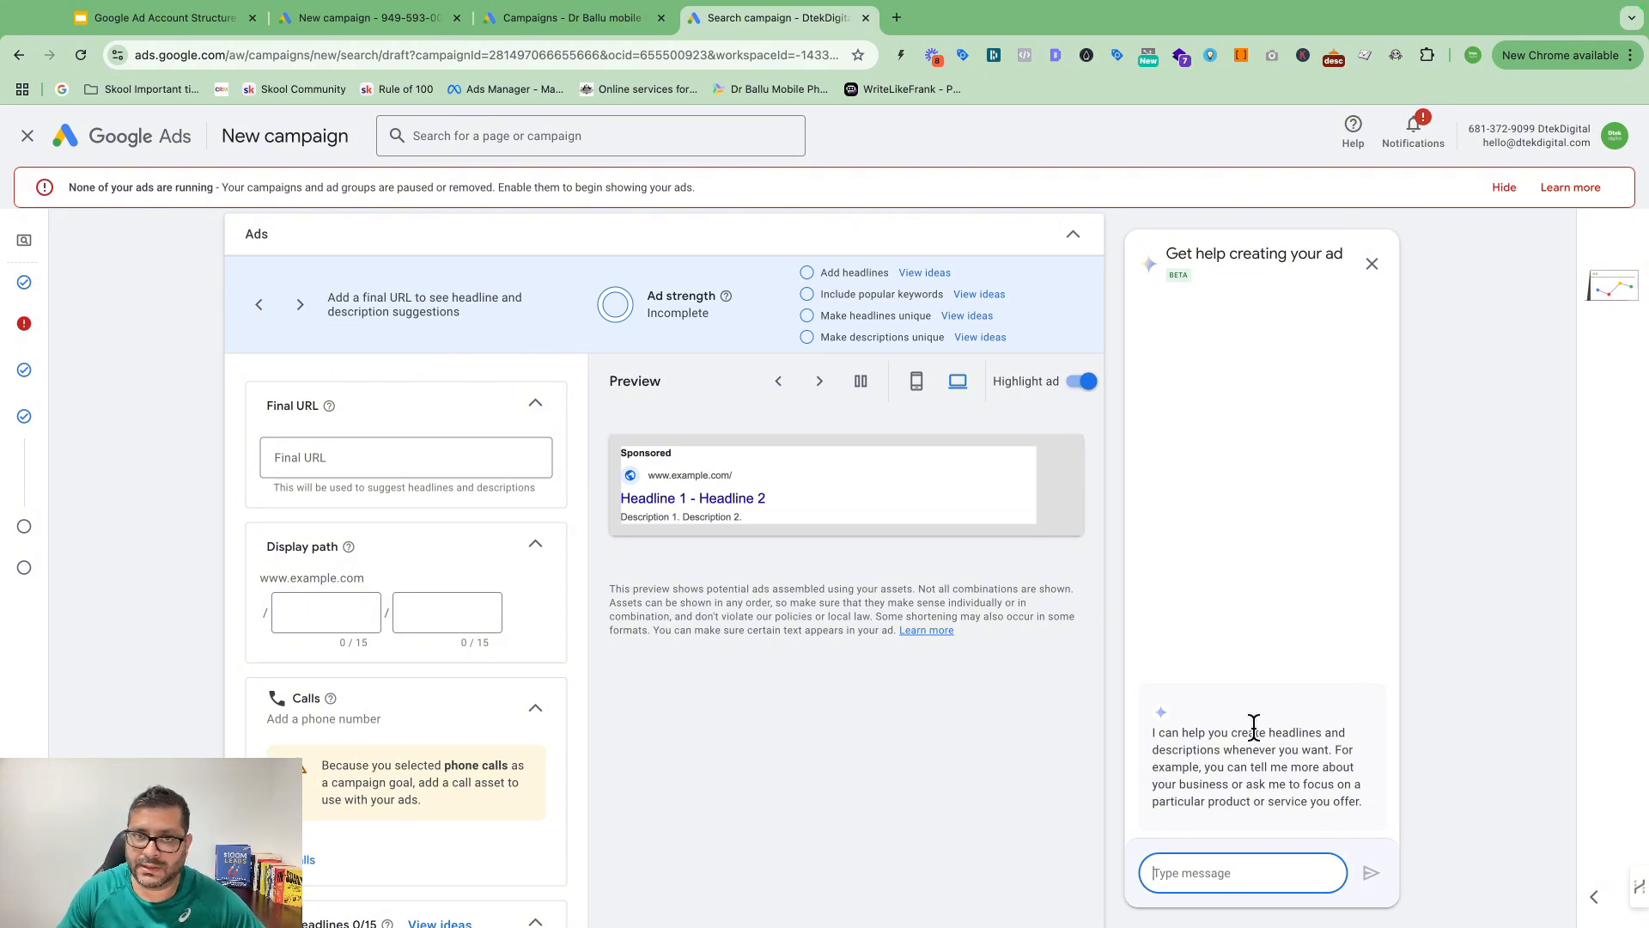
{"action": "scroll", "coordinate": [1297, 804], "scroll_direction": "up", "scroll_amount": 1}
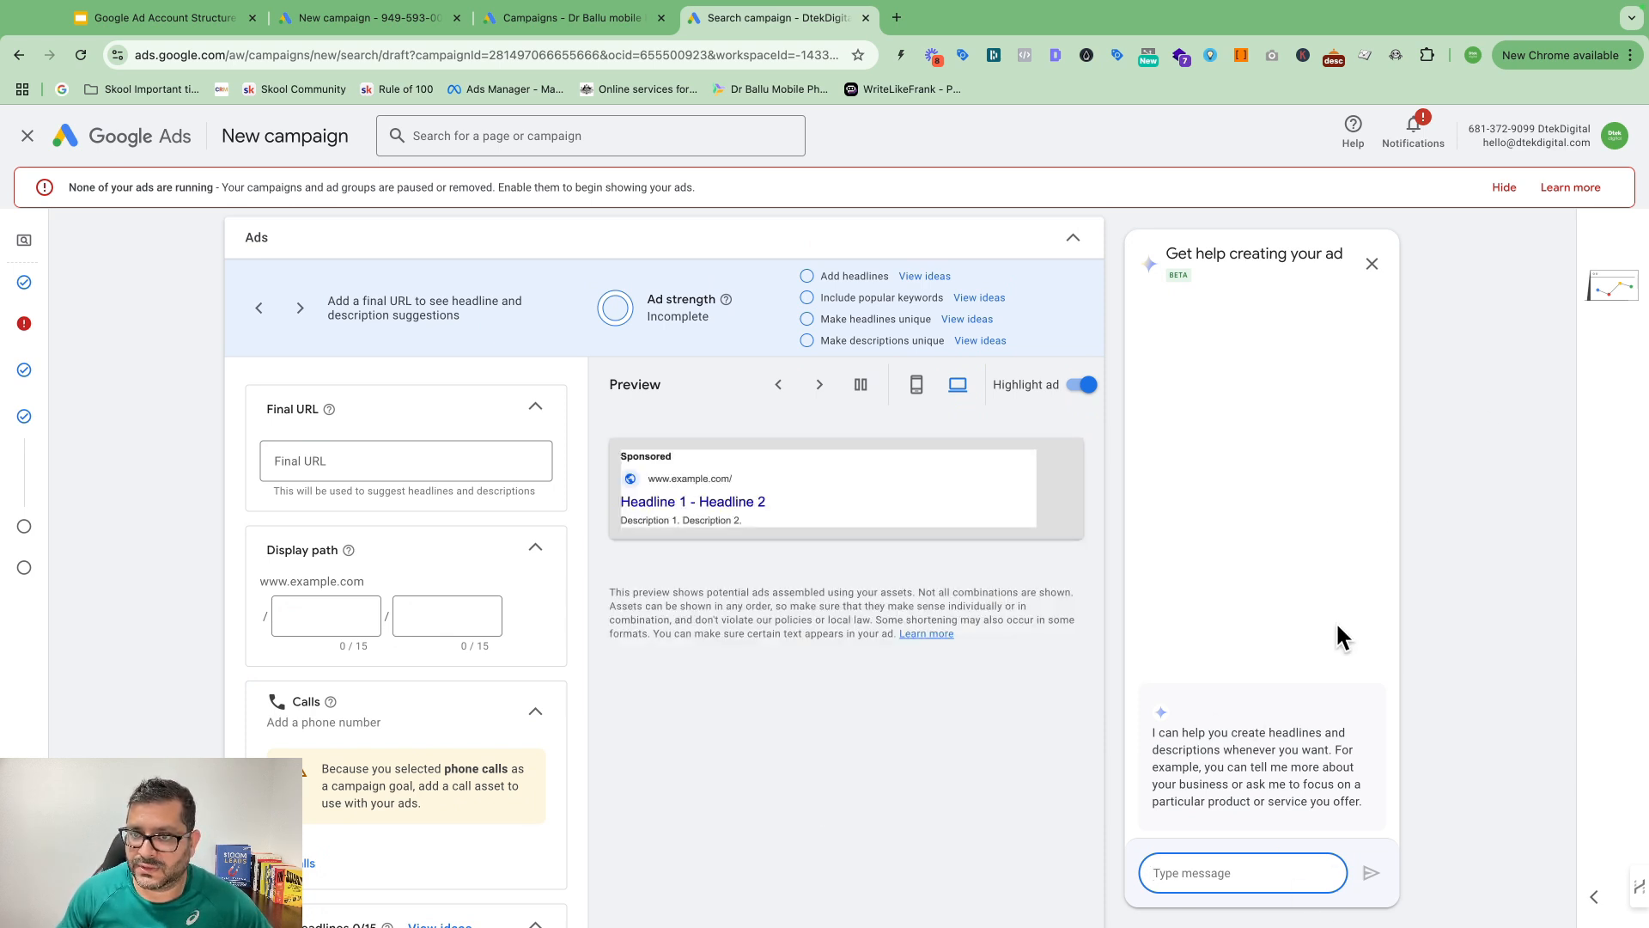
{"action": "scroll", "coordinate": [1100, 515], "scroll_direction": "down", "scroll_amount": 1}
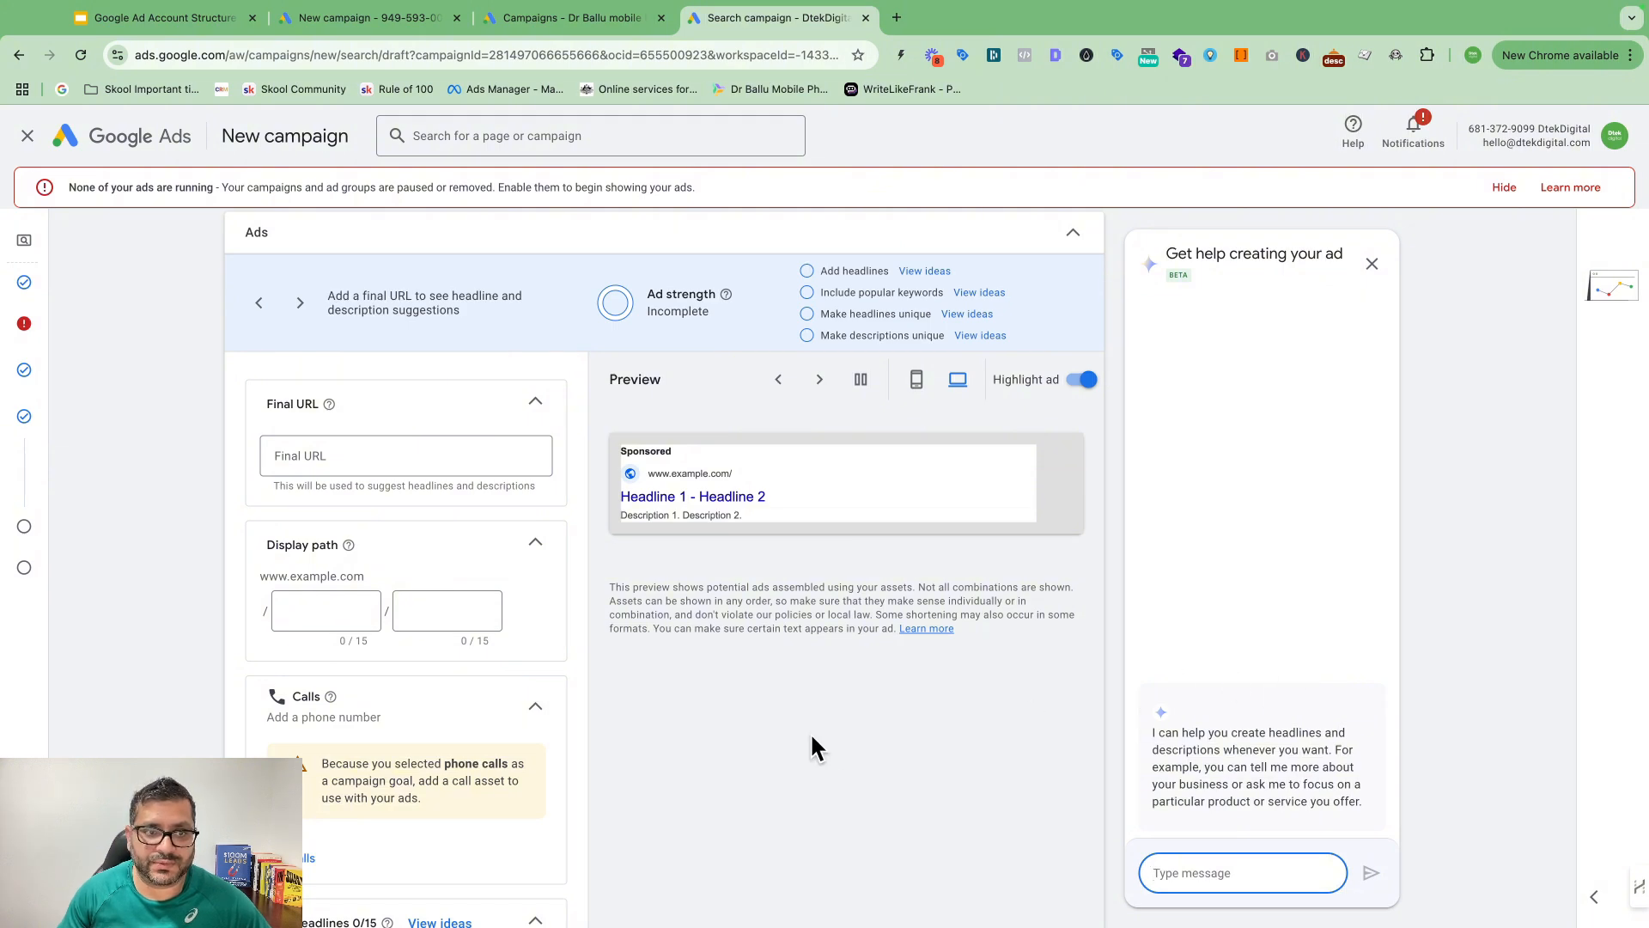
{"action": "scroll", "coordinate": [811, 739], "scroll_direction": "up", "scroll_amount": 10}
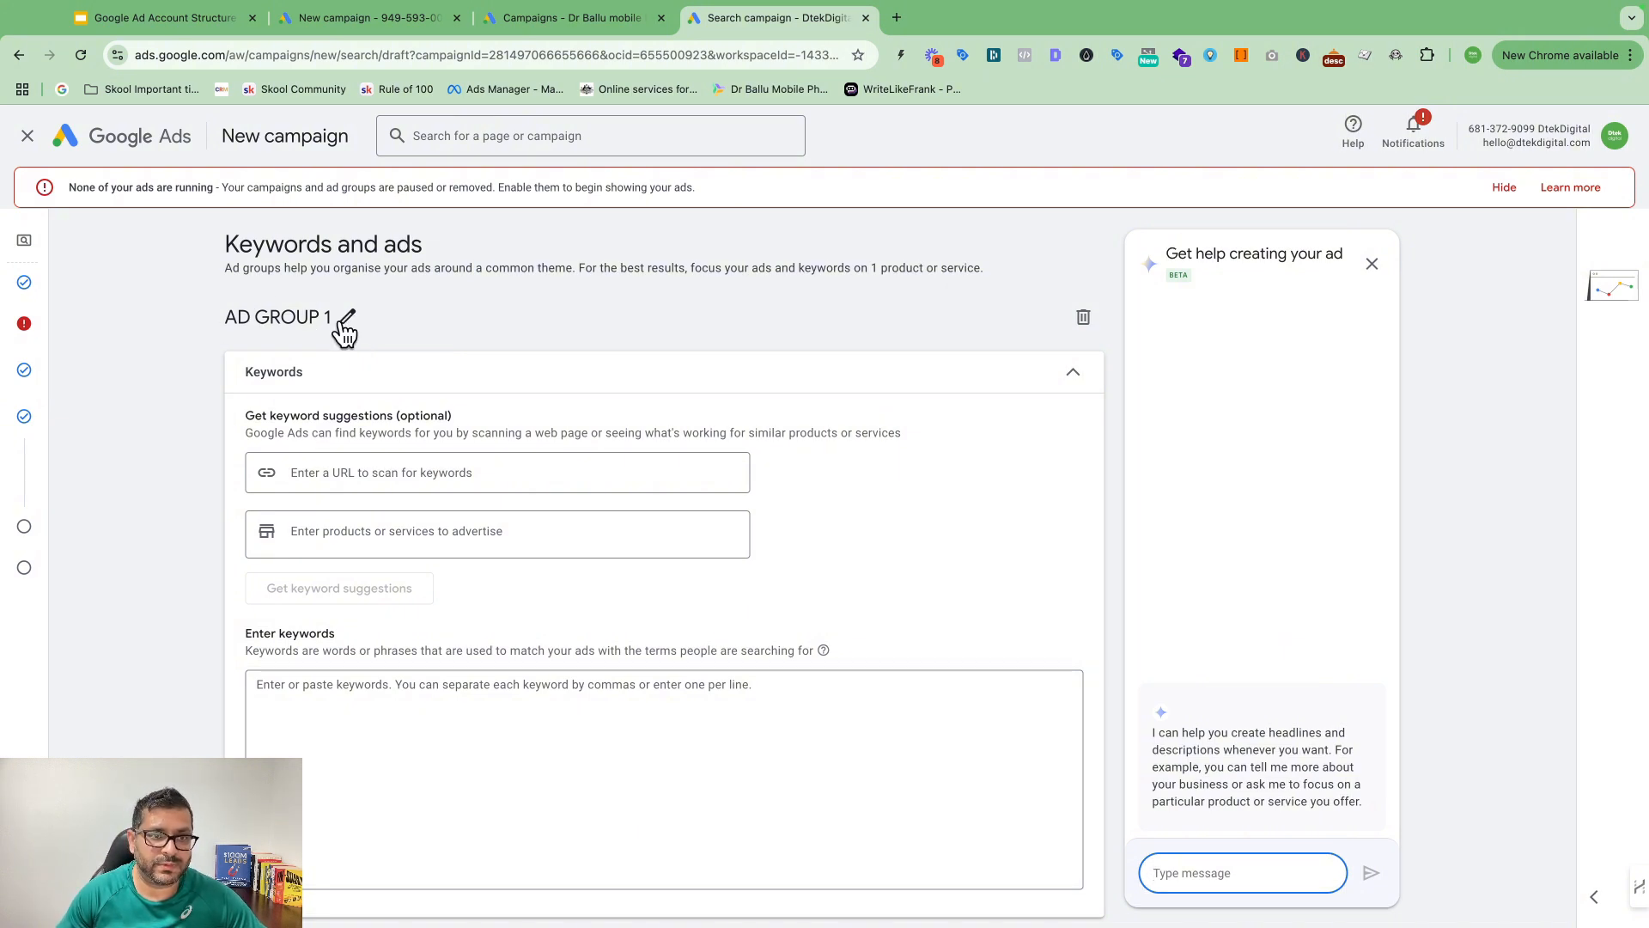
{"action": "left_click", "coordinate": [347, 320]}
Step: Rename the ad group to 'Google ADS'
{"action": "left_click_drag", "start_coordinate": [353, 320], "coordinate": [34, 301]}
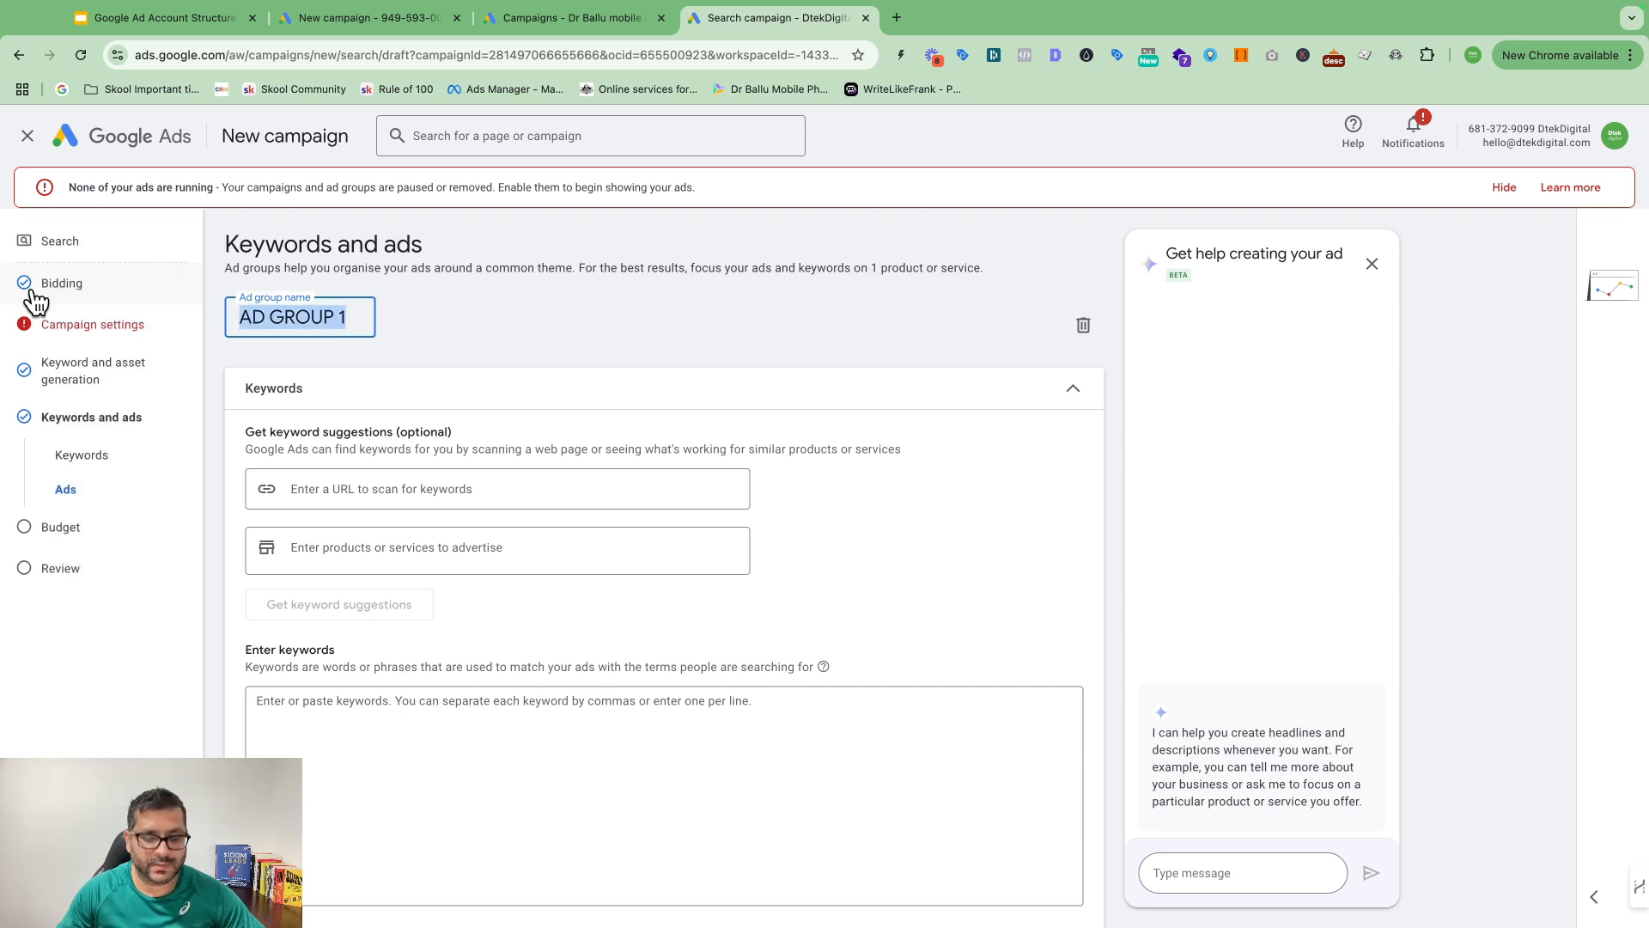
{"action": "type", "text": "Google A"}
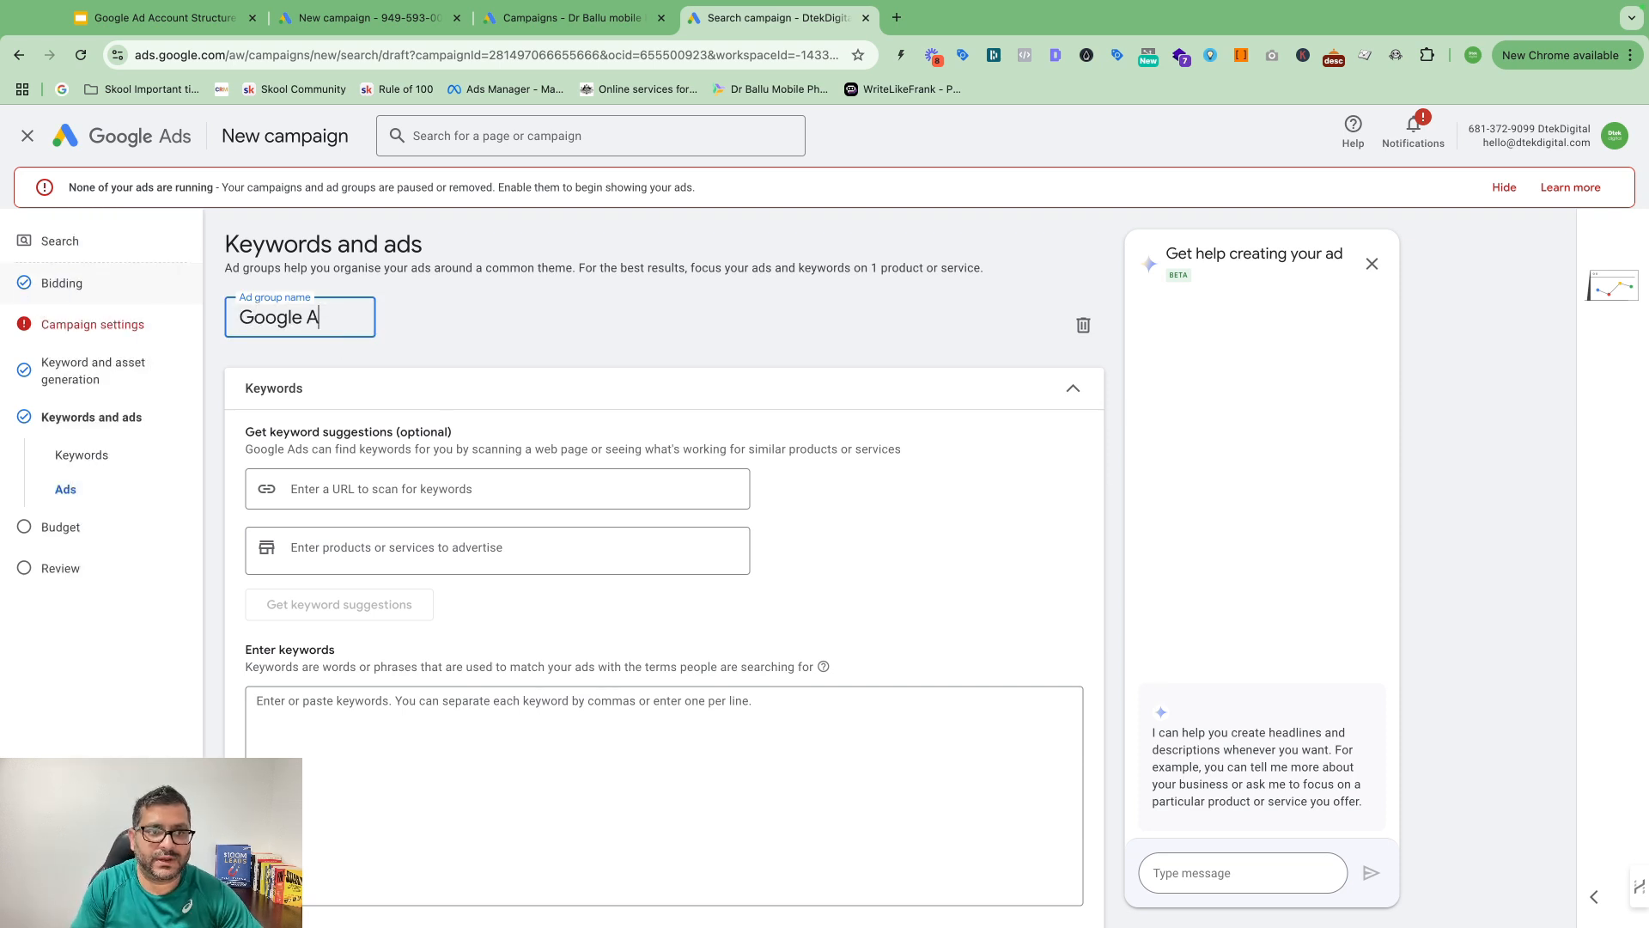
{"action": "type", "text": "DS"}
{"action": "left_click", "coordinate": [477, 289]}
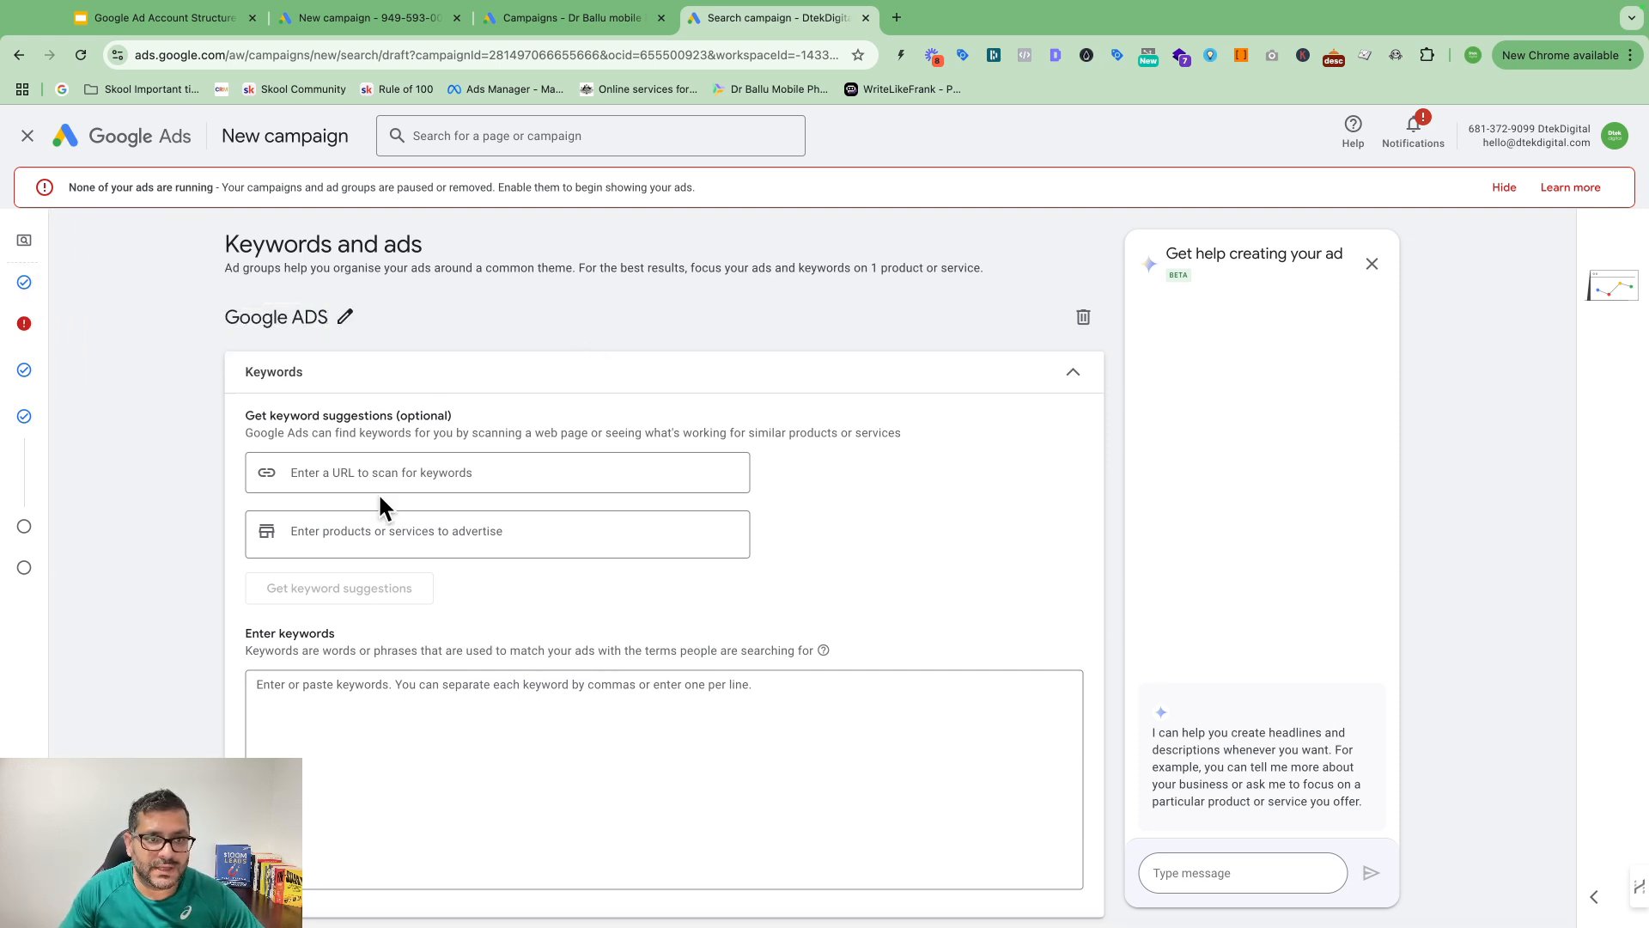
Step: Enter 'Google ads' as the product or service for keyword suggestions
{"action": "left_click", "coordinate": [327, 473]}
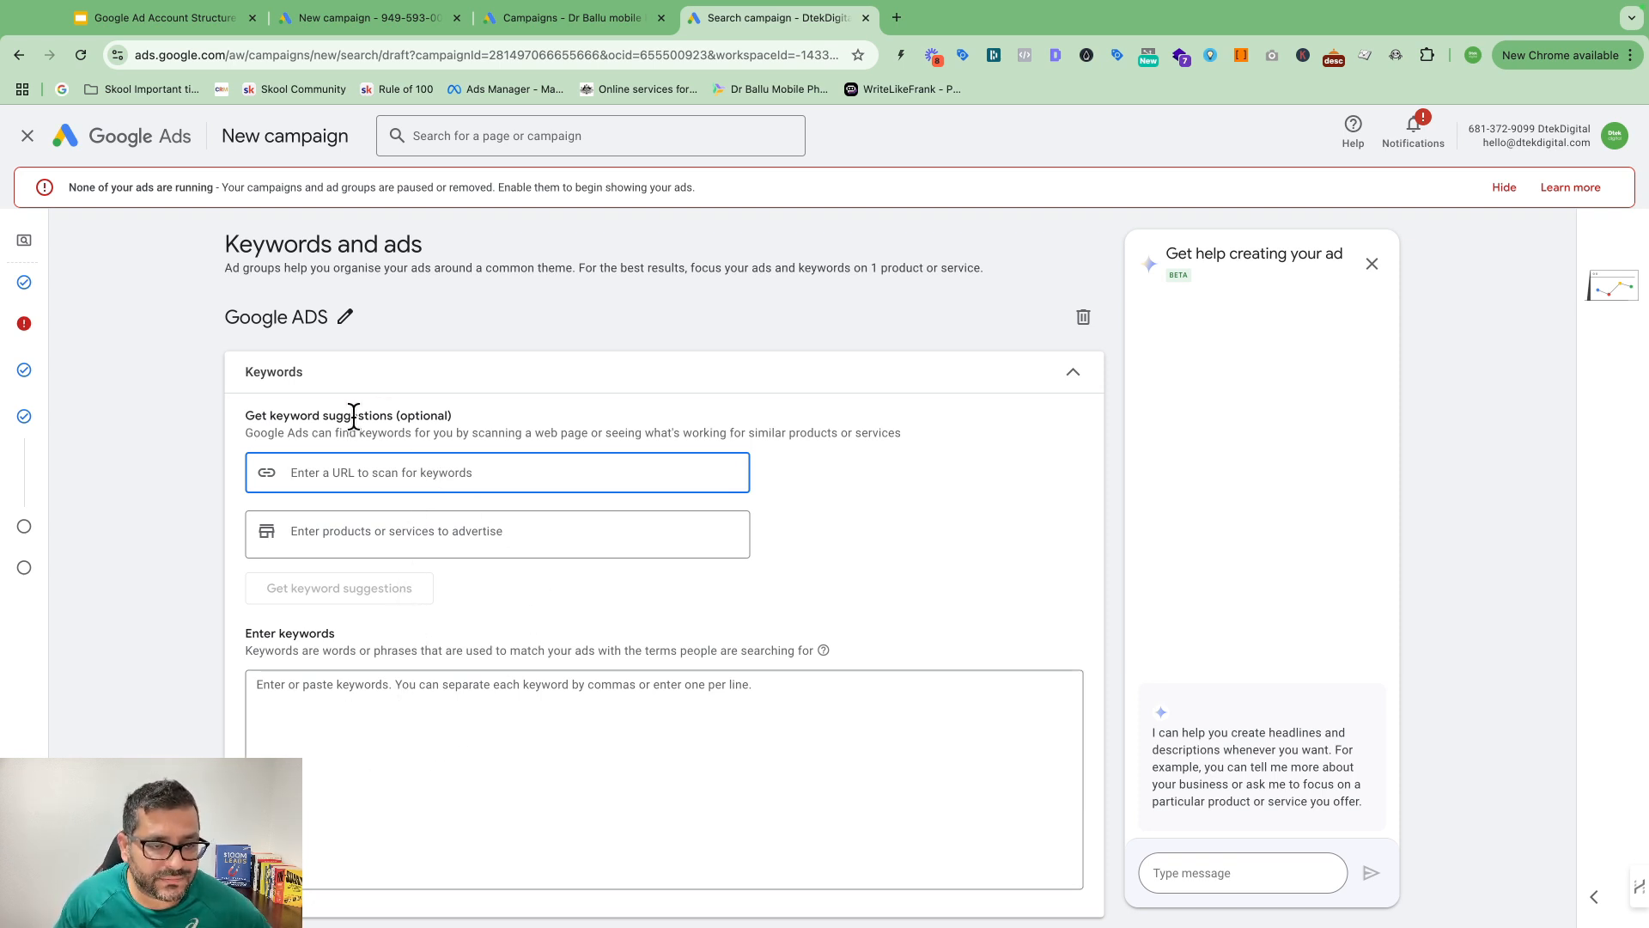
{"action": "scroll", "coordinate": [496, 531], "scroll_direction": "down", "scroll_amount": 1}
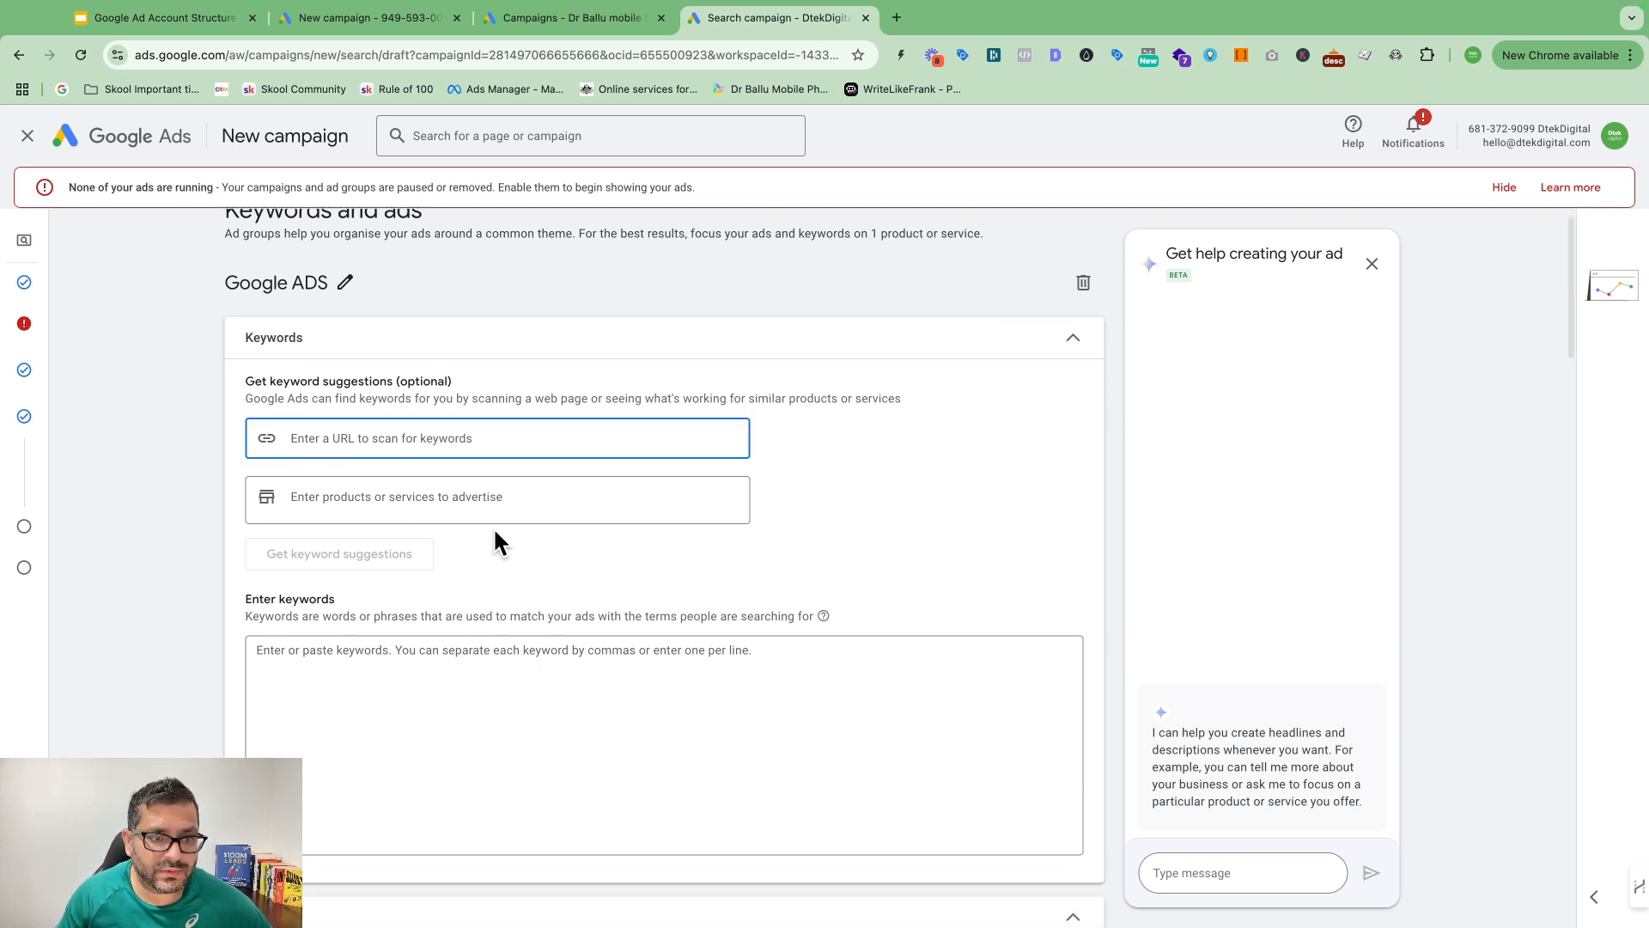
{"action": "left_click", "coordinate": [436, 497]}
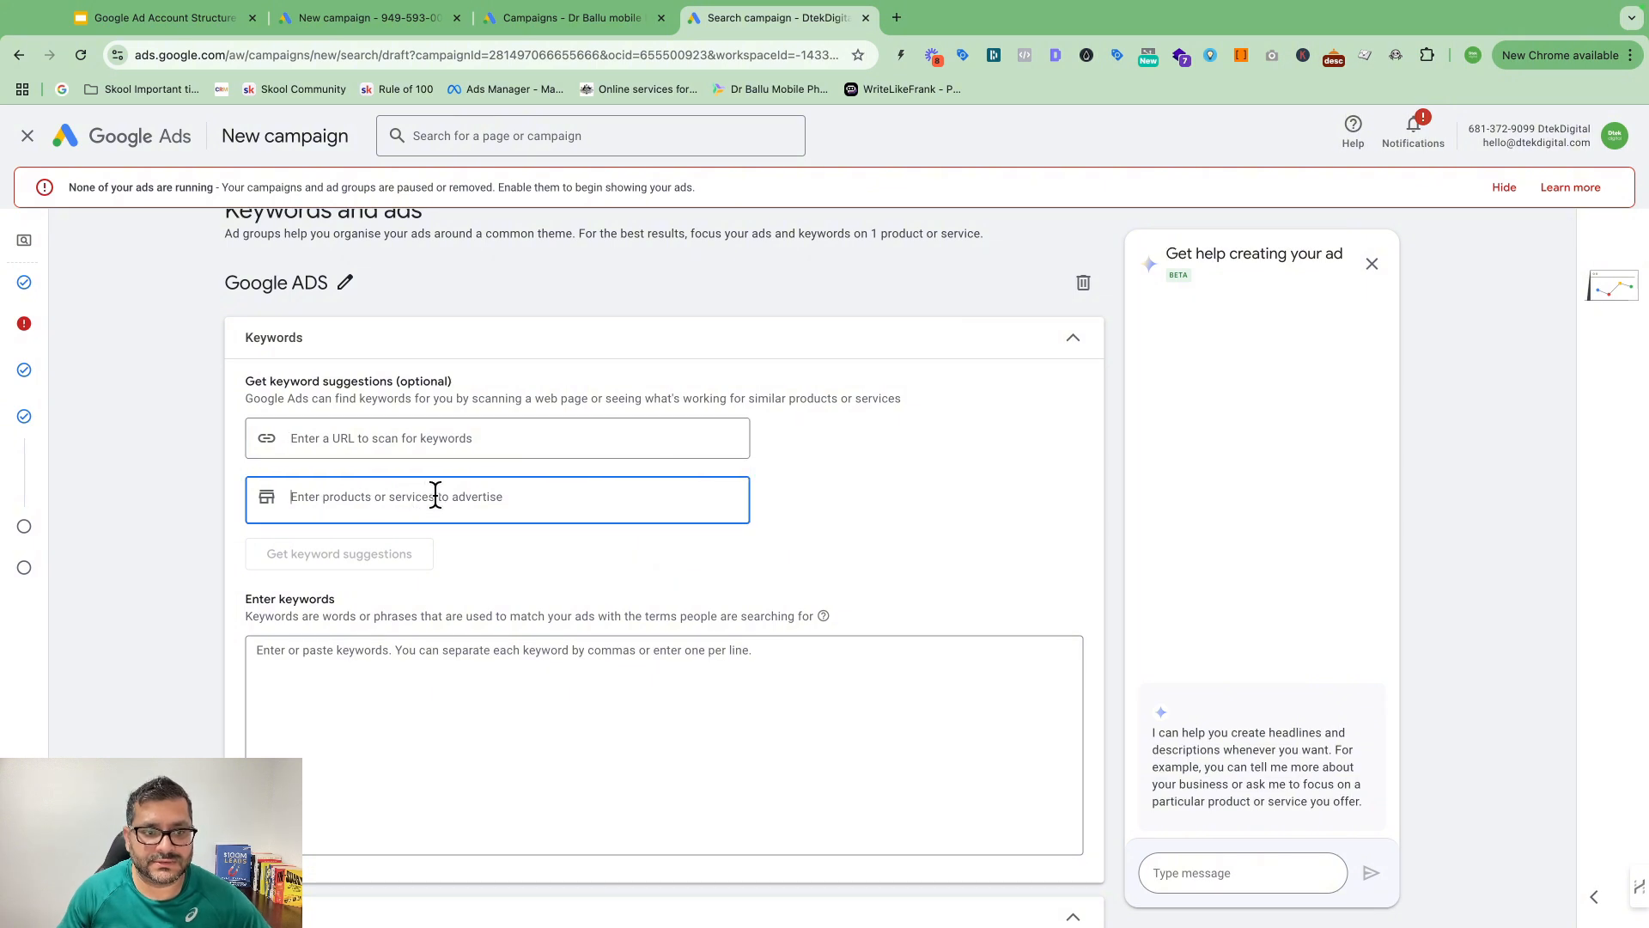
{"action": "type", "text": "Google ads"}
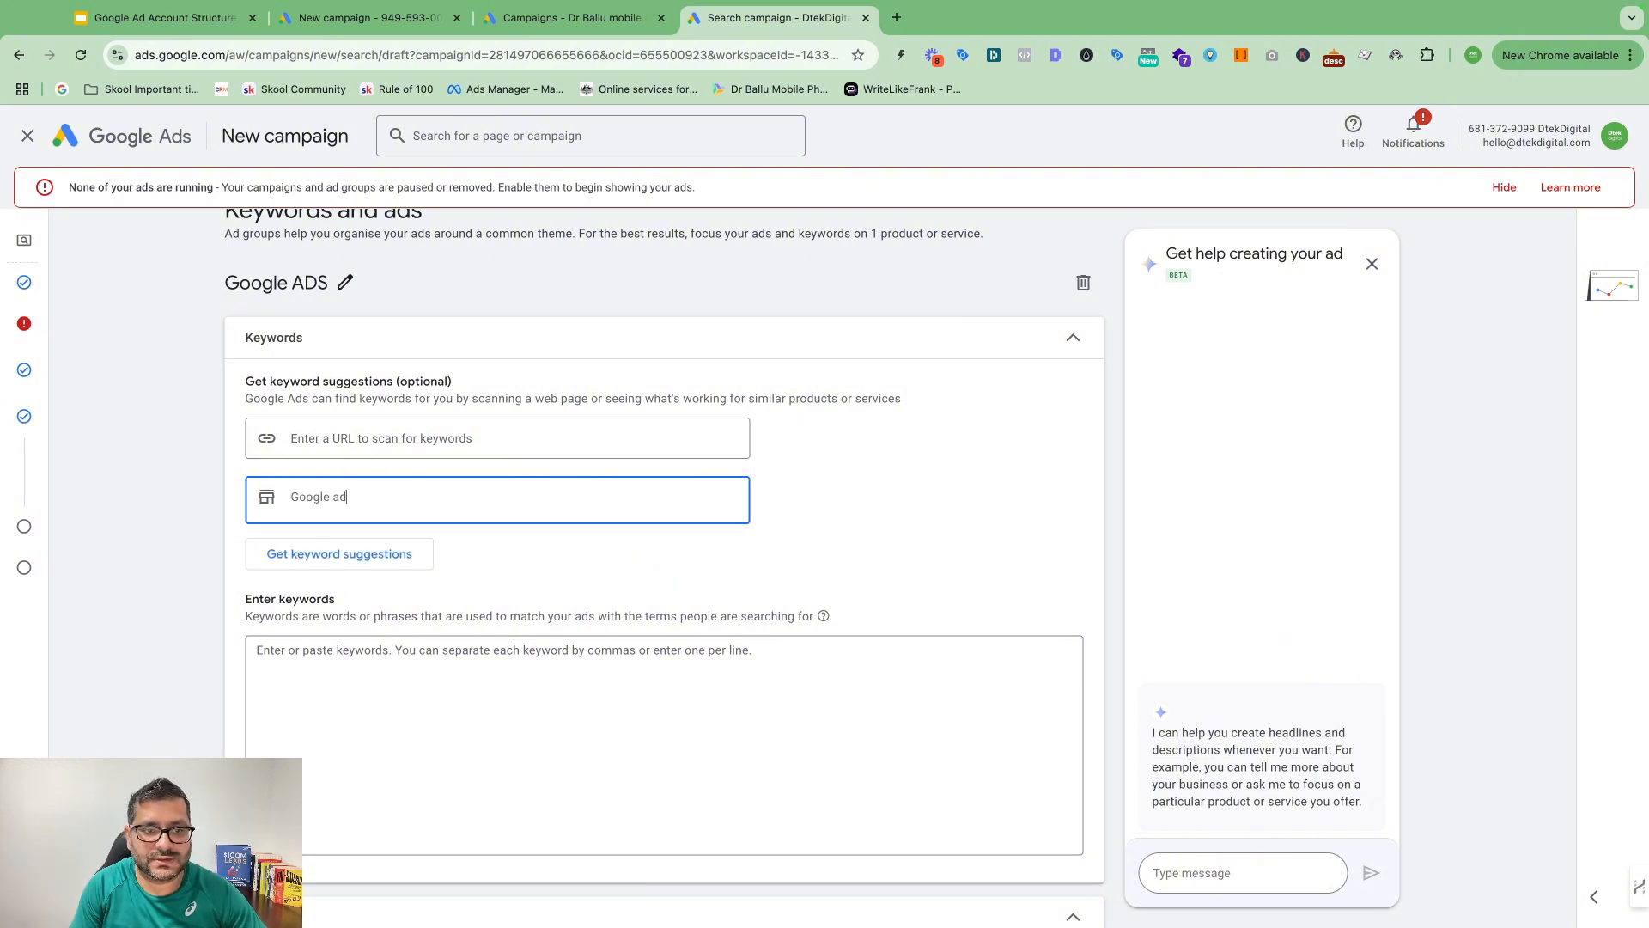
Step: Generate keyword suggestions for Google ads and review the ten keywords, like adwords and local service ads
{"action": "left_click", "coordinate": [367, 560]}
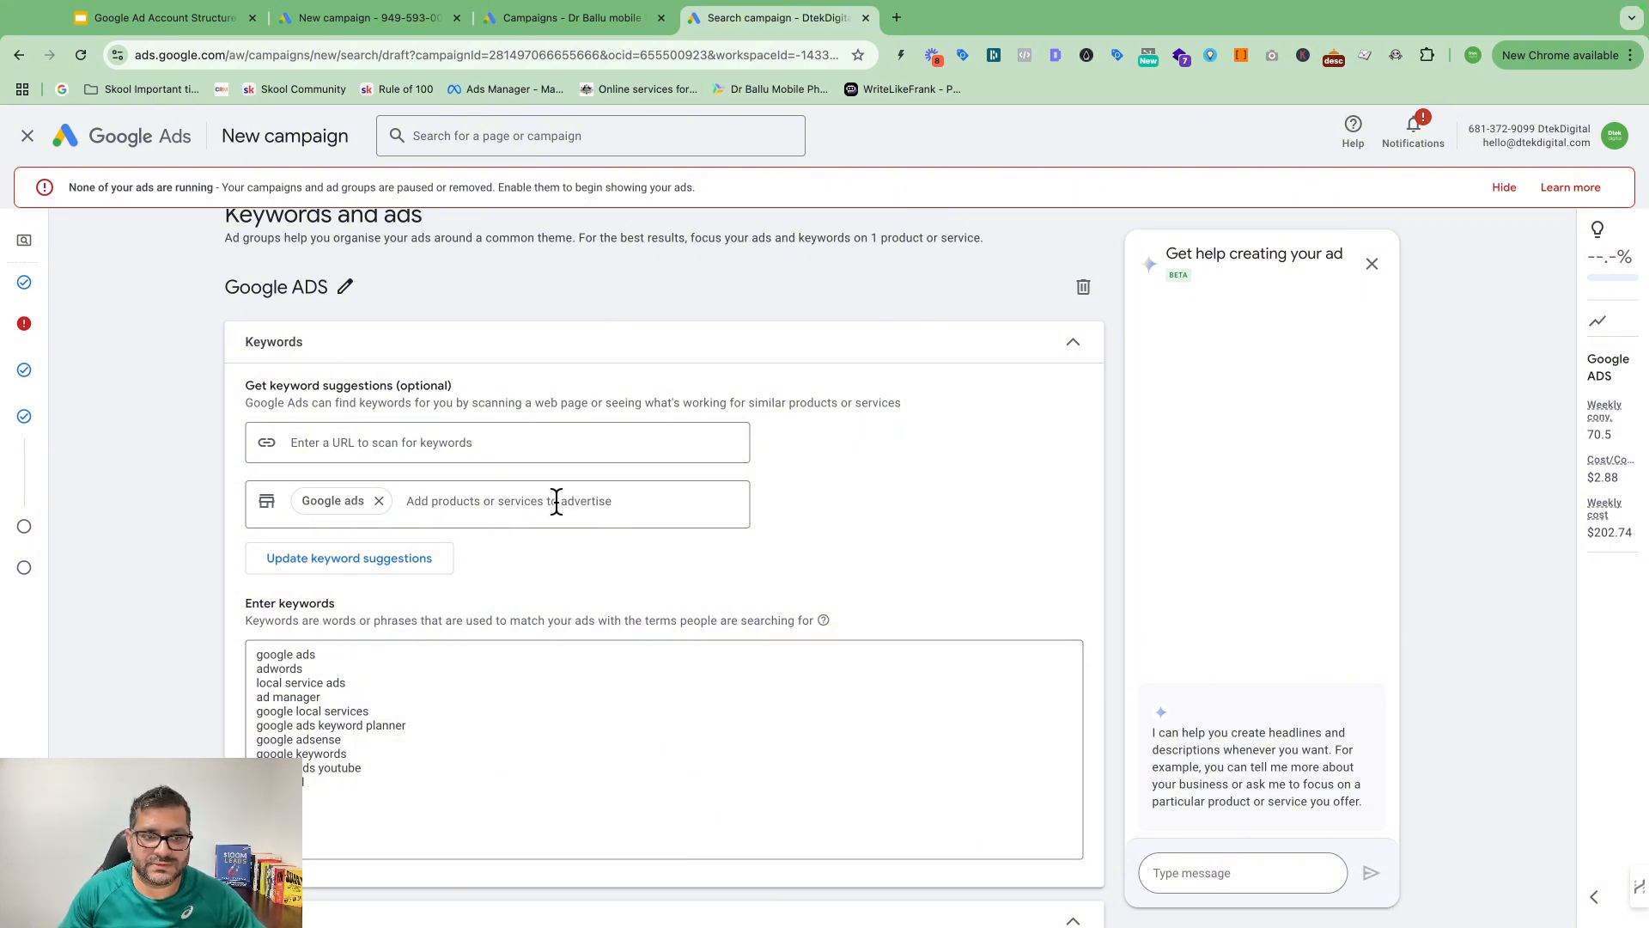
{"action": "left_click_drag", "start_coordinate": [324, 788], "coordinate": [246, 661]}
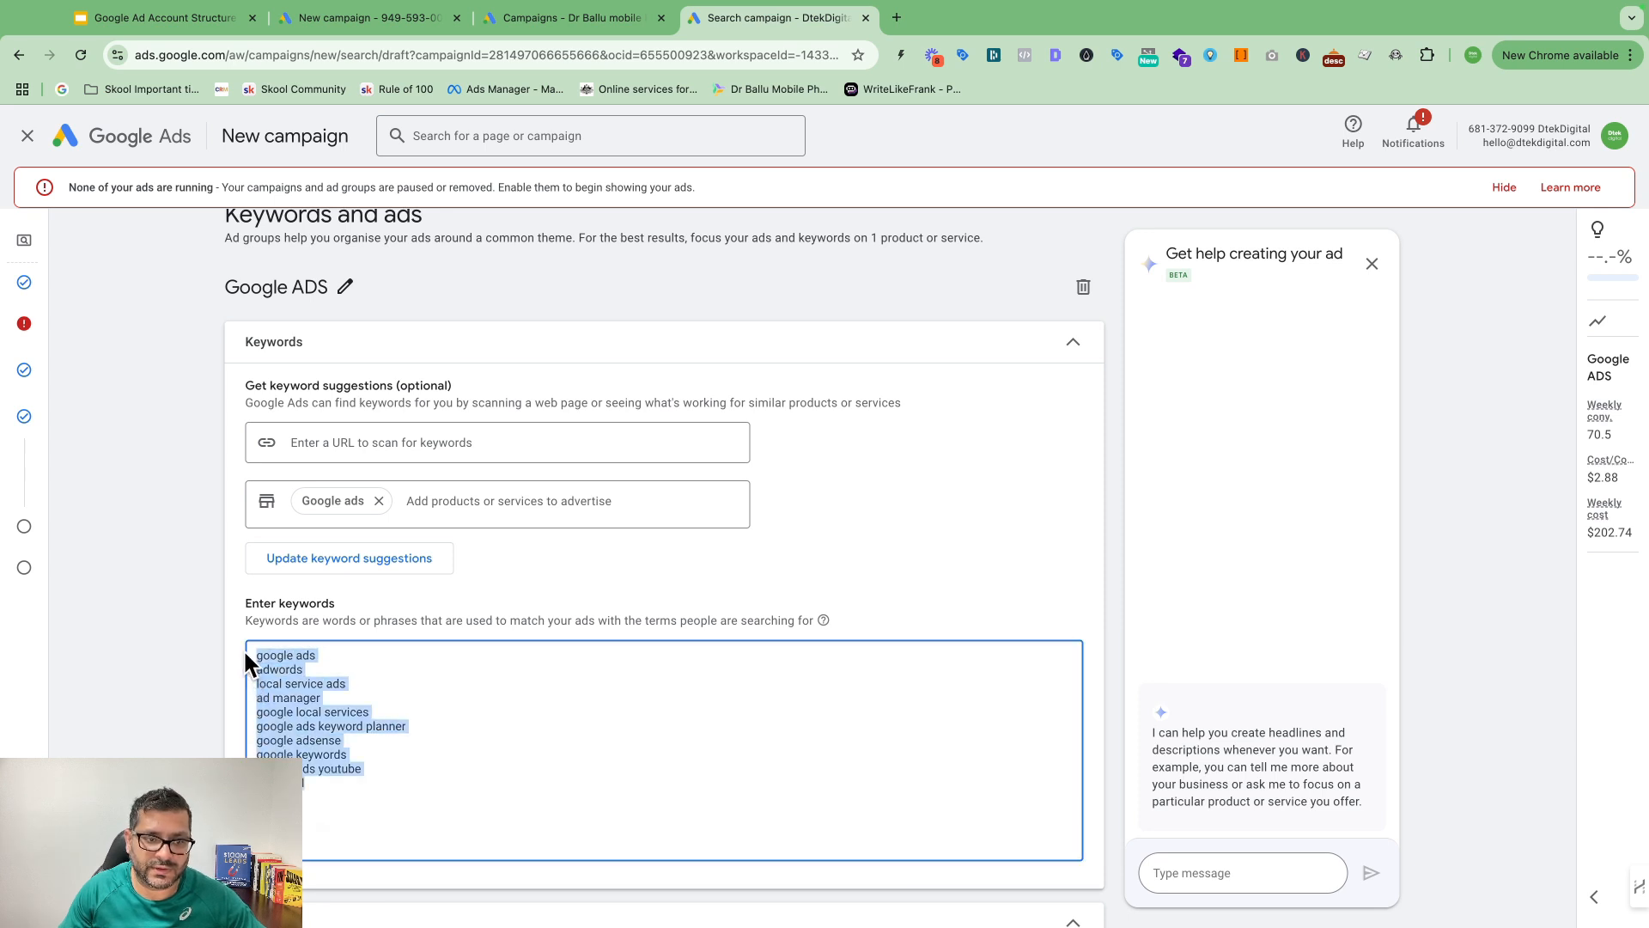
{"action": "scroll", "coordinate": [696, 659], "scroll_direction": "down", "scroll_amount": 2}
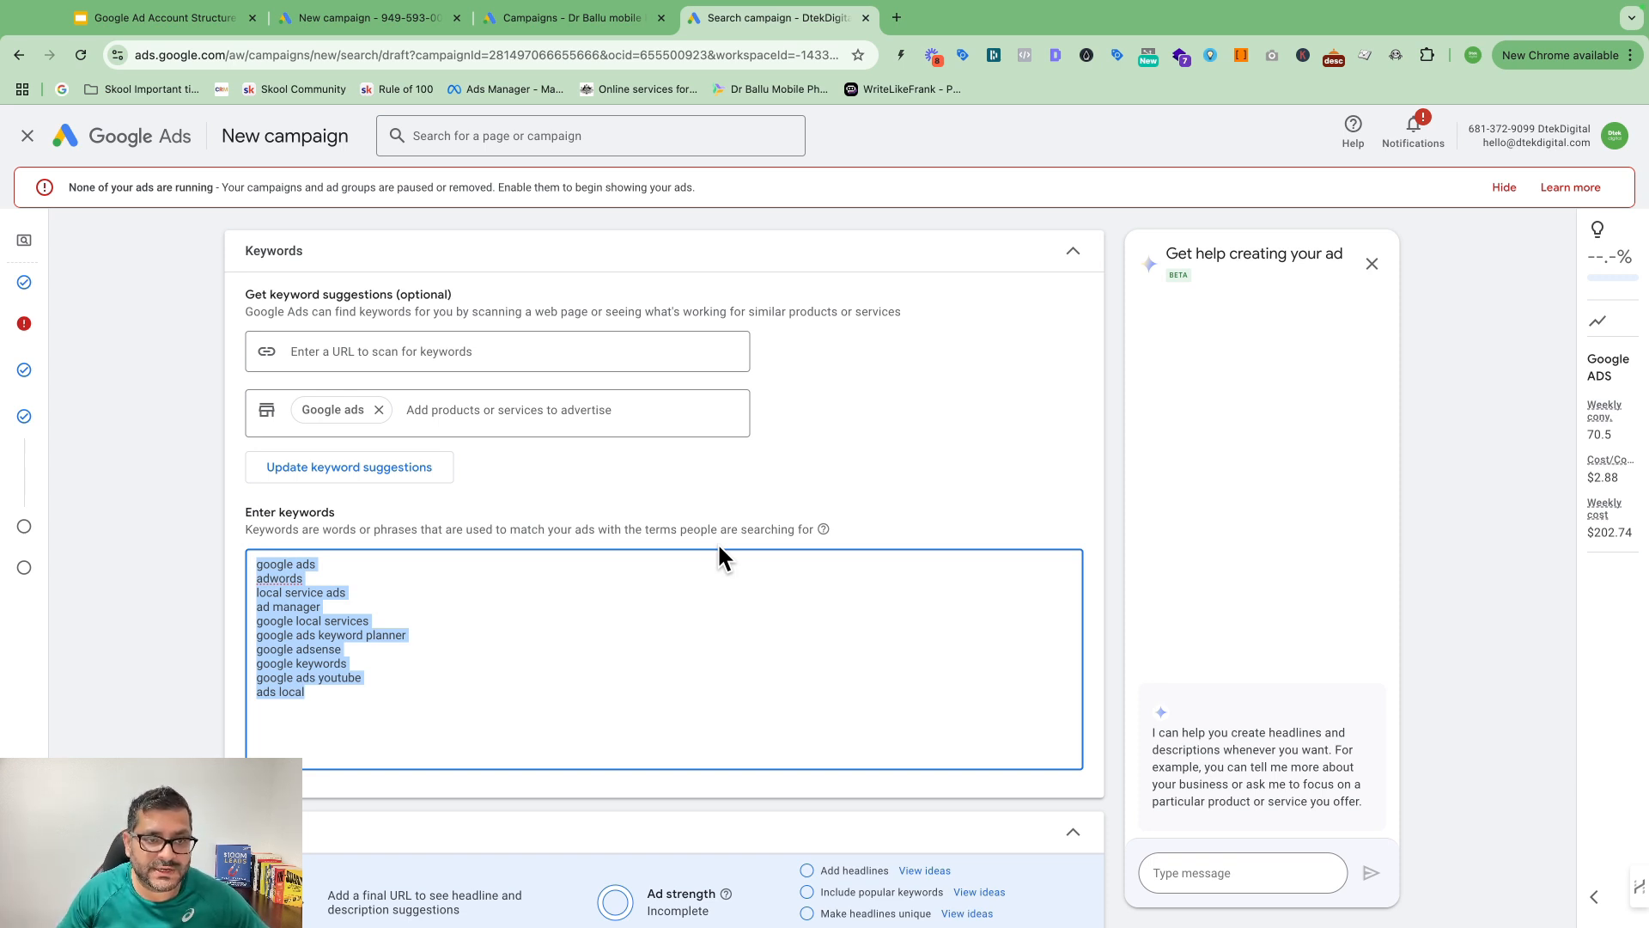
{"action": "left_click", "coordinate": [469, 579]}
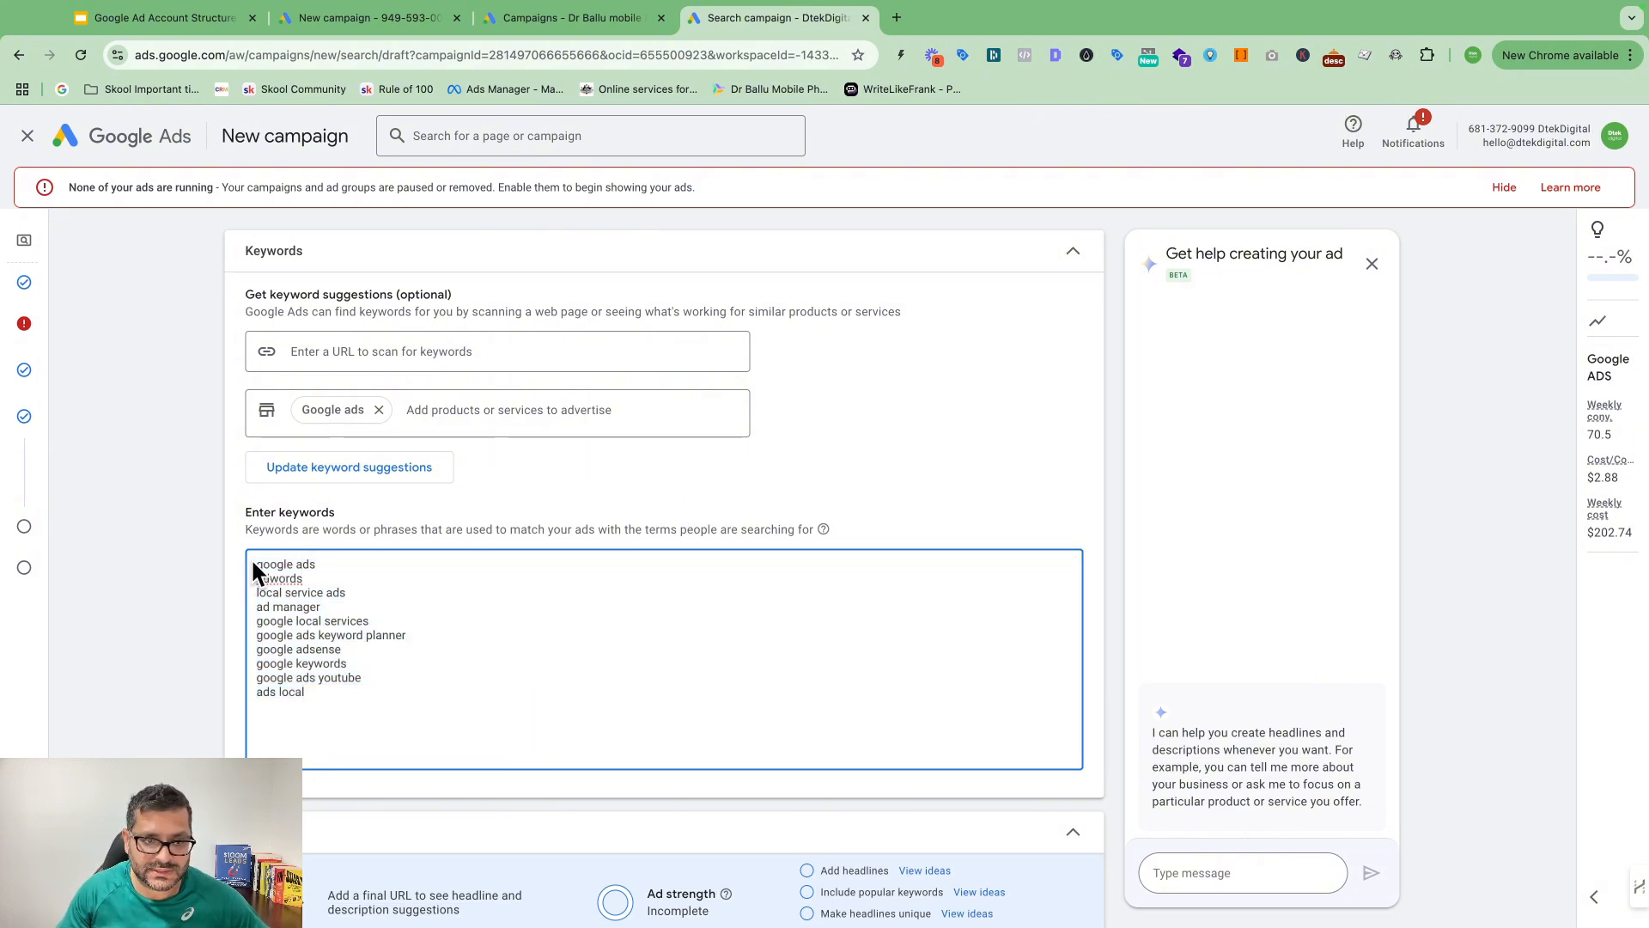
{"action": "scroll", "coordinate": [350, 693], "scroll_direction": "down", "scroll_amount": 2}
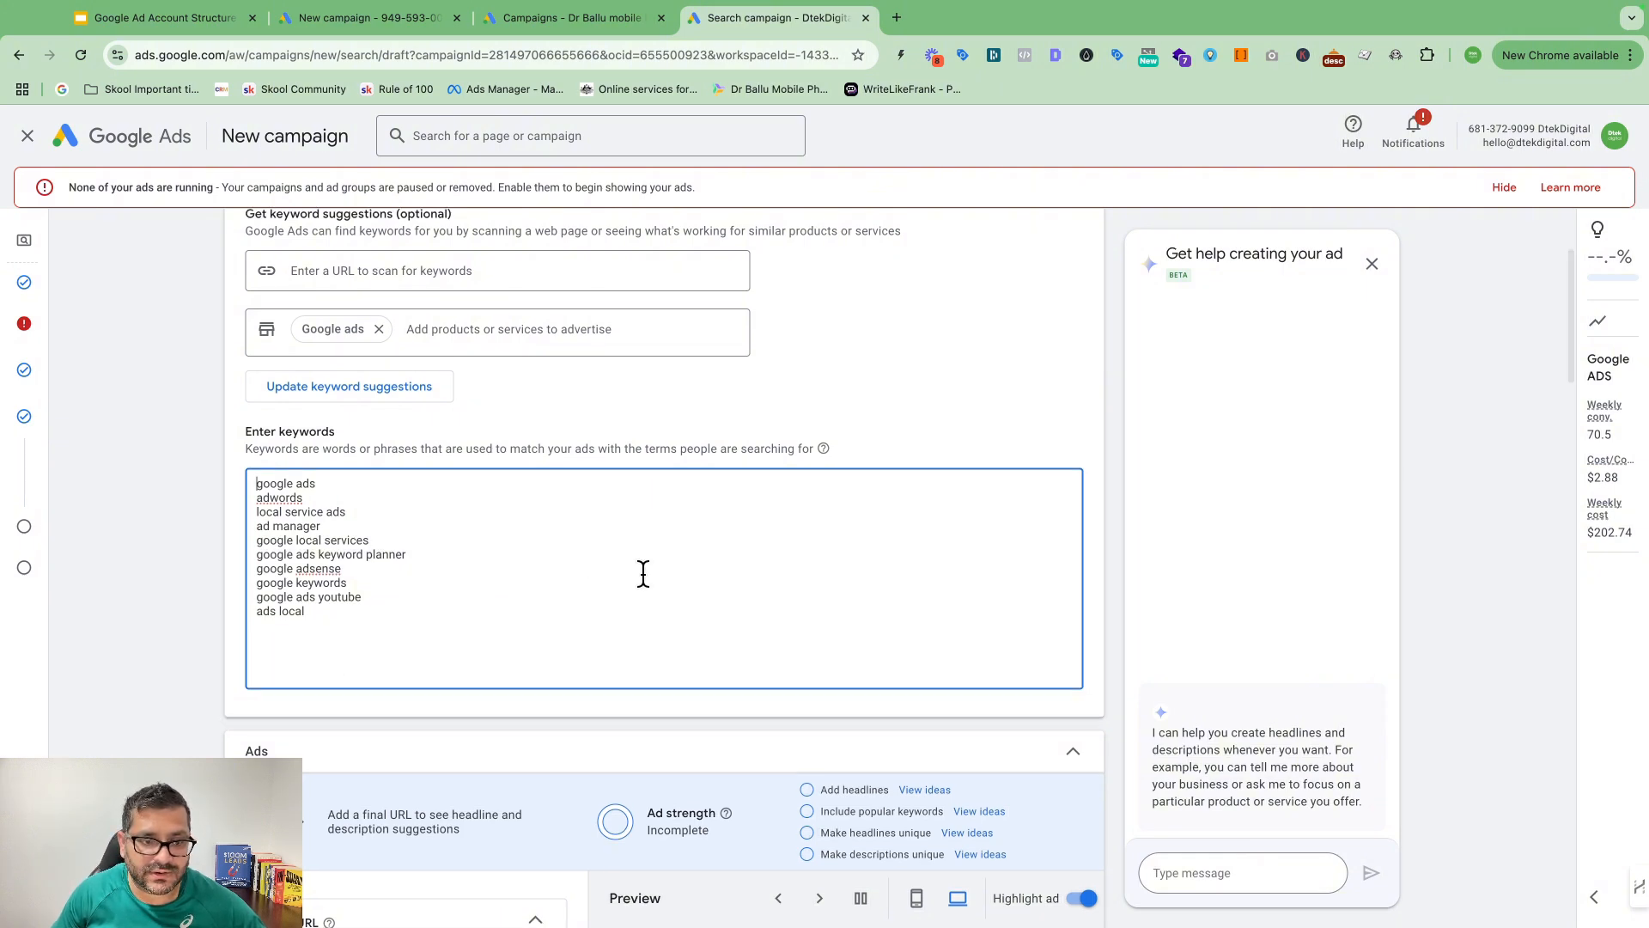
Step: Scroll through the ad to check its 15 headlines, 4 descriptions, sitelinks, callouts and Excellent strength
{"action": "scroll", "coordinate": [642, 571], "scroll_direction": "down", "scroll_amount": 5}
{"action": "scroll", "coordinate": [477, 441], "scroll_direction": "down", "scroll_amount": 2}
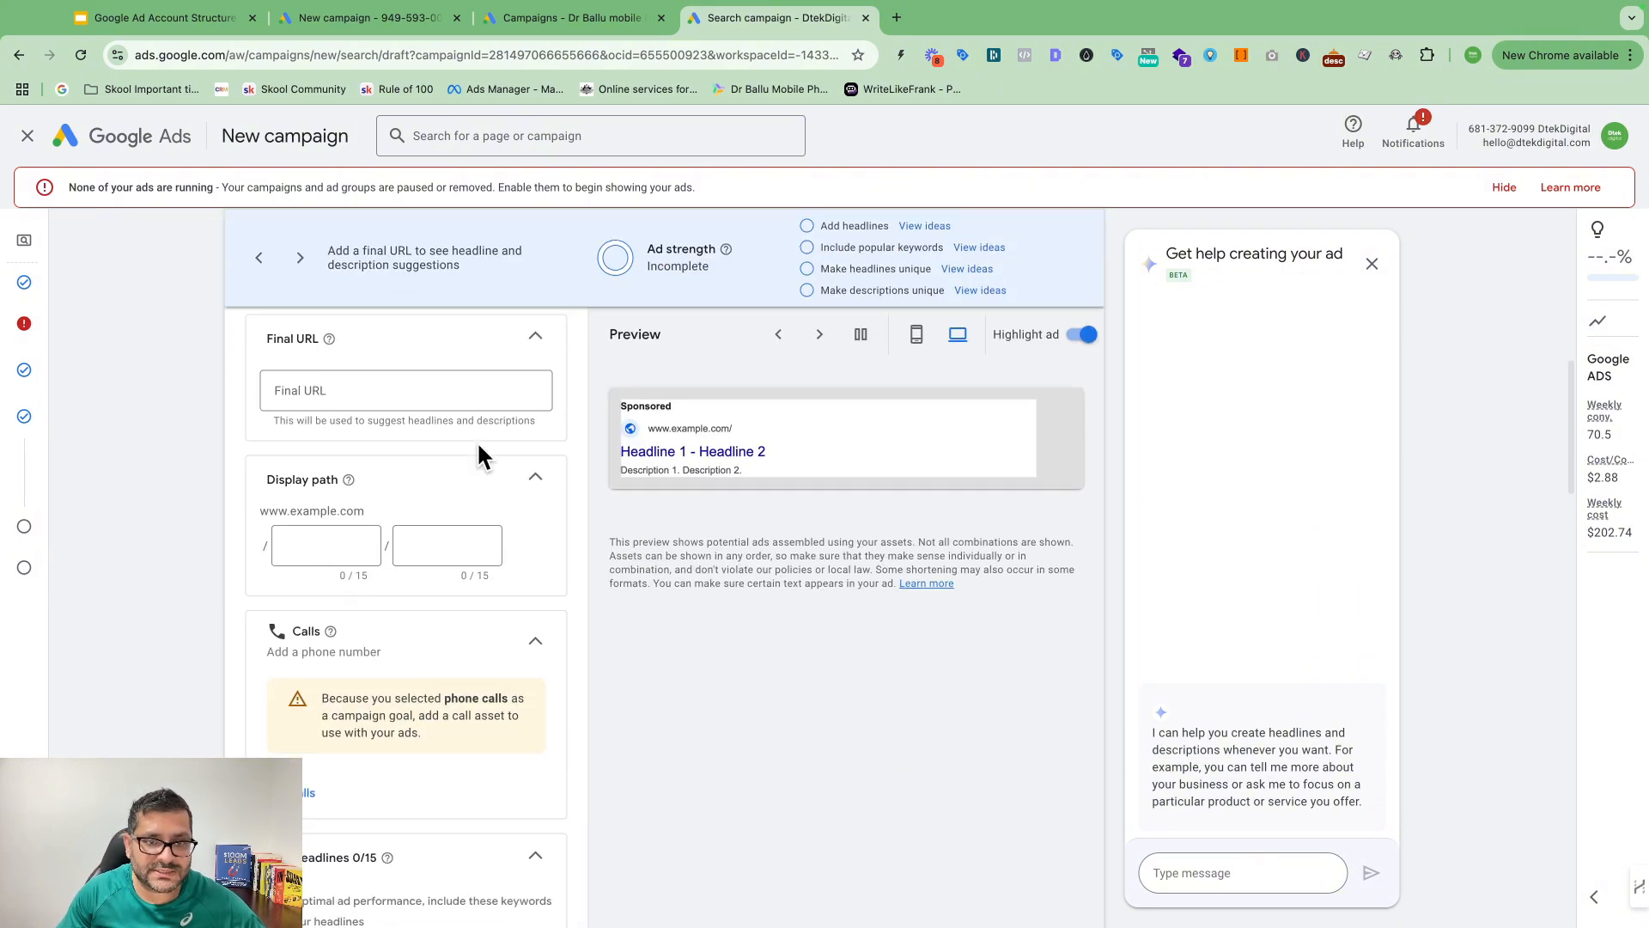
{"action": "scroll", "coordinate": [461, 516], "scroll_direction": "down", "scroll_amount": 5}
{"action": "scroll", "coordinate": [477, 559], "scroll_direction": "down", "scroll_amount": 10}
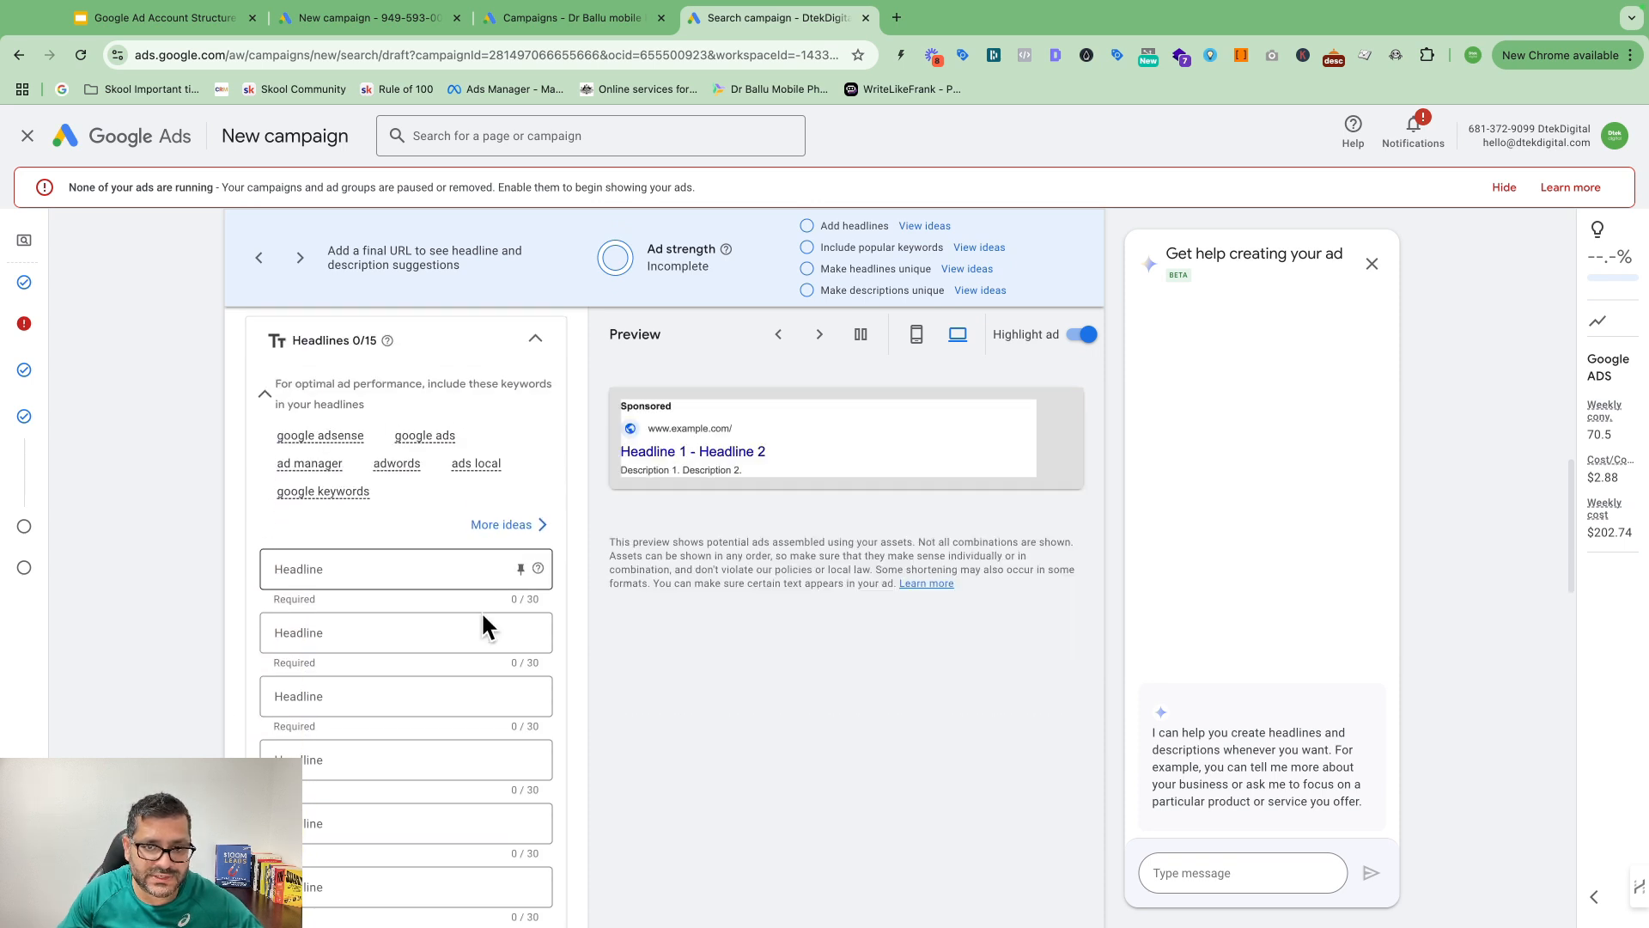
{"action": "scroll", "coordinate": [438, 739], "scroll_direction": "down", "scroll_amount": 5}
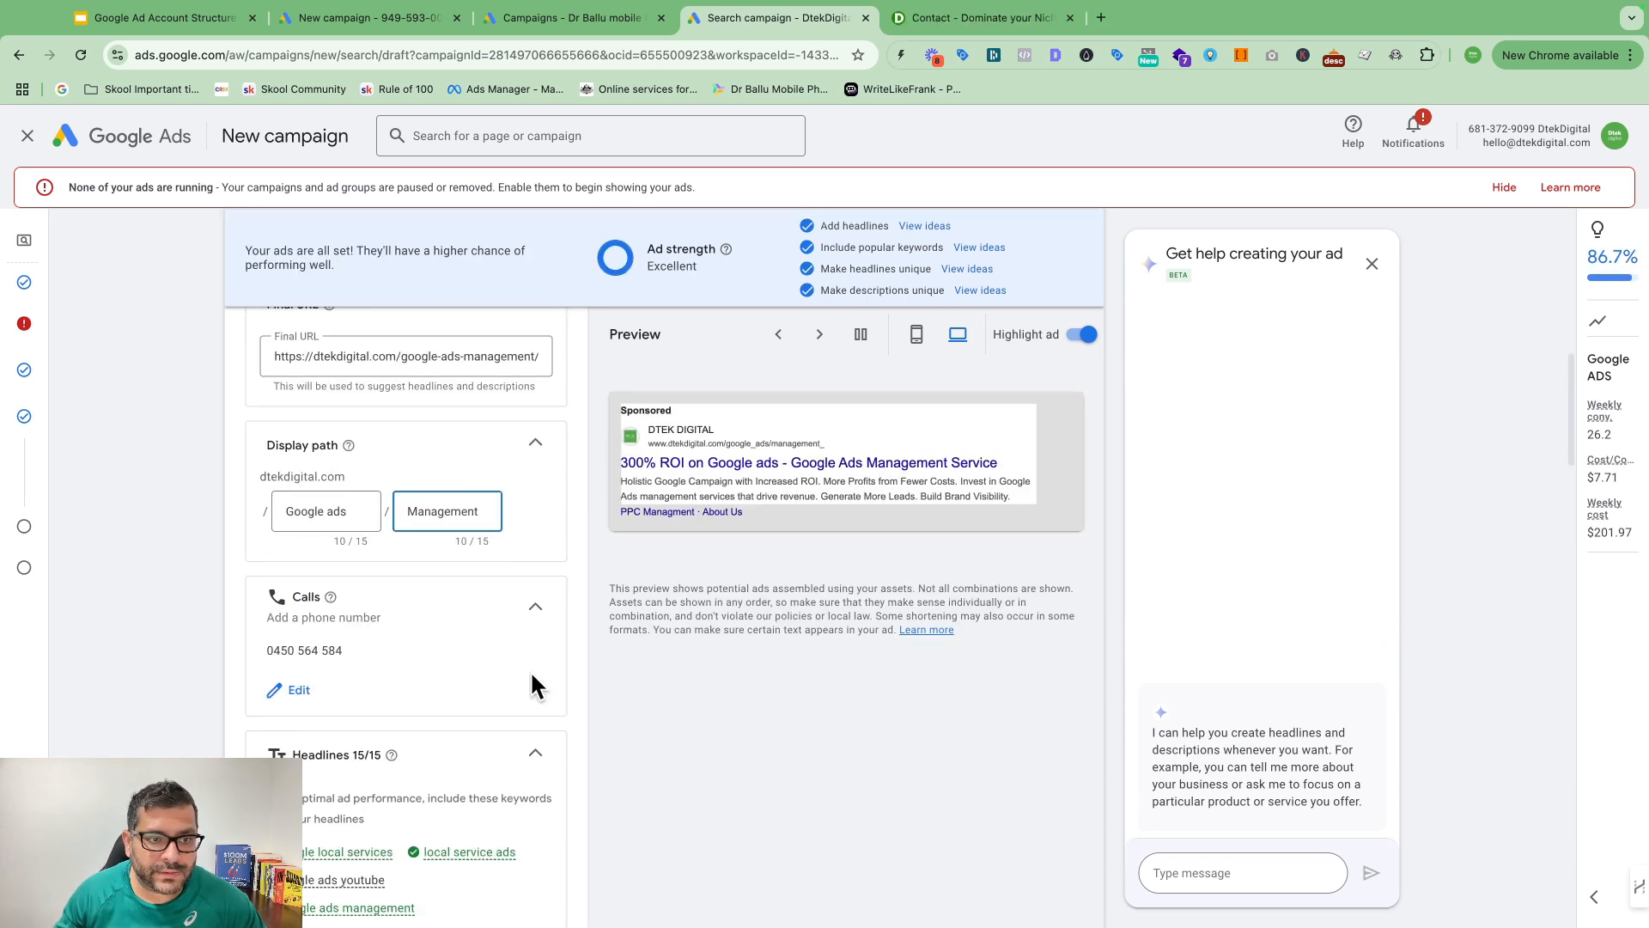
{"action": "scroll", "coordinate": [531, 685], "scroll_direction": "down", "scroll_amount": 2}
{"action": "scroll", "coordinate": [532, 675], "scroll_direction": "down", "scroll_amount": 2}
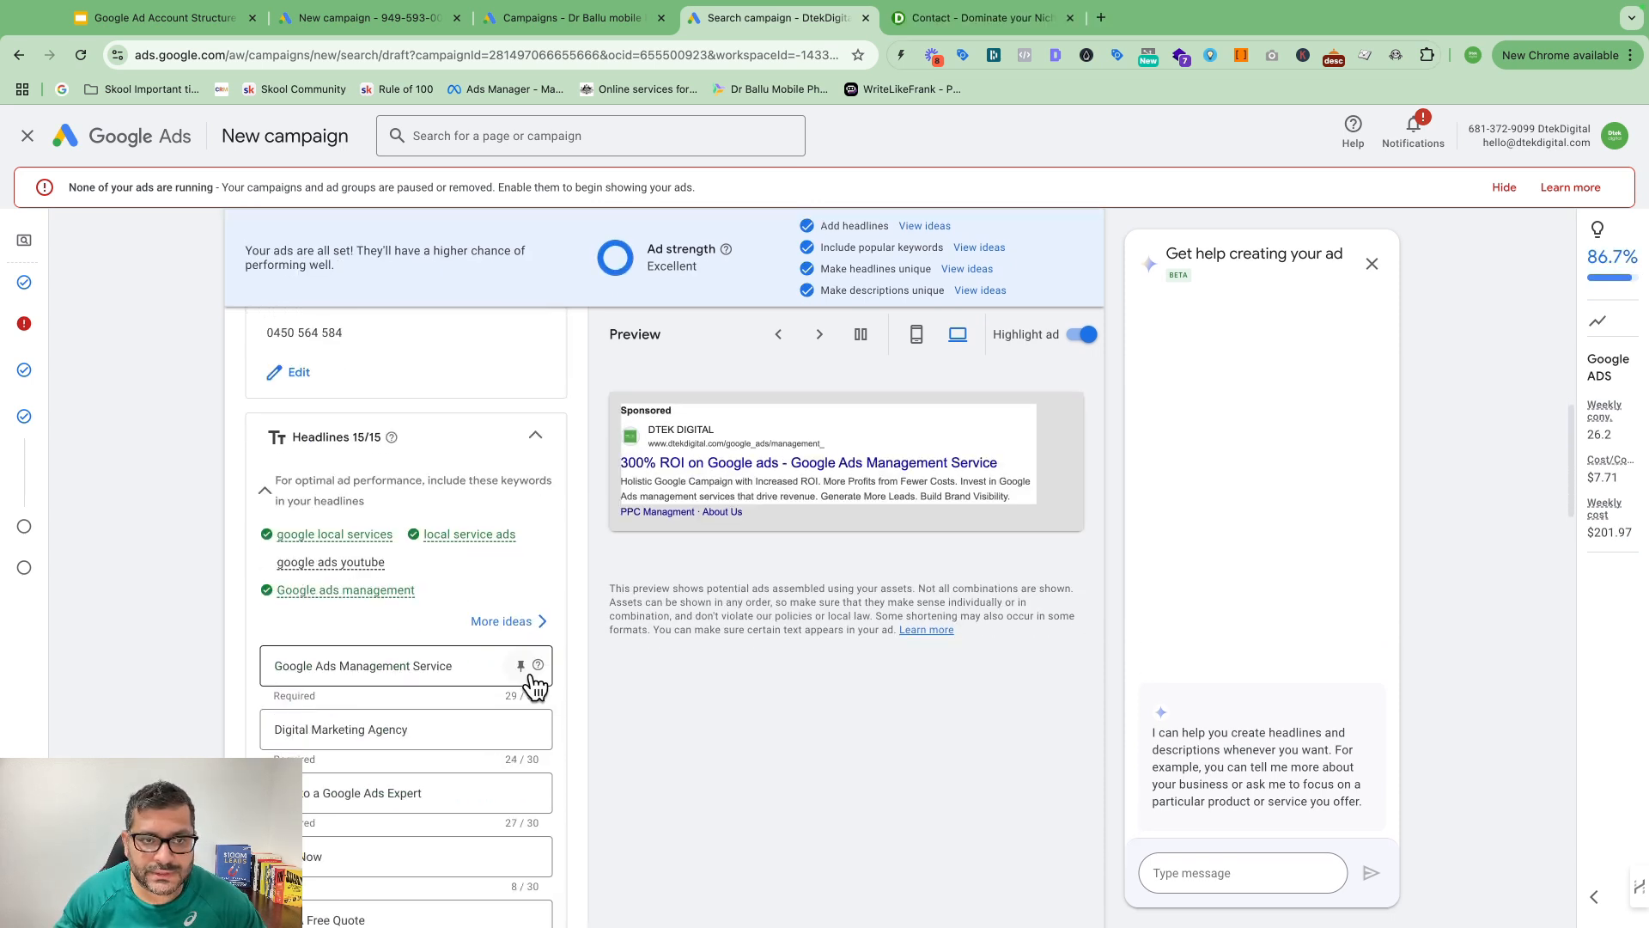
{"action": "scroll", "coordinate": [531, 676], "scroll_direction": "up", "scroll_amount": 3}
{"action": "scroll", "coordinate": [532, 675], "scroll_direction": "down", "scroll_amount": 4}
{"action": "scroll", "coordinate": [532, 675], "scroll_direction": "down", "scroll_amount": 10}
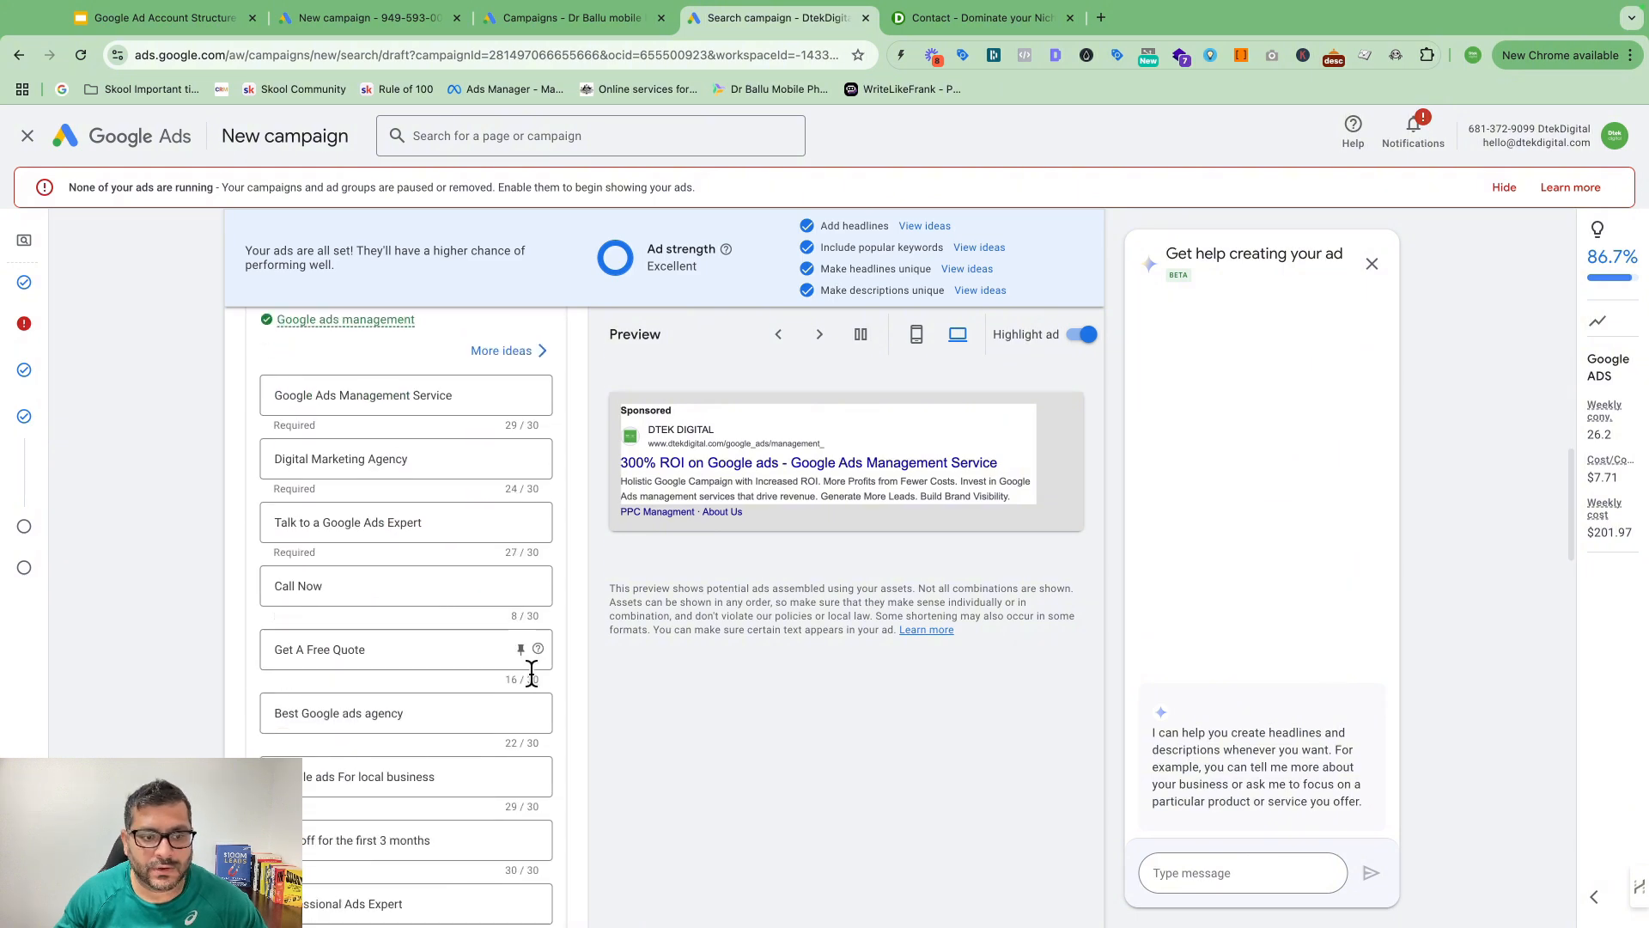
{"action": "scroll", "coordinate": [517, 642], "scroll_direction": "down", "scroll_amount": 15}
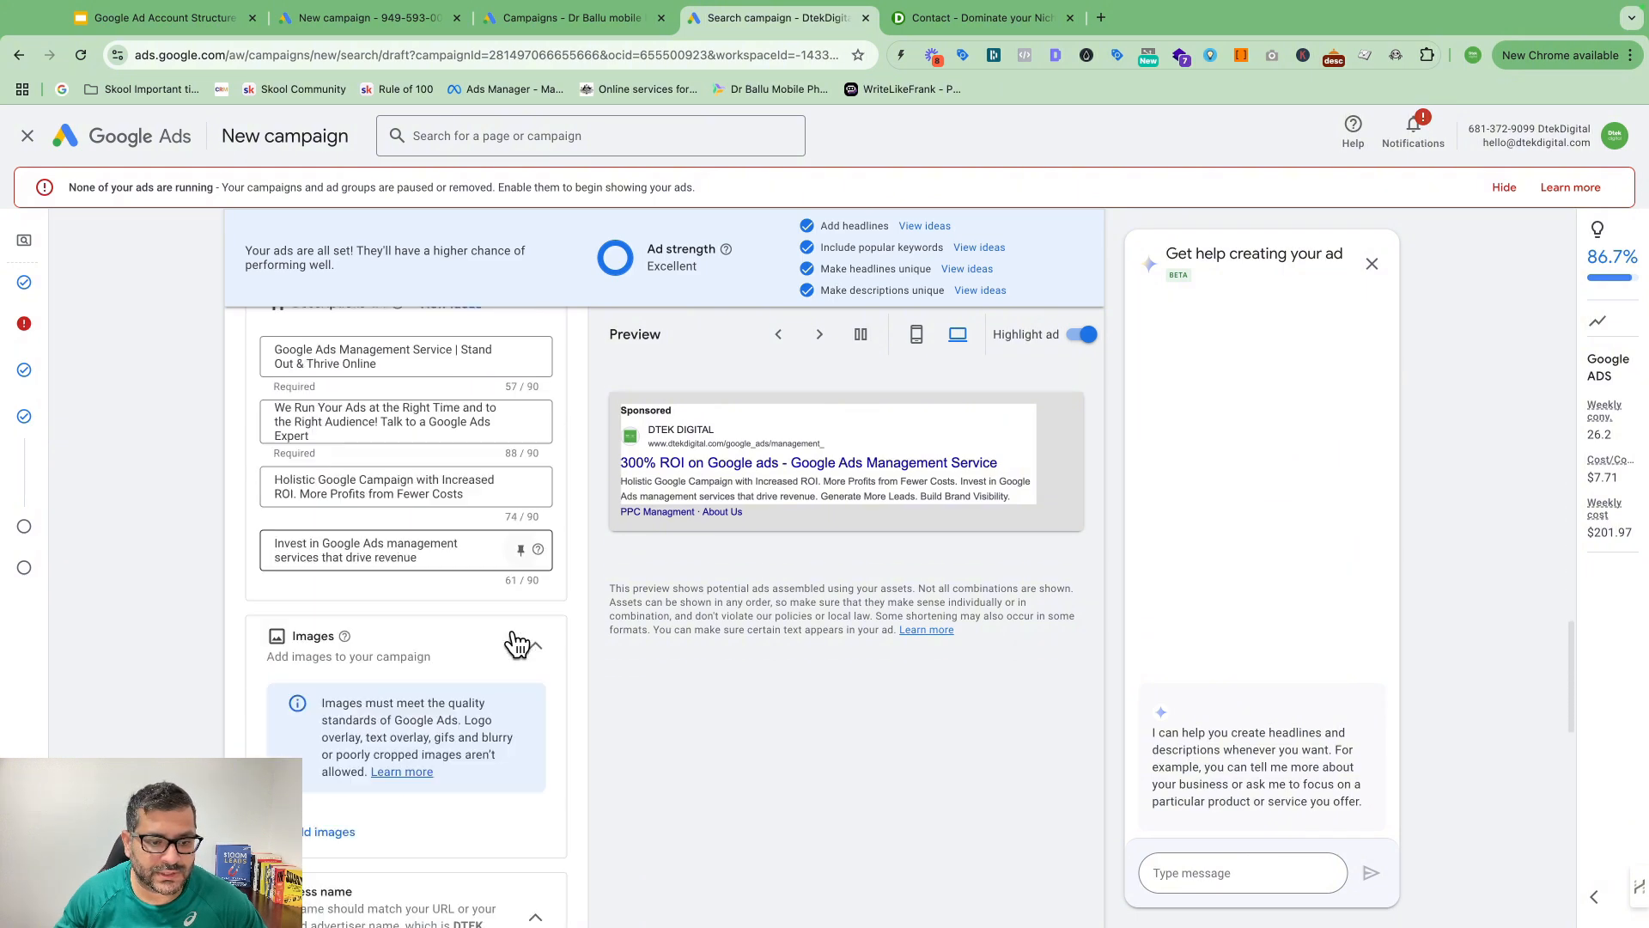
{"action": "scroll", "coordinate": [443, 700], "scroll_direction": "down", "scroll_amount": 3}
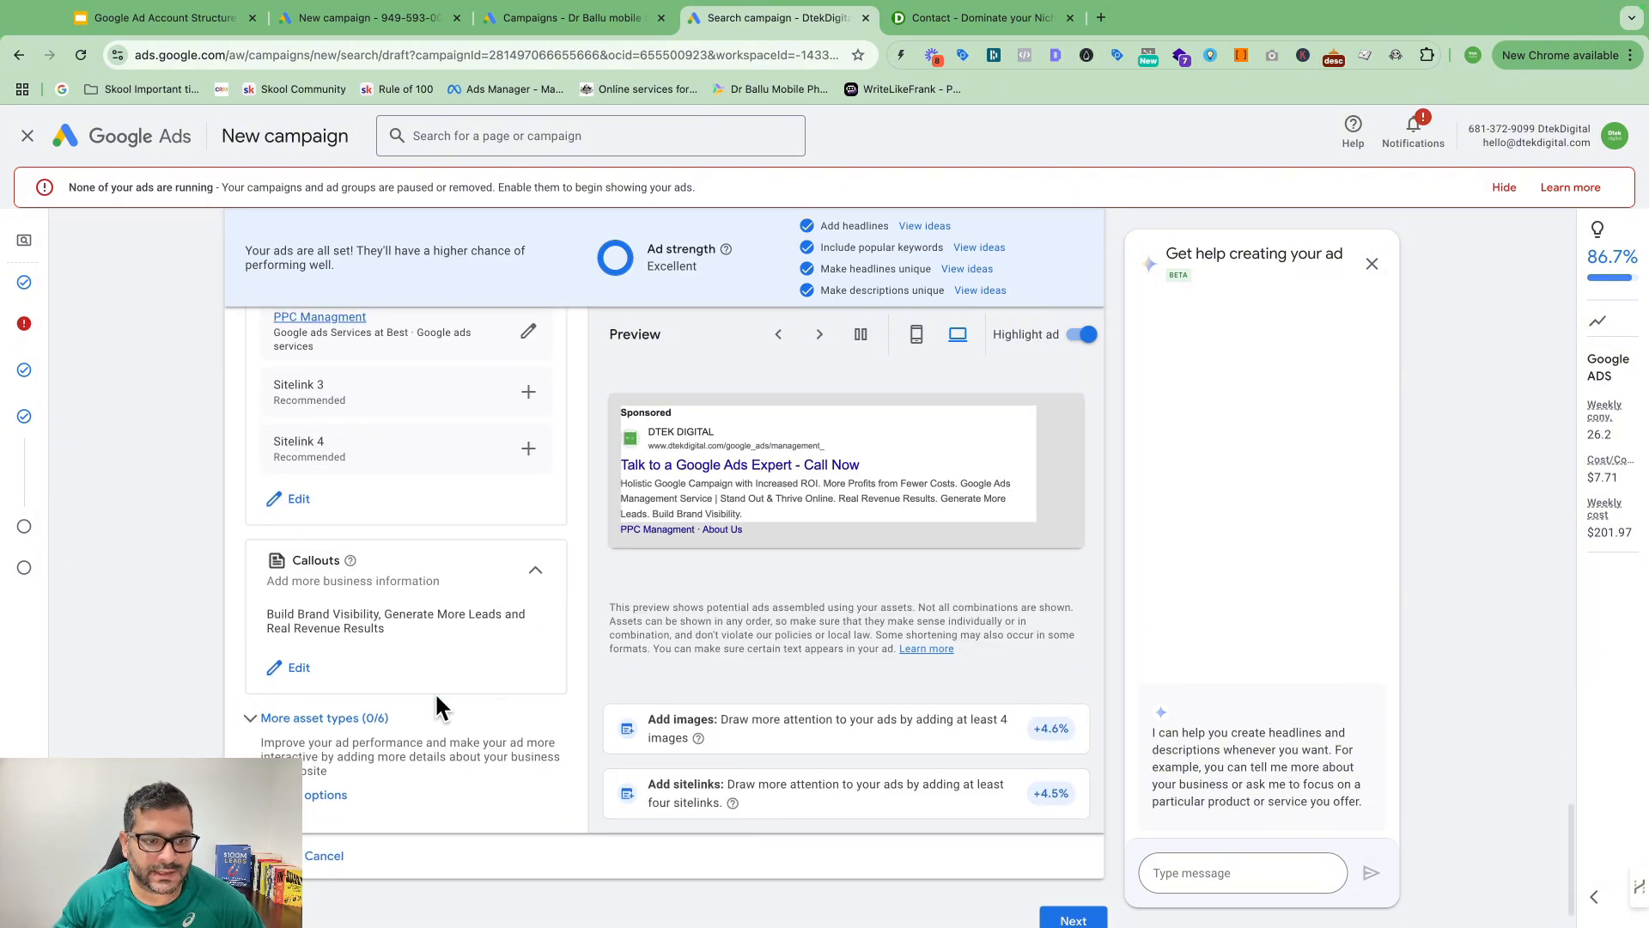
{"action": "scroll", "coordinate": [480, 674], "scroll_direction": "up", "scroll_amount": 15}
{"action": "scroll", "coordinate": [479, 667], "scroll_direction": "up", "scroll_amount": 9}
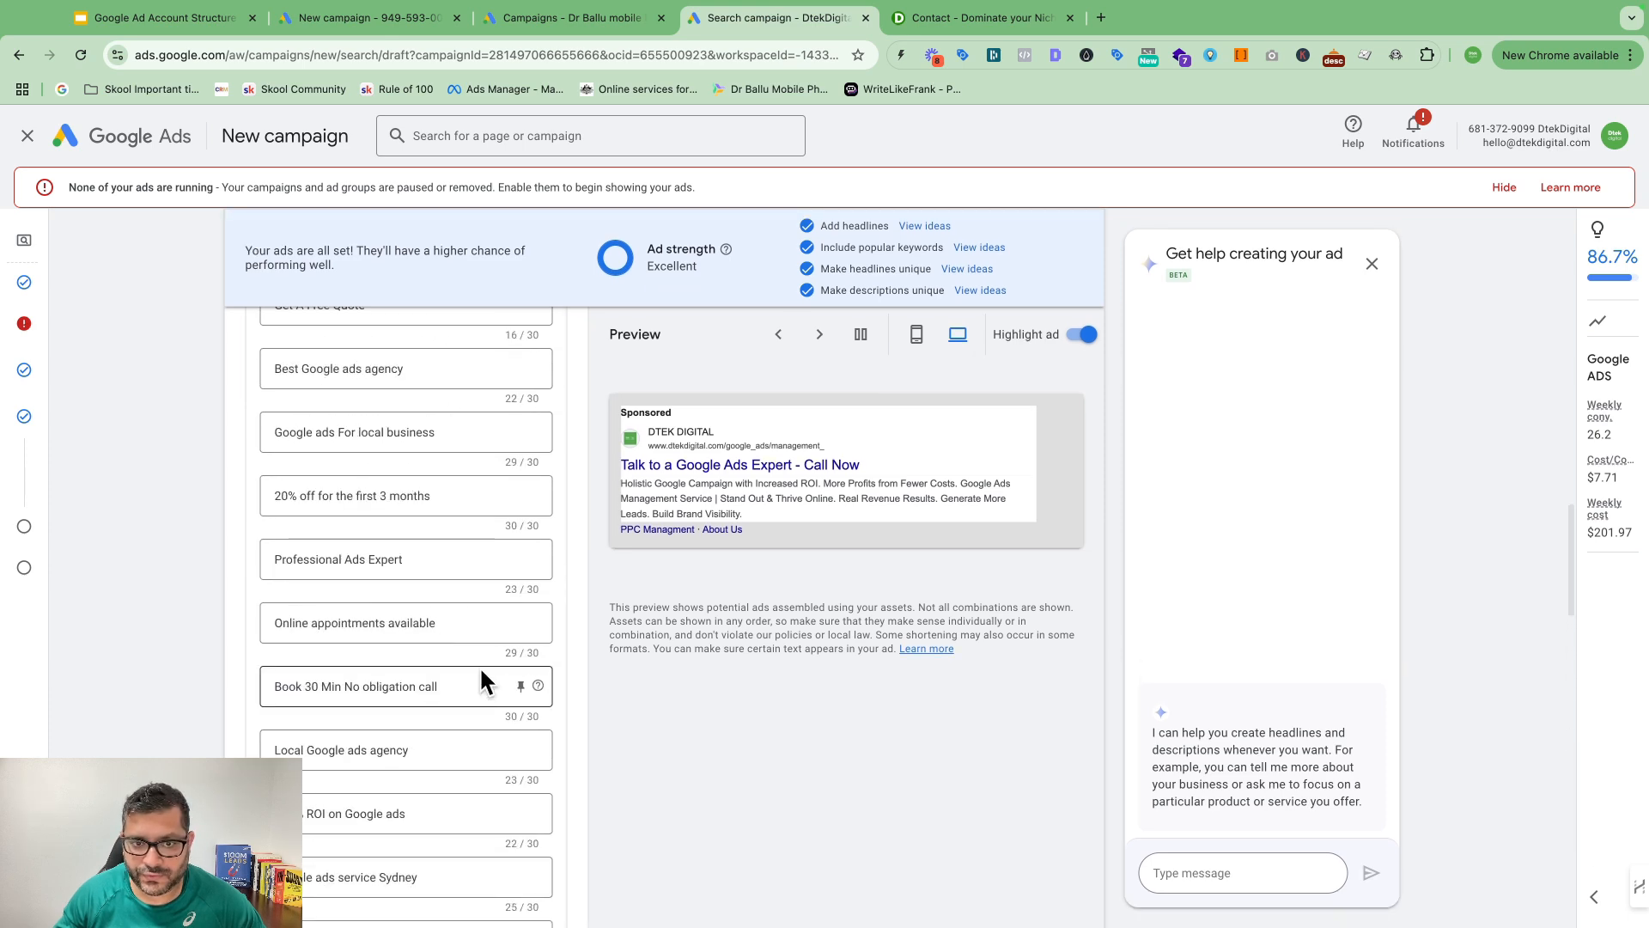
{"action": "scroll", "coordinate": [533, 607], "scroll_direction": "up", "scroll_amount": 4}
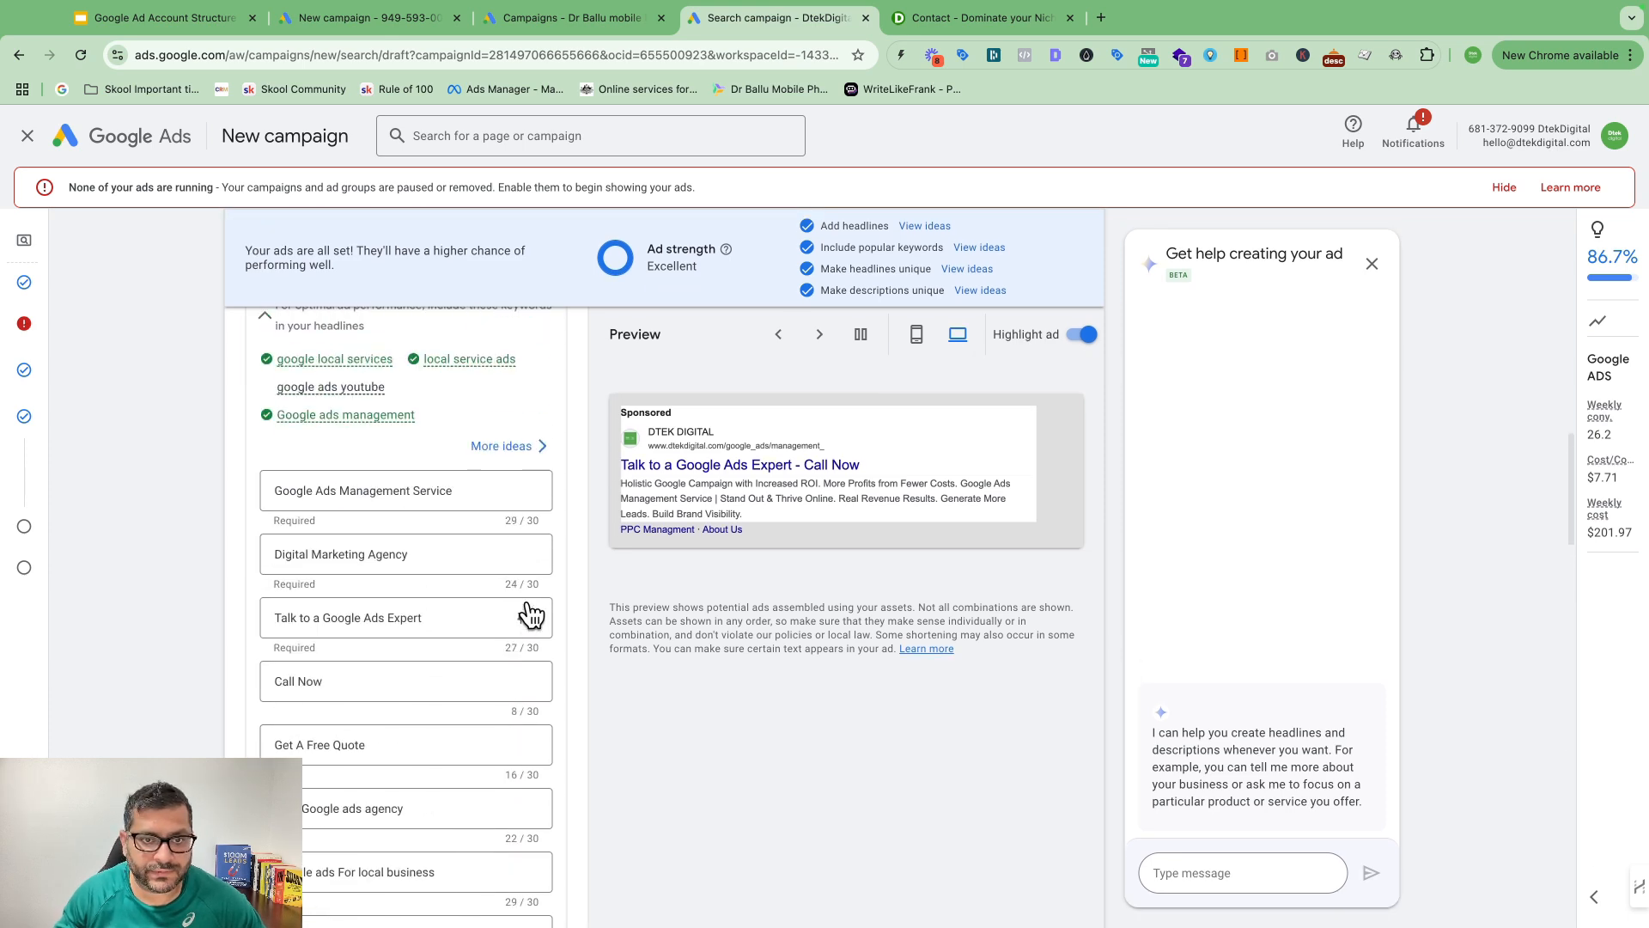
{"action": "scroll", "coordinate": [558, 608], "scroll_direction": "up", "scroll_amount": 4}
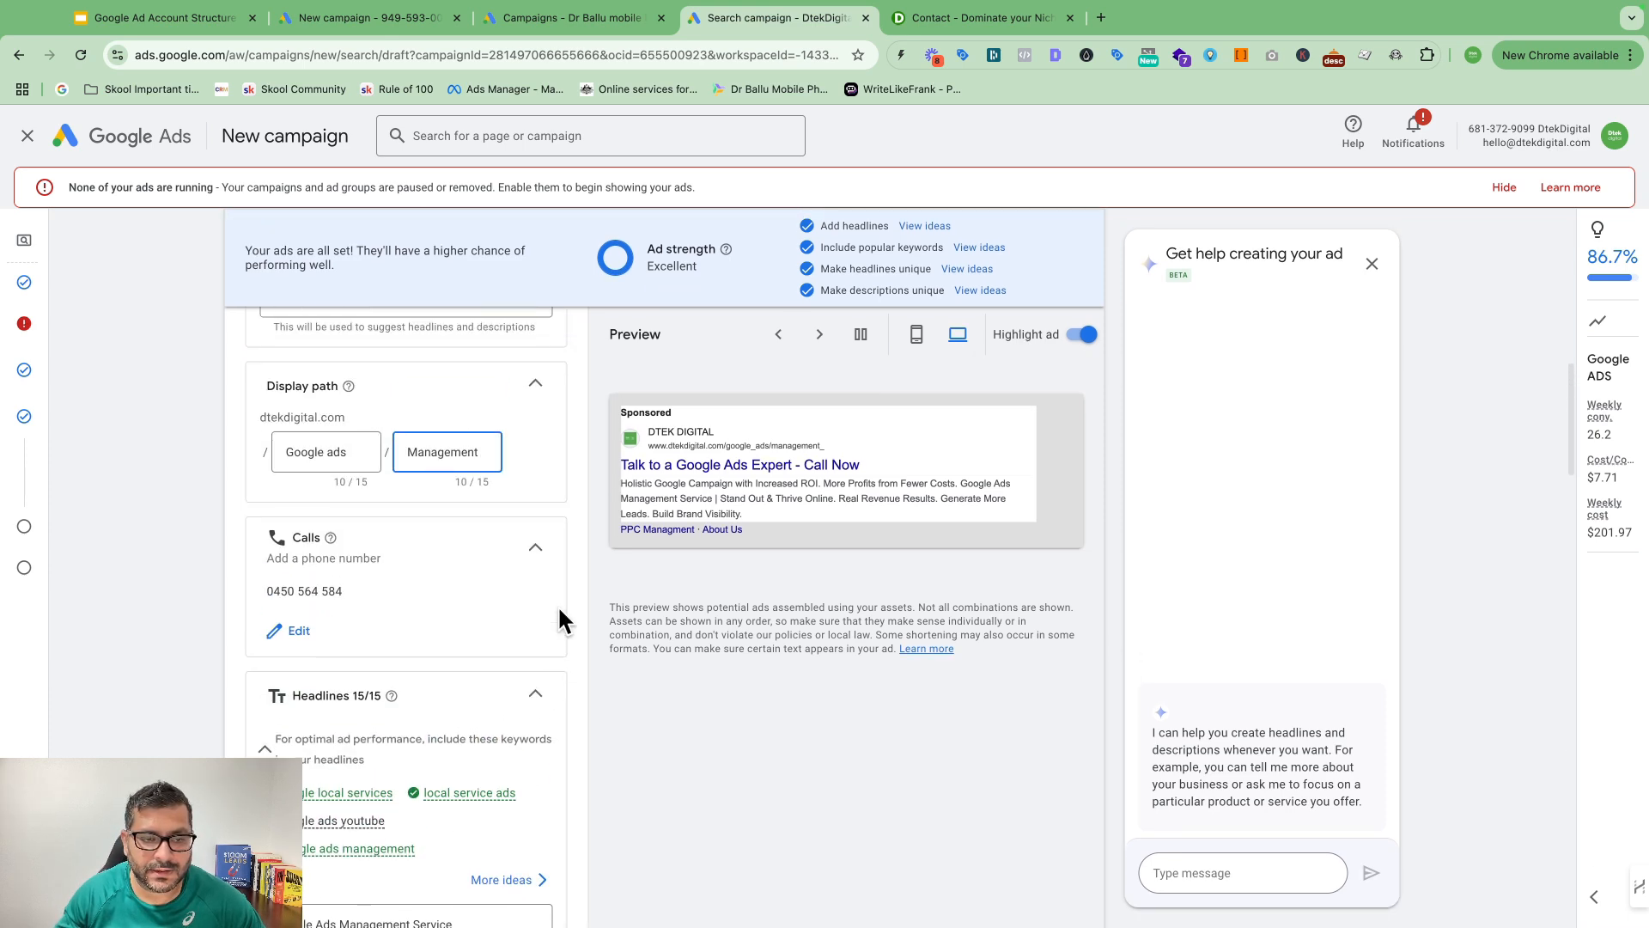
{"action": "scroll", "coordinate": [675, 620], "scroll_direction": "up", "scroll_amount": 5}
{"action": "scroll", "coordinate": [568, 508], "scroll_direction": "up", "scroll_amount": 1}
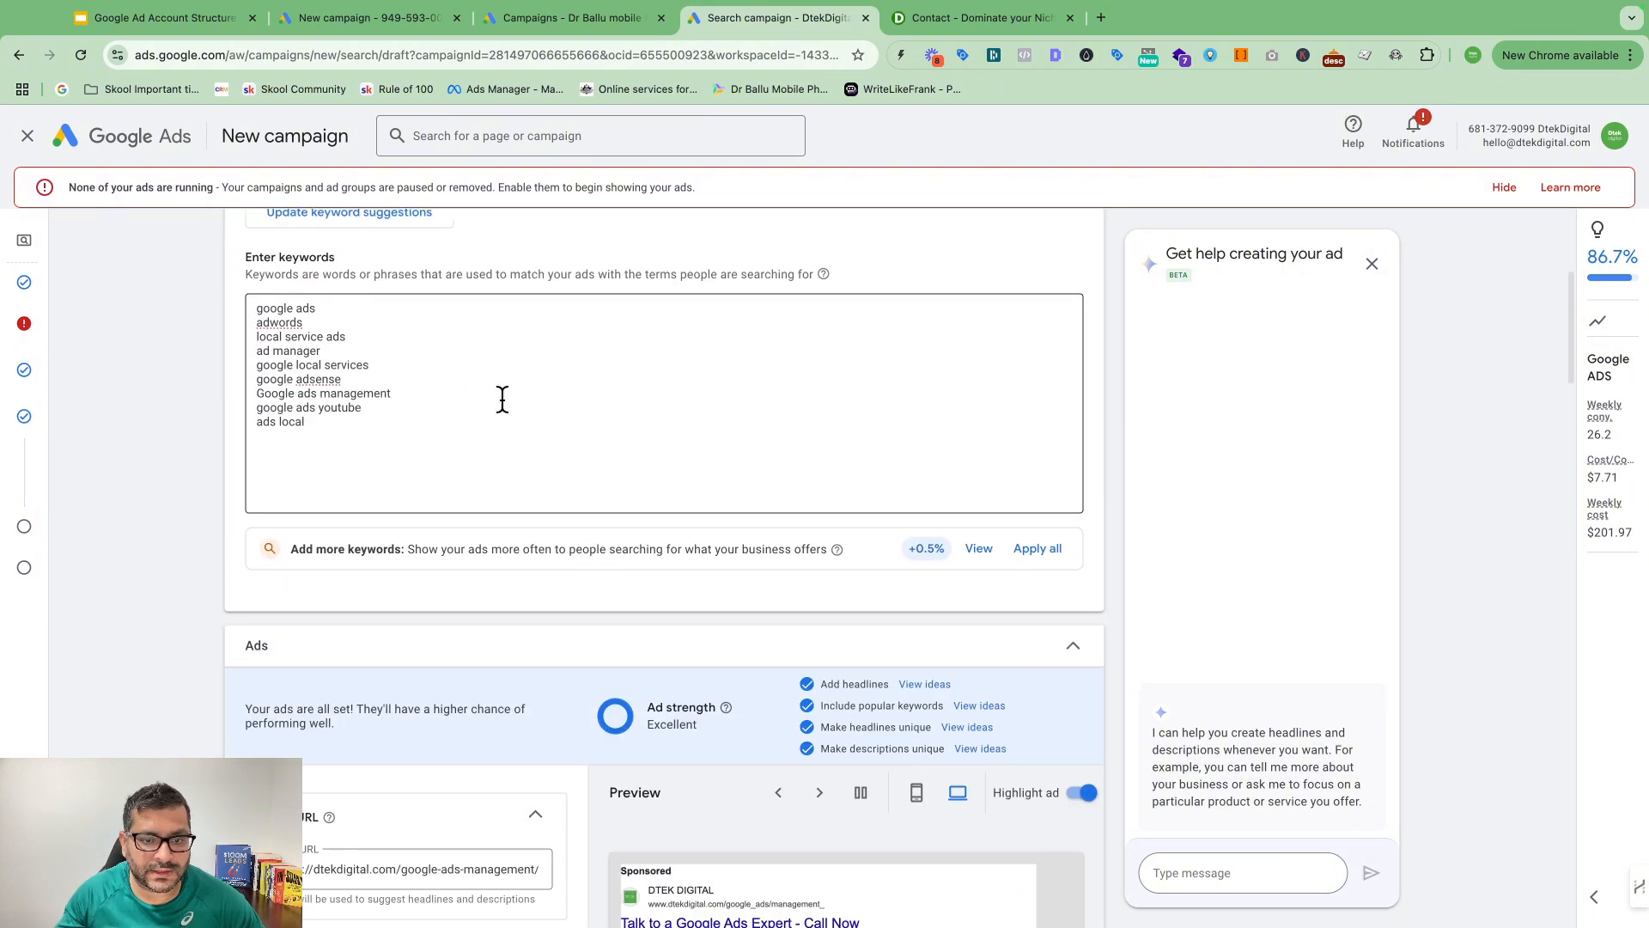
{"action": "scroll", "coordinate": [641, 626], "scroll_direction": "down", "scroll_amount": 8}
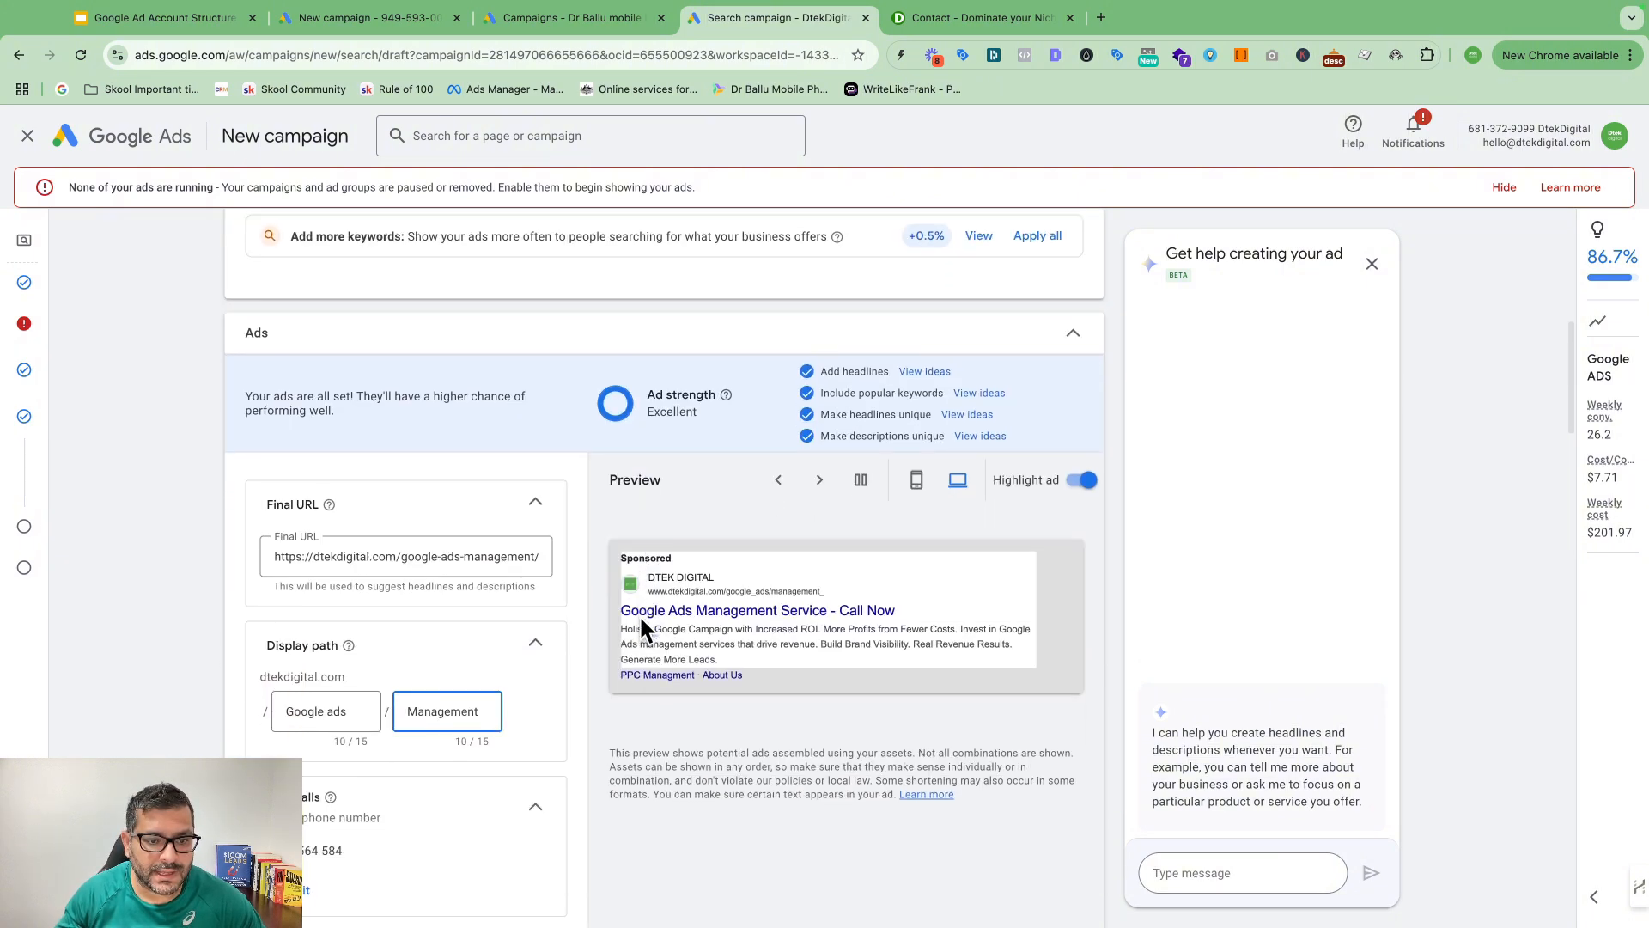
{"action": "scroll", "coordinate": [469, 700], "scroll_direction": "down", "scroll_amount": 1}
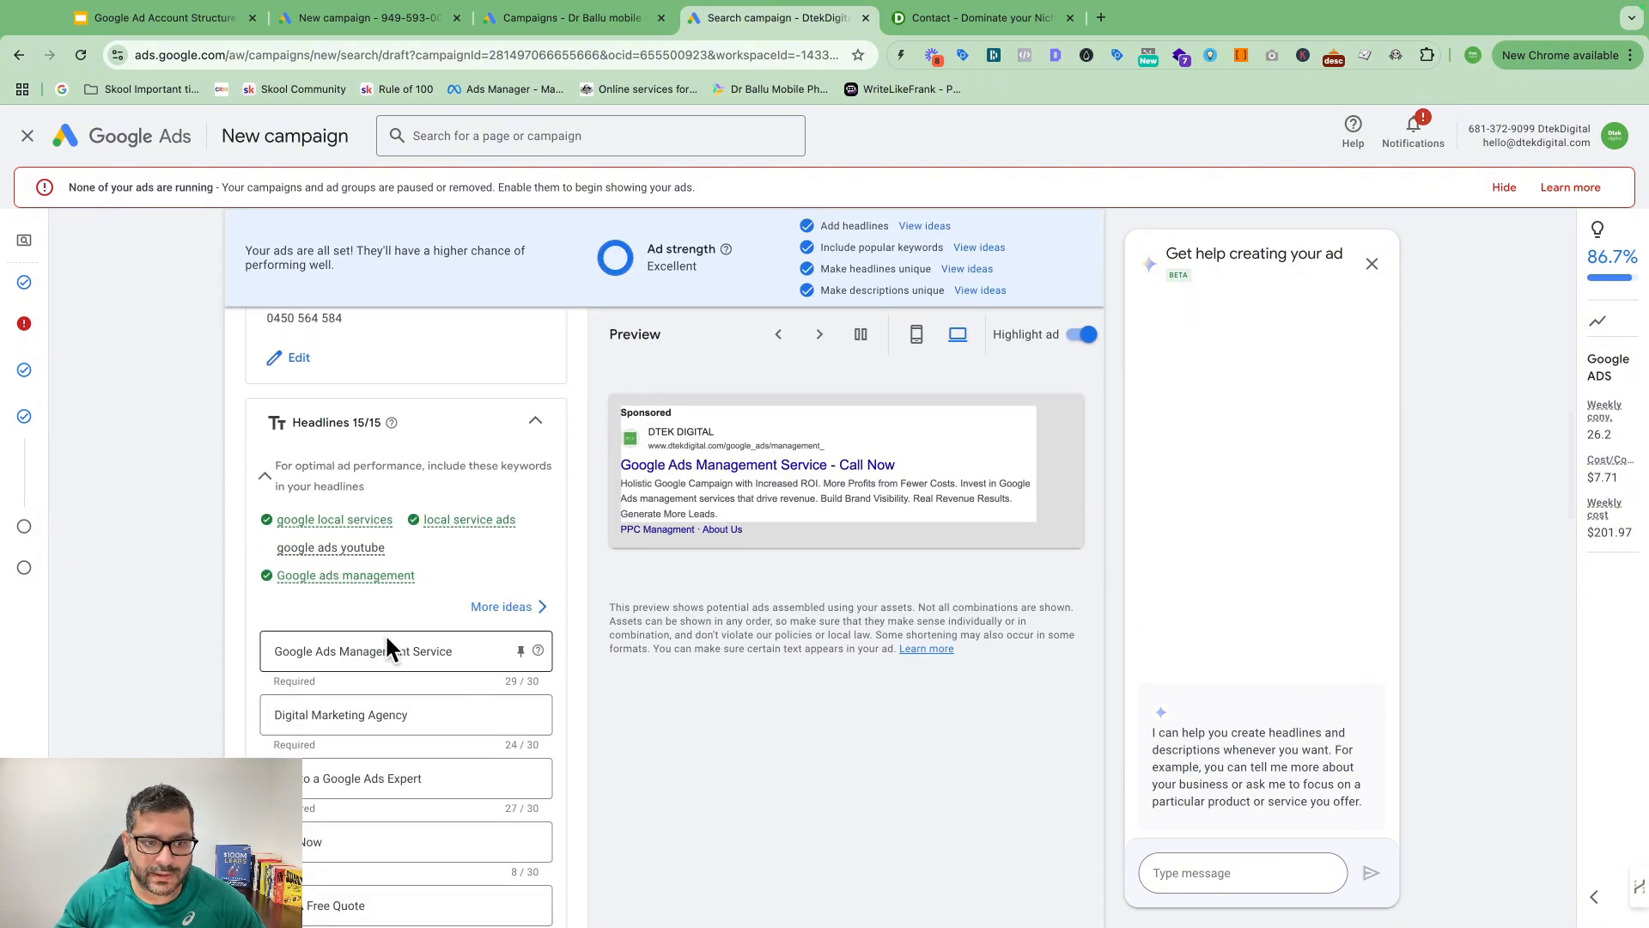
{"action": "scroll", "coordinate": [412, 683], "scroll_direction": "down", "scroll_amount": 3}
{"action": "scroll", "coordinate": [440, 677], "scroll_direction": "down", "scroll_amount": 15}
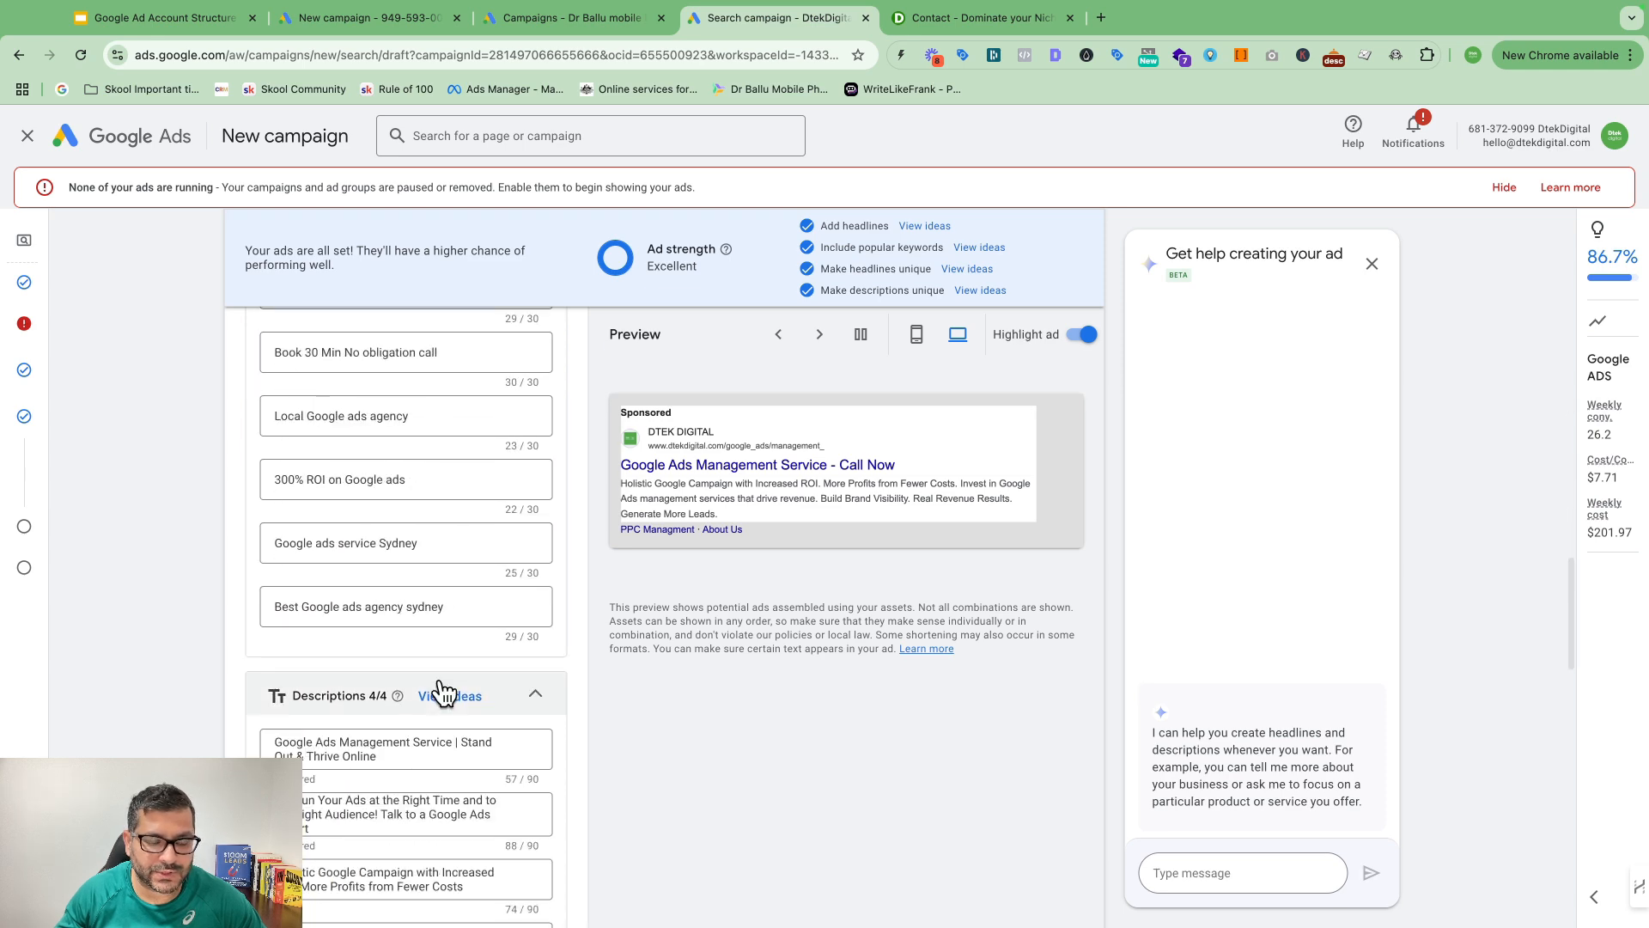
{"action": "left_click", "coordinate": [320, 677]}
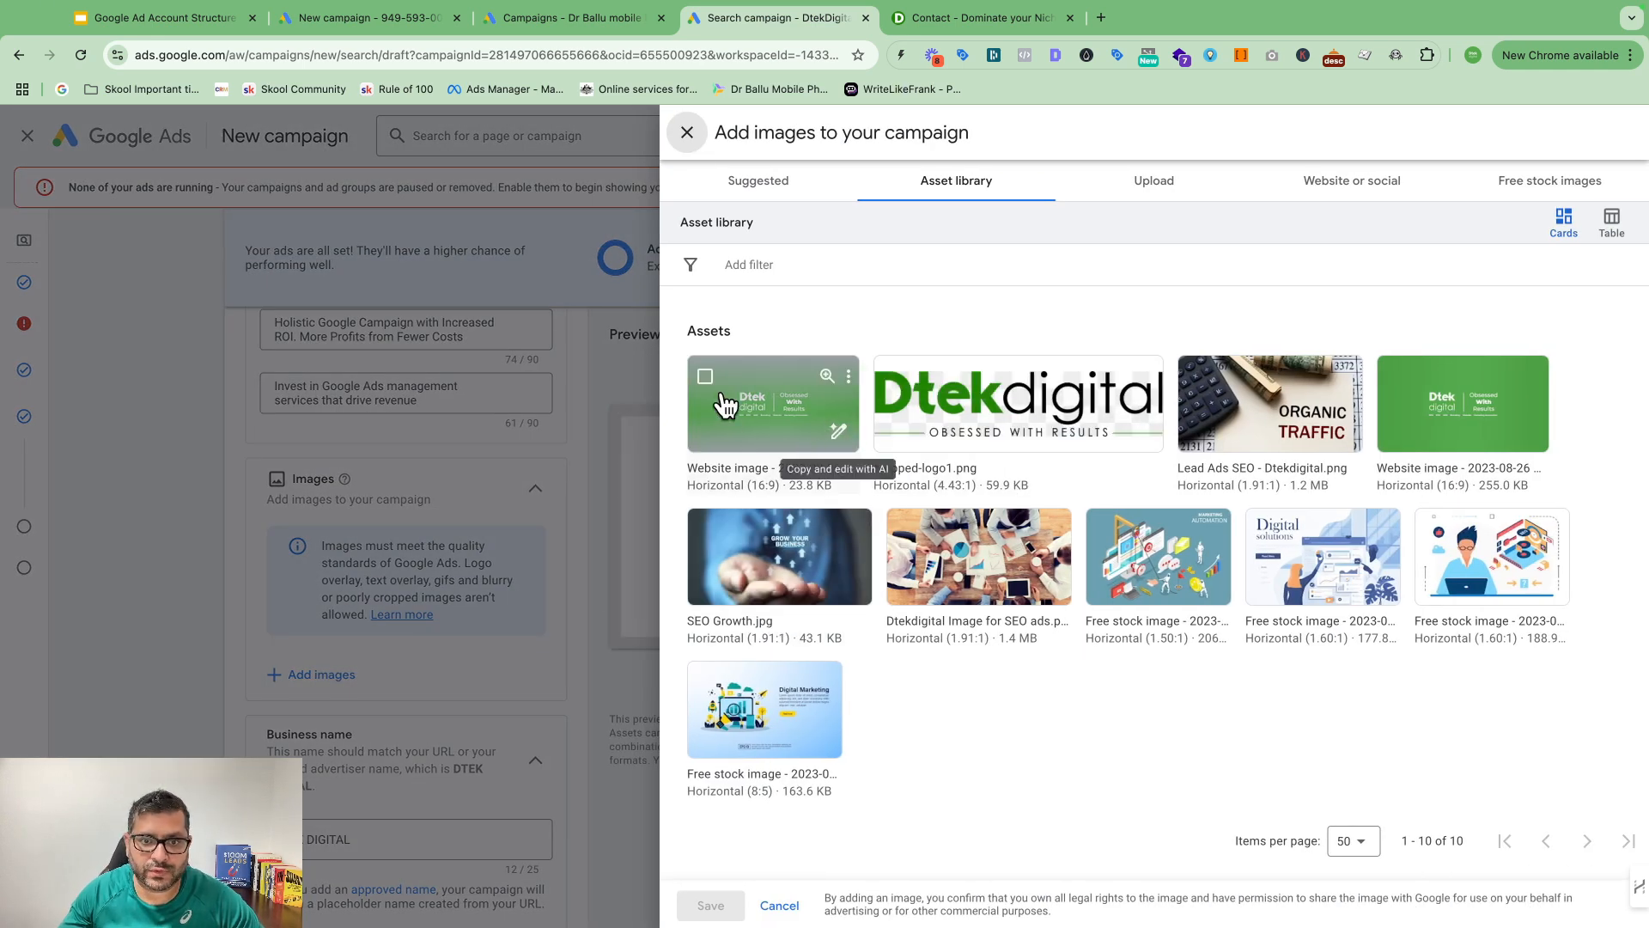
{"action": "left_click", "coordinate": [804, 425]}
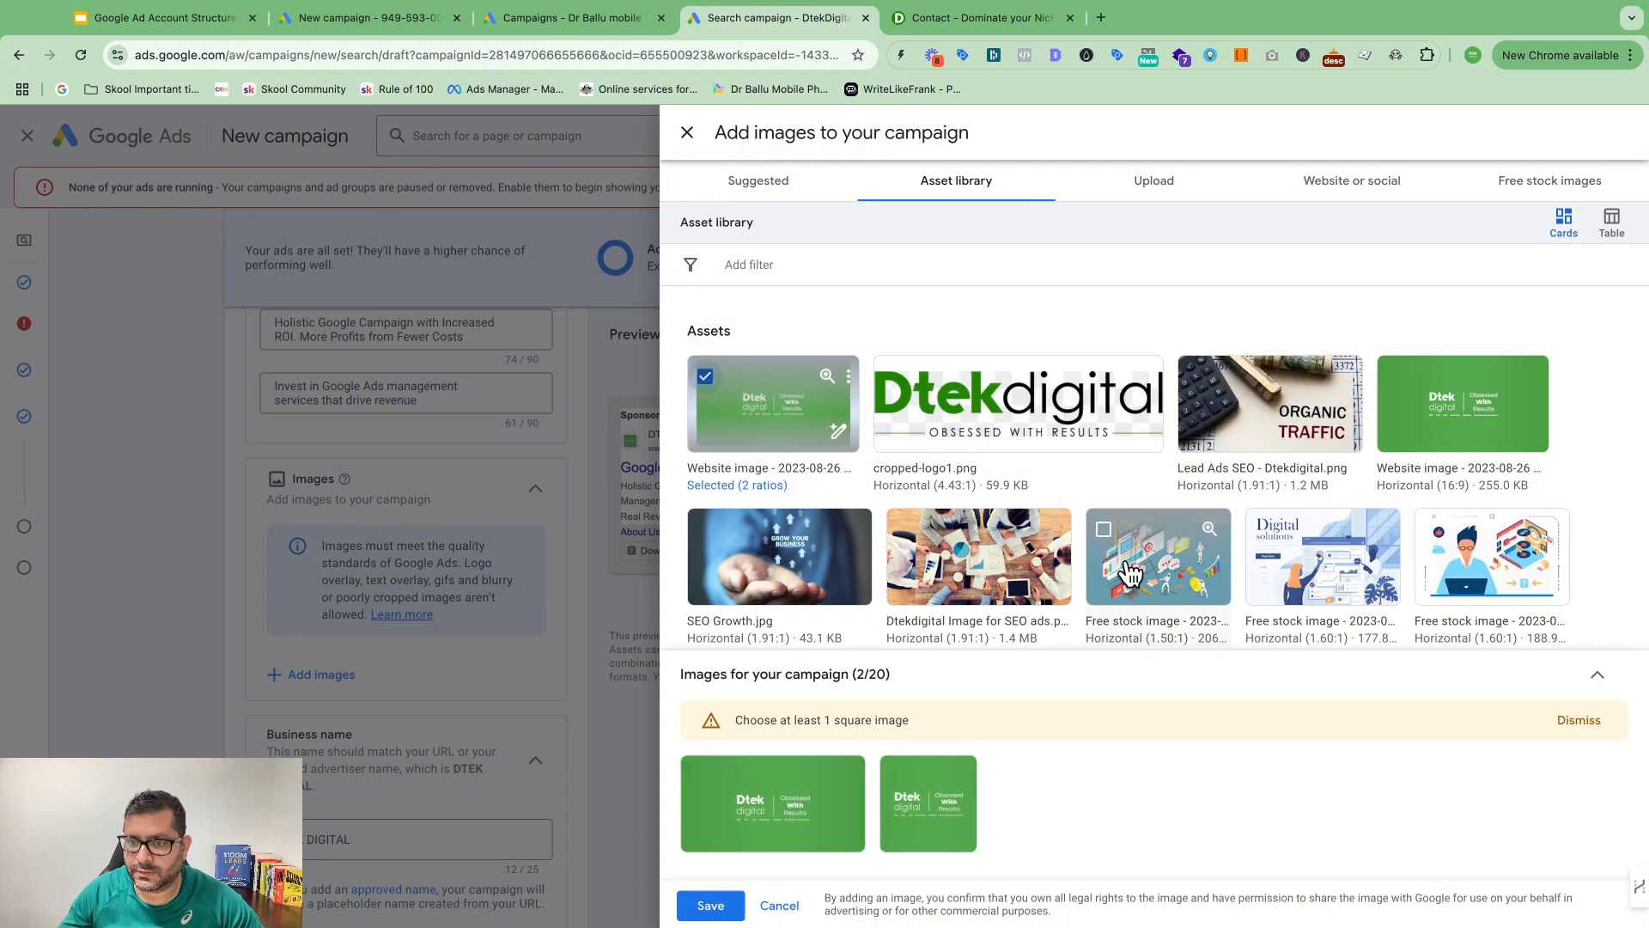
{"action": "left_click", "coordinate": [1091, 574]}
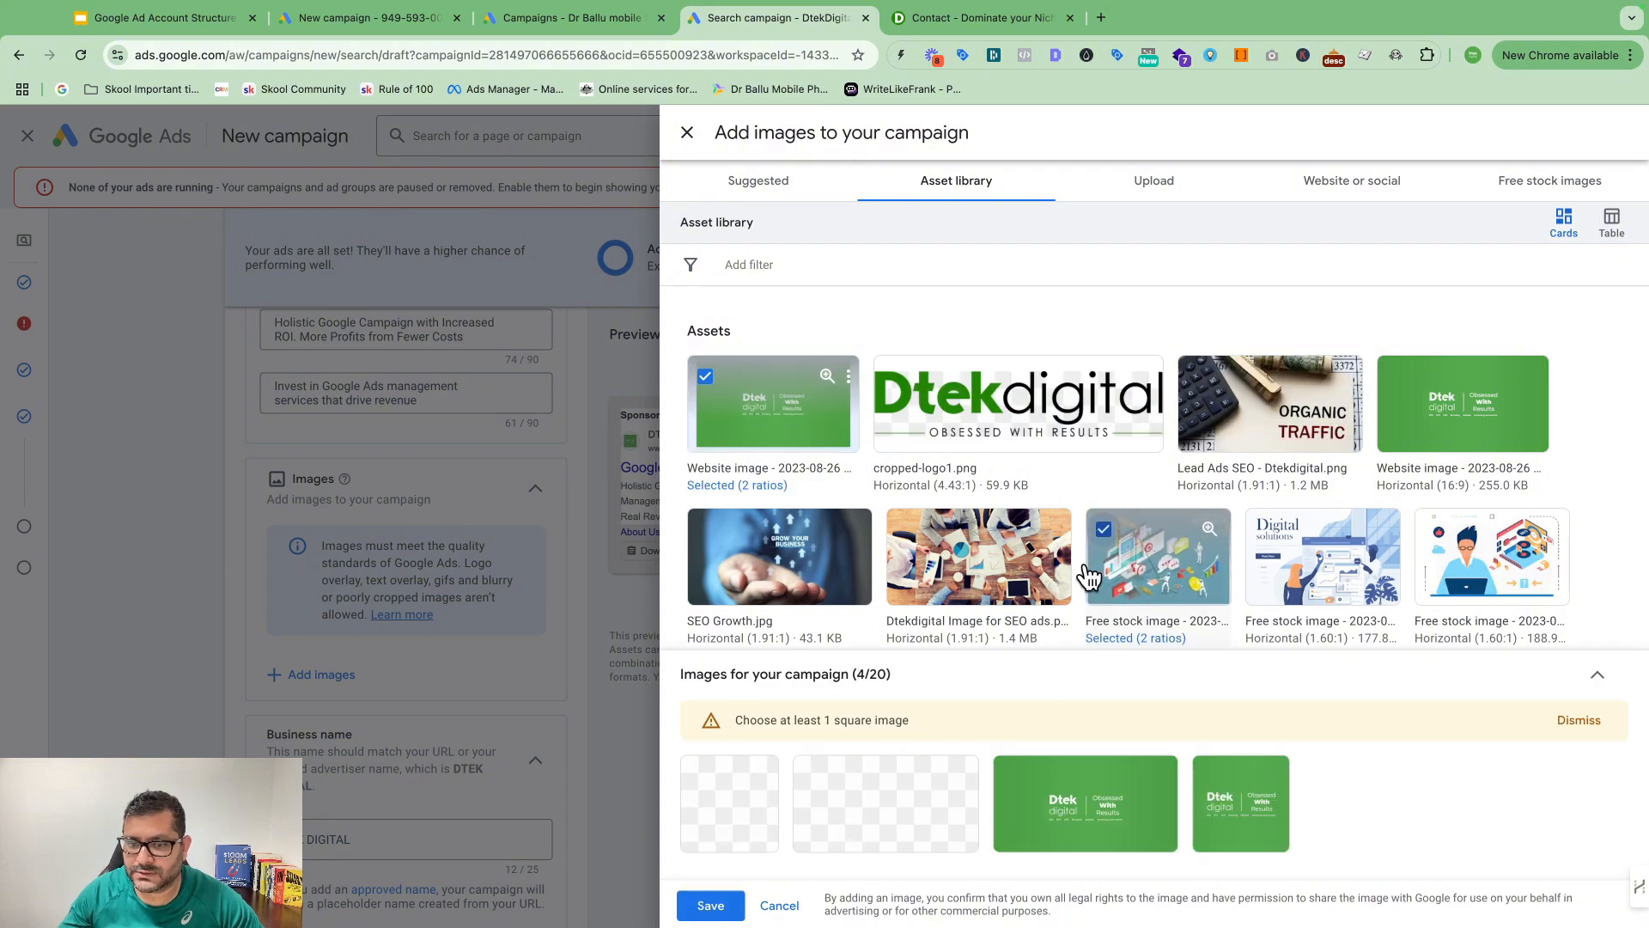
{"action": "left_click", "coordinate": [711, 905]}
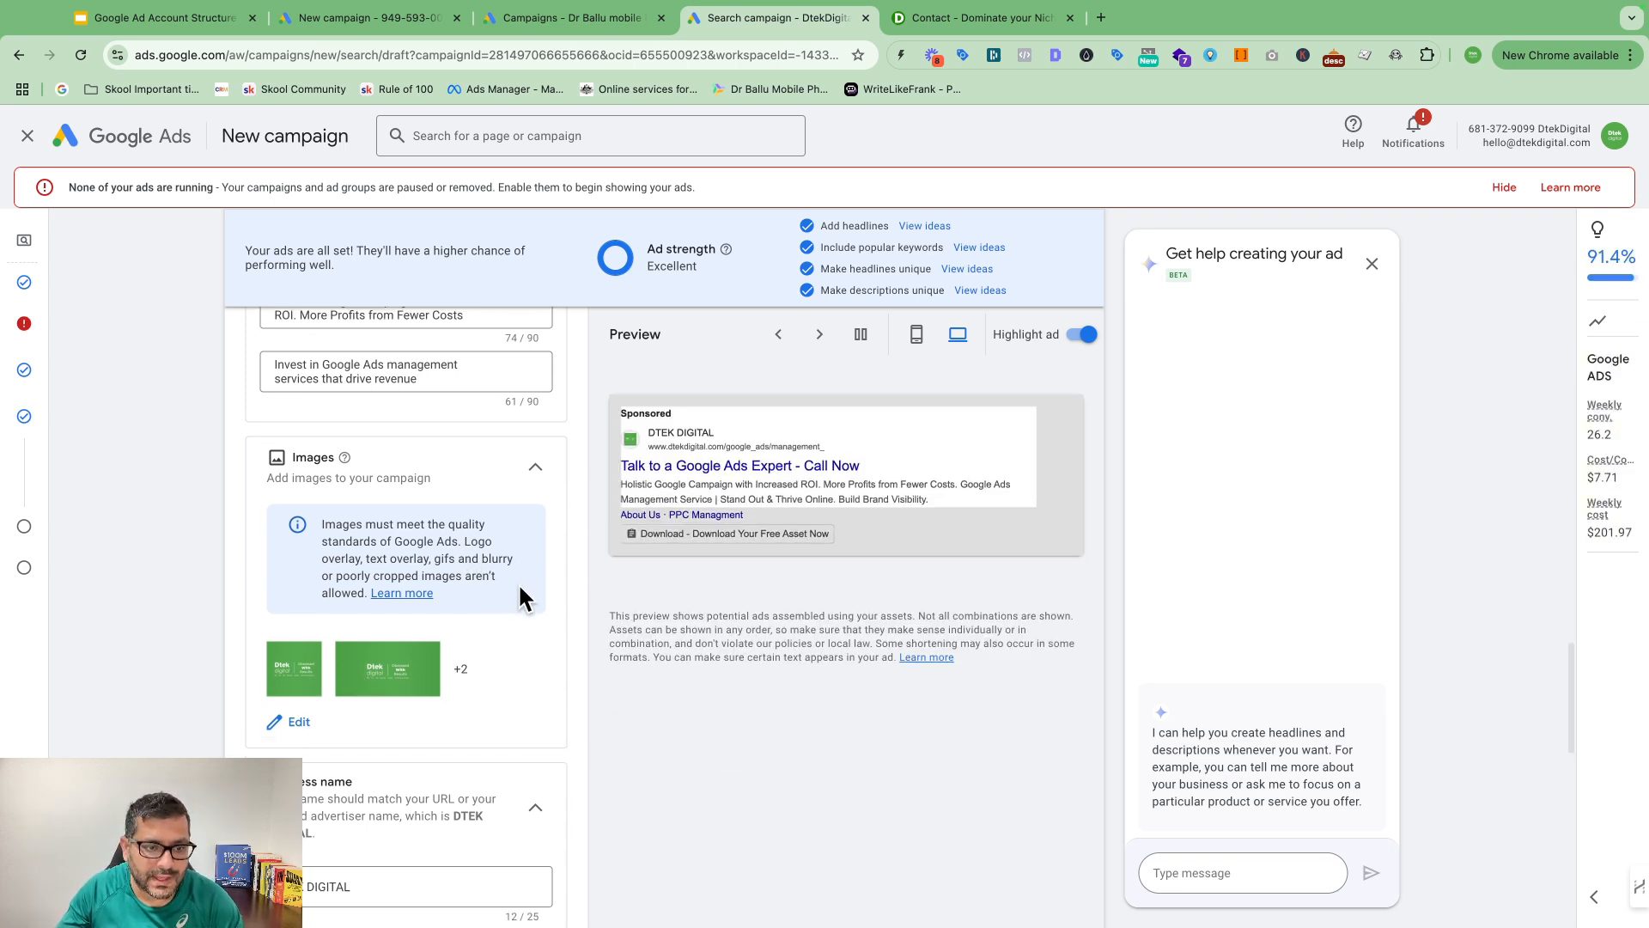
{"action": "scroll", "coordinate": [518, 582], "scroll_direction": "down", "scroll_amount": 3}
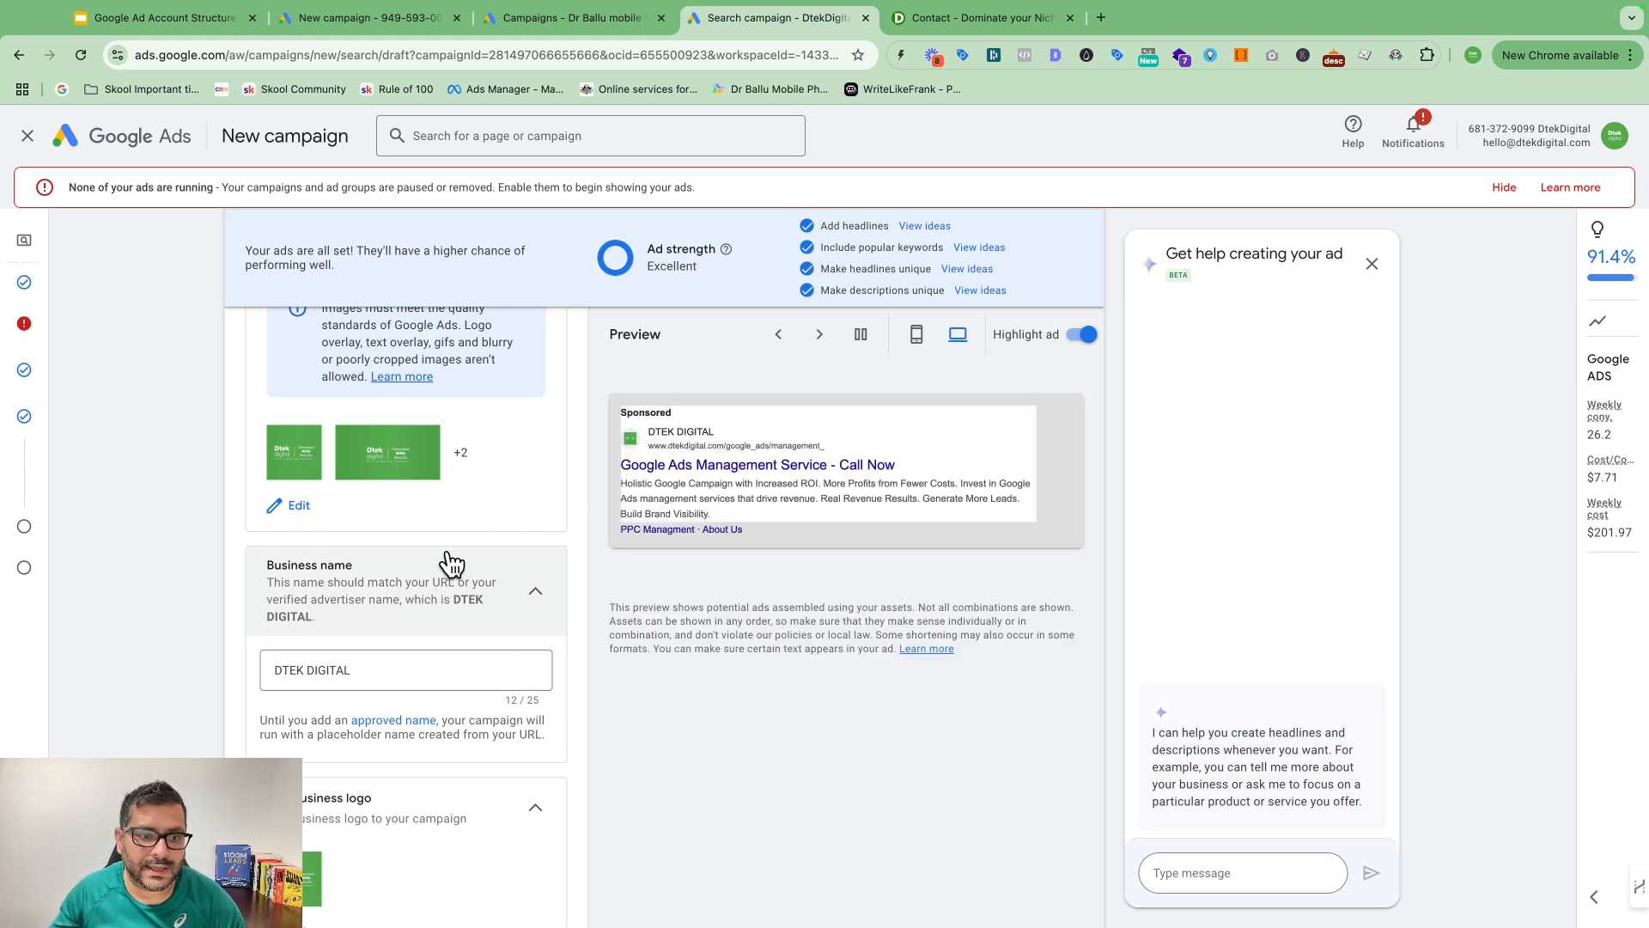
{"action": "scroll", "coordinate": [494, 612], "scroll_direction": "down", "scroll_amount": 1}
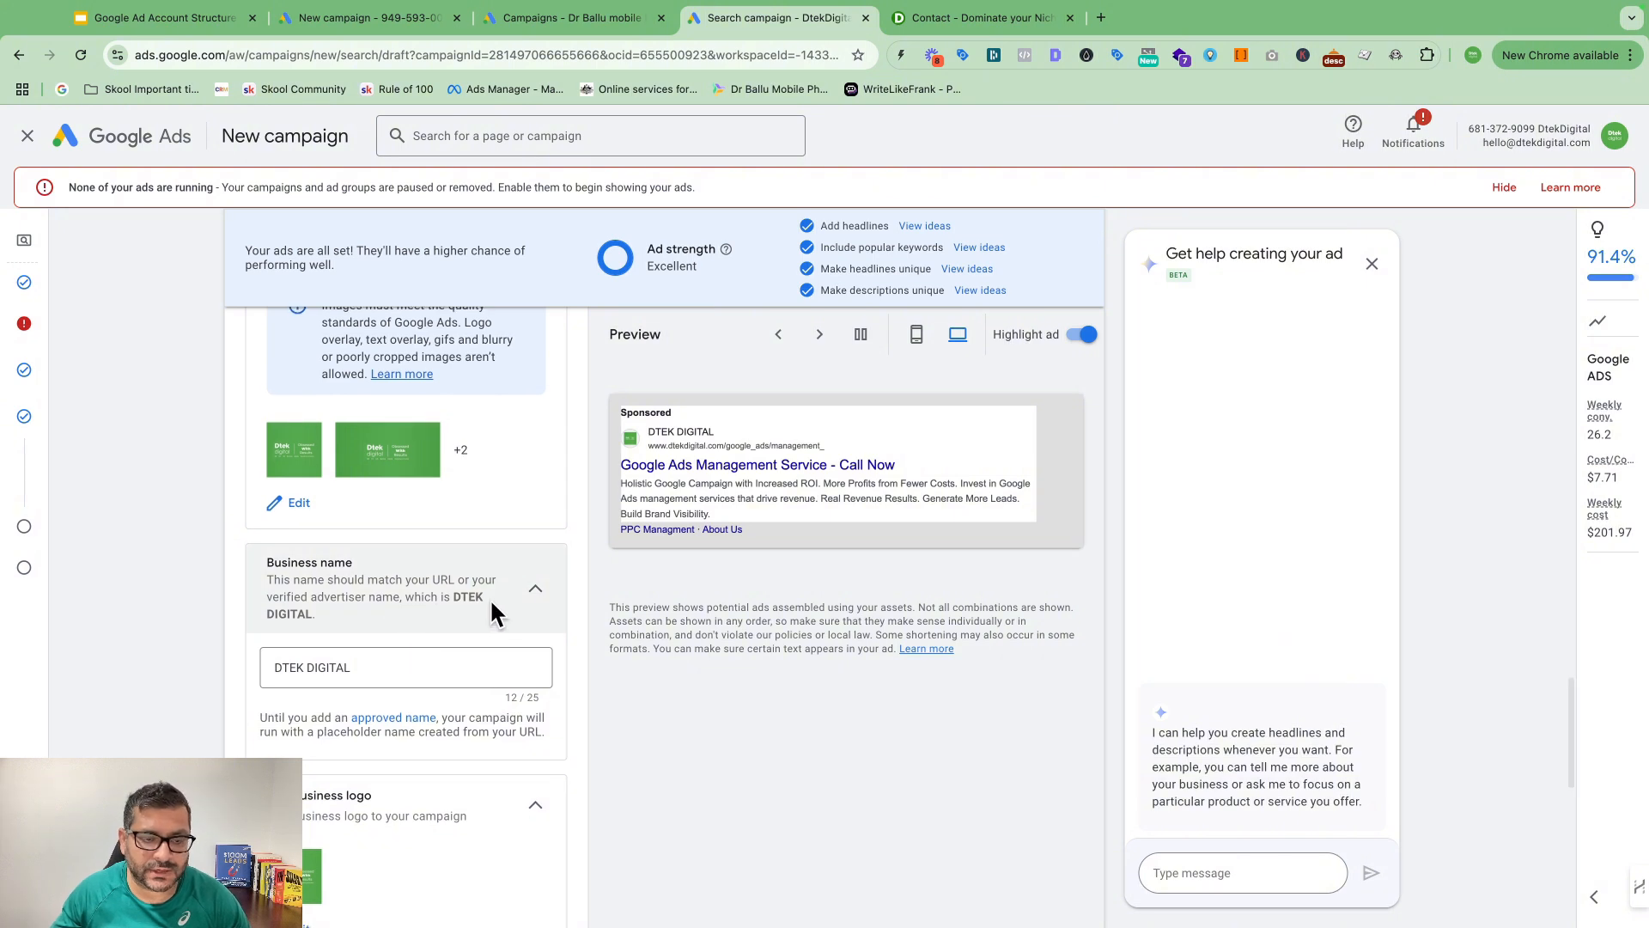
{"action": "scroll", "coordinate": [468, 606], "scroll_direction": "up", "scroll_amount": 1}
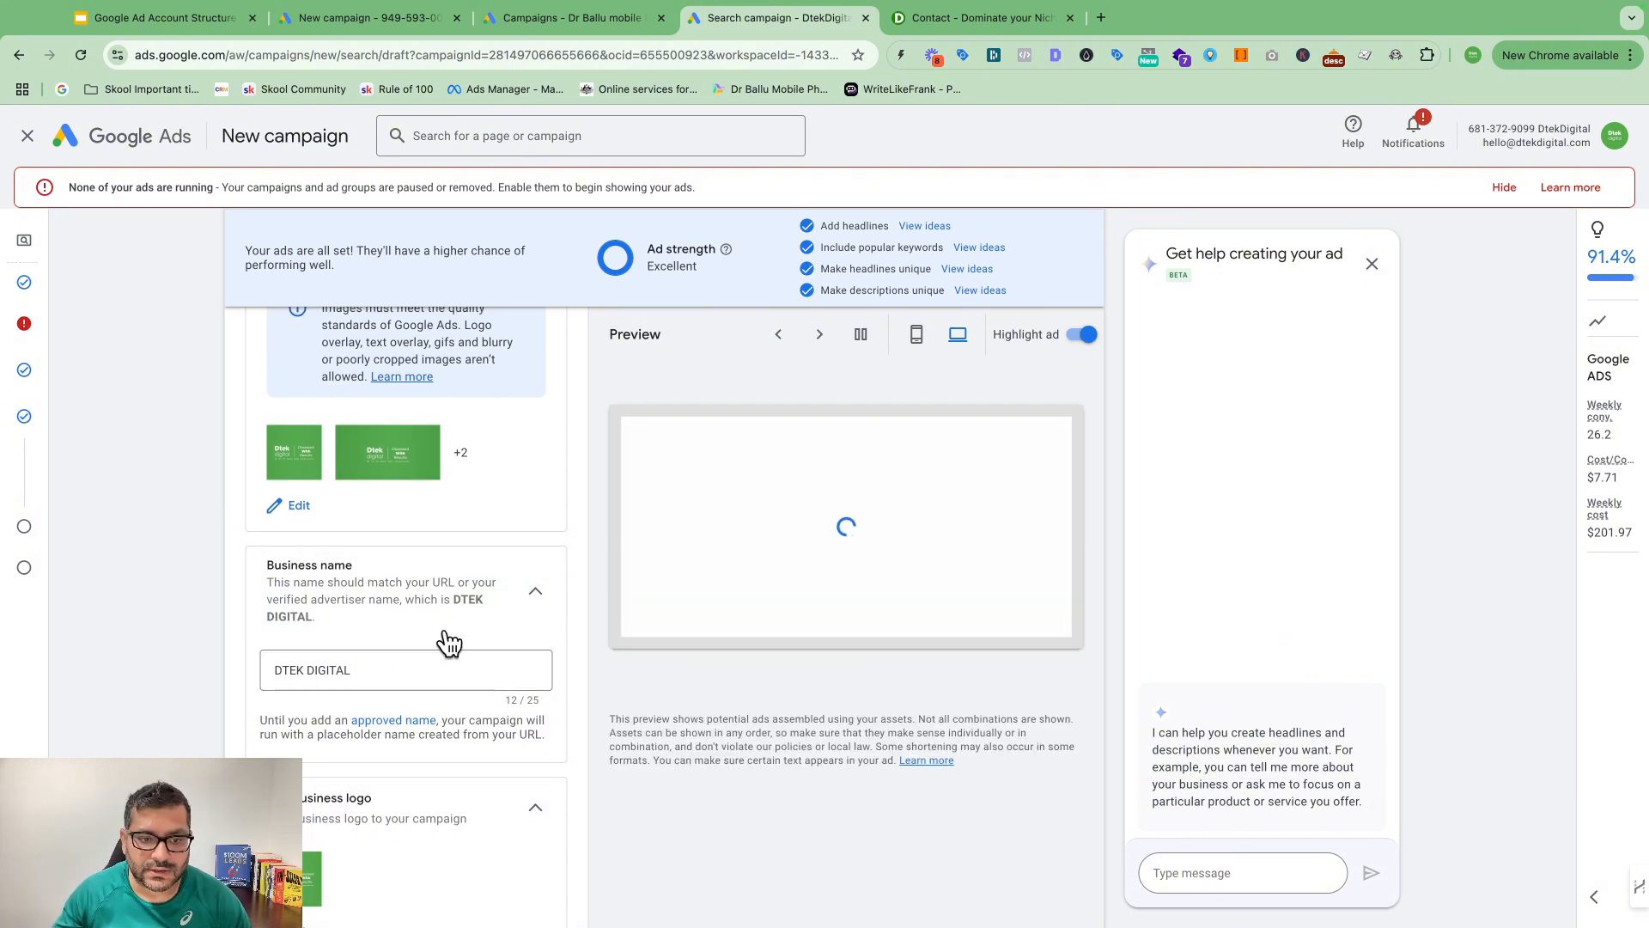
{"action": "scroll", "coordinate": [507, 640], "scroll_direction": "down", "scroll_amount": 2}
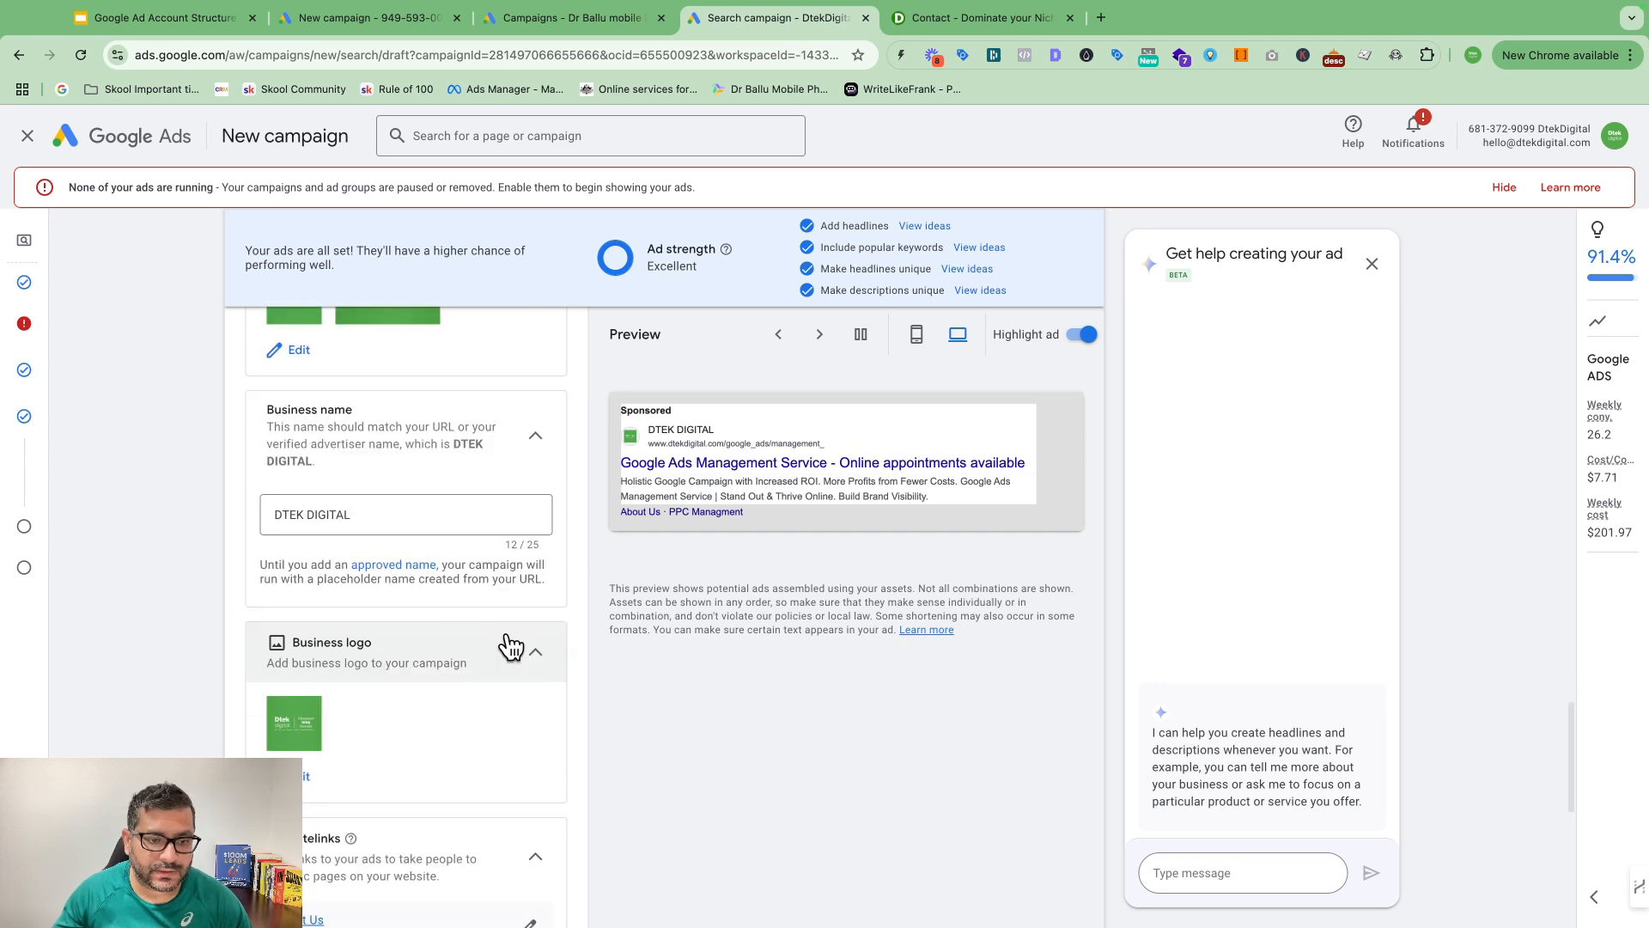
{"action": "scroll", "coordinate": [511, 520], "scroll_direction": "down", "scroll_amount": 1}
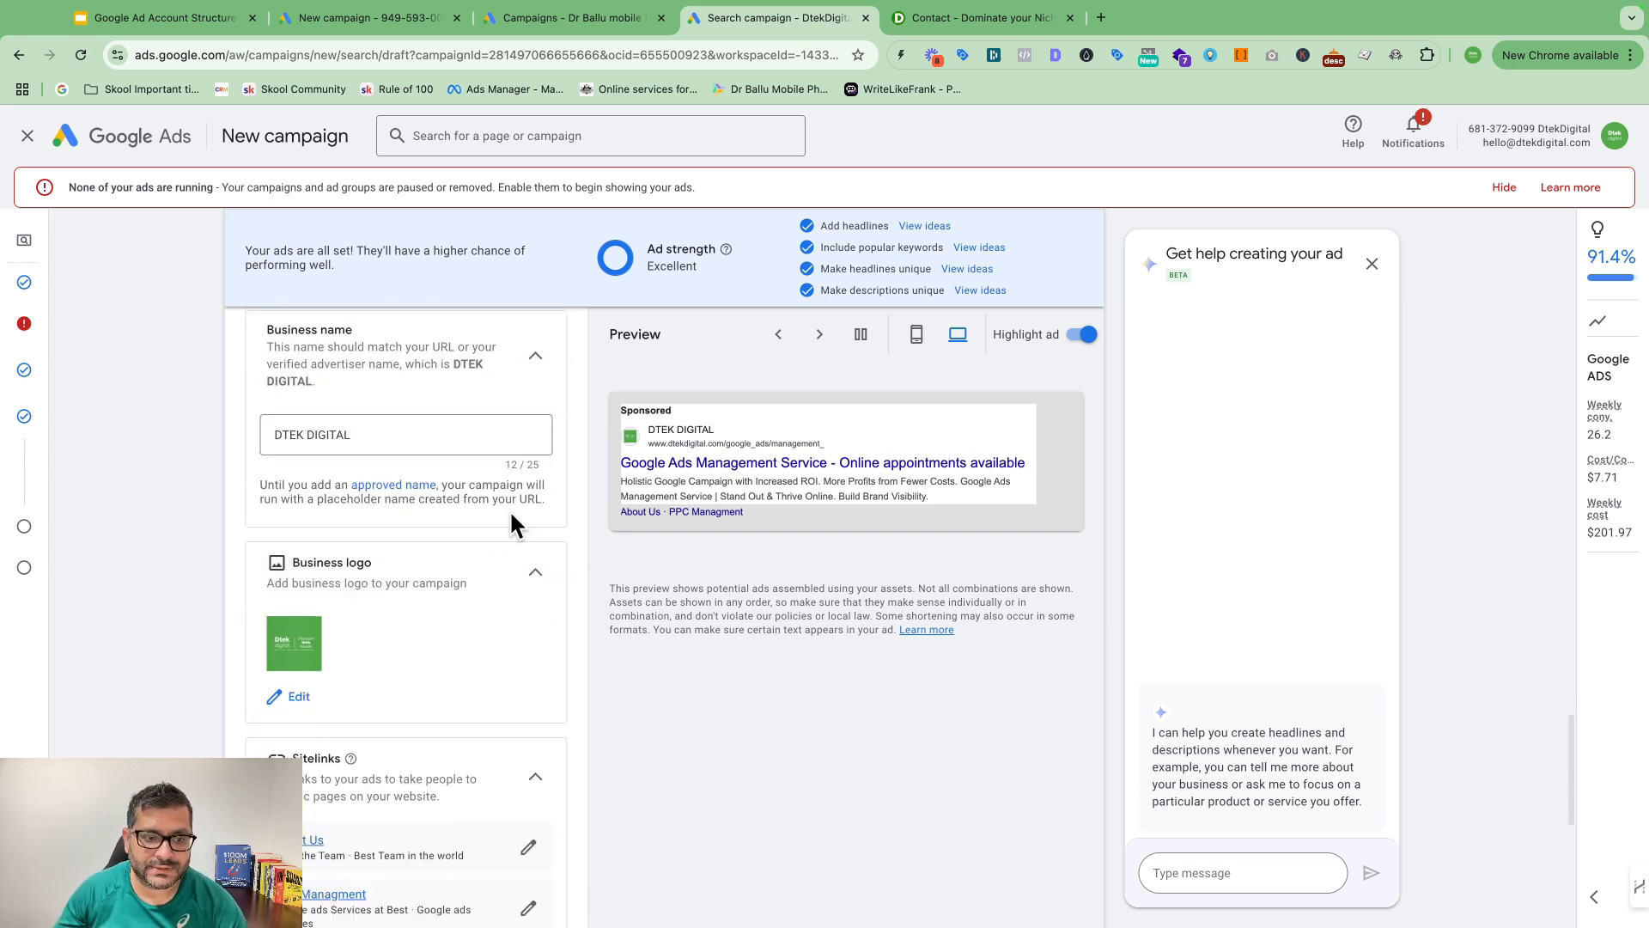
{"action": "scroll", "coordinate": [511, 524], "scroll_direction": "down", "scroll_amount": 1}
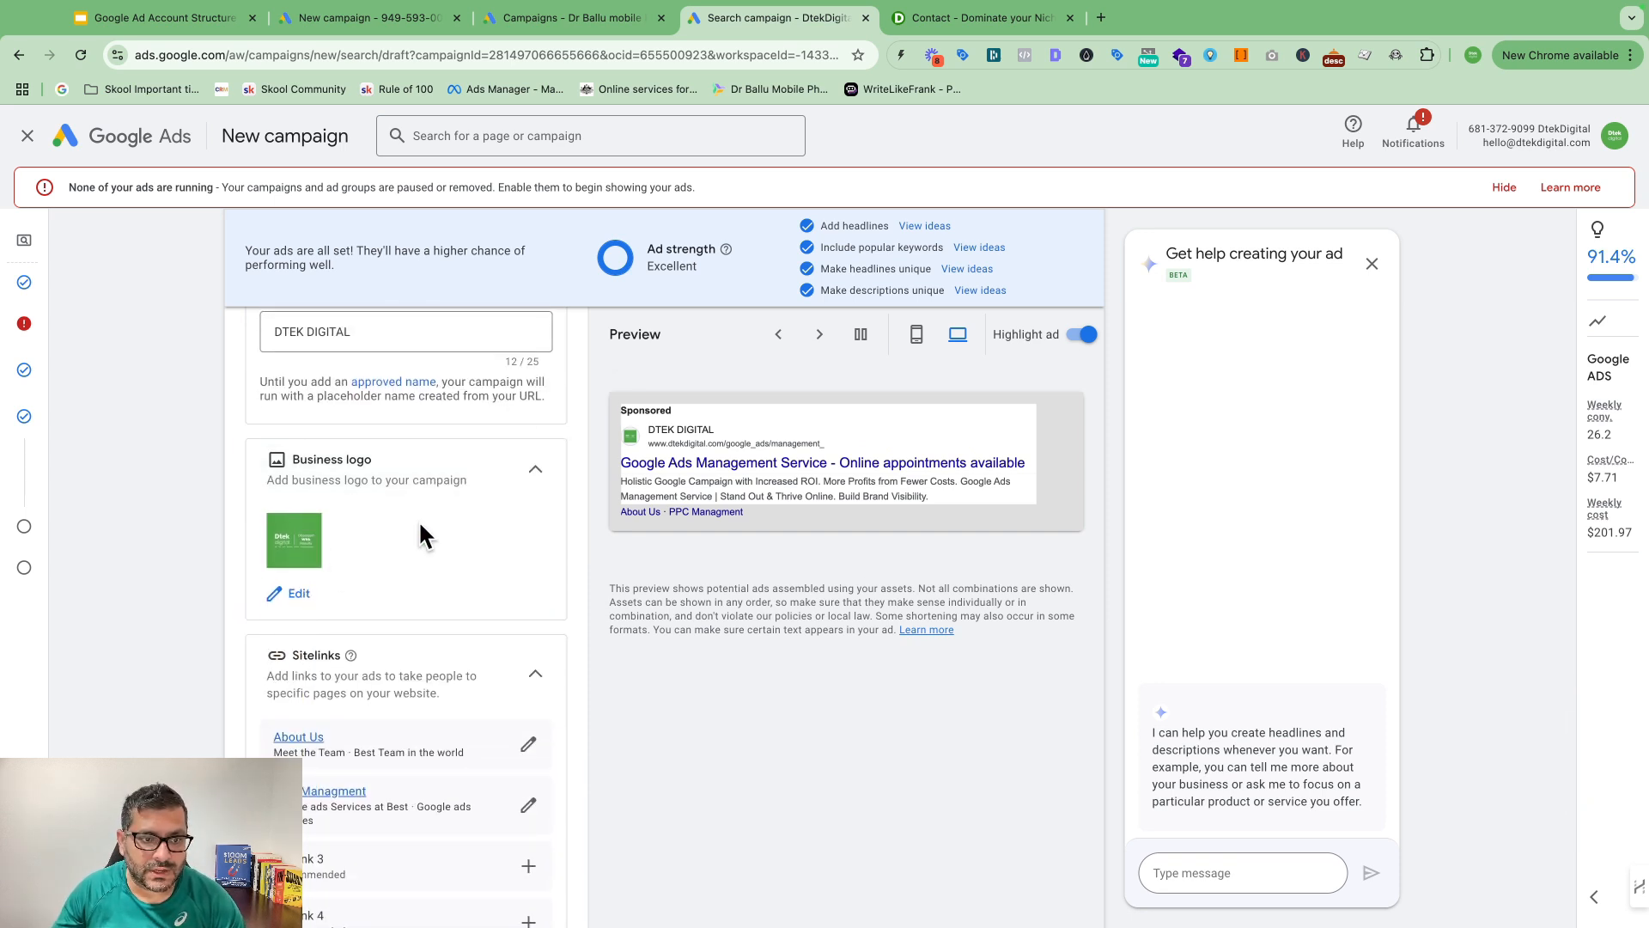
{"action": "scroll", "coordinate": [419, 519], "scroll_direction": "down", "scroll_amount": 1}
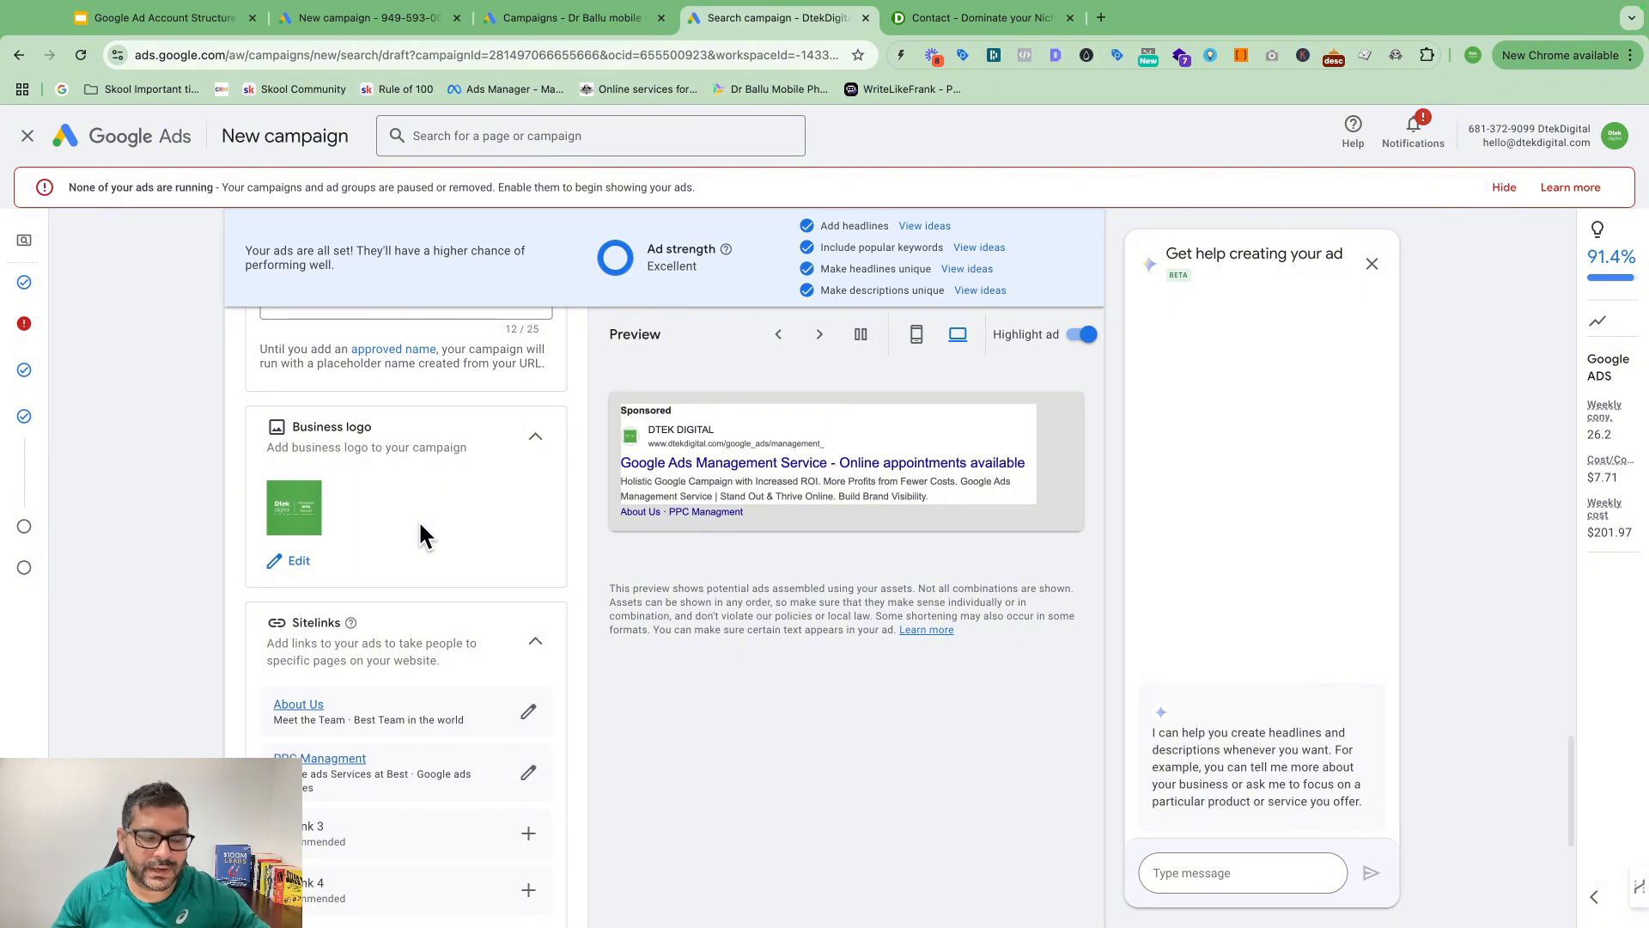
{"action": "scroll", "coordinate": [419, 519], "scroll_direction": "down", "scroll_amount": 2}
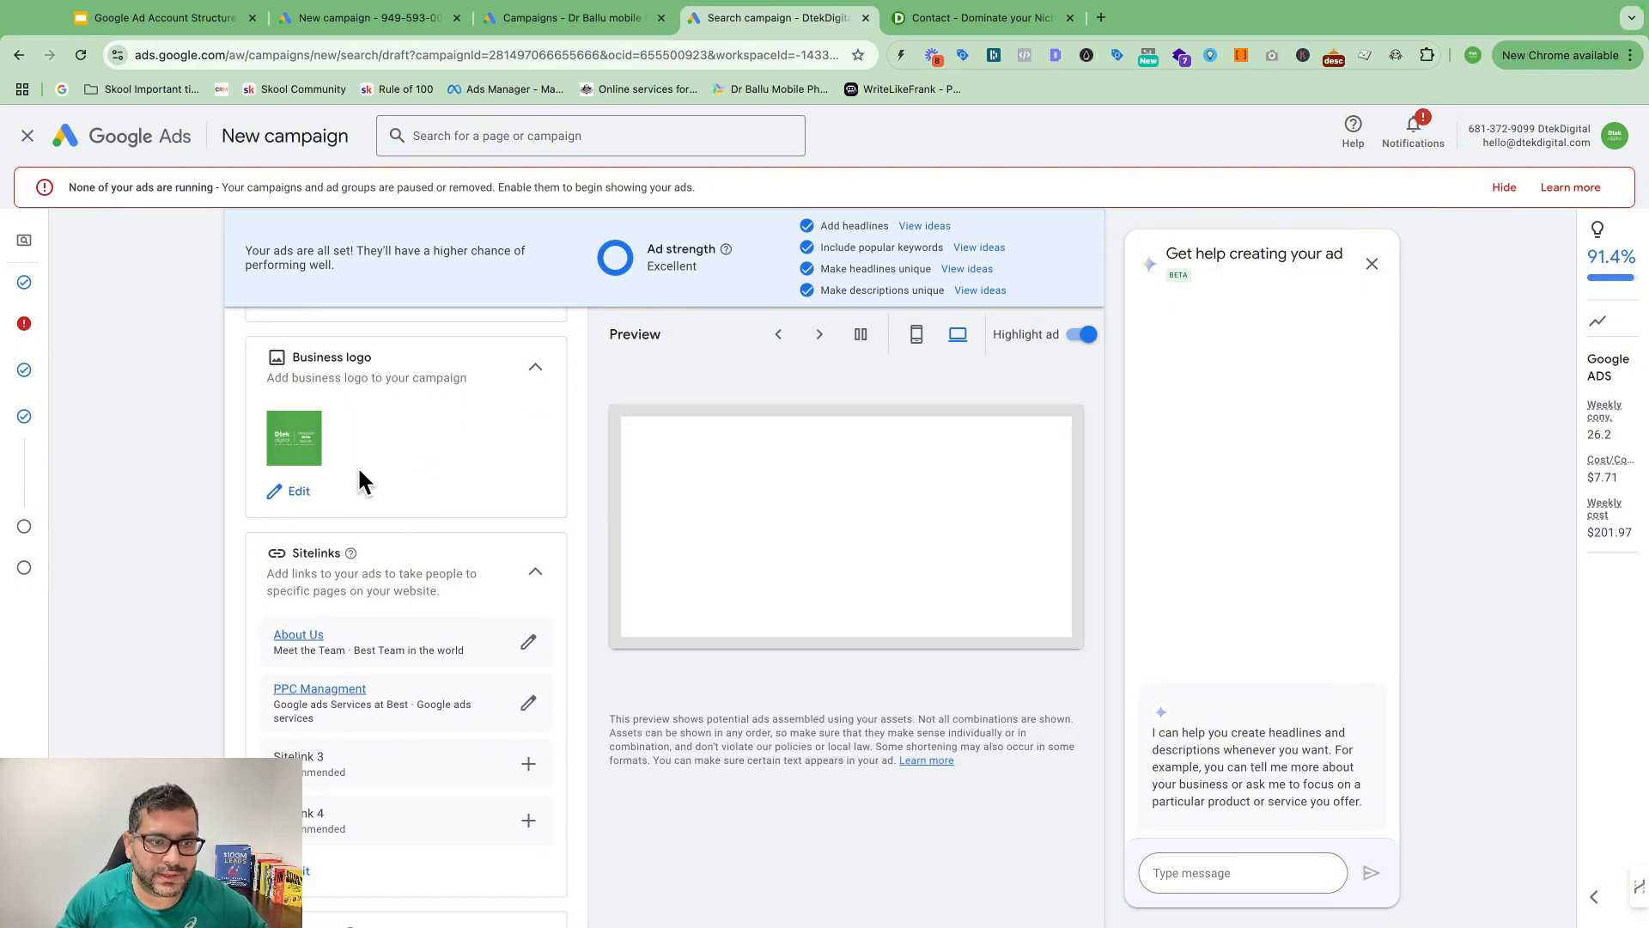
{"action": "left_click", "coordinate": [301, 490]}
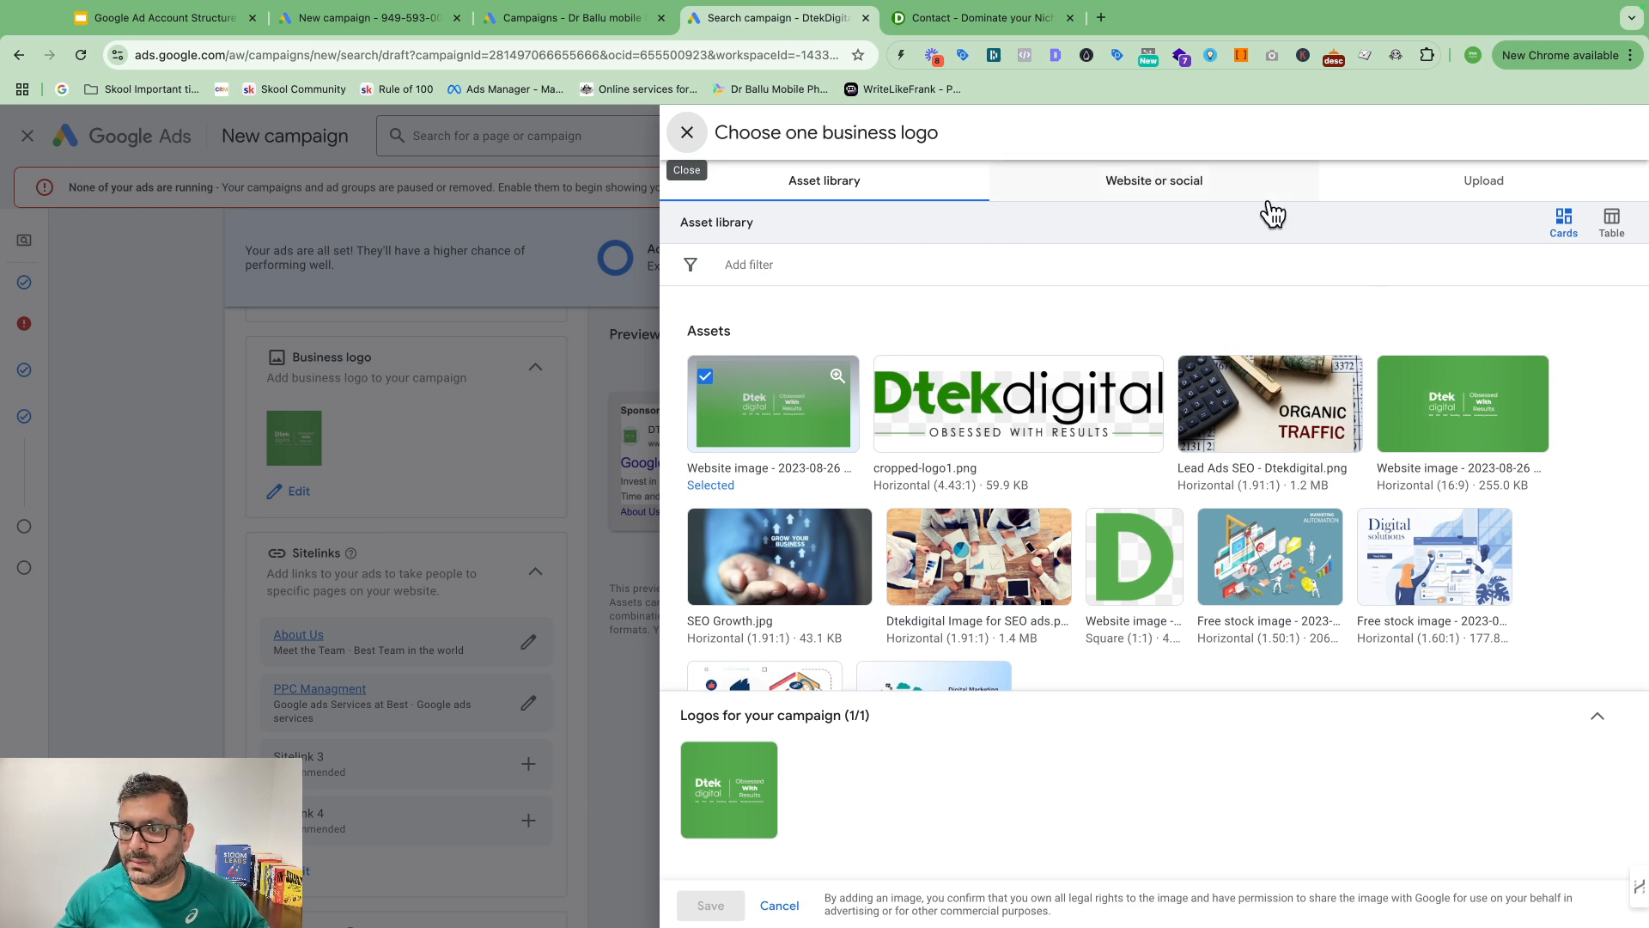
{"action": "left_click", "coordinate": [1491, 177]}
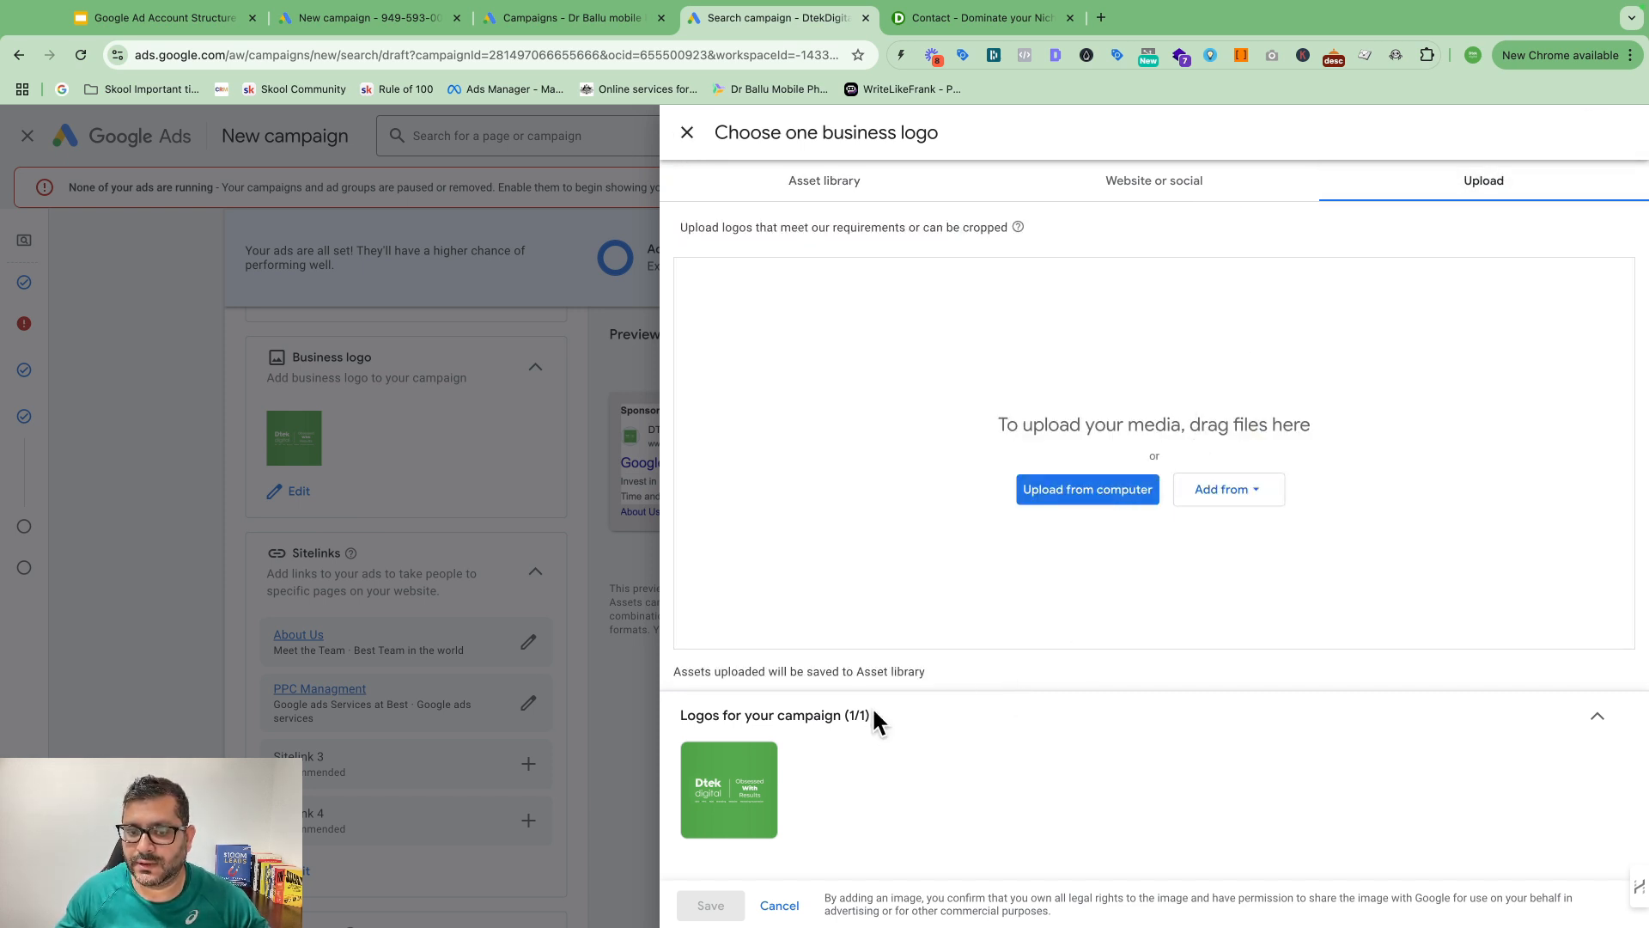
{"action": "left_click", "coordinate": [1143, 184]}
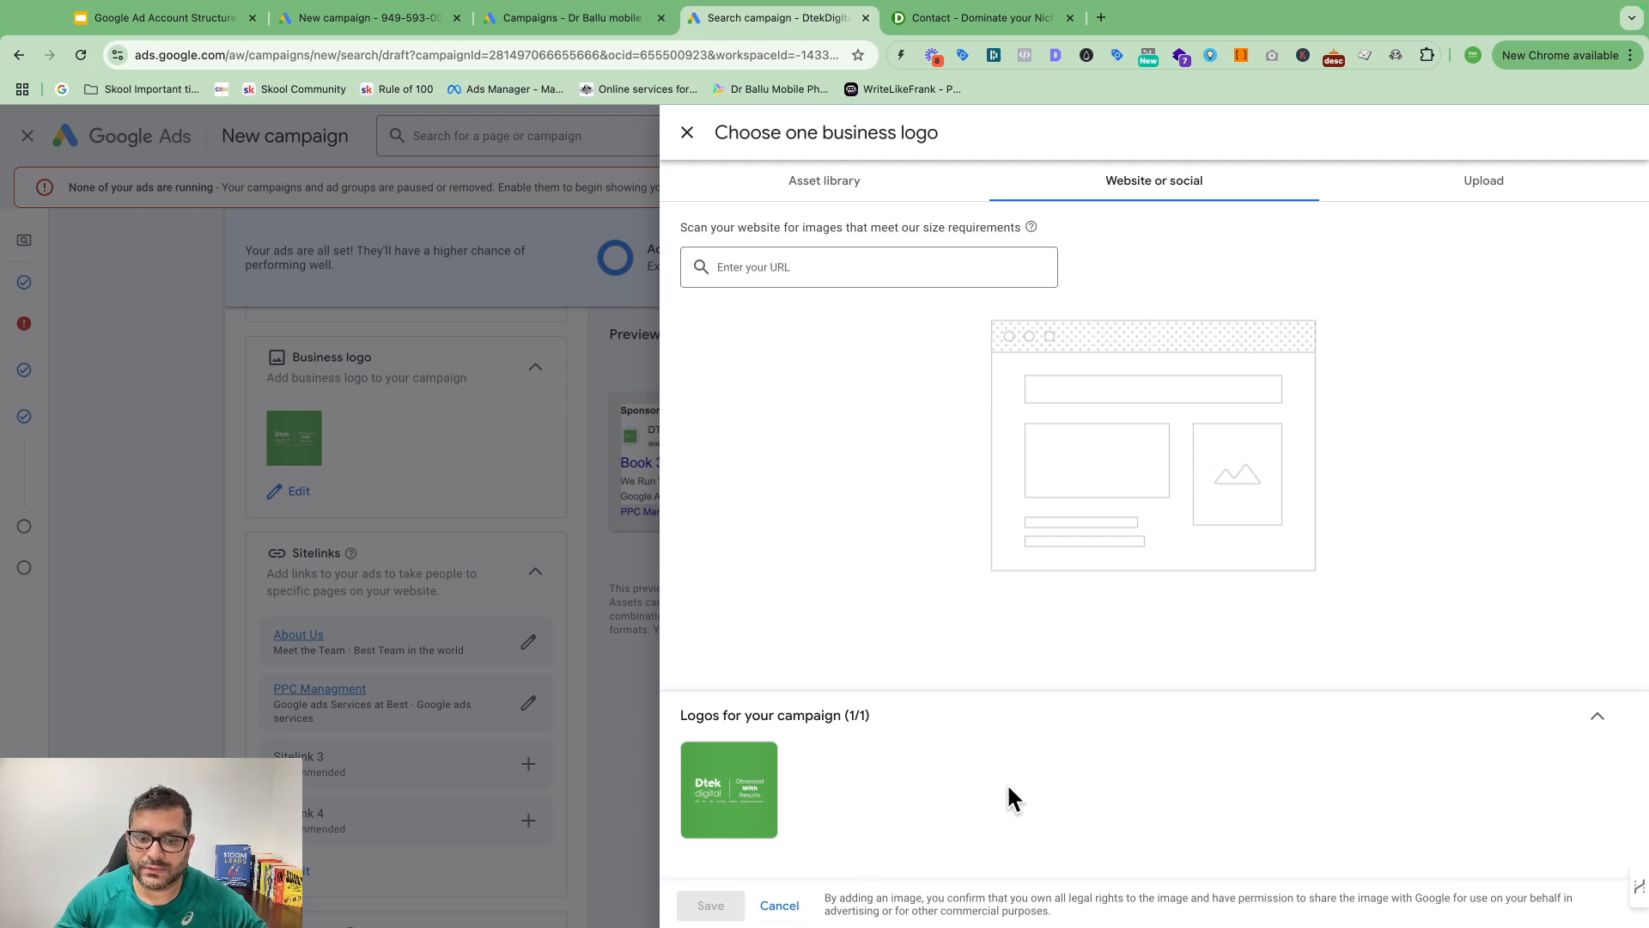
{"action": "left_click", "coordinate": [702, 144]}
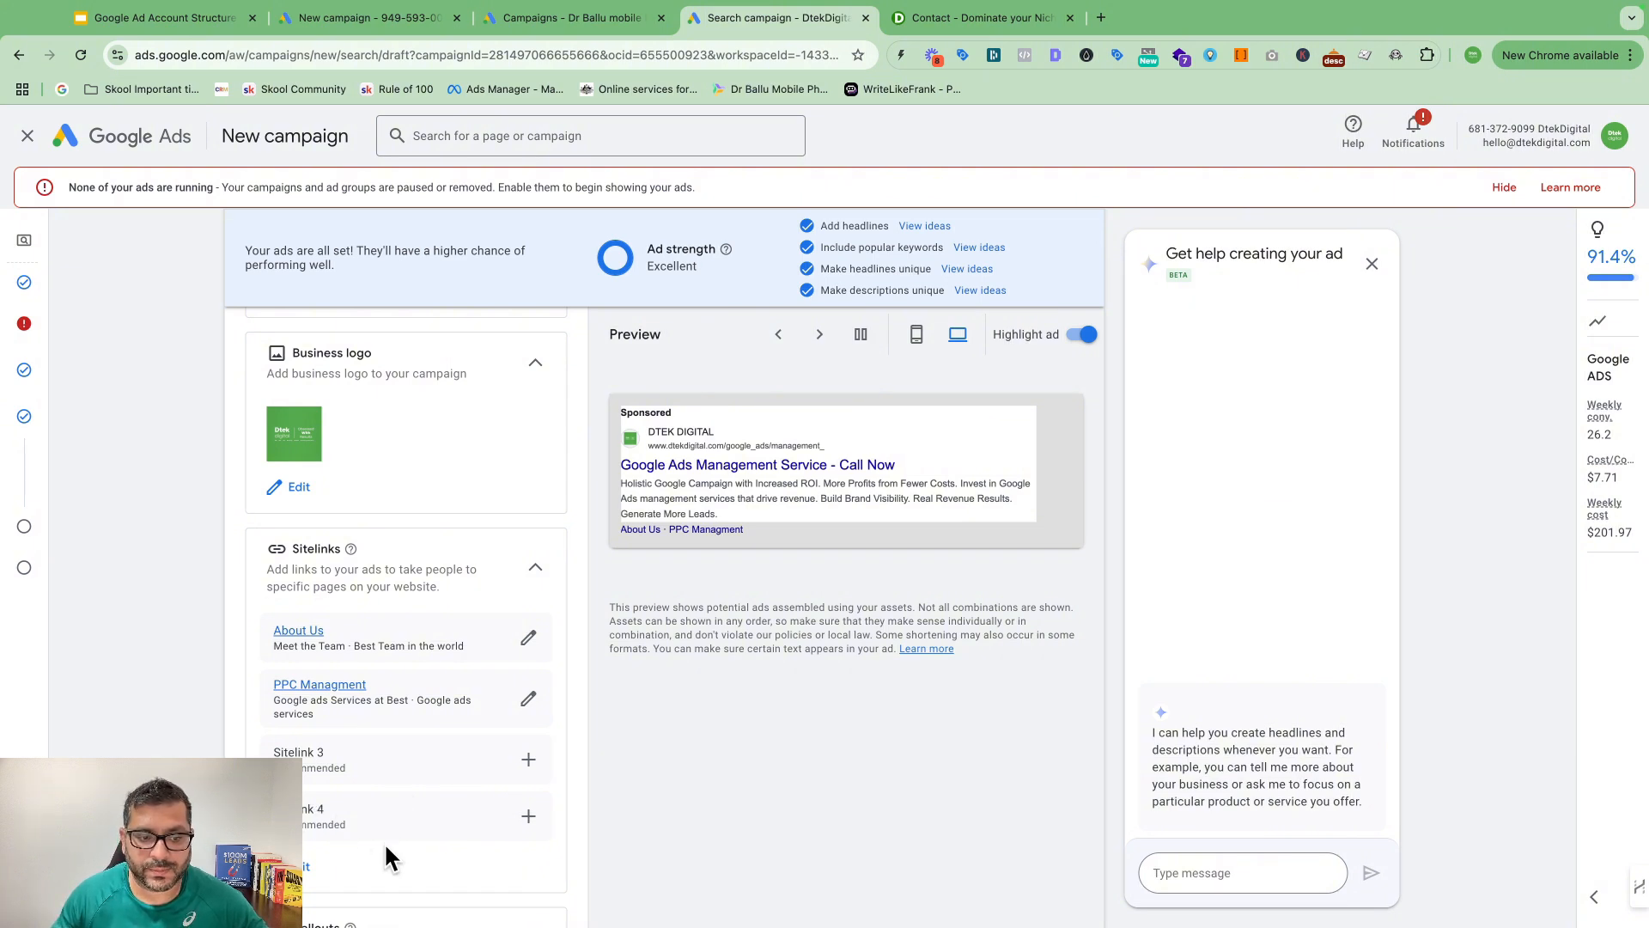
{"action": "scroll", "coordinate": [357, 637], "scroll_direction": "down", "scroll_amount": 2}
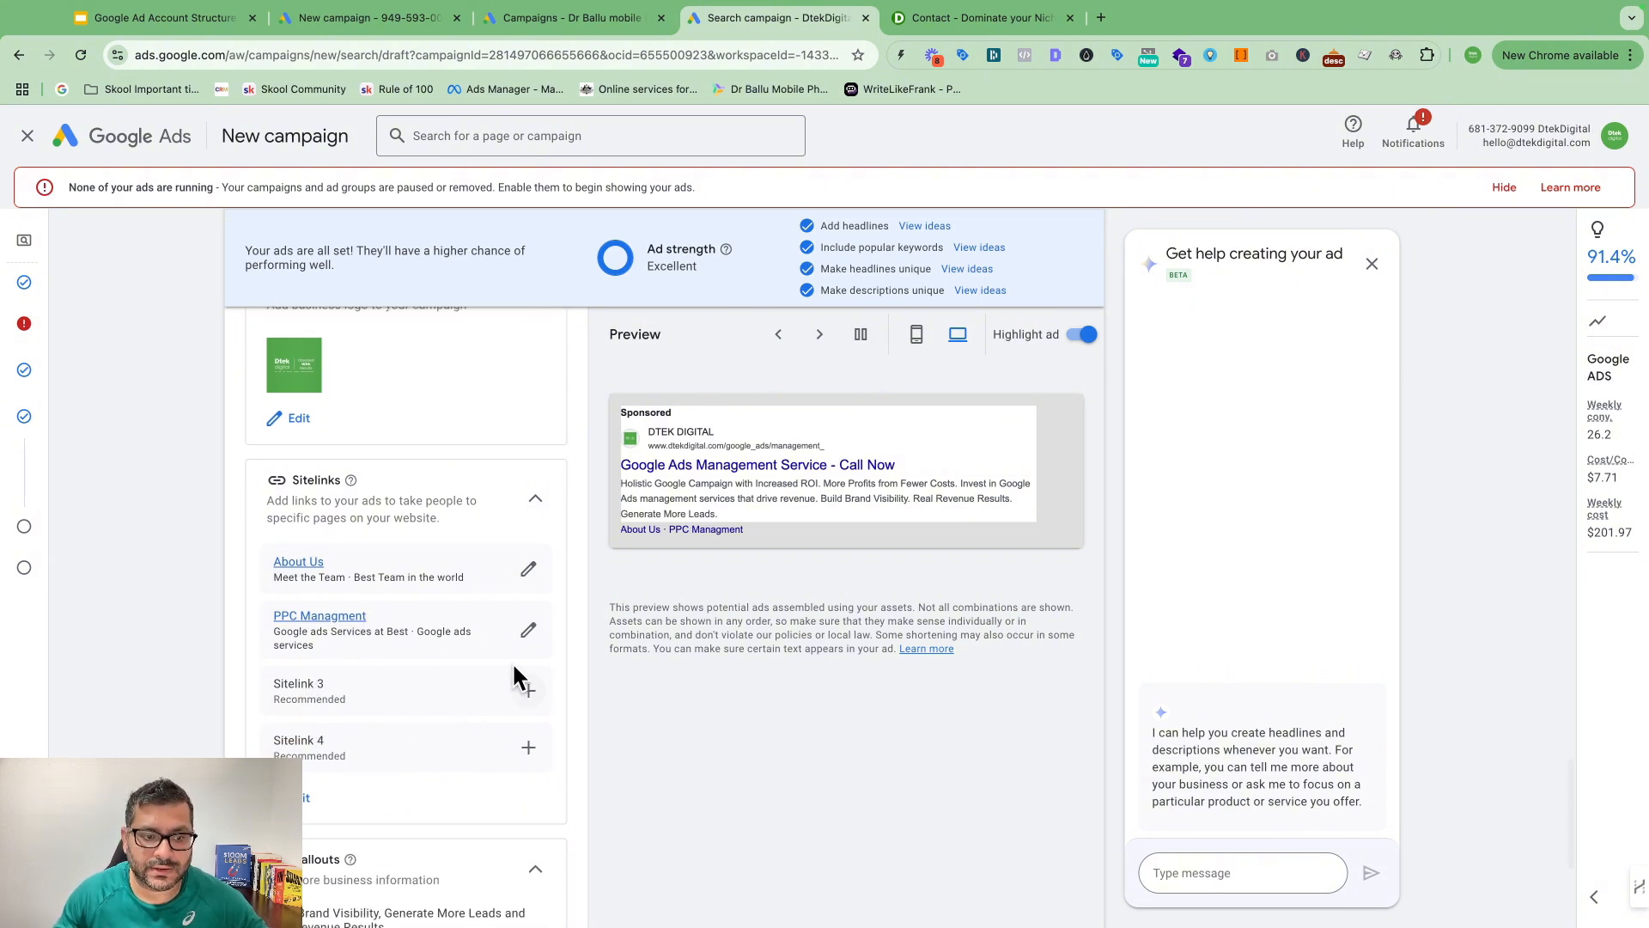
{"action": "left_click", "coordinate": [529, 692]}
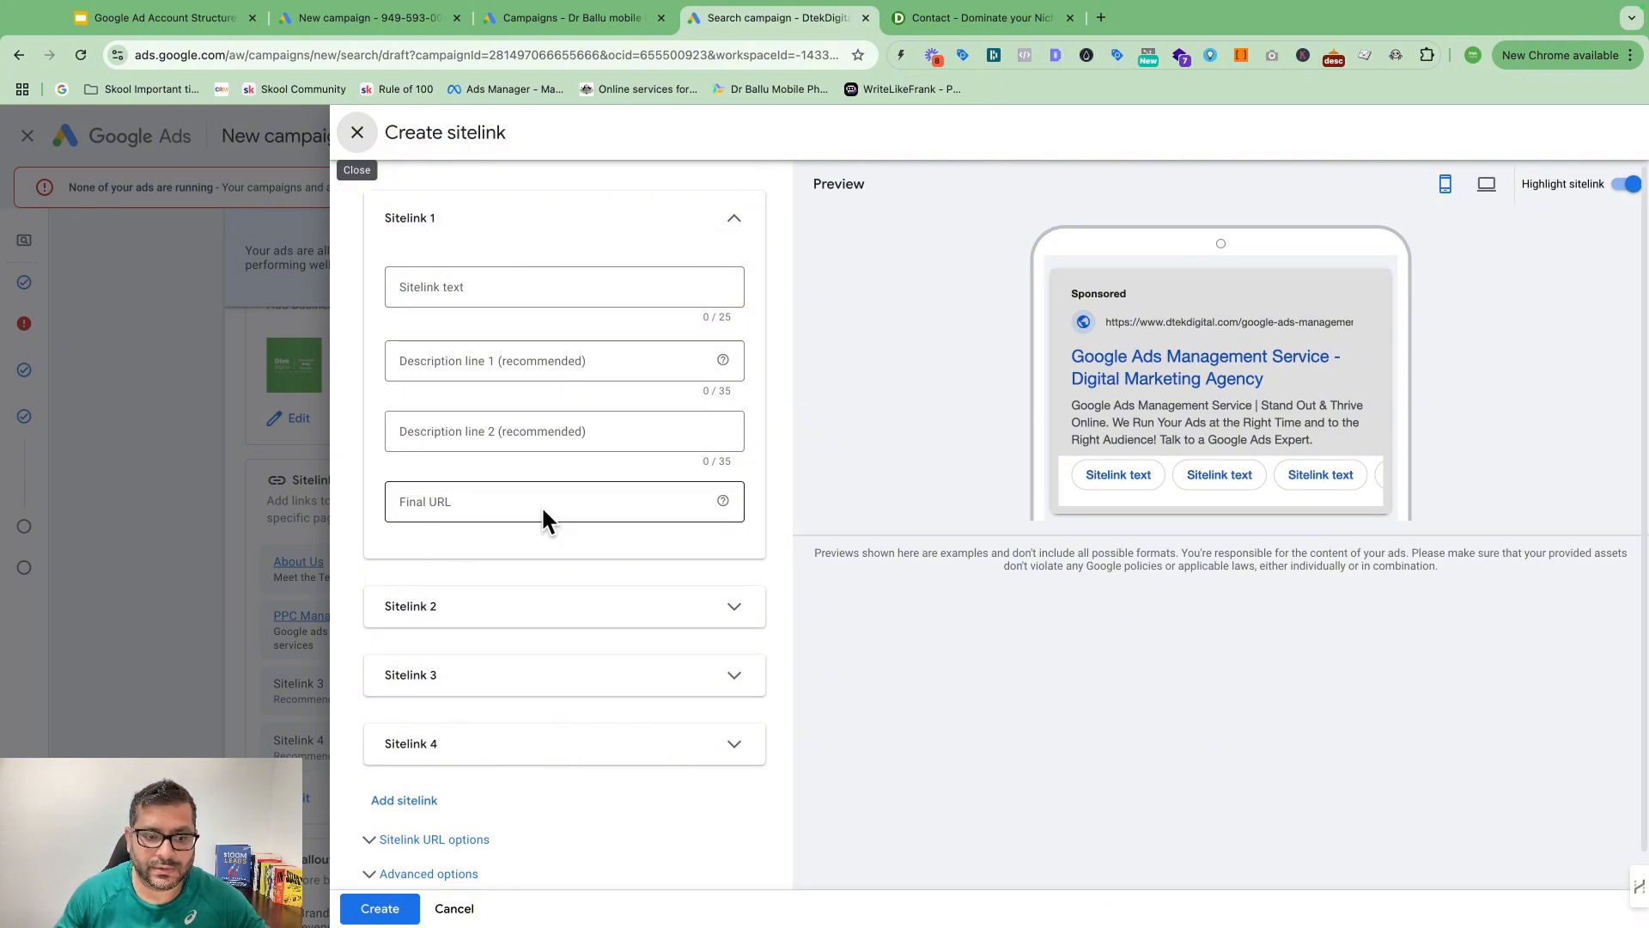
{"action": "left_click", "coordinate": [456, 909]}
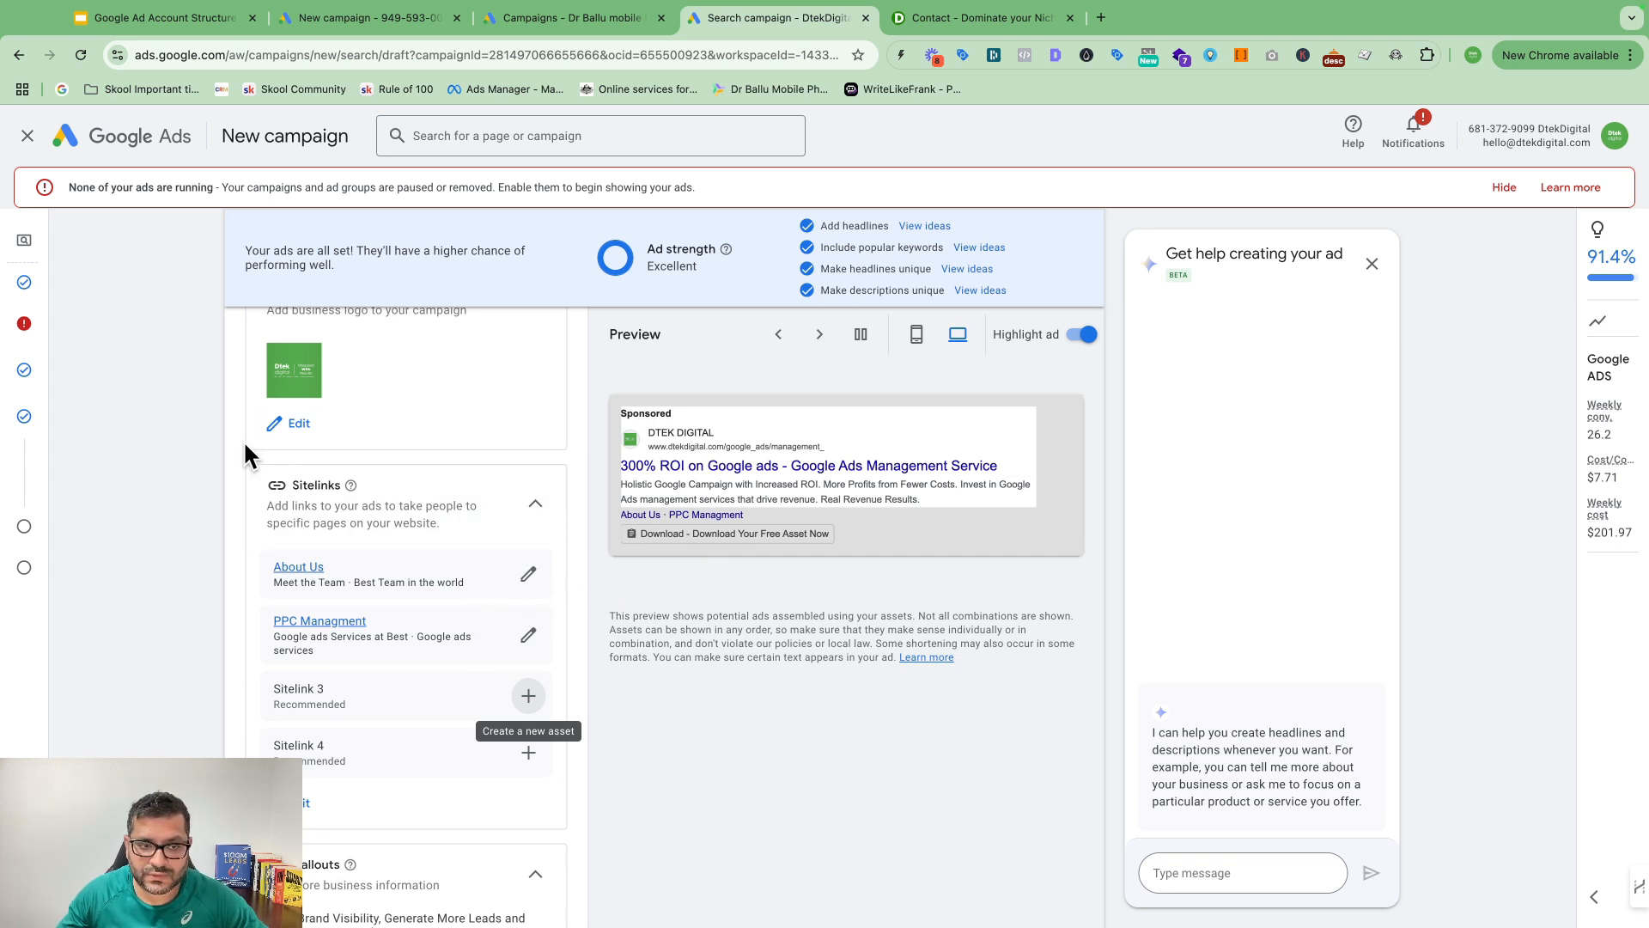
{"action": "scroll", "coordinate": [483, 644], "scroll_direction": "down", "scroll_amount": 4}
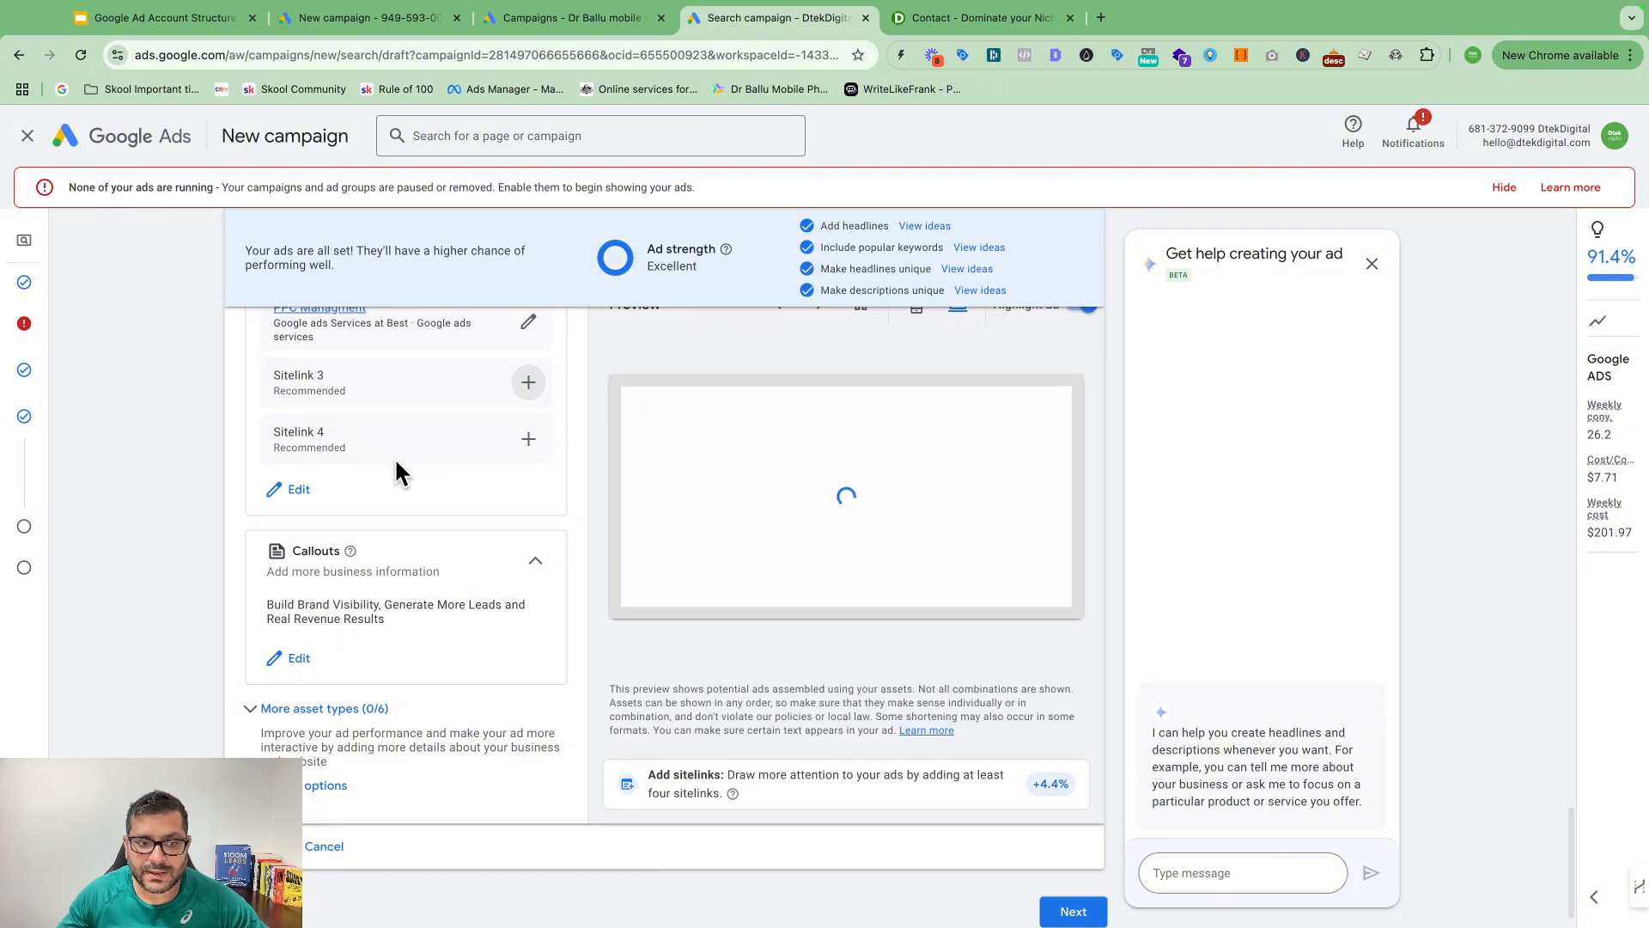
{"action": "scroll", "coordinate": [429, 481], "scroll_direction": "up", "scroll_amount": 2}
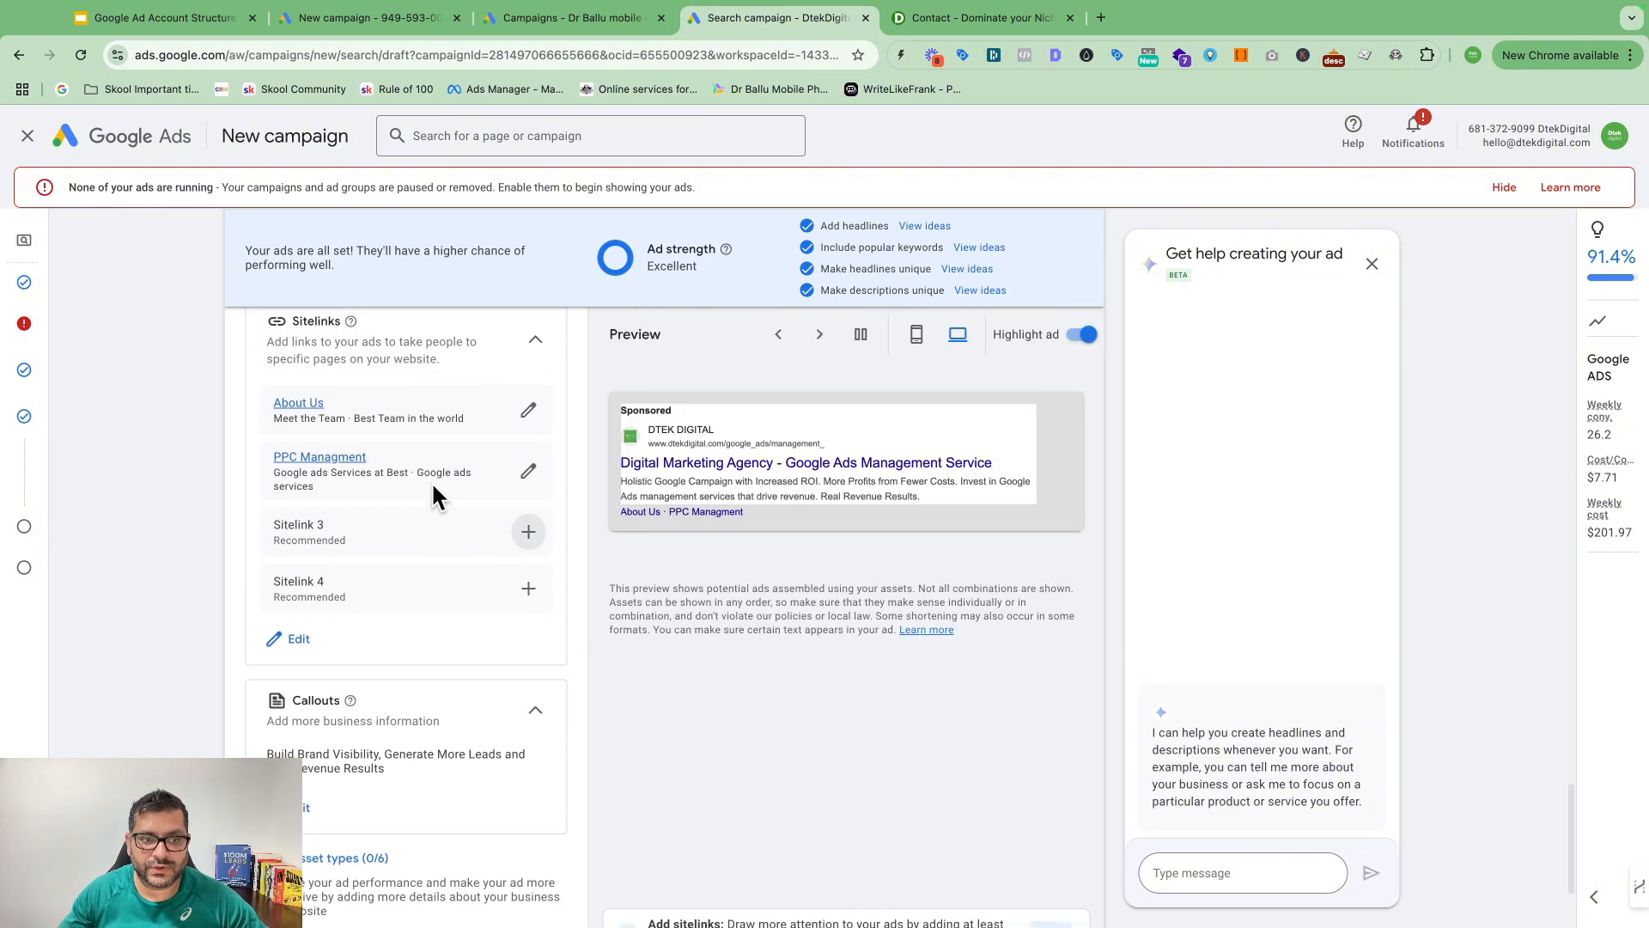
{"action": "scroll", "coordinate": [412, 477], "scroll_direction": "down", "scroll_amount": 2}
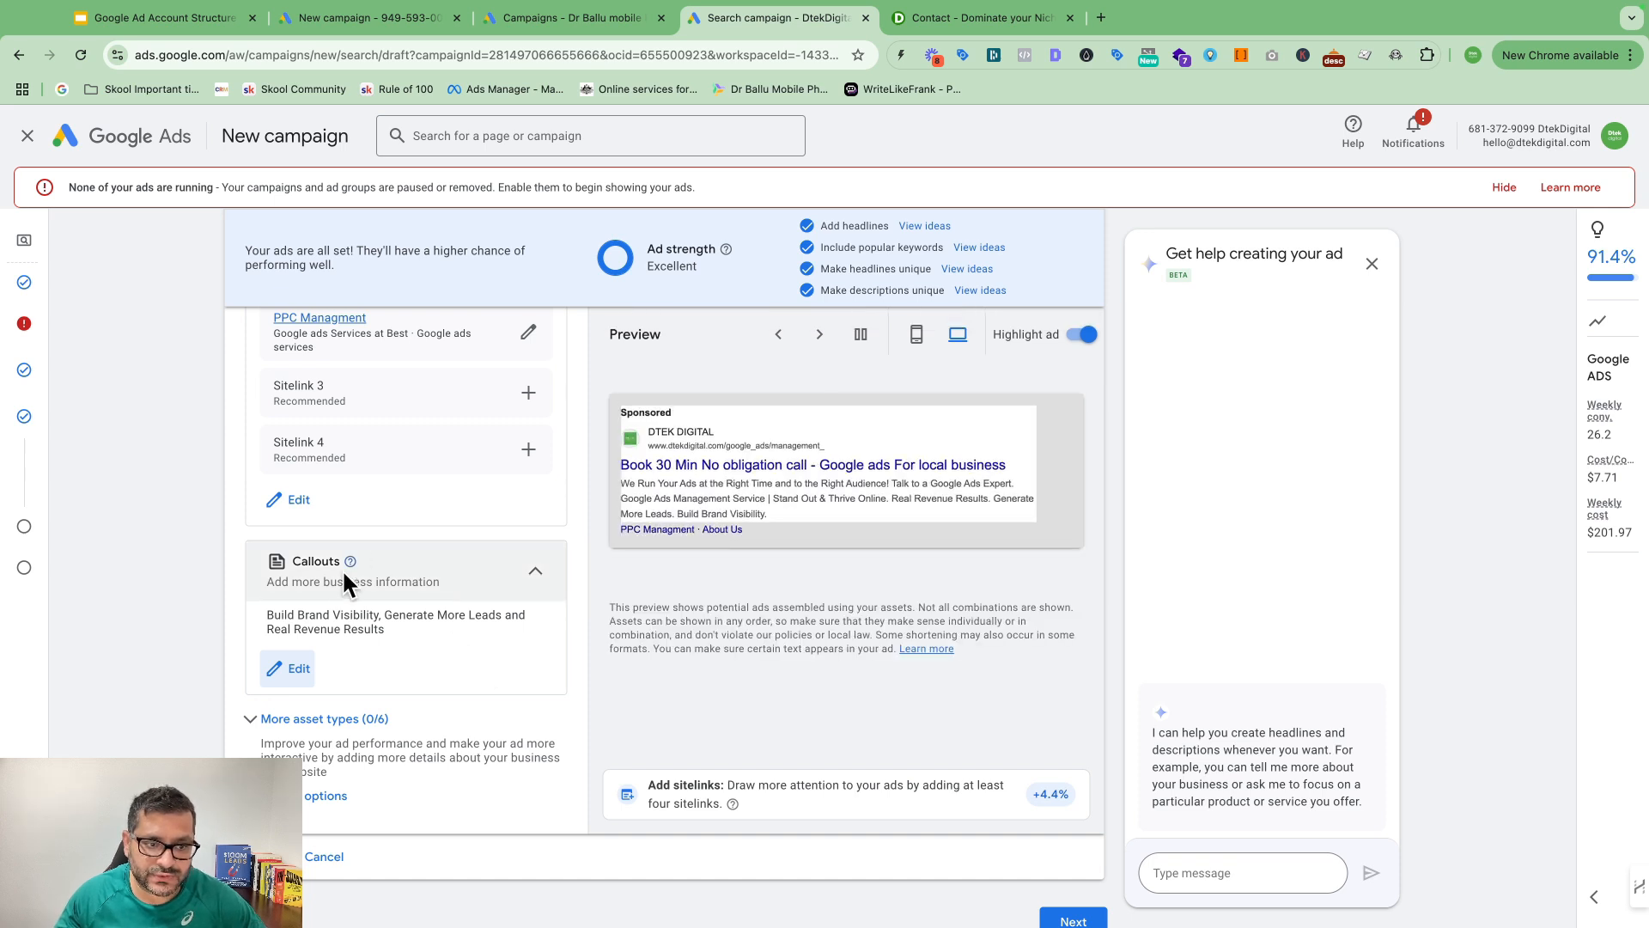
{"action": "left_click", "coordinate": [292, 669]}
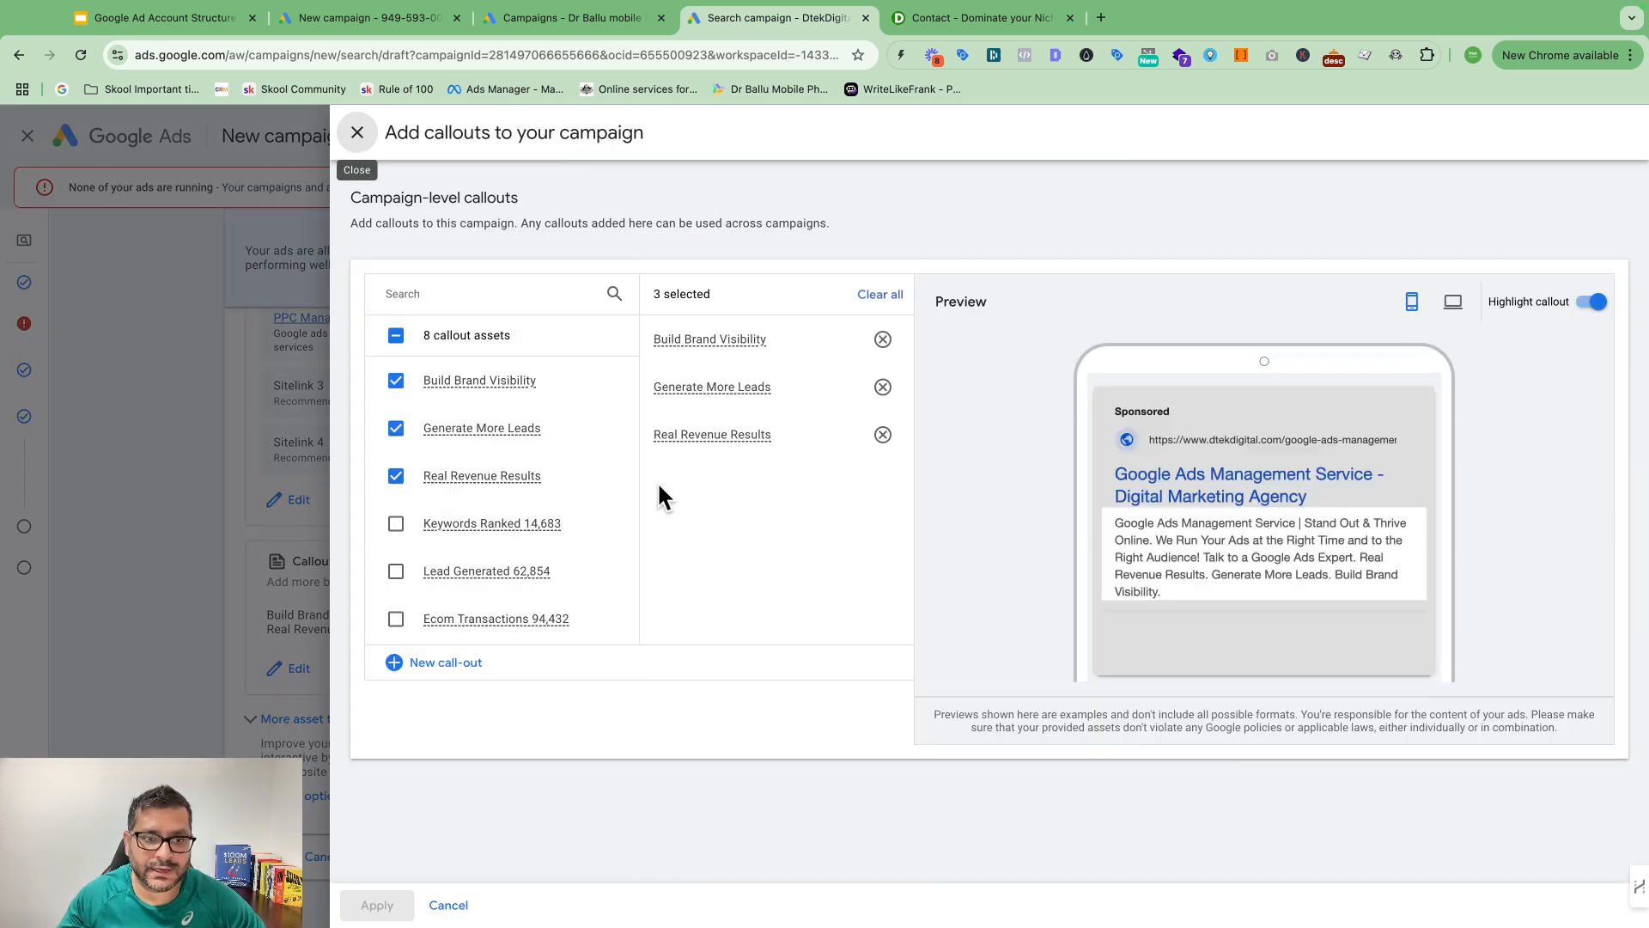
{"action": "left_click", "coordinate": [434, 664]}
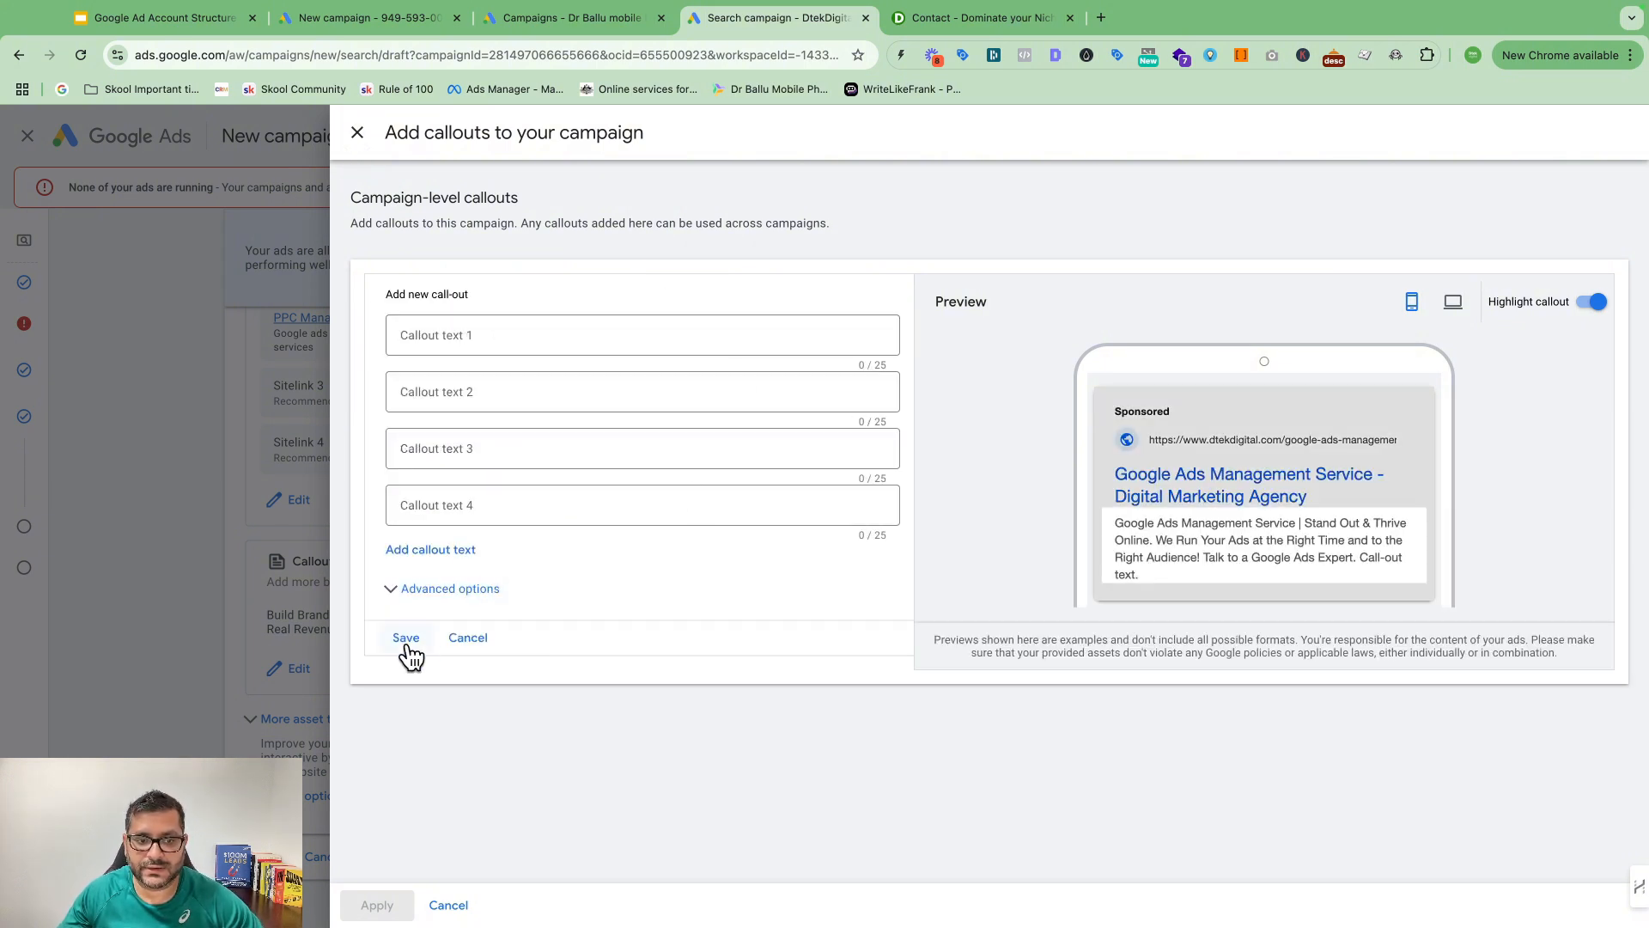
{"action": "left_click", "coordinate": [445, 904]}
Step: Reveal More asset types and inspect the Promotions and Prices options without adding any
{"action": "left_click", "coordinate": [259, 735]}
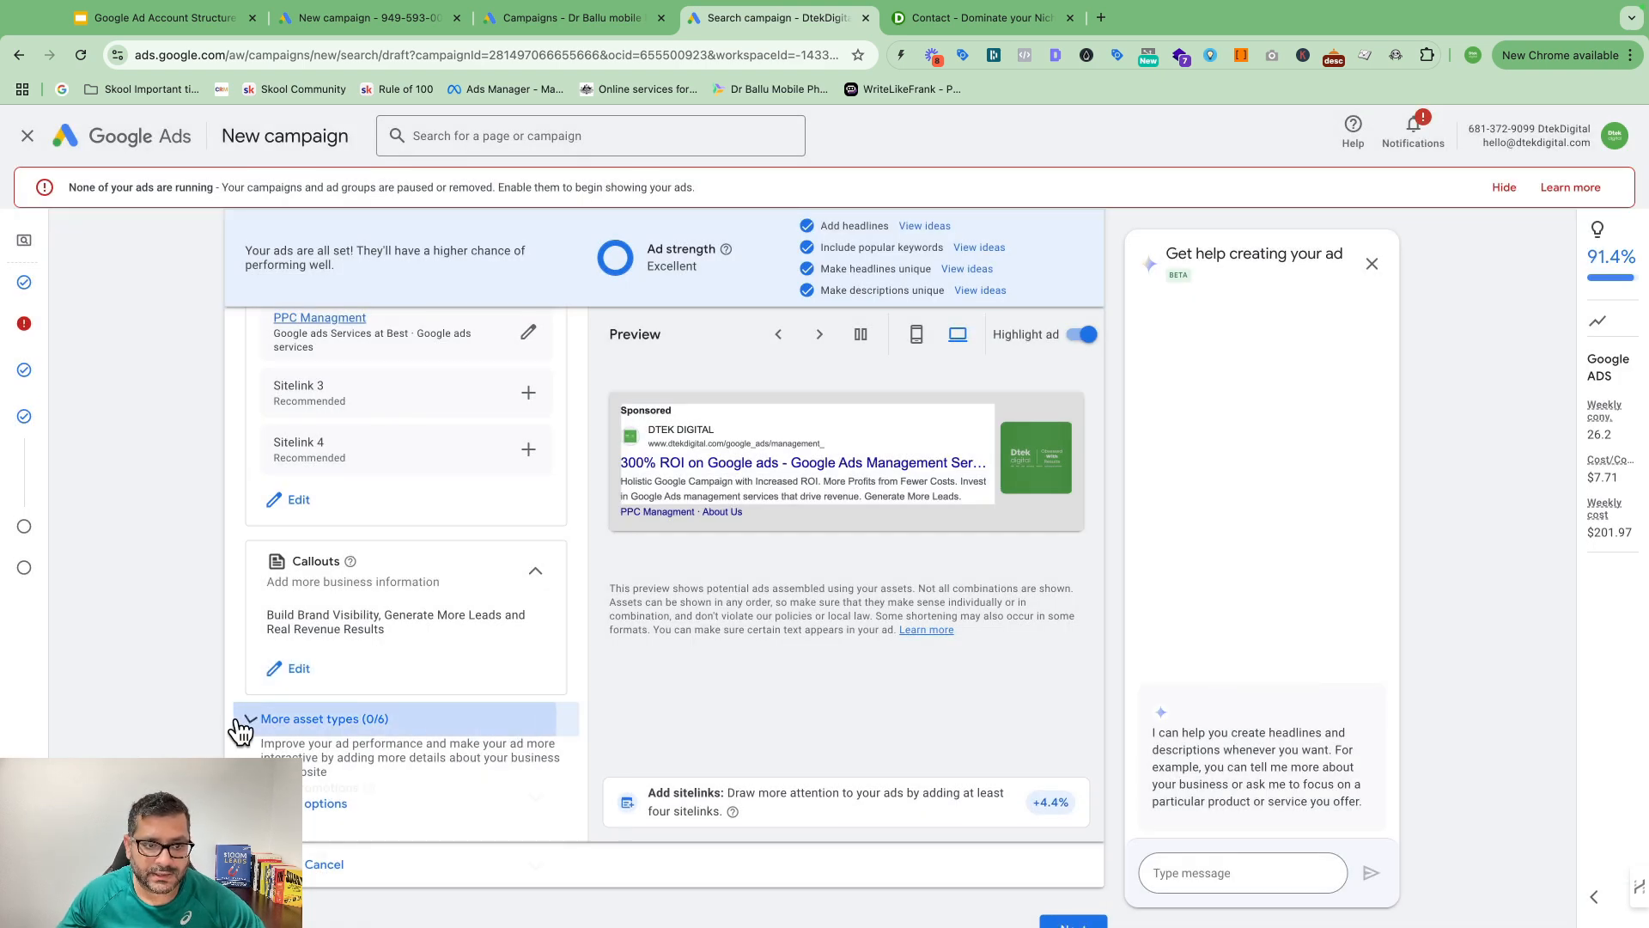
{"action": "scroll", "coordinate": [416, 684], "scroll_direction": "down", "scroll_amount": 3}
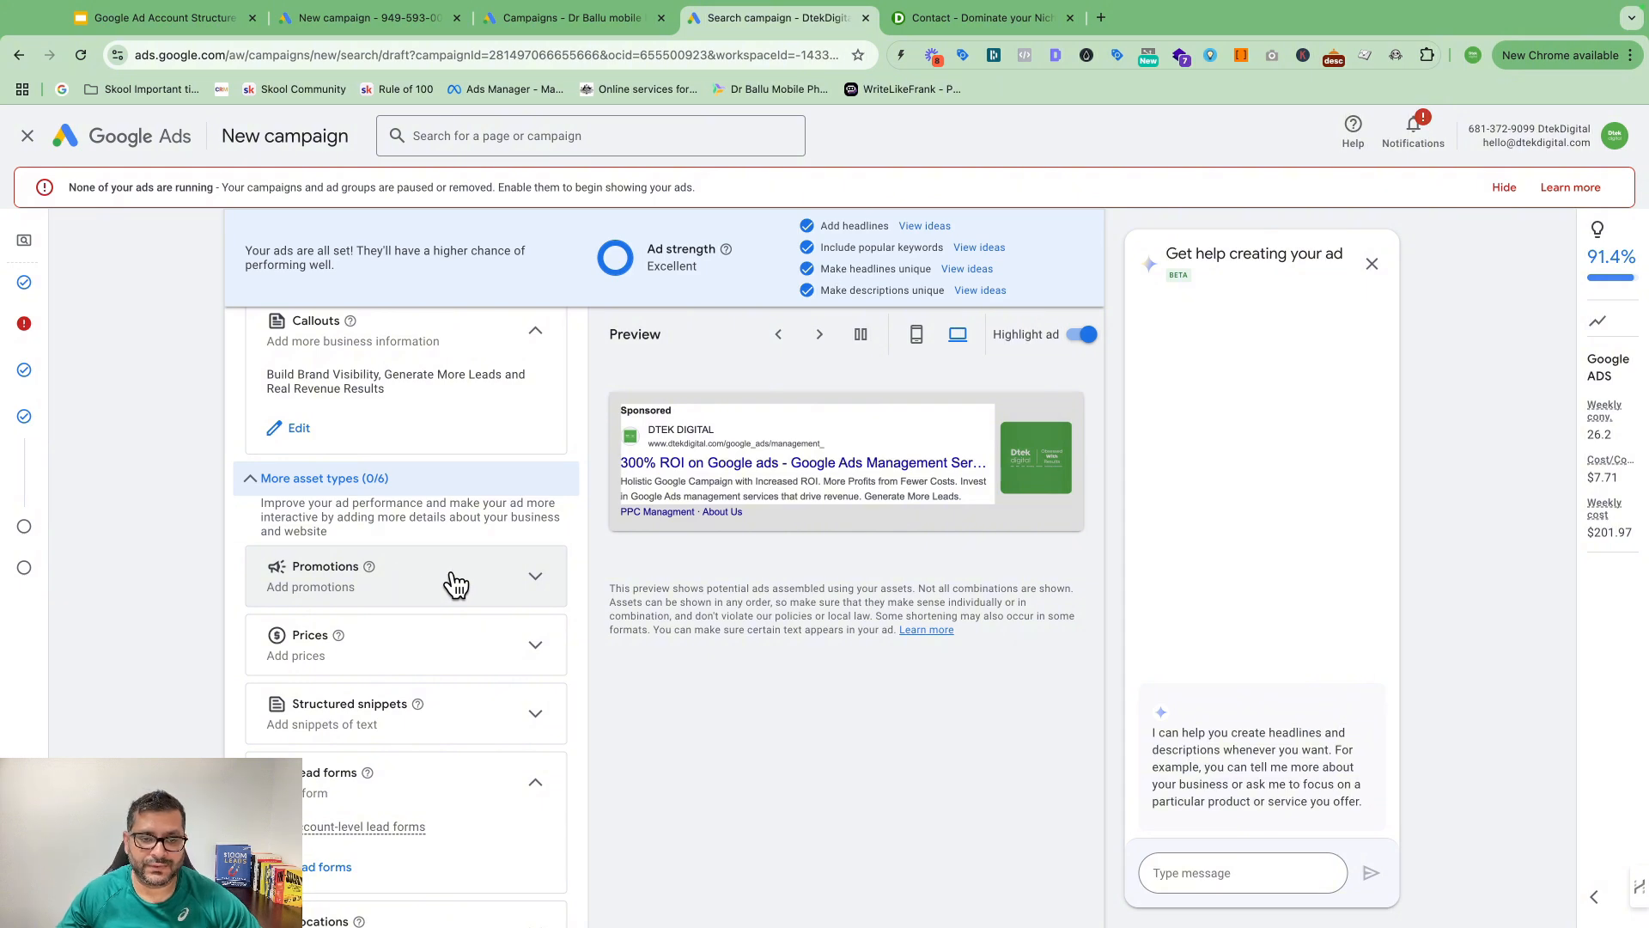
{"action": "left_click", "coordinate": [534, 586]}
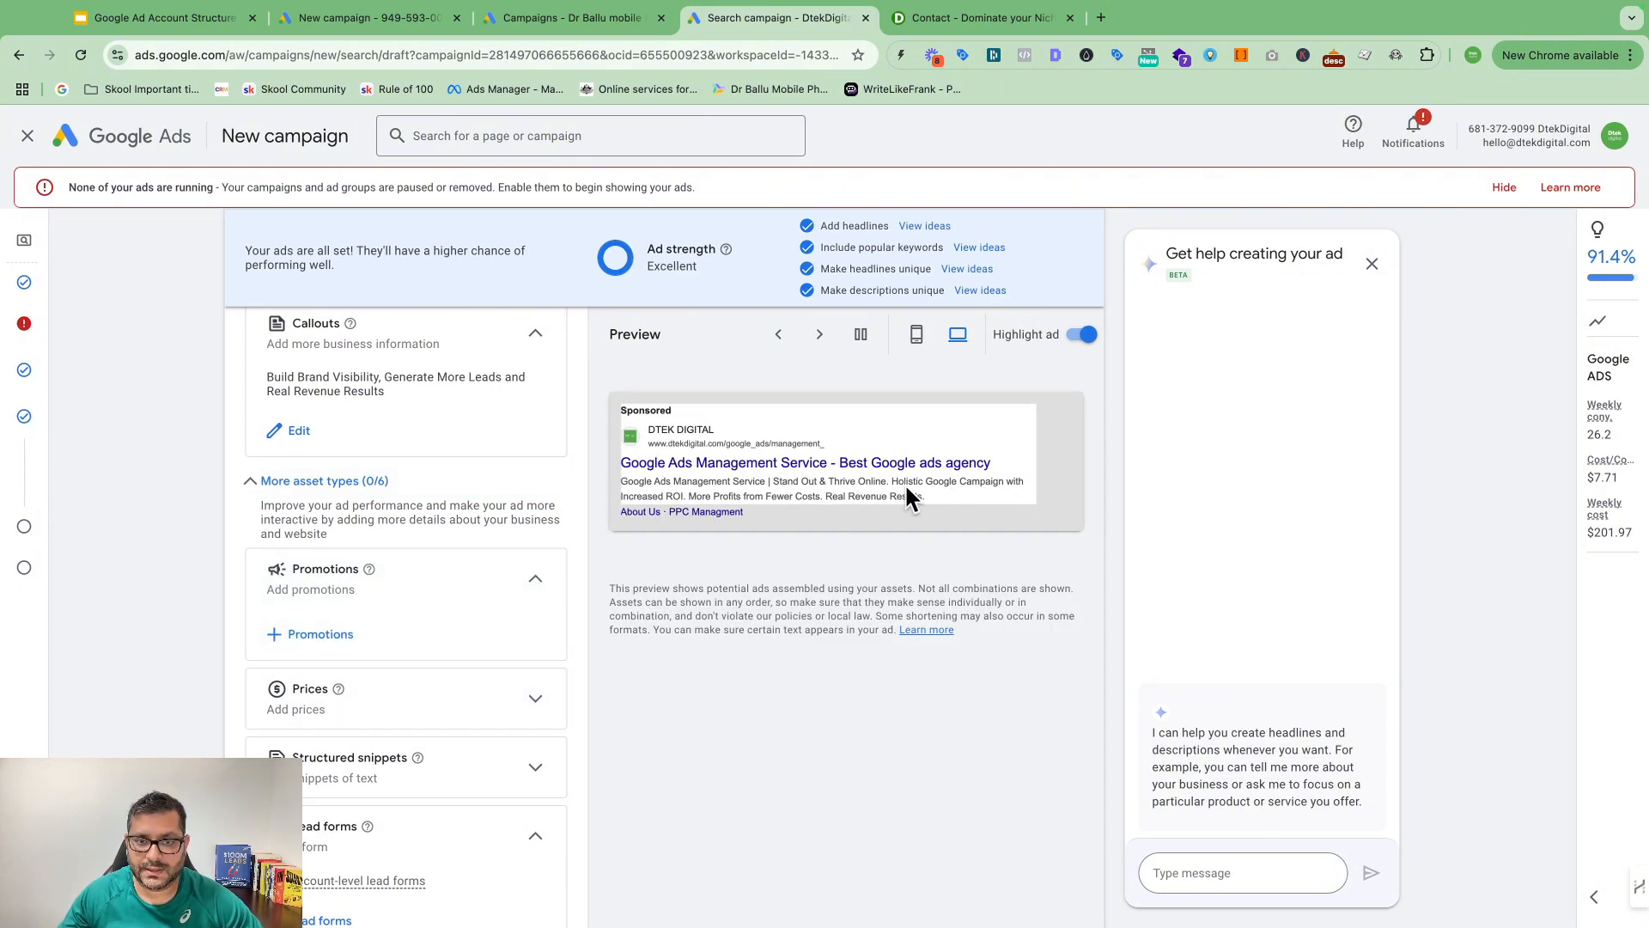
{"action": "left_click", "coordinate": [535, 579]}
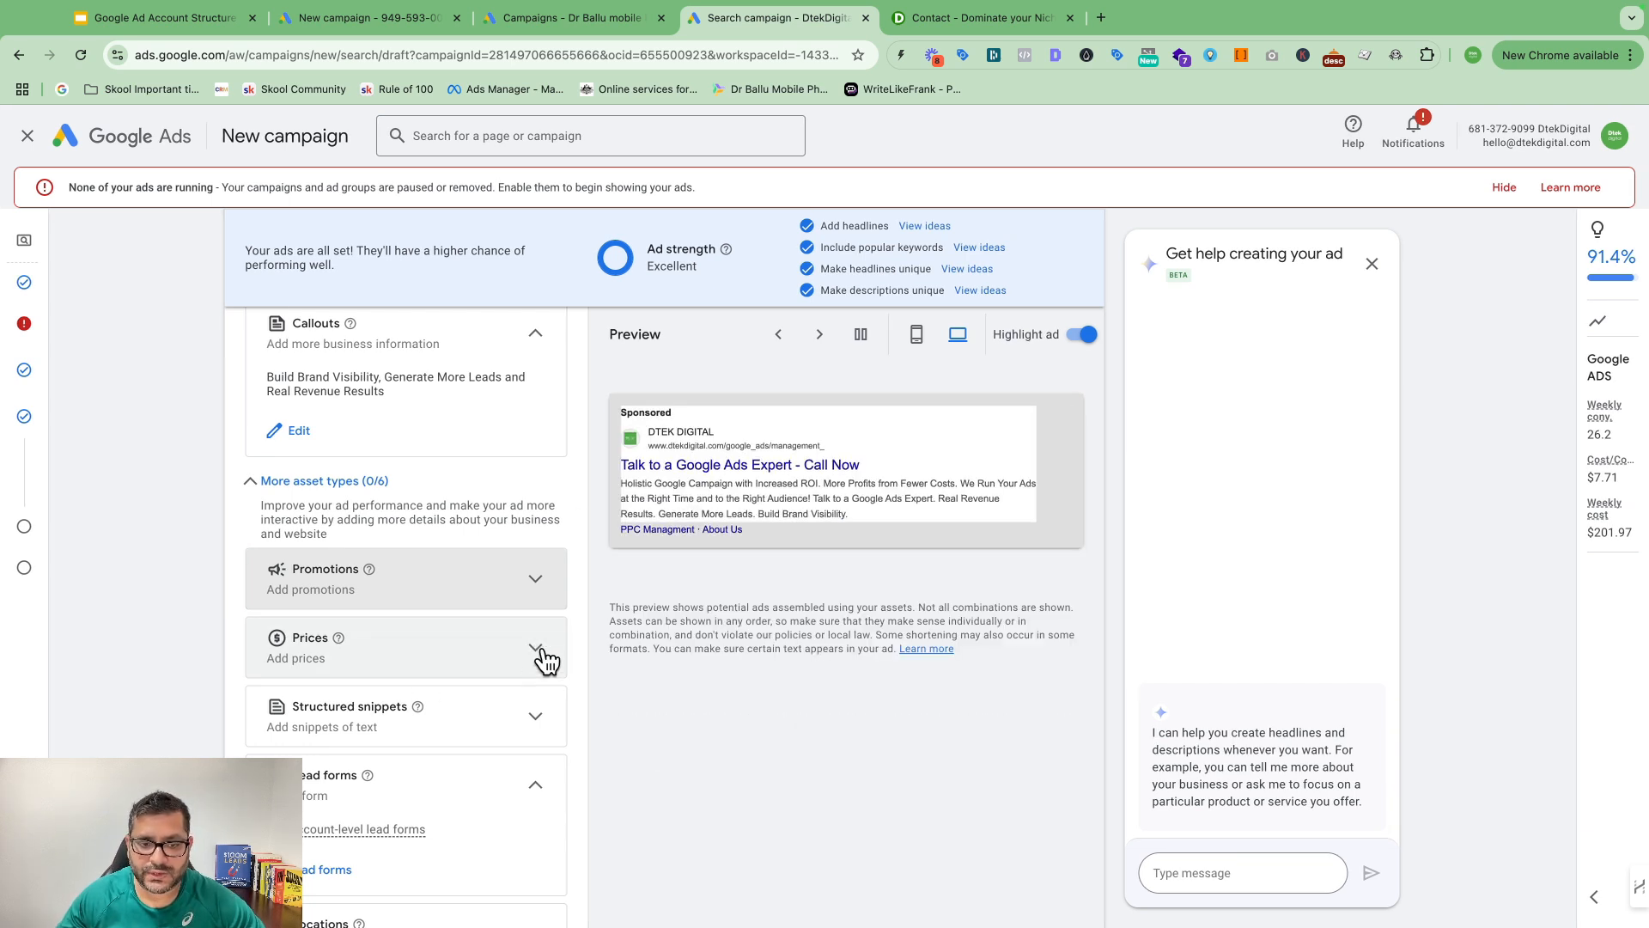
{"action": "left_click", "coordinate": [537, 650]}
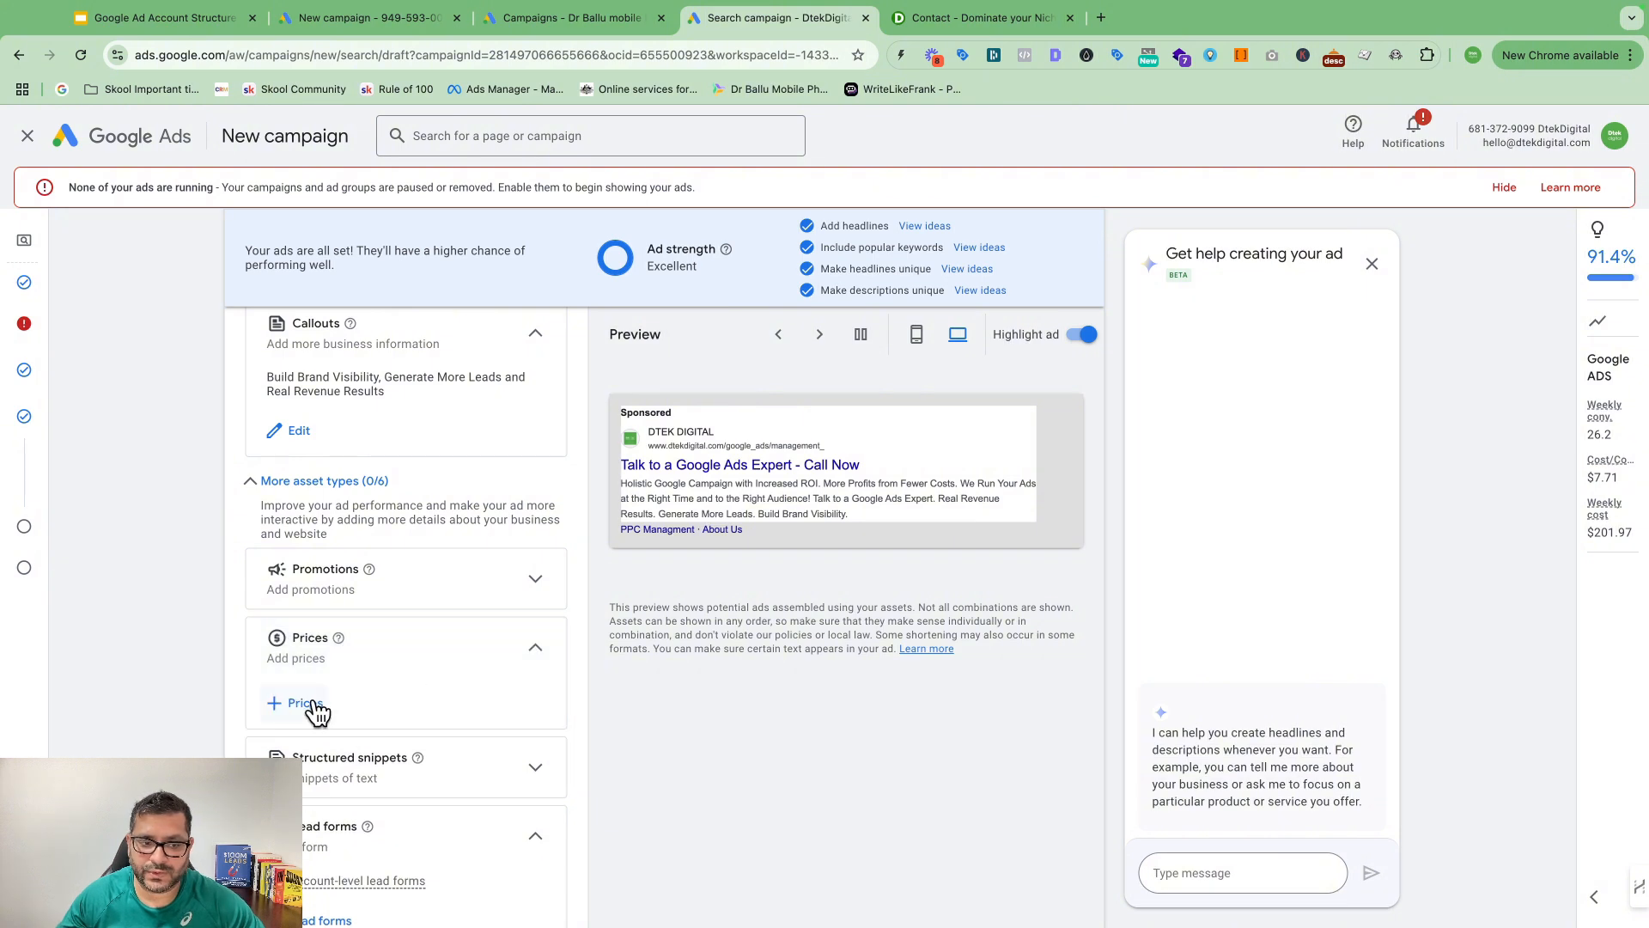
{"action": "left_click", "coordinate": [539, 650]}
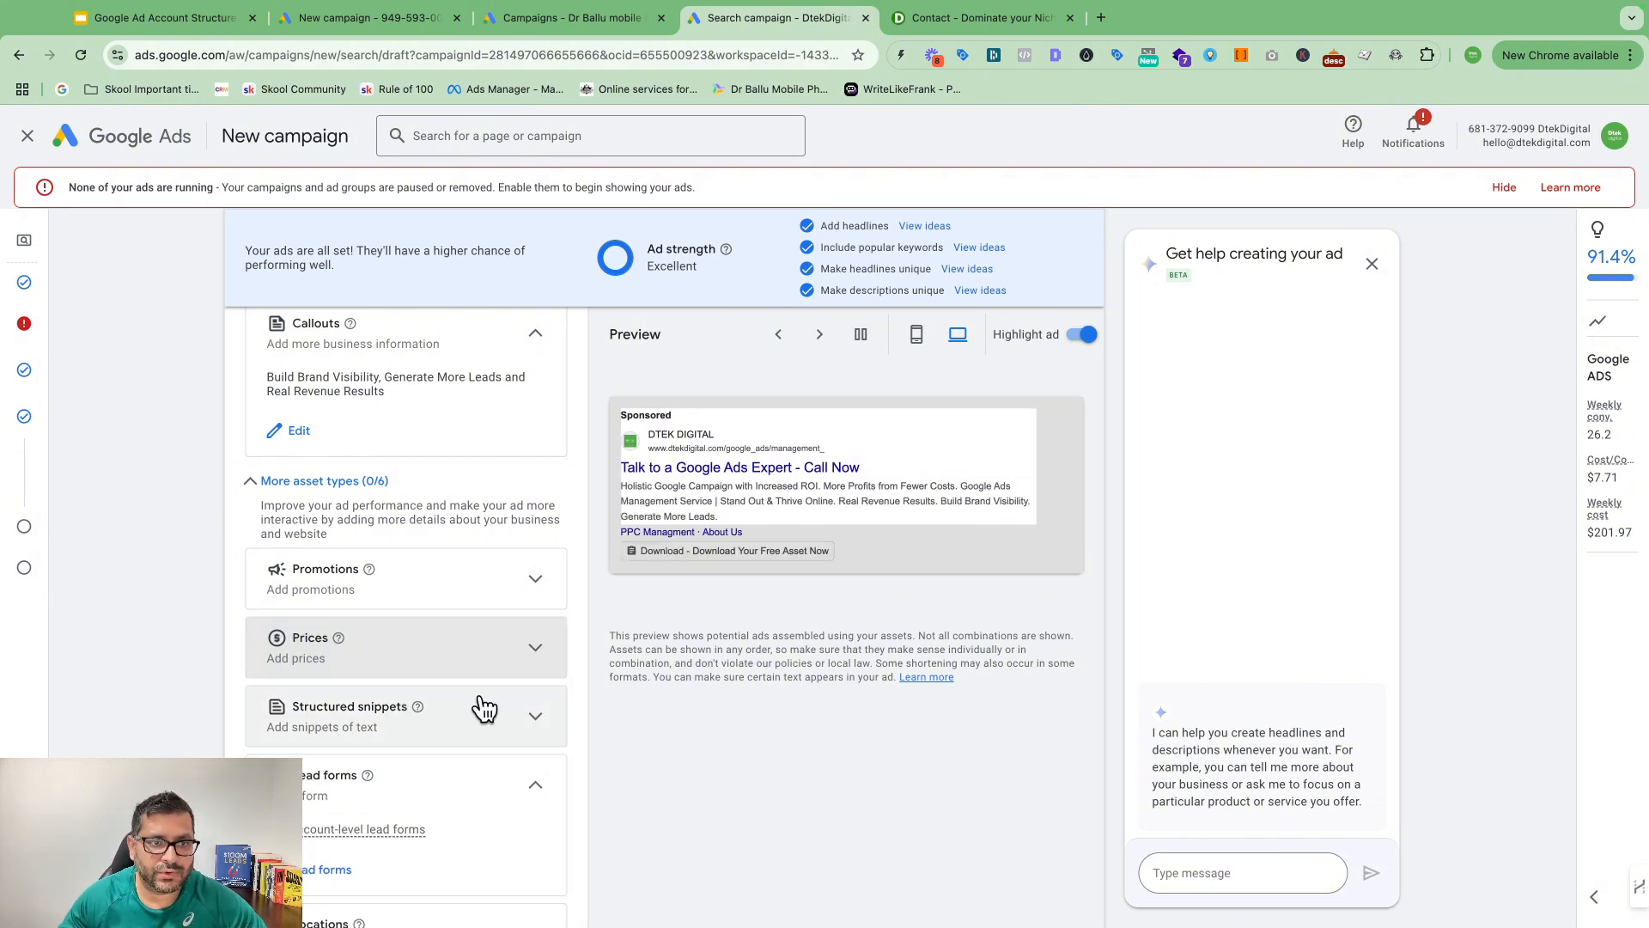
Step: Look at the Structured snippets form, then scroll to the bottom of the ad page
{"action": "scroll", "coordinate": [486, 700], "scroll_direction": "up", "scroll_amount": 2}
{"action": "scroll", "coordinate": [515, 721], "scroll_direction": "down", "scroll_amount": 2}
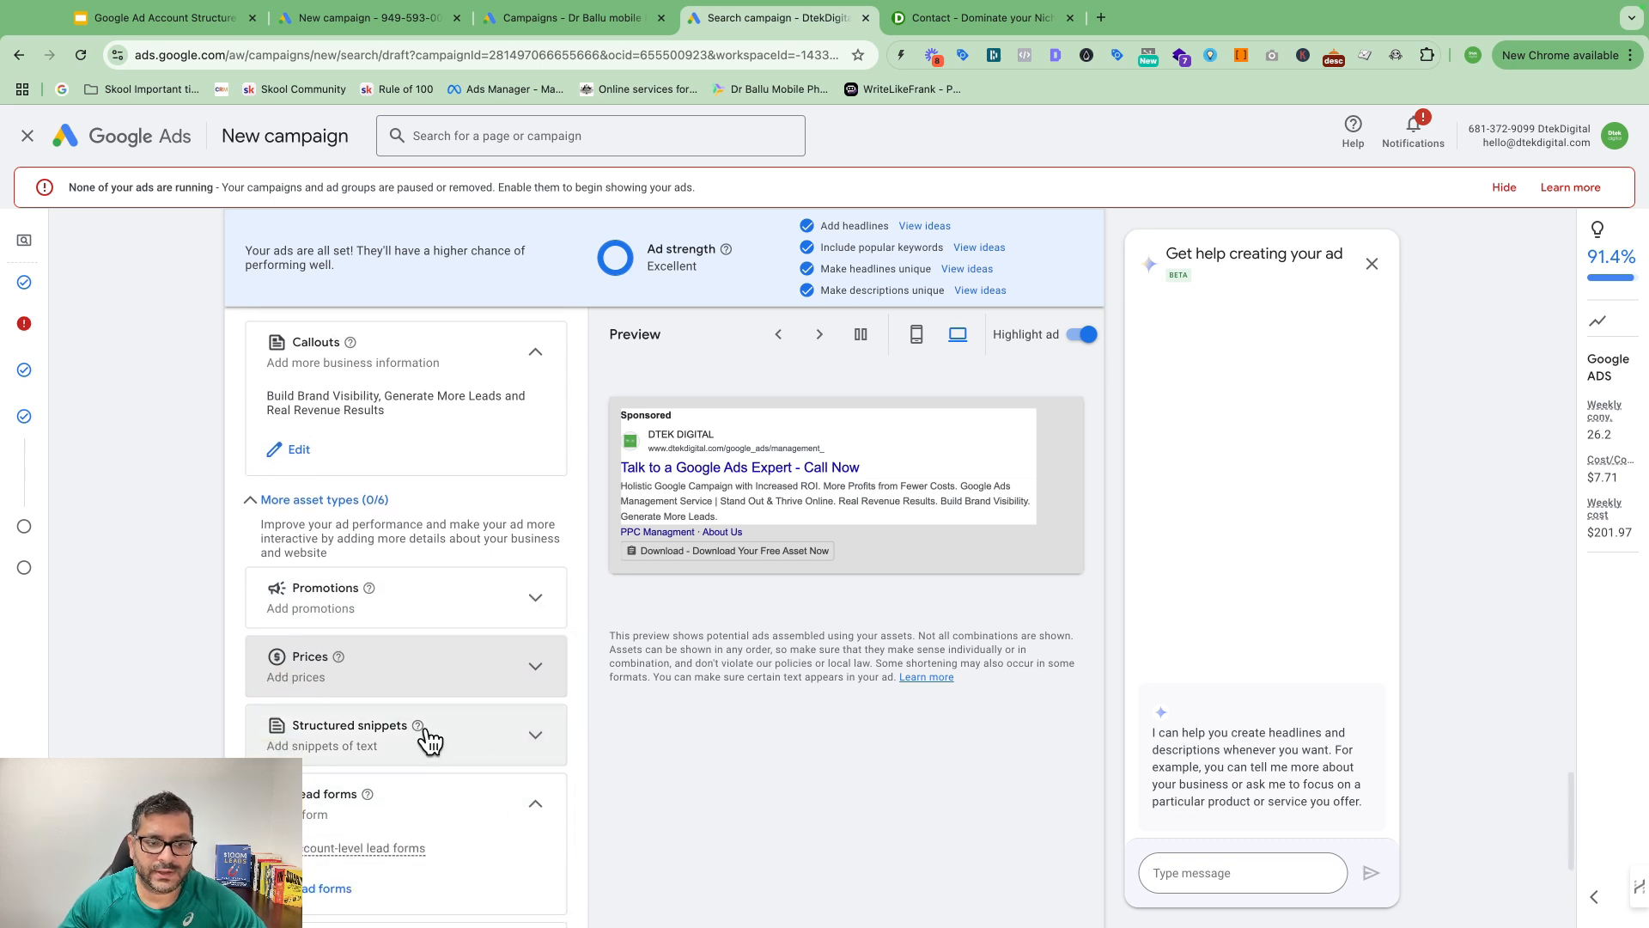
{"action": "left_click", "coordinate": [481, 740]}
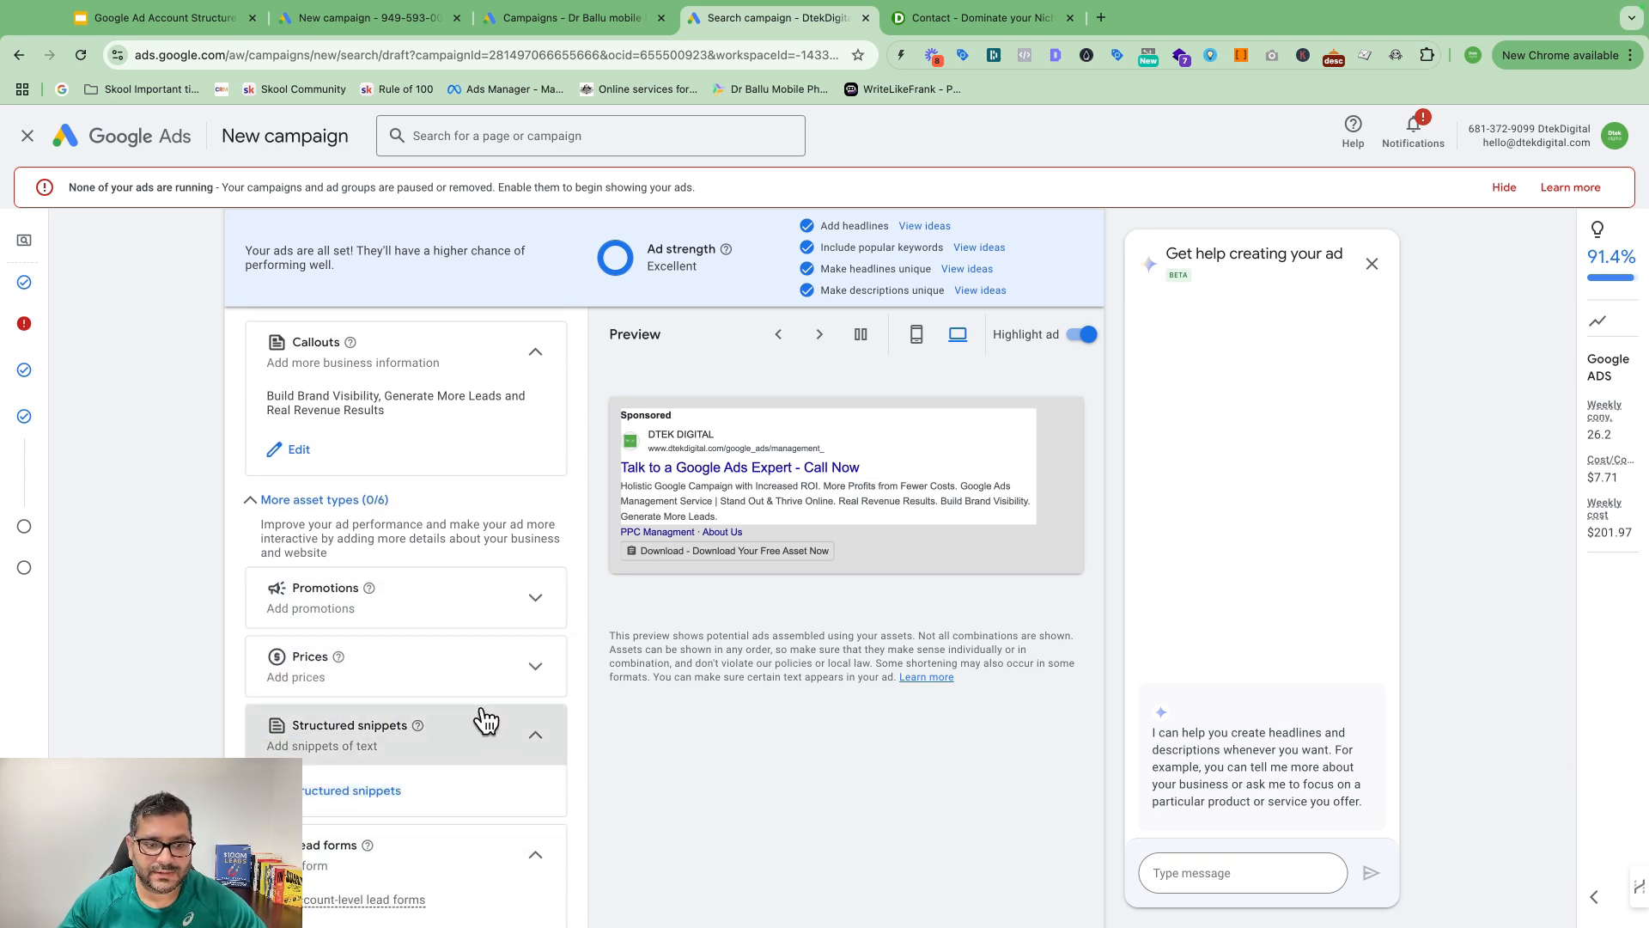
{"action": "left_click", "coordinate": [383, 790]}
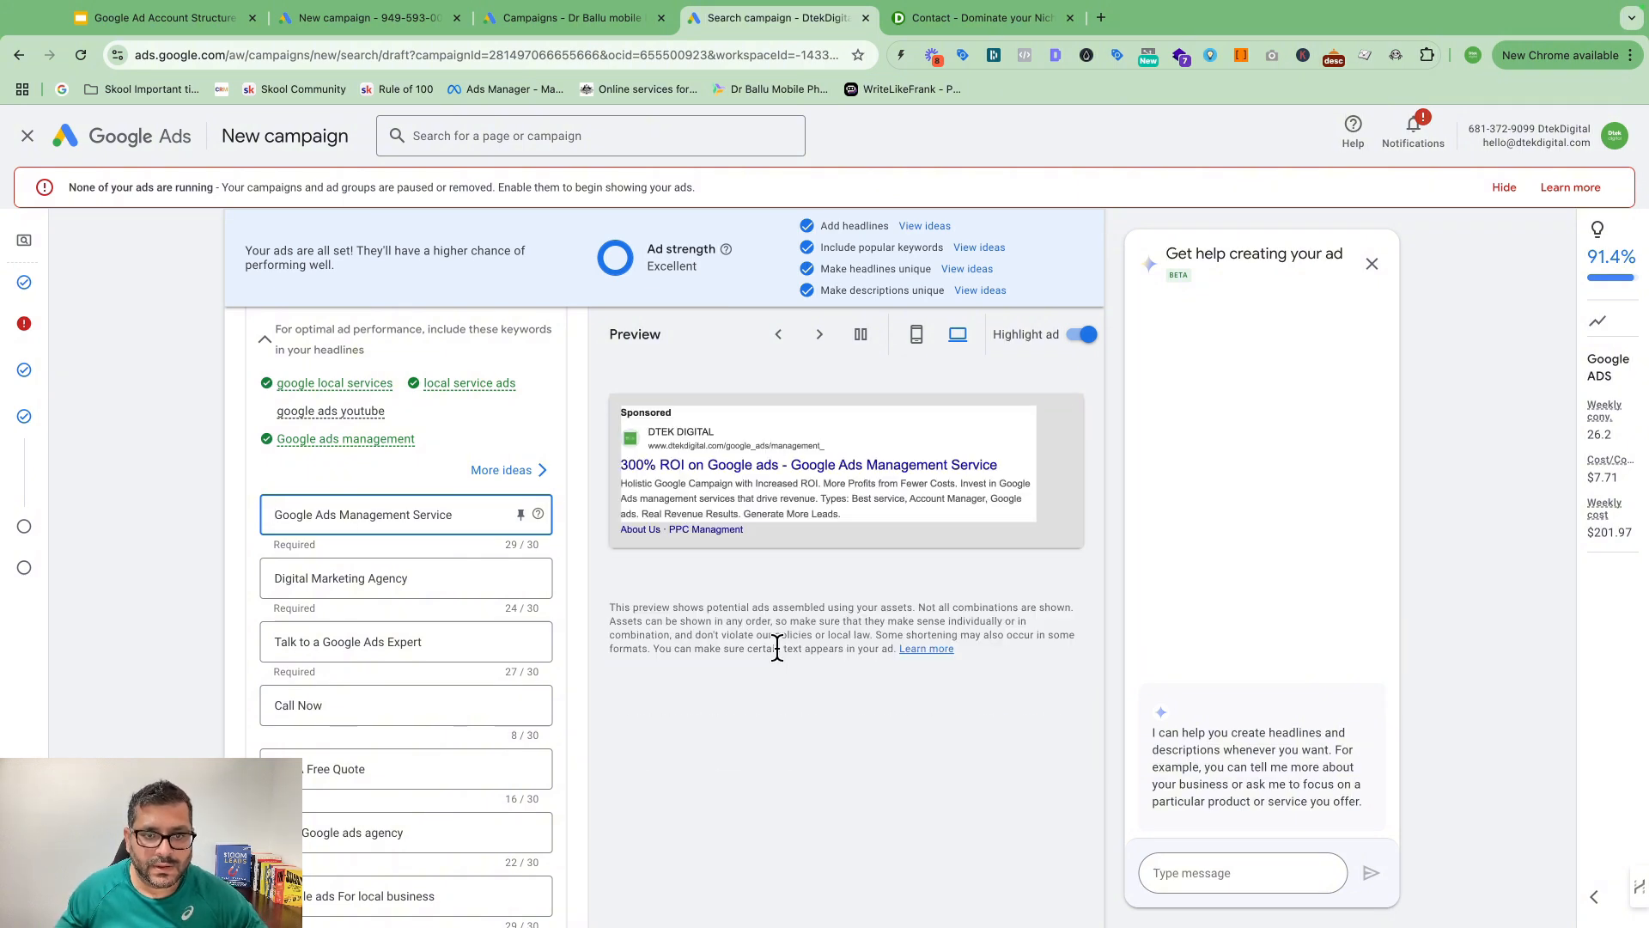
{"action": "scroll", "coordinate": [433, 749], "scroll_direction": "down", "scroll_amount": 10}
{"action": "scroll", "coordinate": [520, 700], "scroll_direction": "down", "scroll_amount": 10}
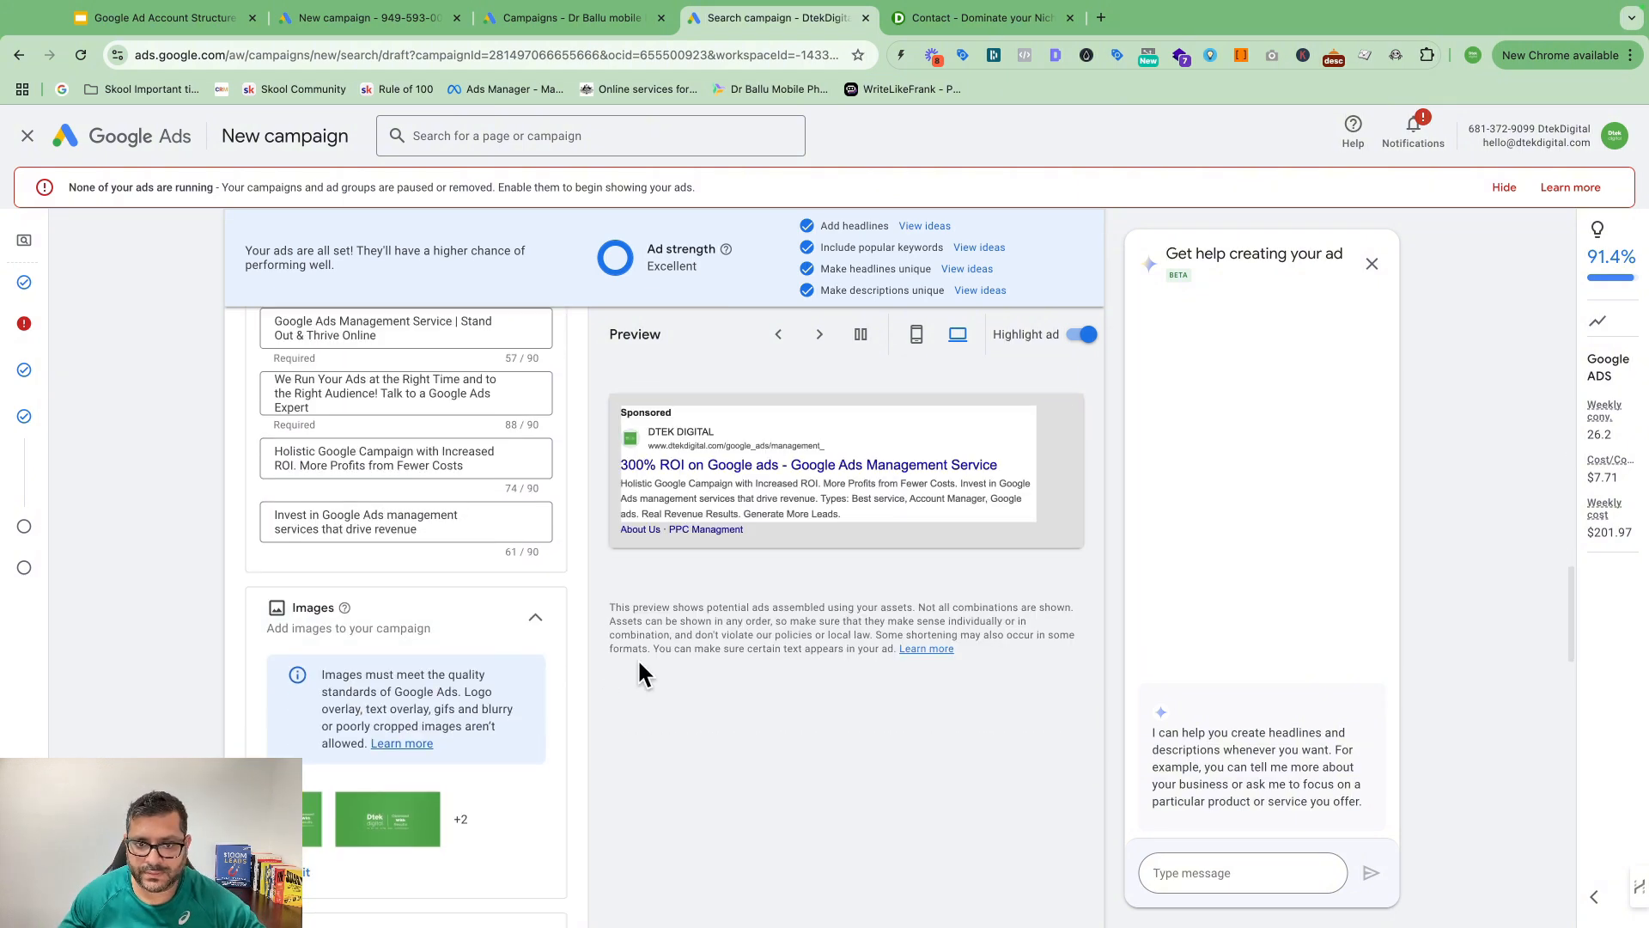
{"action": "scroll", "coordinate": [469, 771], "scroll_direction": "down", "scroll_amount": 15}
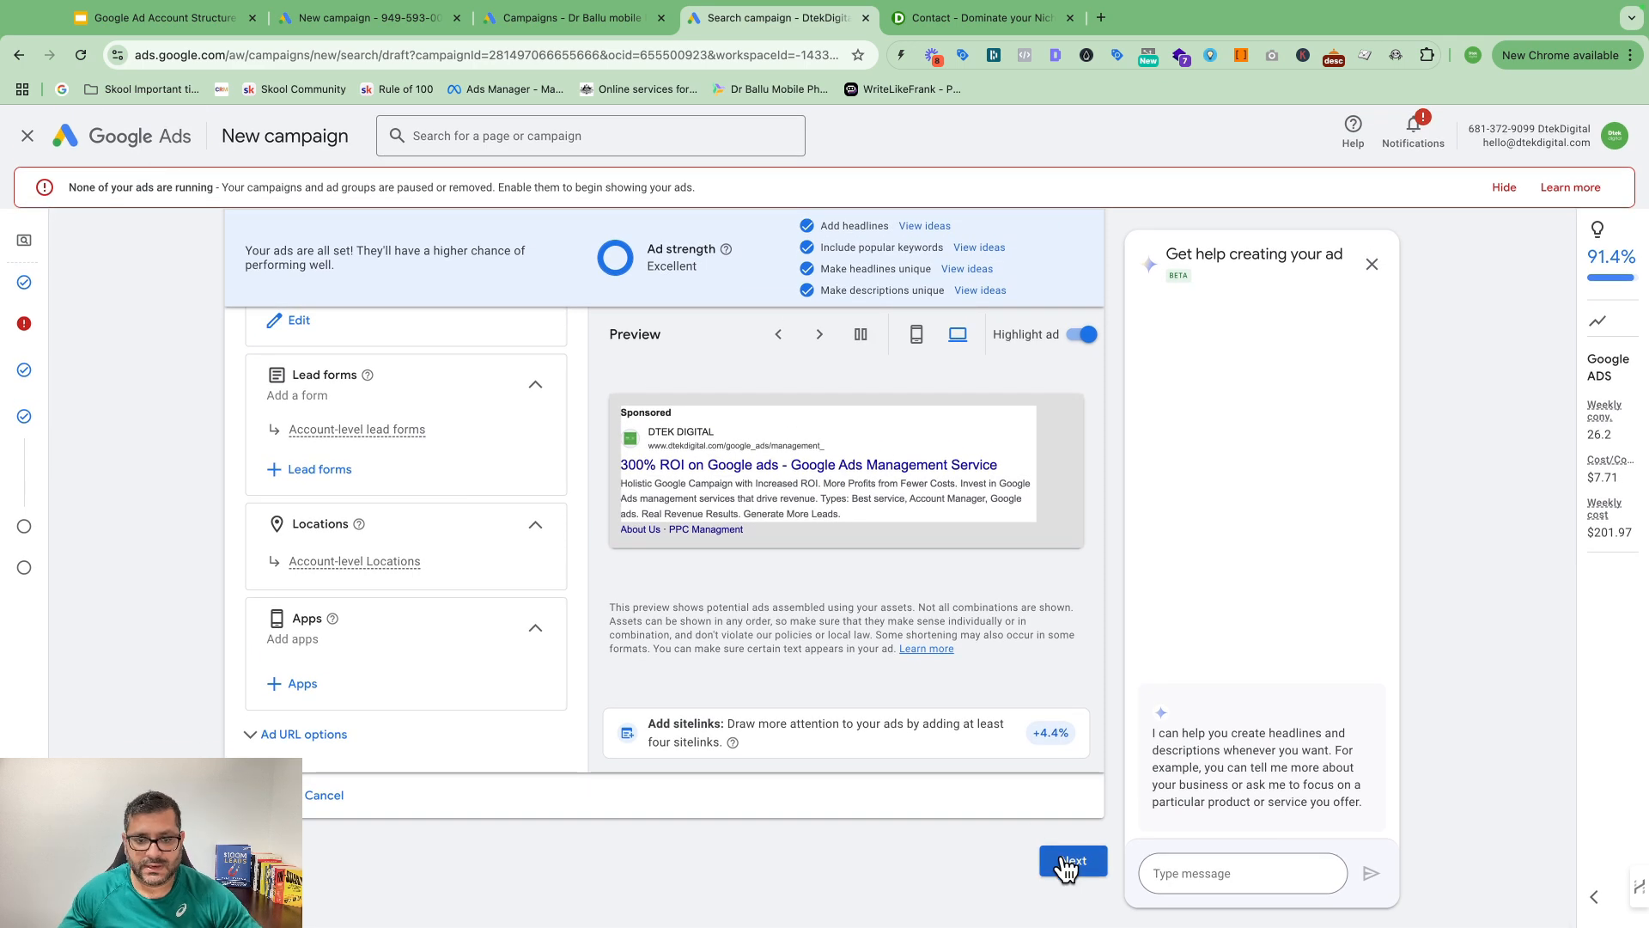
Step: Continue from the ad to the campaign's budget and review page
{"action": "left_click", "coordinate": [1068, 863]}
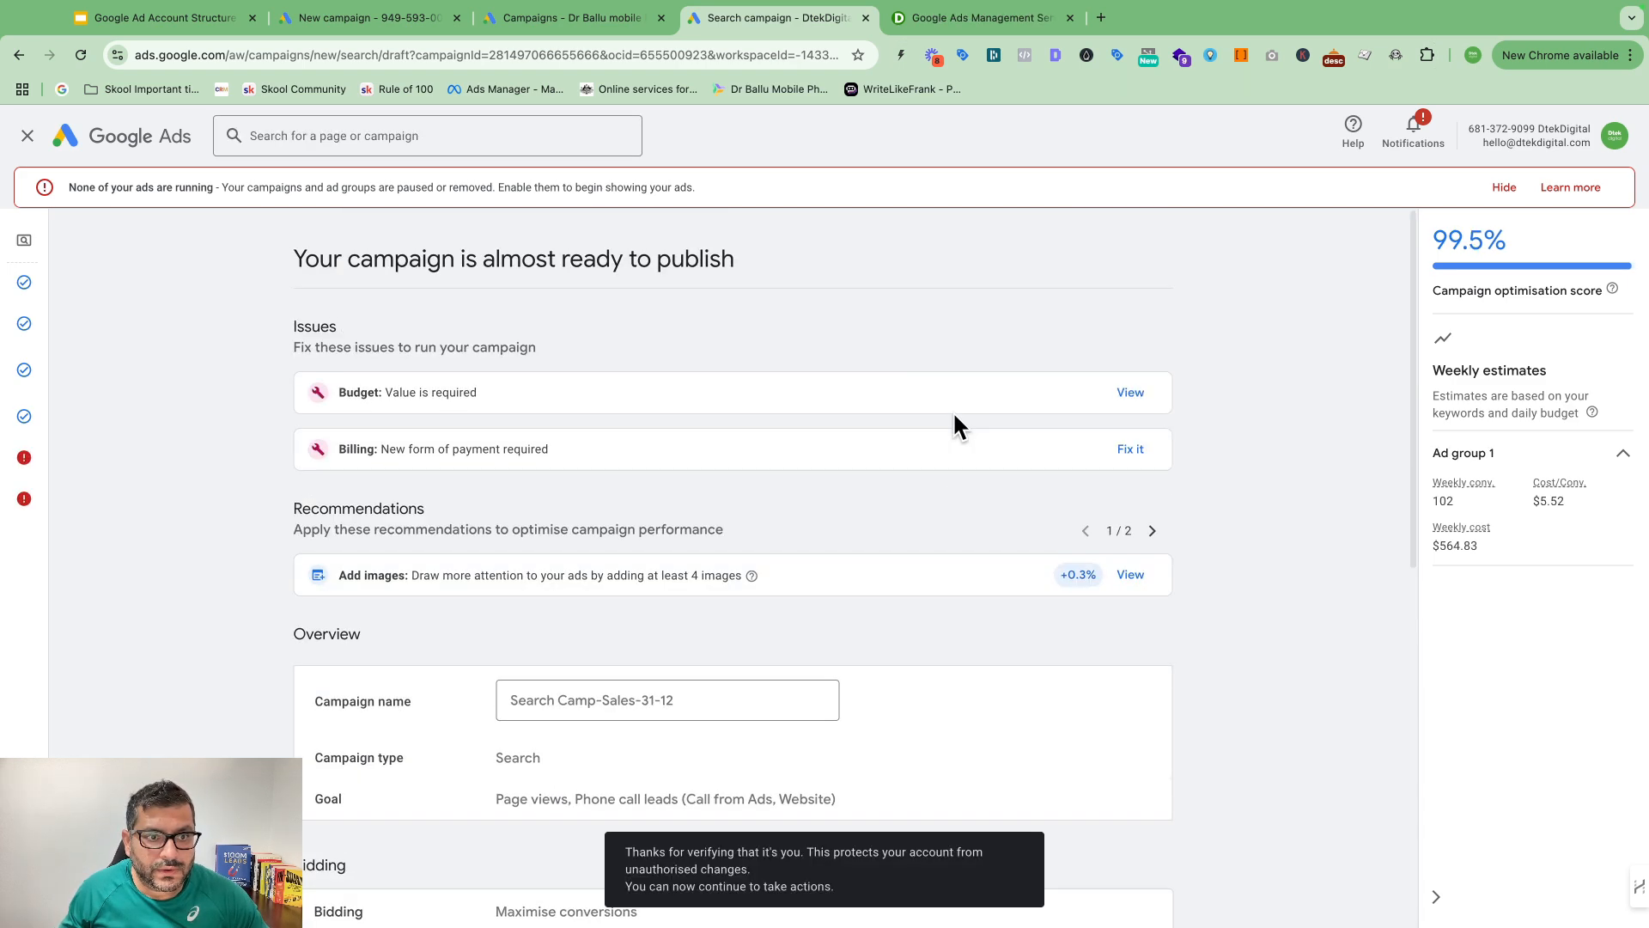
{"action": "scroll", "coordinate": [953, 416], "scroll_direction": "down", "scroll_amount": 7}
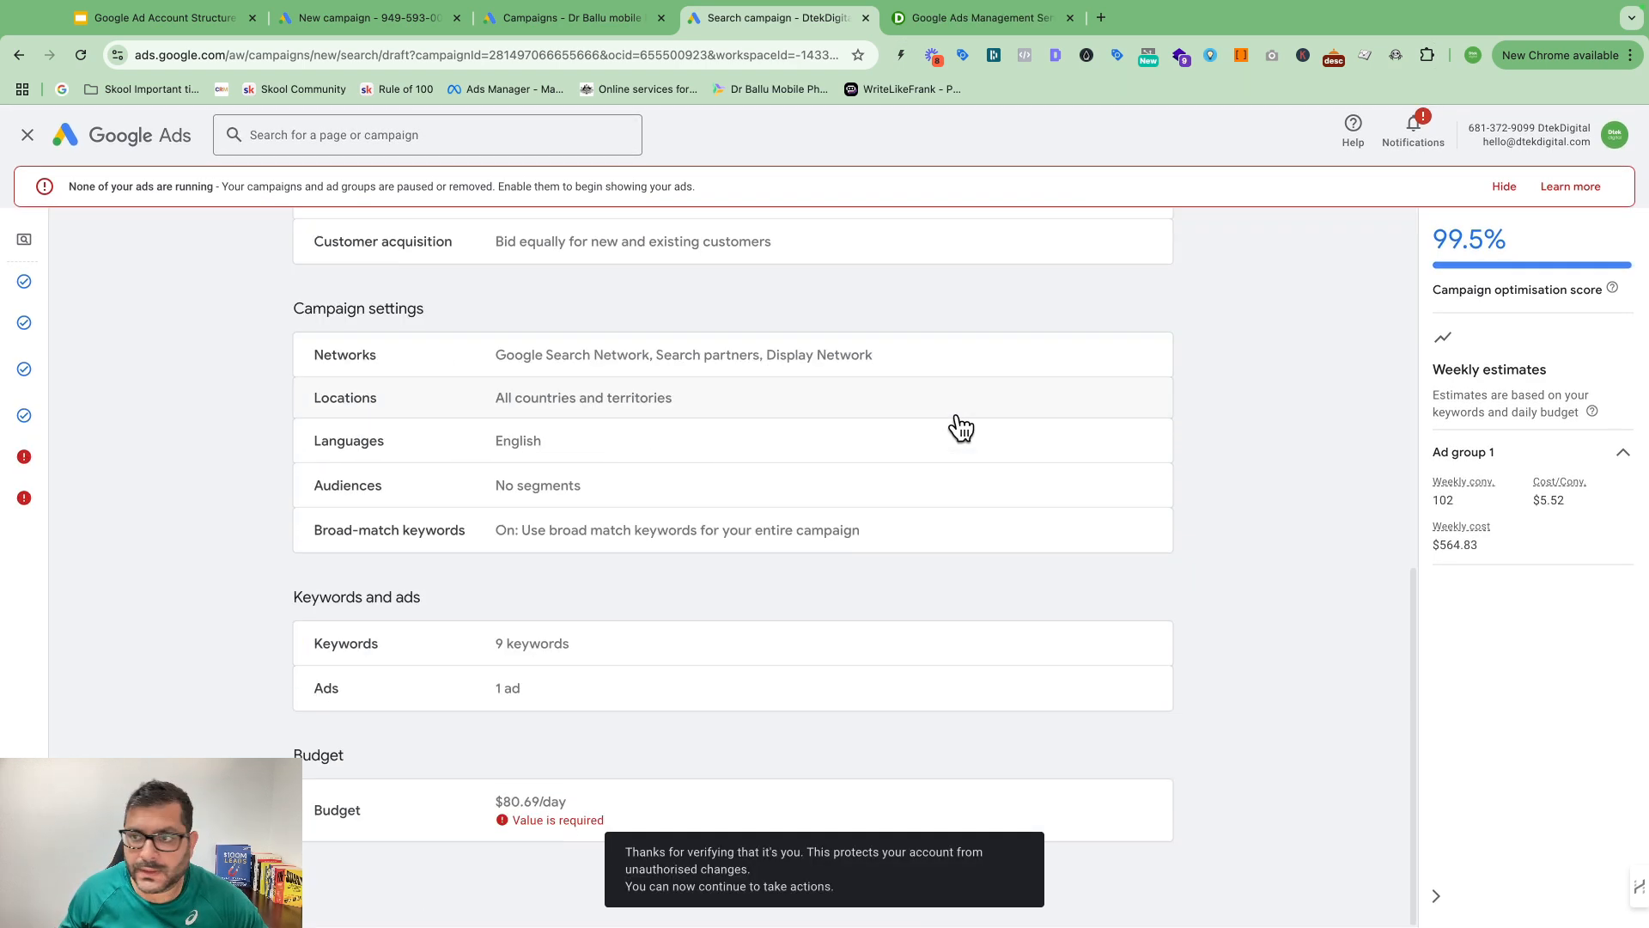
{"action": "scroll", "coordinate": [954, 425], "scroll_direction": "up", "scroll_amount": 8}
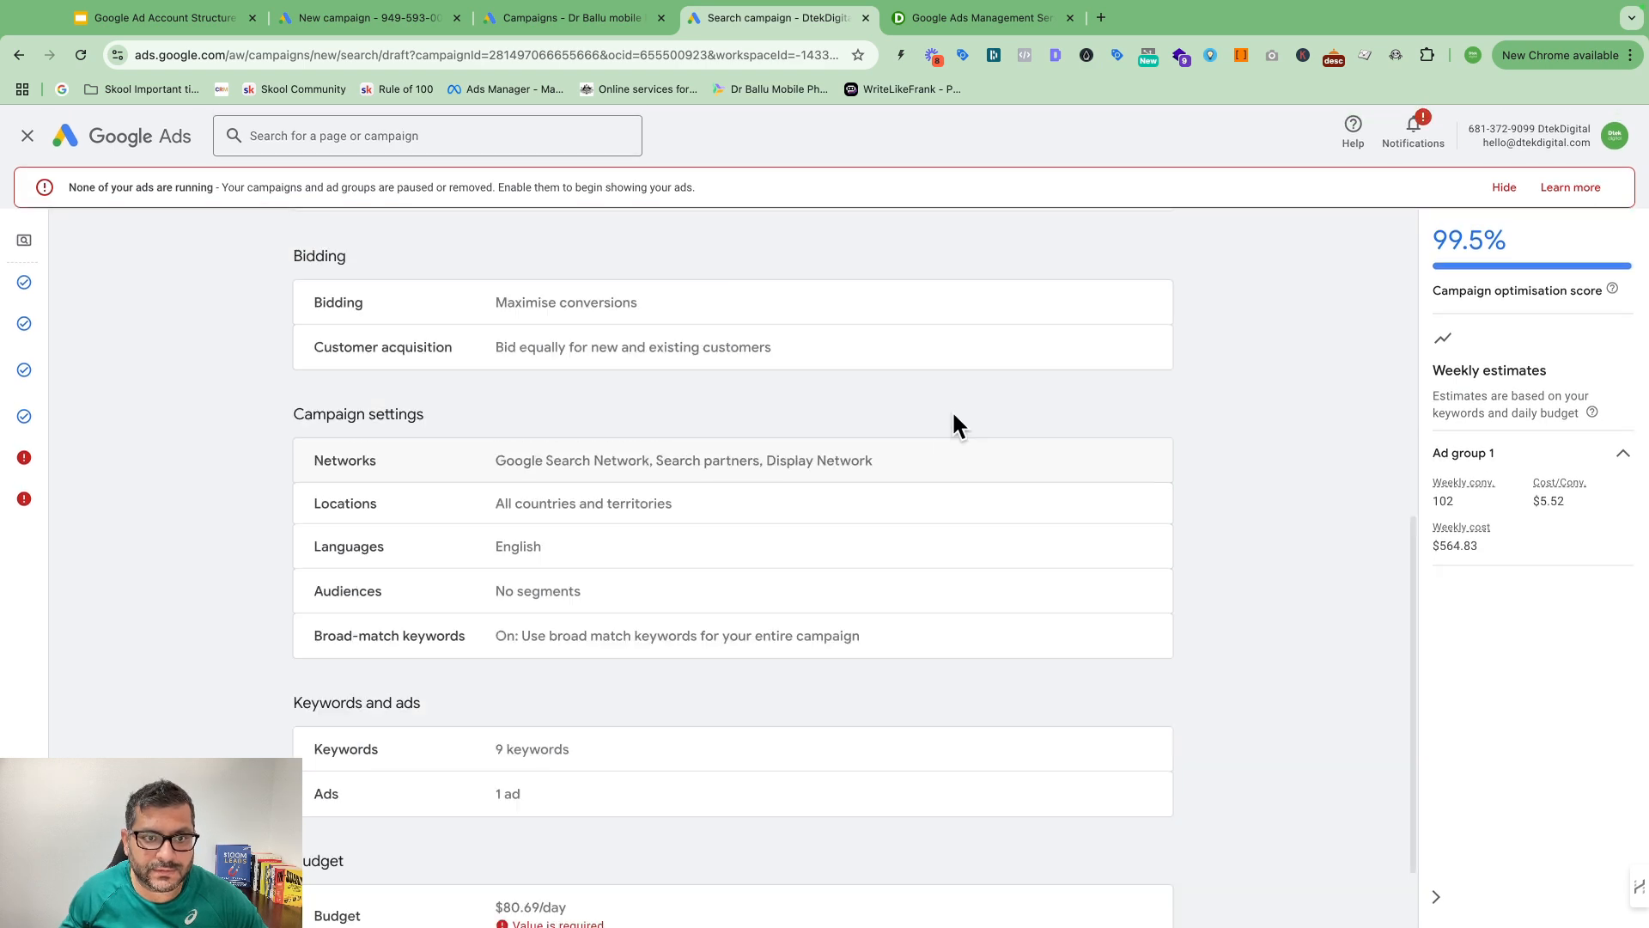
{"action": "scroll", "coordinate": [953, 417], "scroll_direction": "down", "scroll_amount": 4}
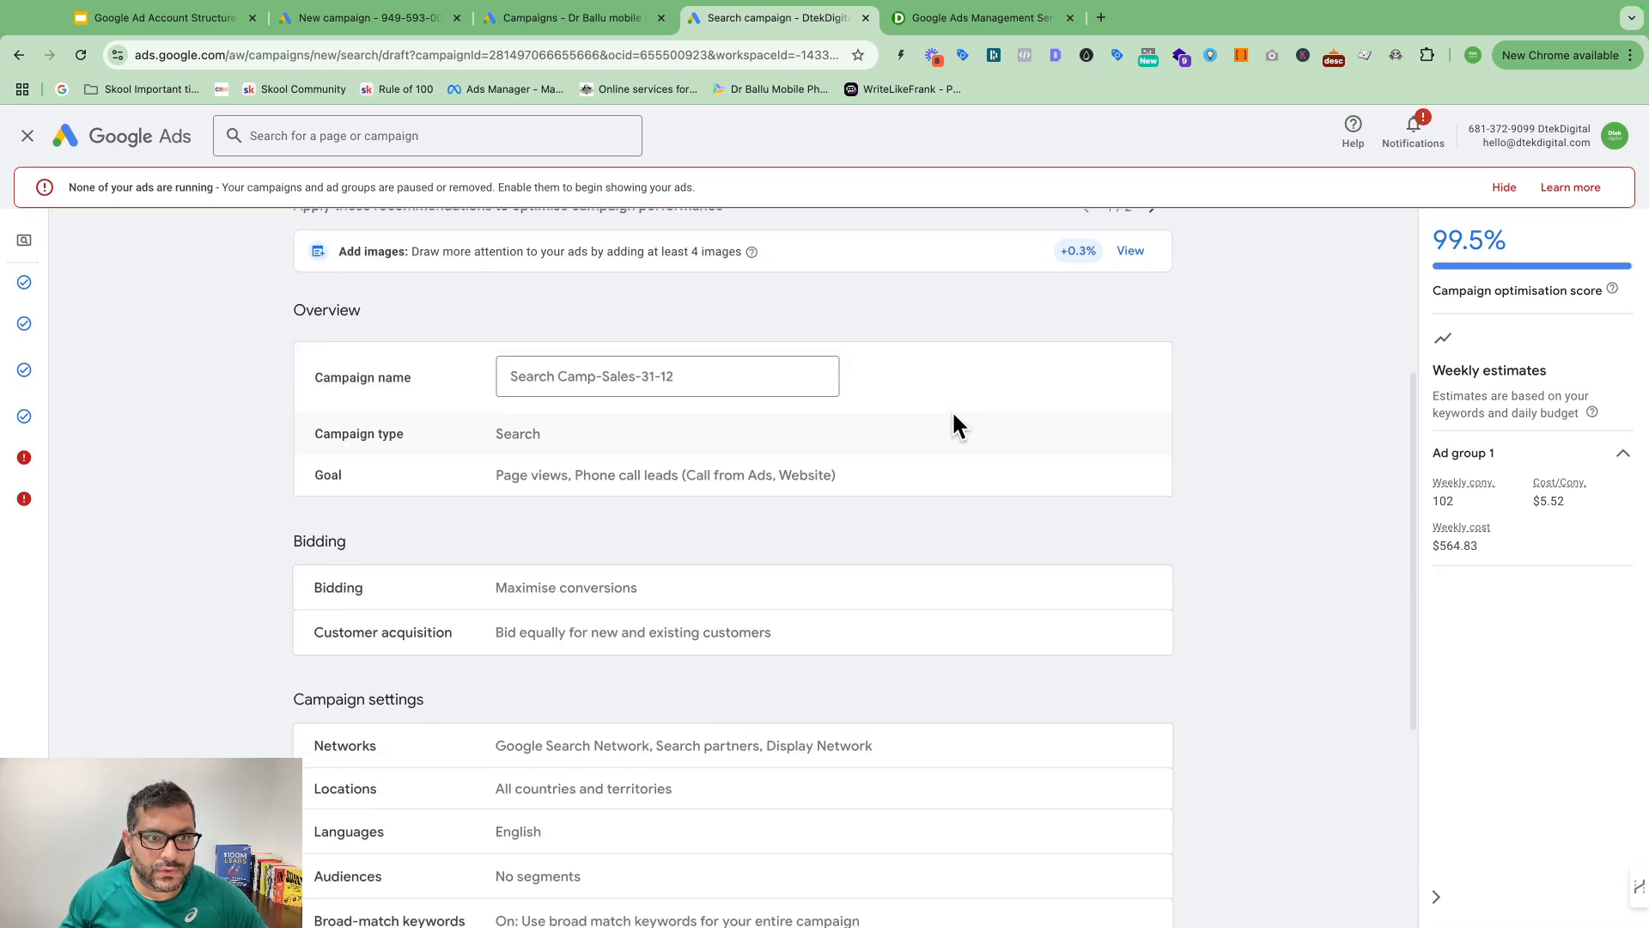
{"action": "scroll", "coordinate": [954, 421], "scroll_direction": "up", "scroll_amount": 4}
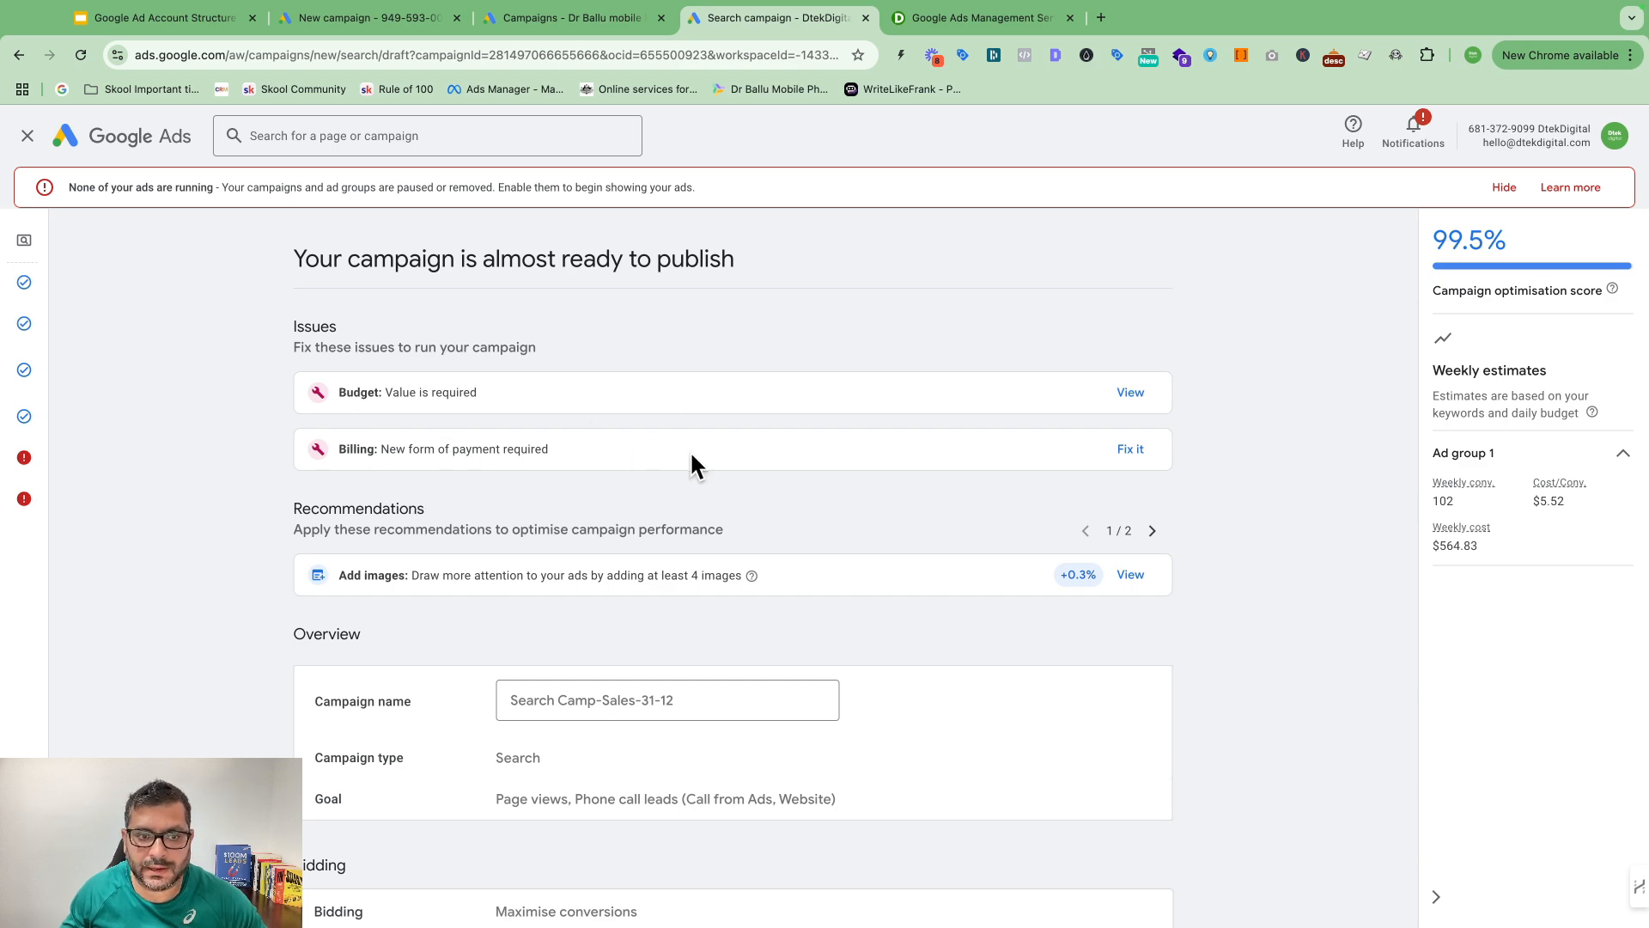
{"action": "scroll", "coordinate": [692, 451], "scroll_direction": "down", "scroll_amount": 9}
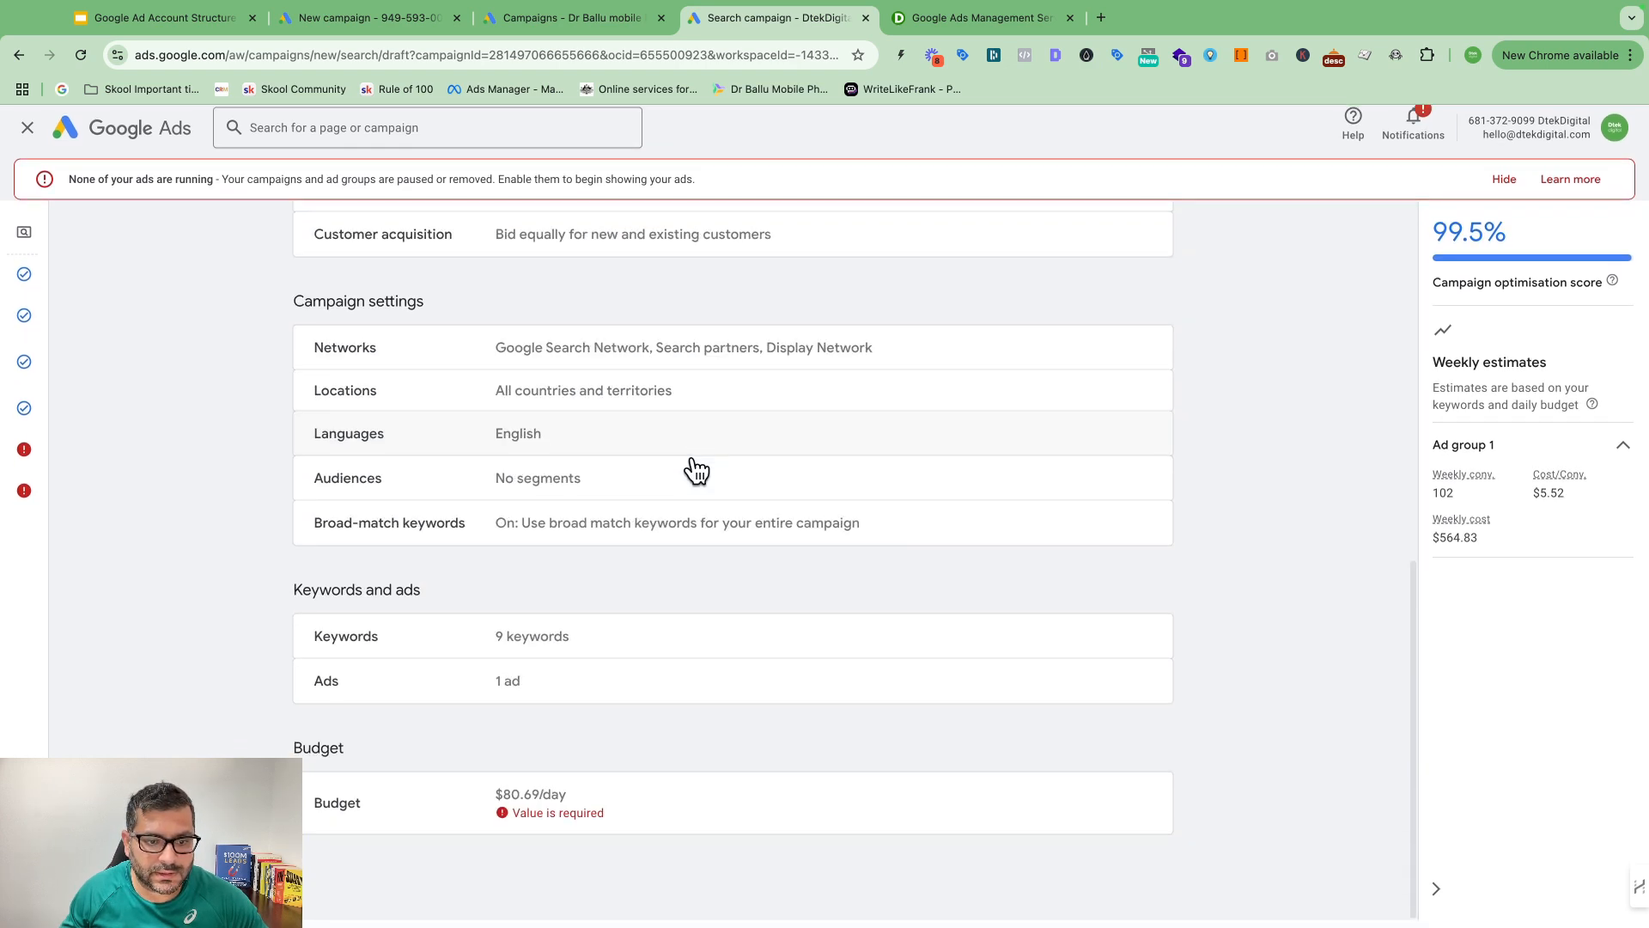
Step: Keep the recommended $80.69 daily budget and save it back to the review
{"action": "left_click", "coordinate": [605, 814]}
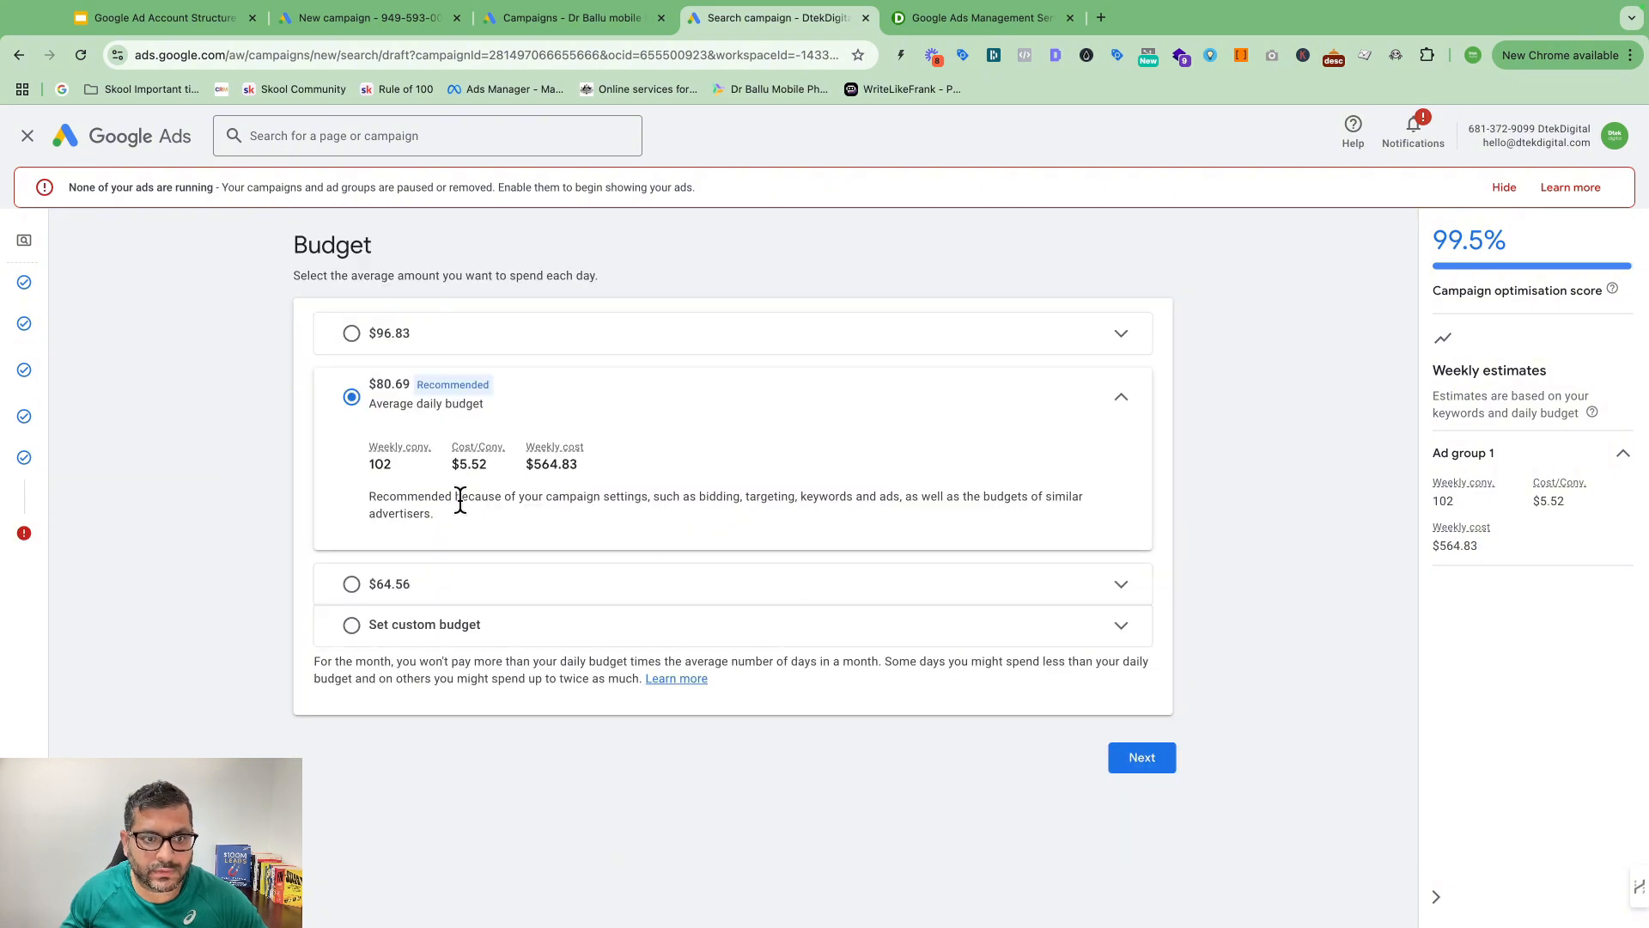
{"action": "left_click", "coordinate": [352, 399]}
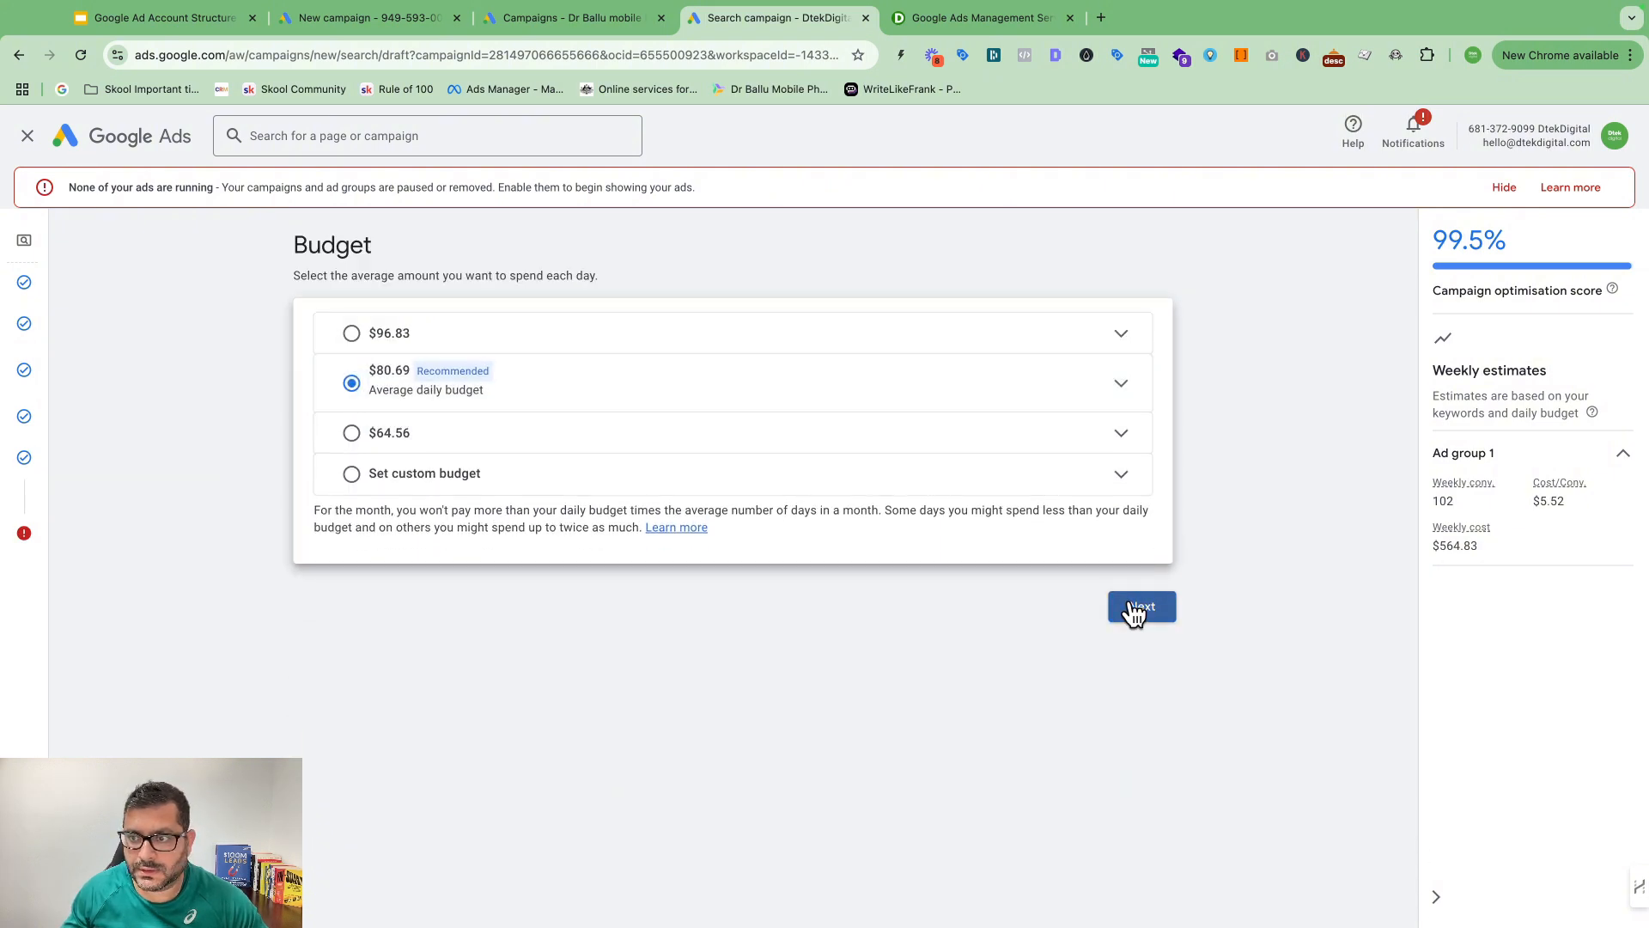
{"action": "left_click", "coordinate": [1134, 610]}
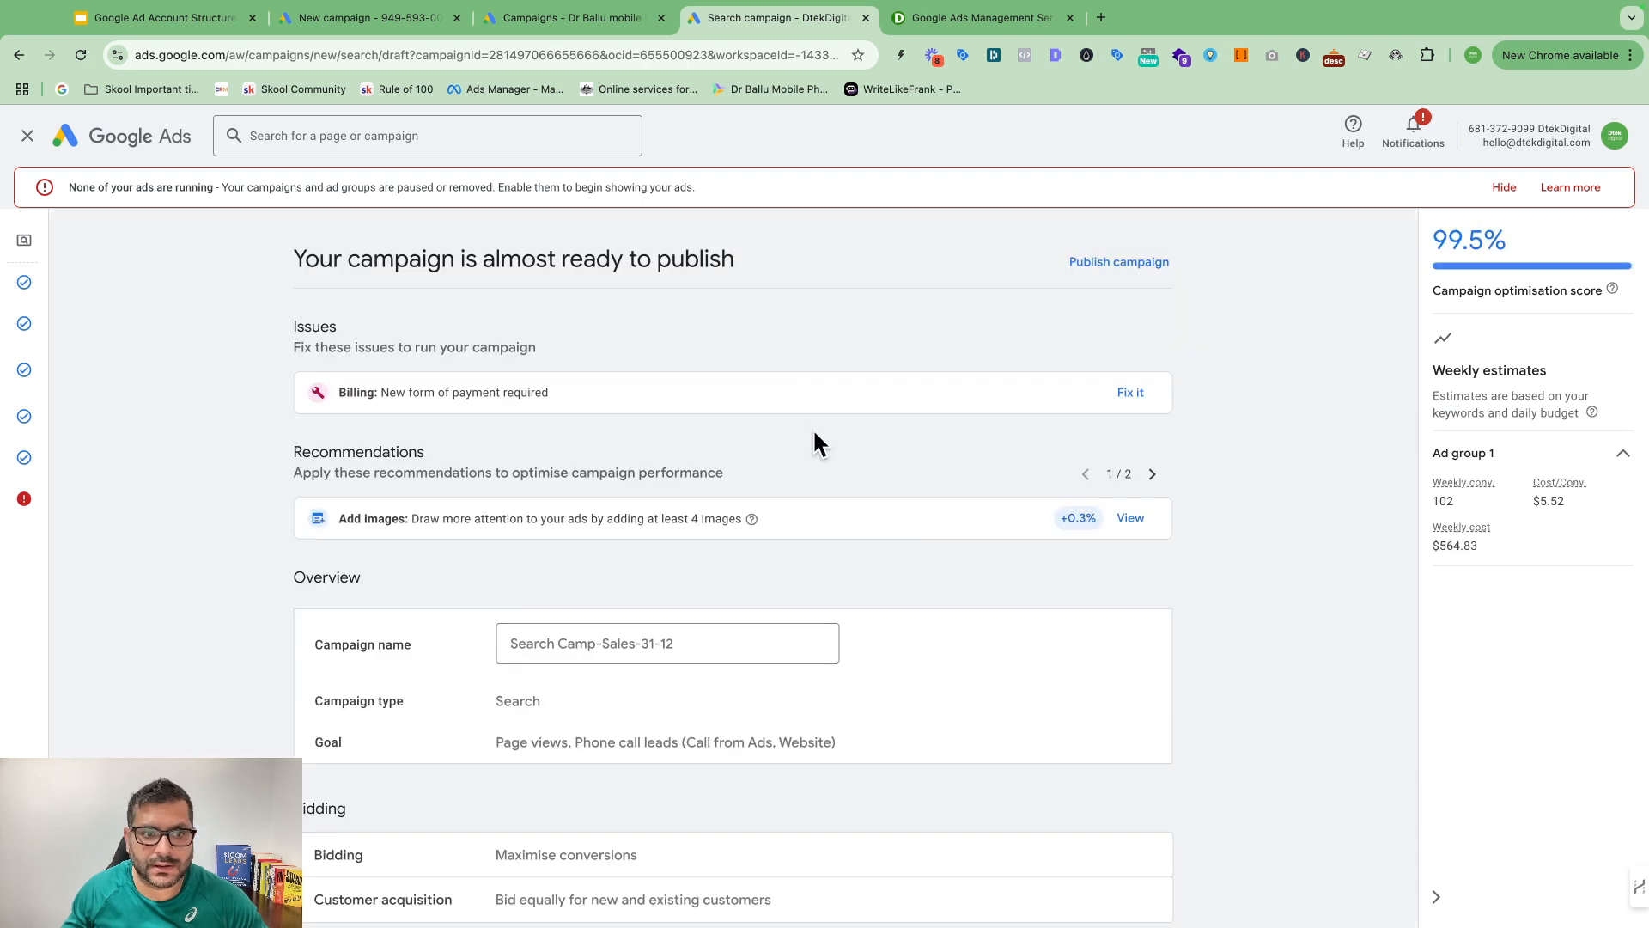
Step: Publish Search Camp-Sales-31-12 despite the payment warning, then dismiss the payment banner and protection notice
{"action": "scroll", "coordinate": [813, 439], "scroll_direction": "down", "scroll_amount": 8}
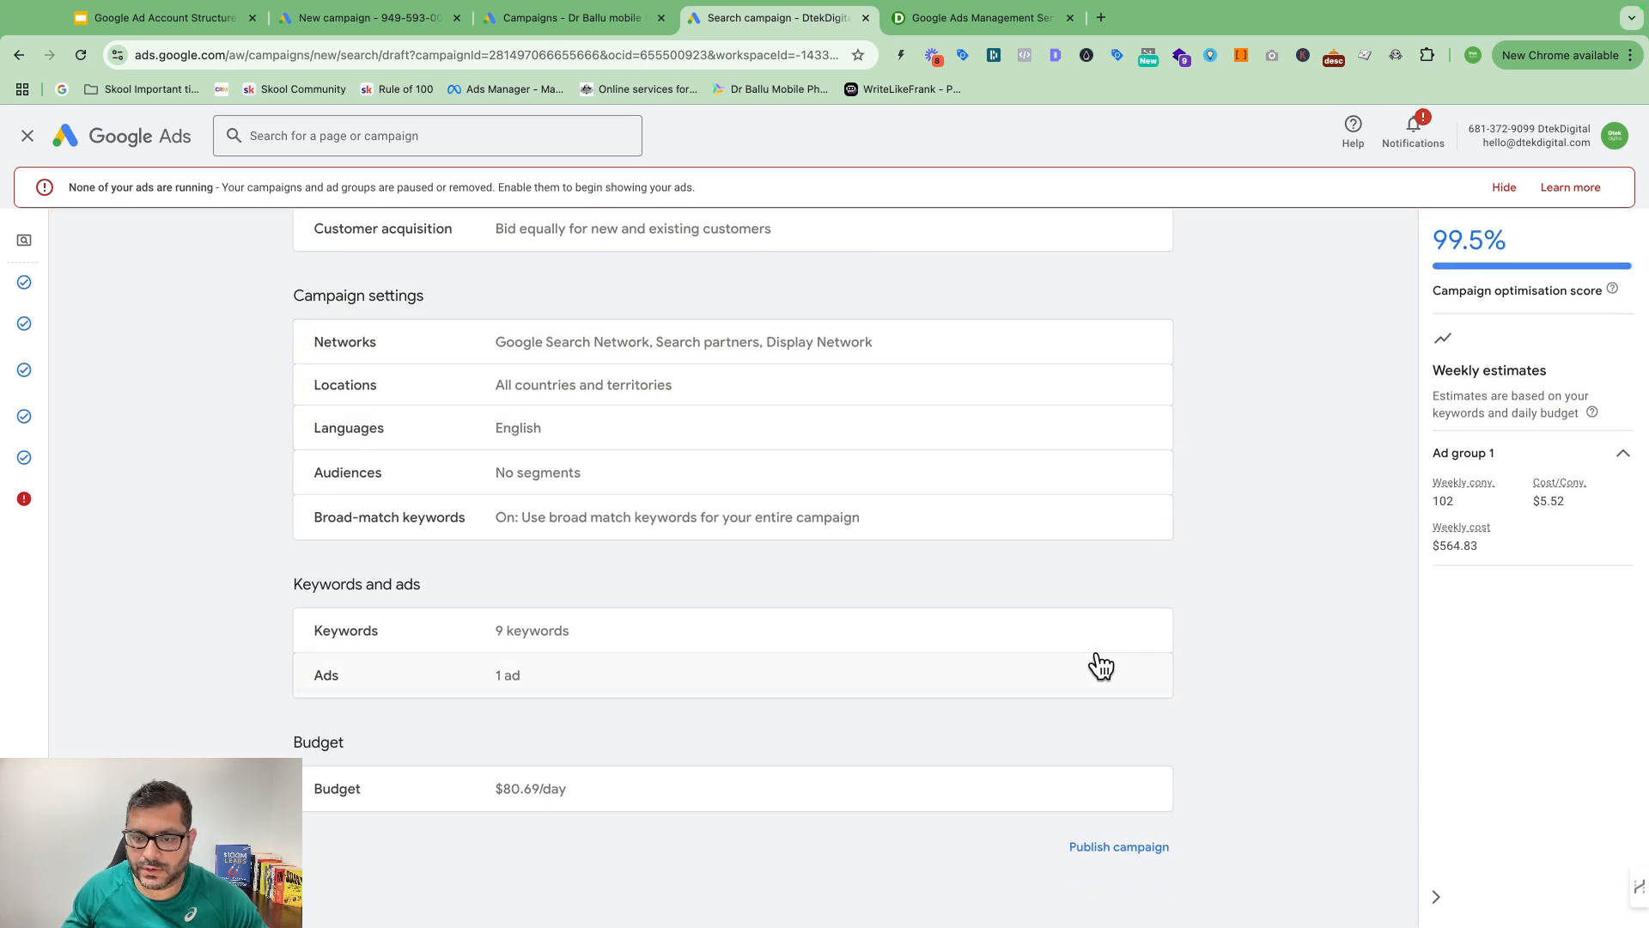
{"action": "left_click", "coordinate": [1125, 851]}
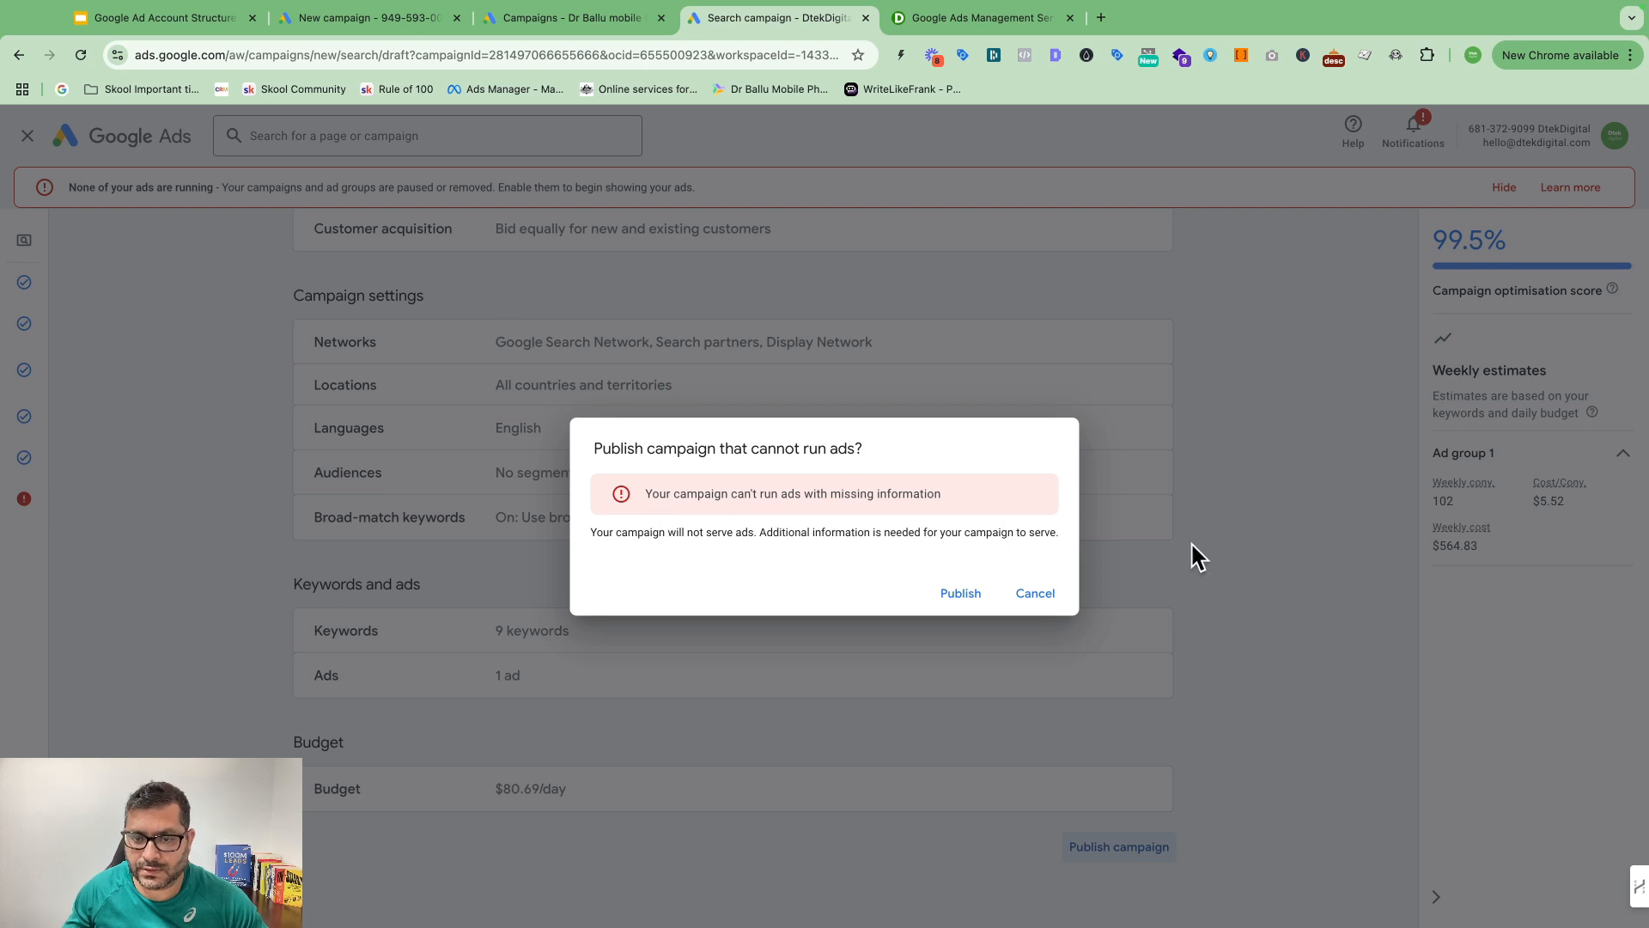
{"action": "left_click", "coordinate": [966, 592]}
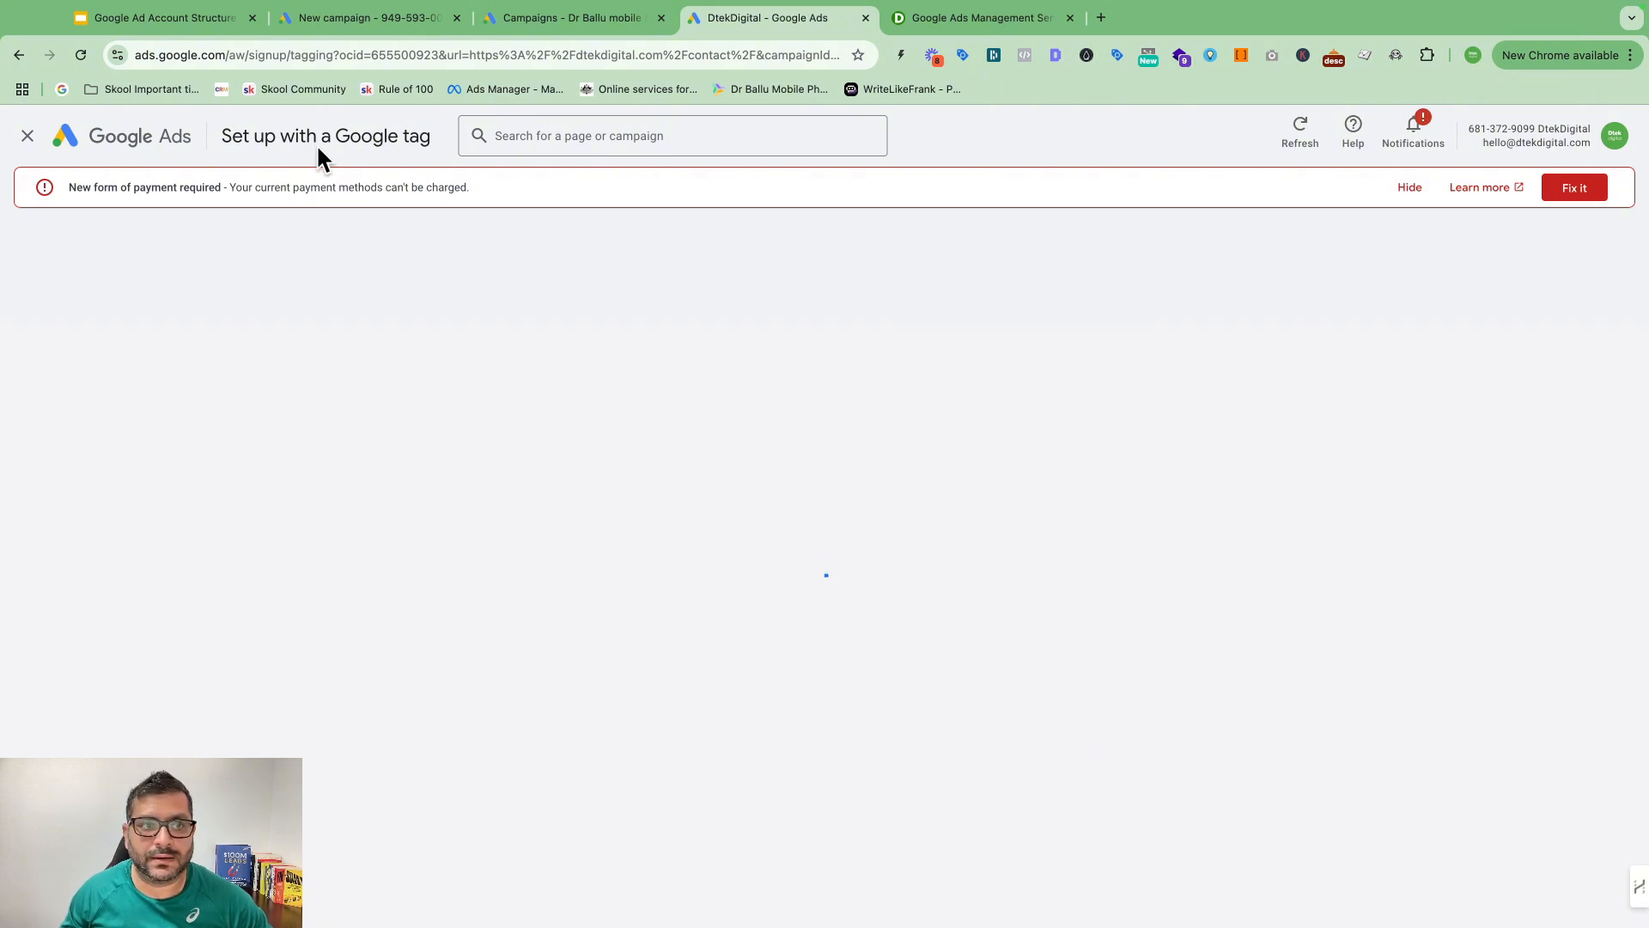
{"action": "left_click", "coordinate": [1410, 189]}
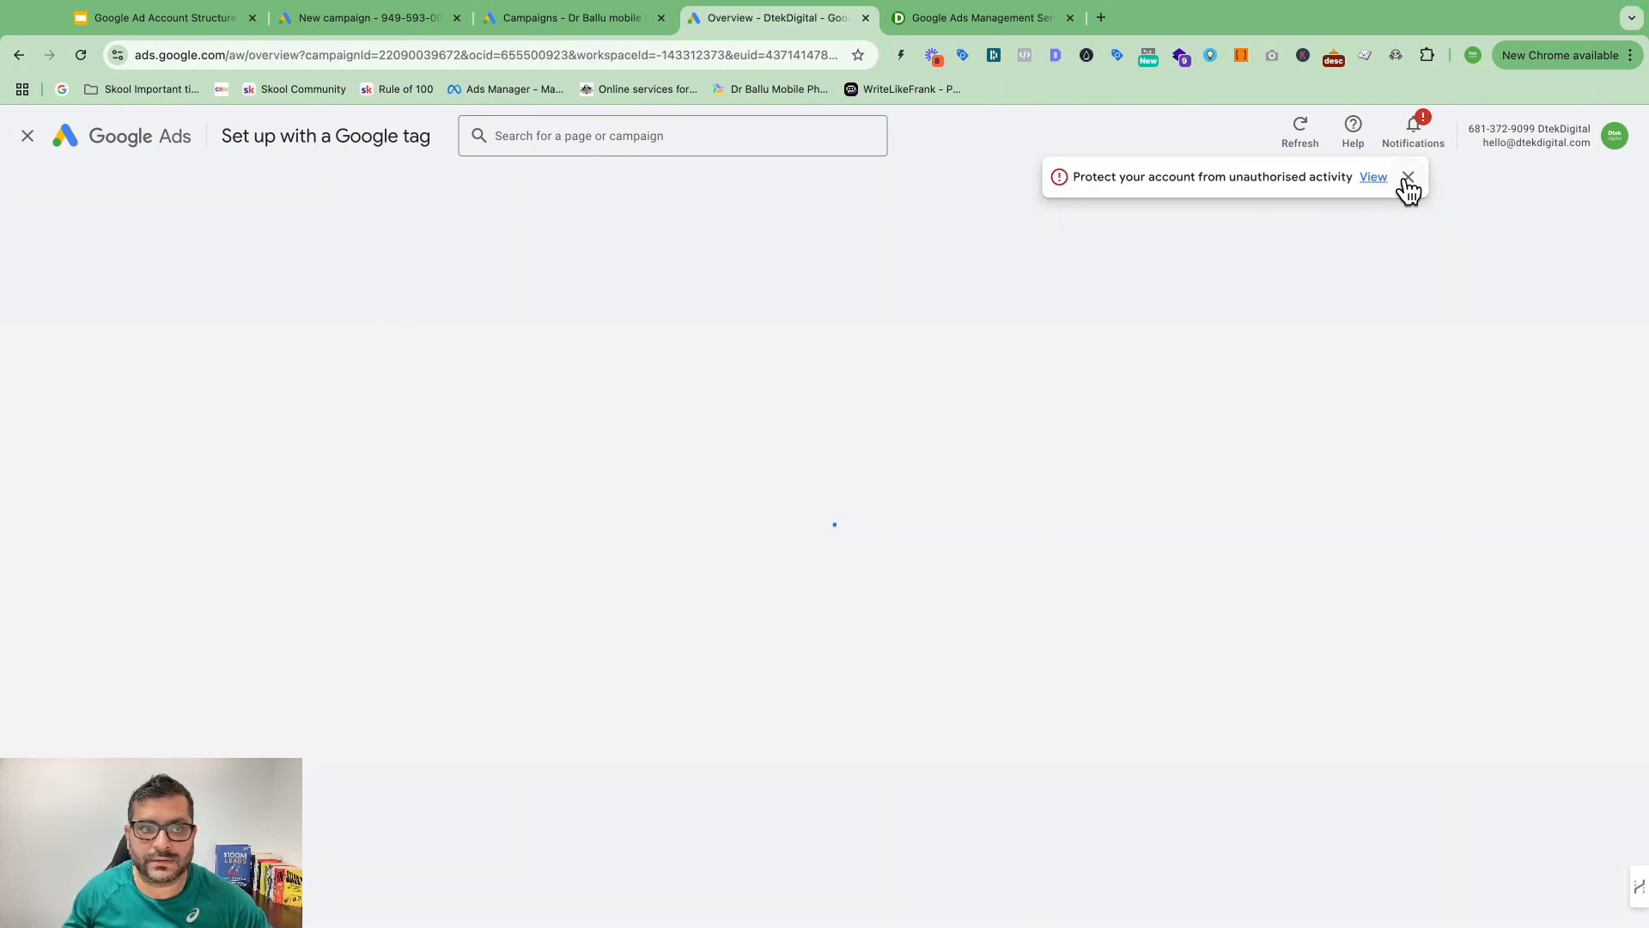
{"action": "left_click", "coordinate": [1408, 180]}
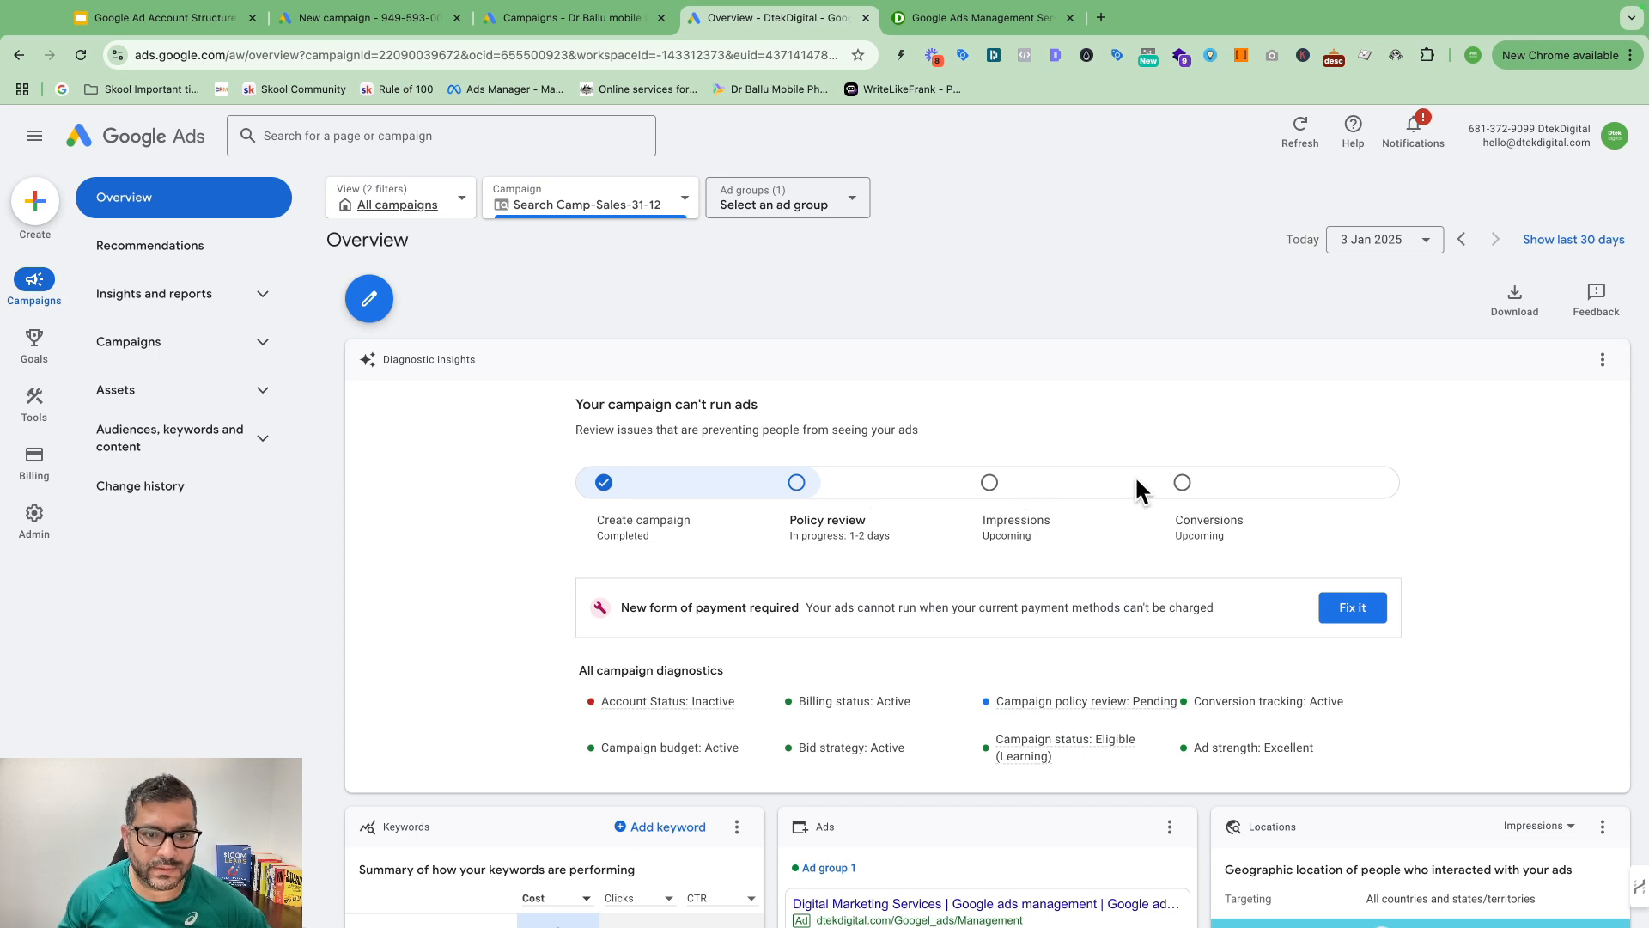
Step: Pause Search Camp-Sales-31-12 from its status menu in the Campaigns list
{"action": "left_click", "coordinate": [170, 344]}
{"action": "left_click", "coordinate": [158, 388]}
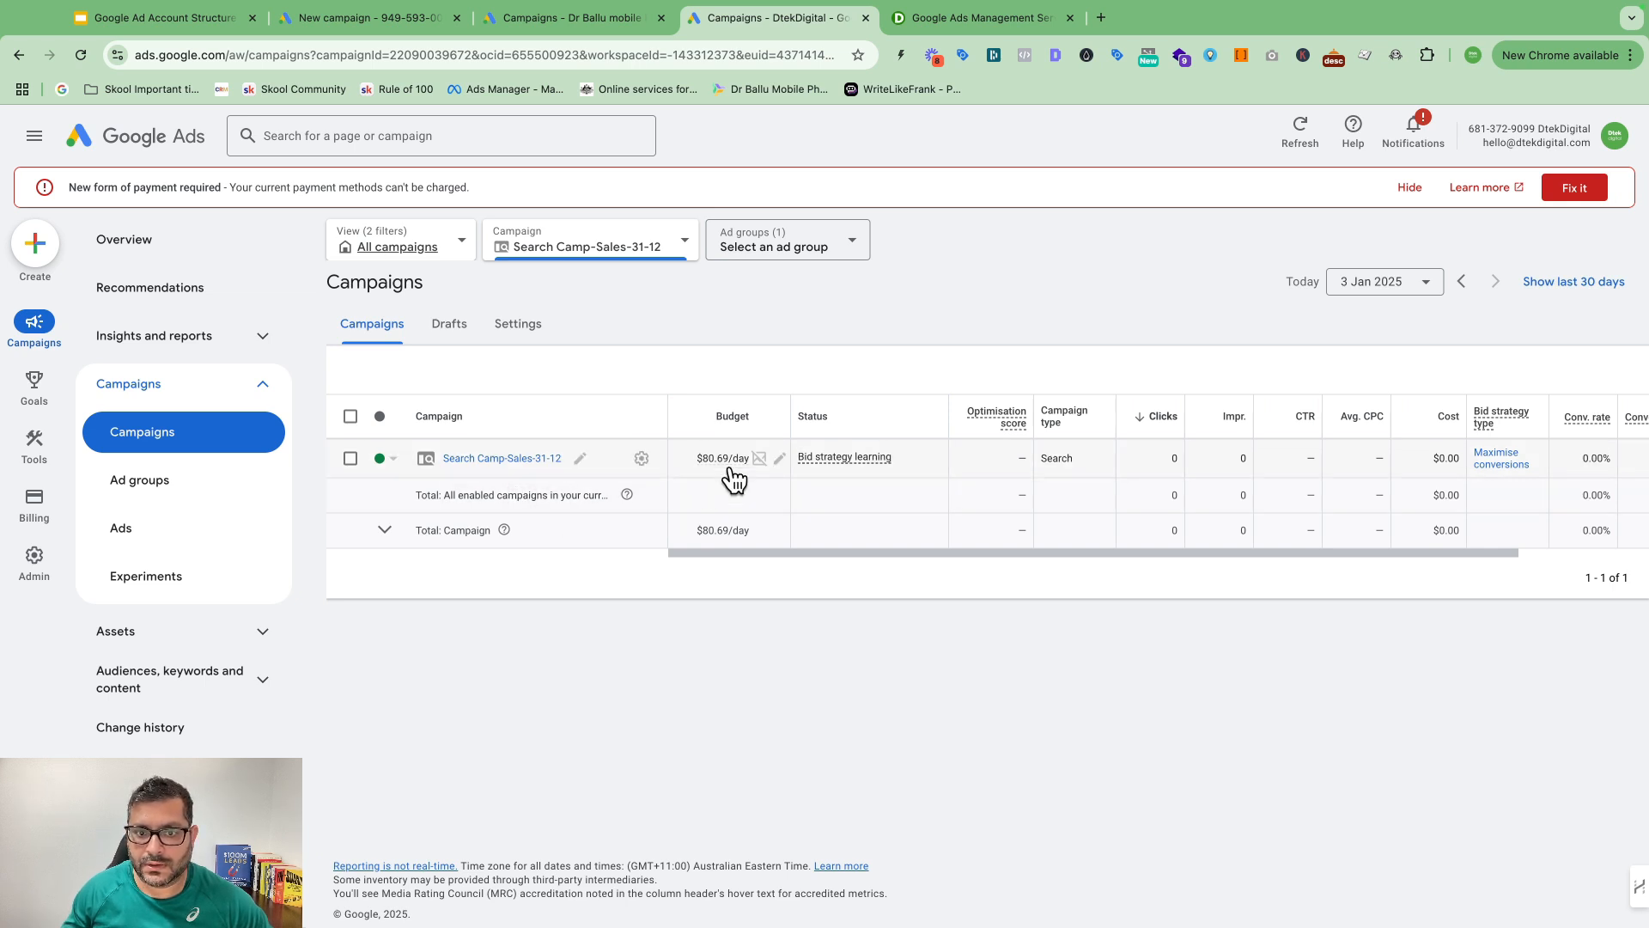
{"action": "left_click", "coordinate": [392, 457]}
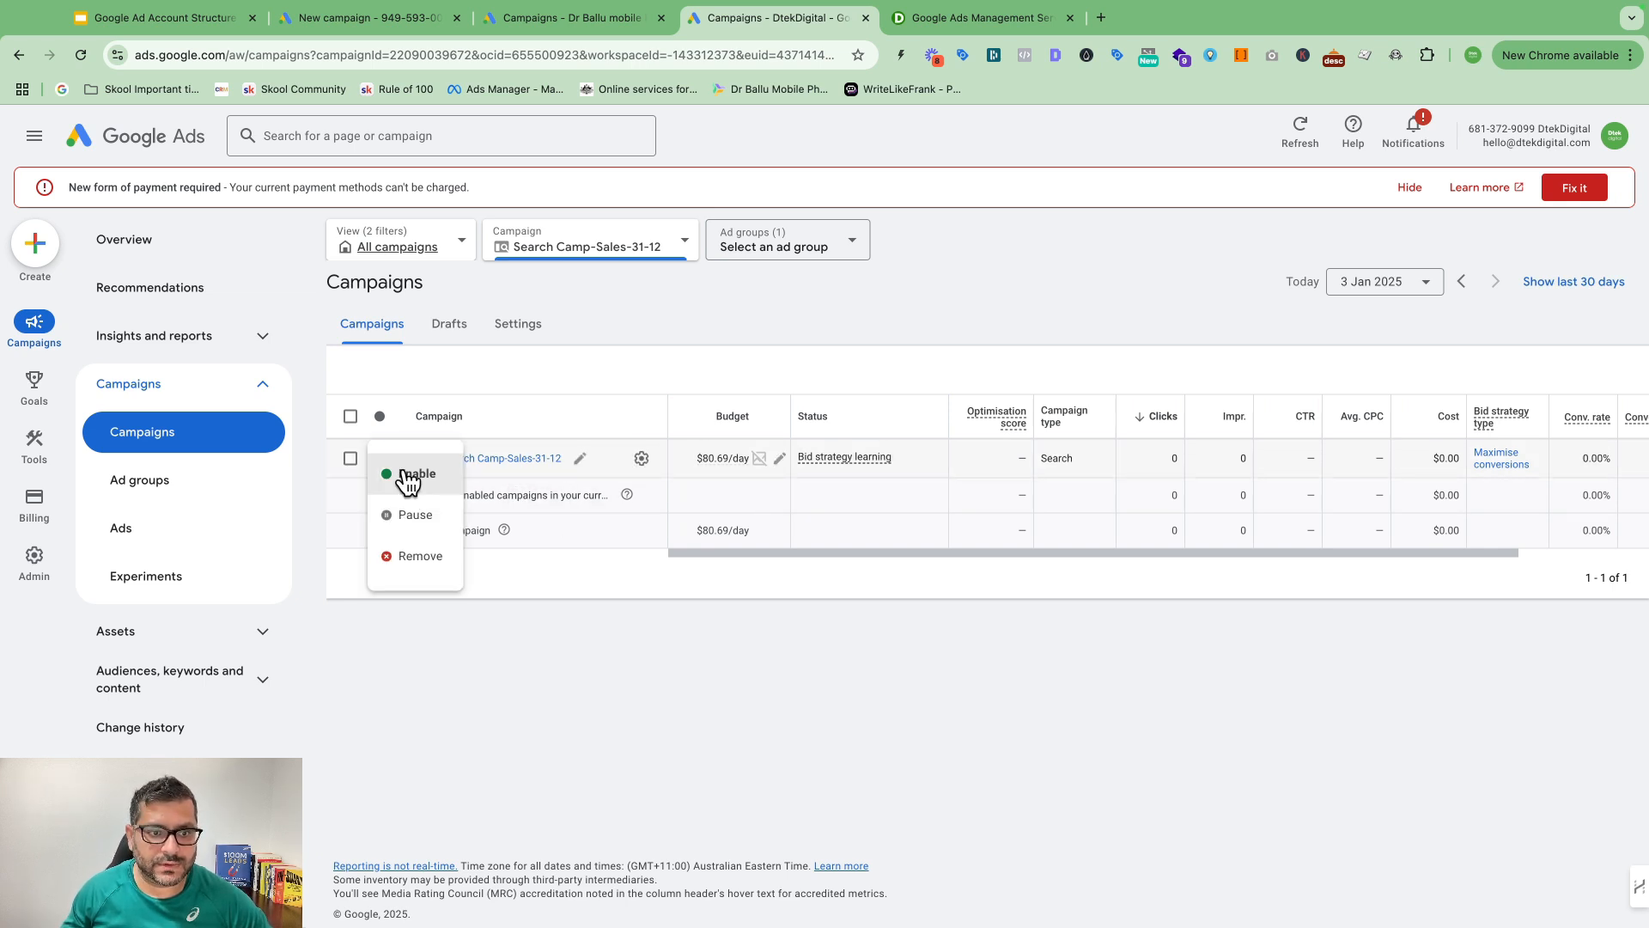
{"action": "left_click", "coordinate": [411, 515]}
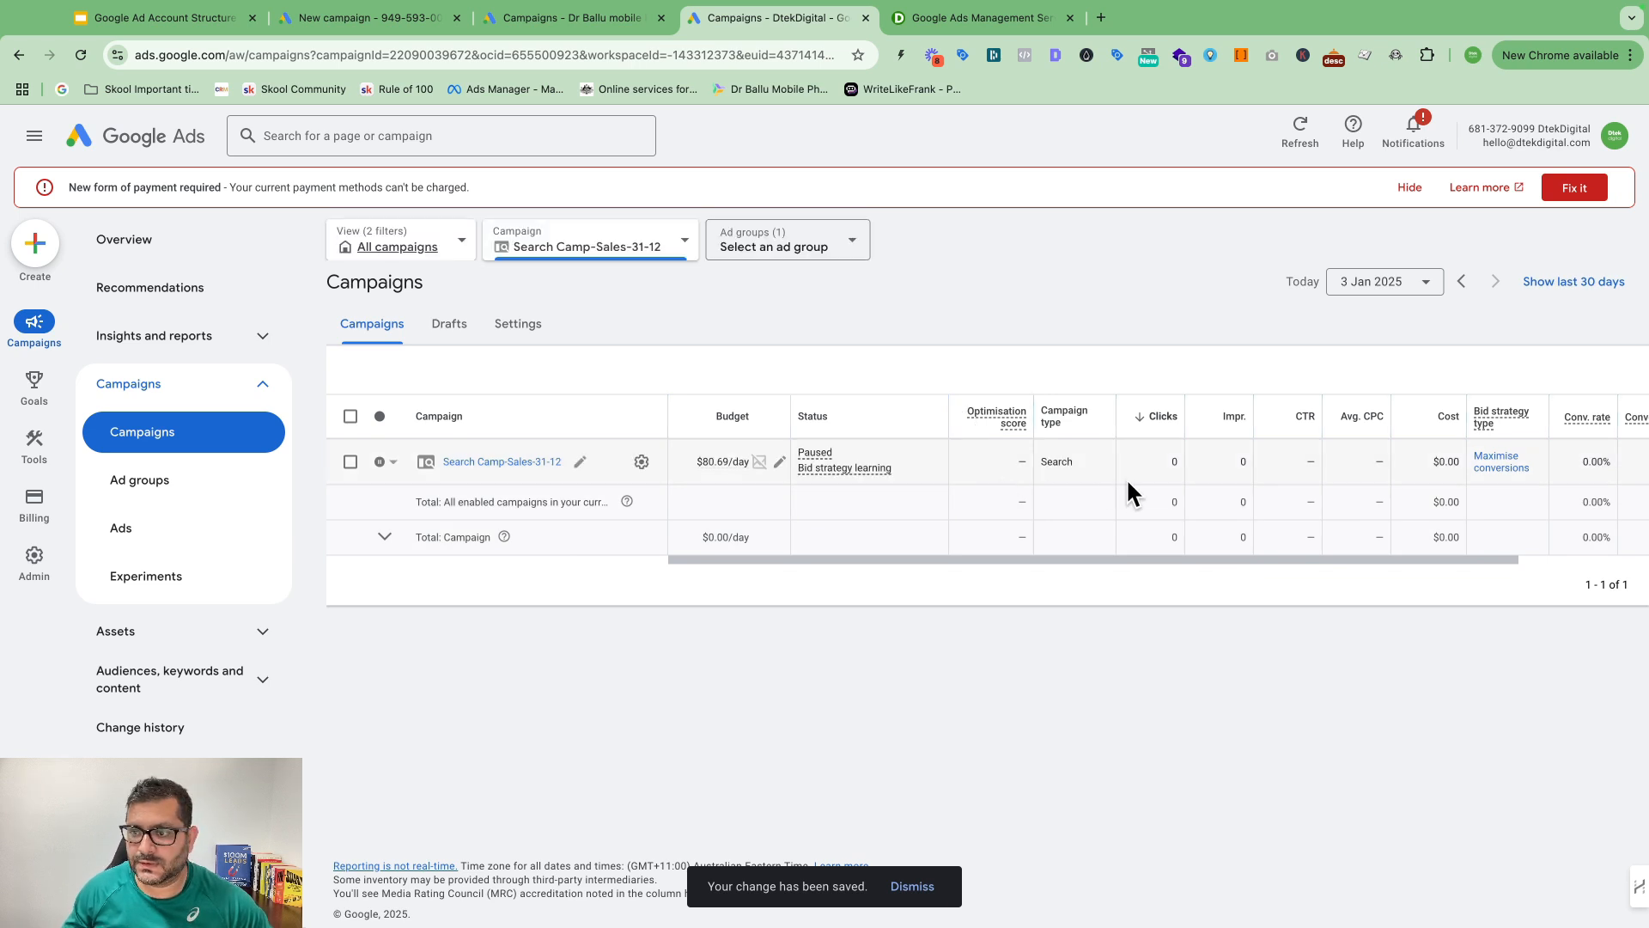
{"action": "scroll", "coordinate": [1126, 478], "scroll_direction": "right", "scroll_amount": 3}
{"action": "scroll", "coordinate": [1087, 472], "scroll_direction": "left", "scroll_amount": 2}
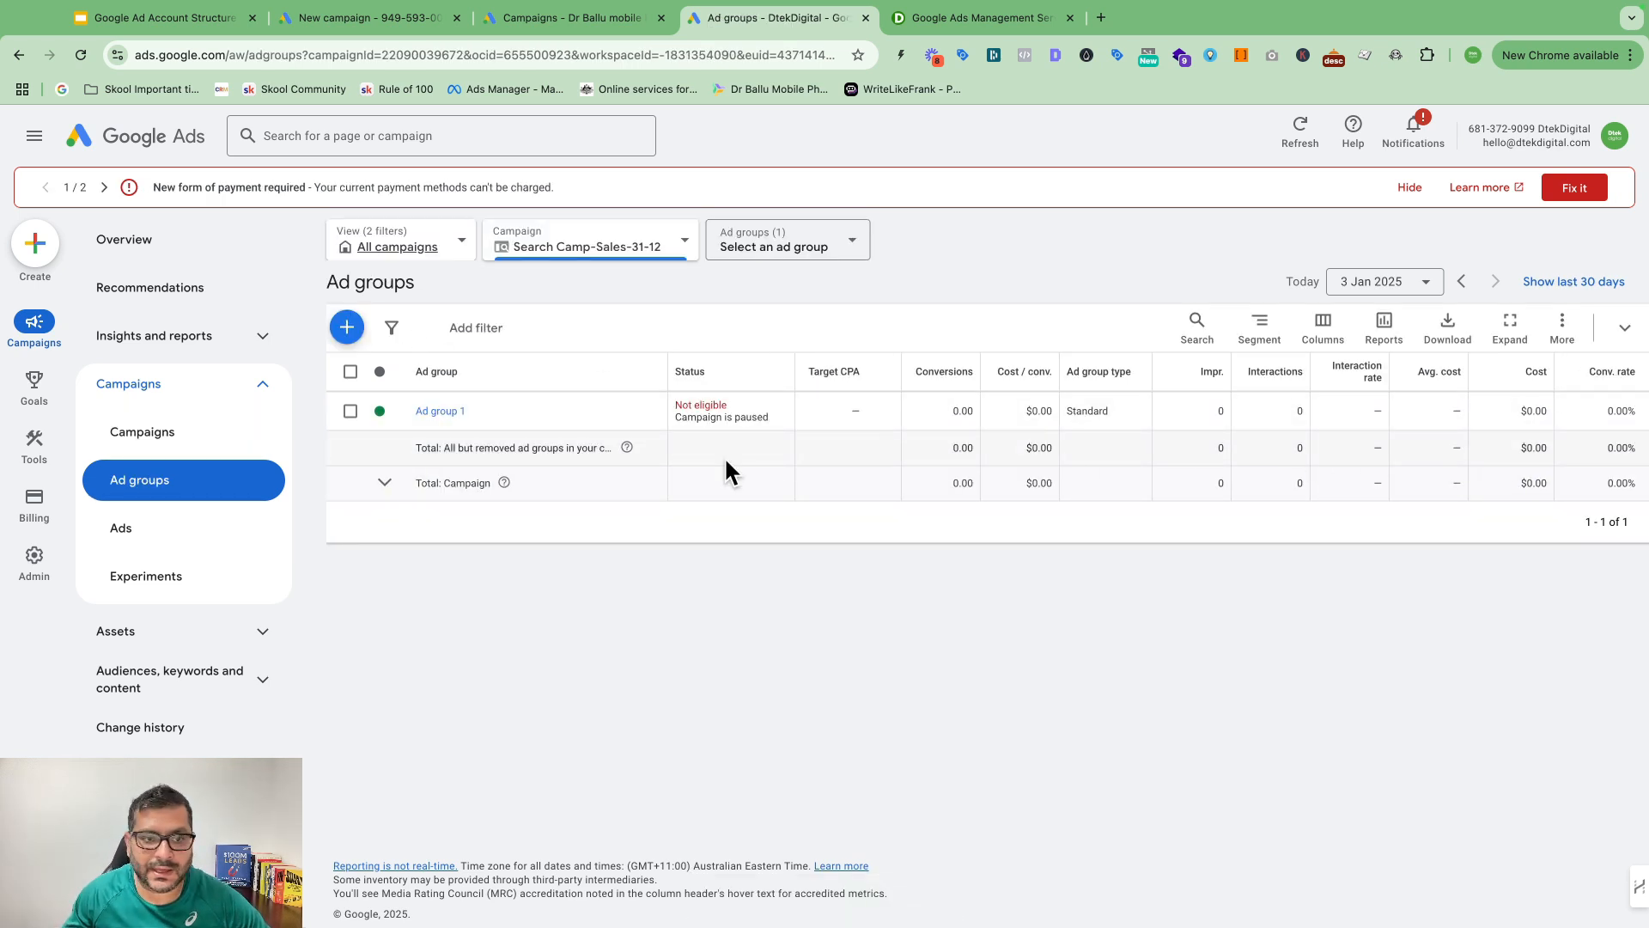
Step: Start a new ad group, leave it unsaved, and go to the campaign's Ads page
{"action": "left_click", "coordinate": [349, 327]}
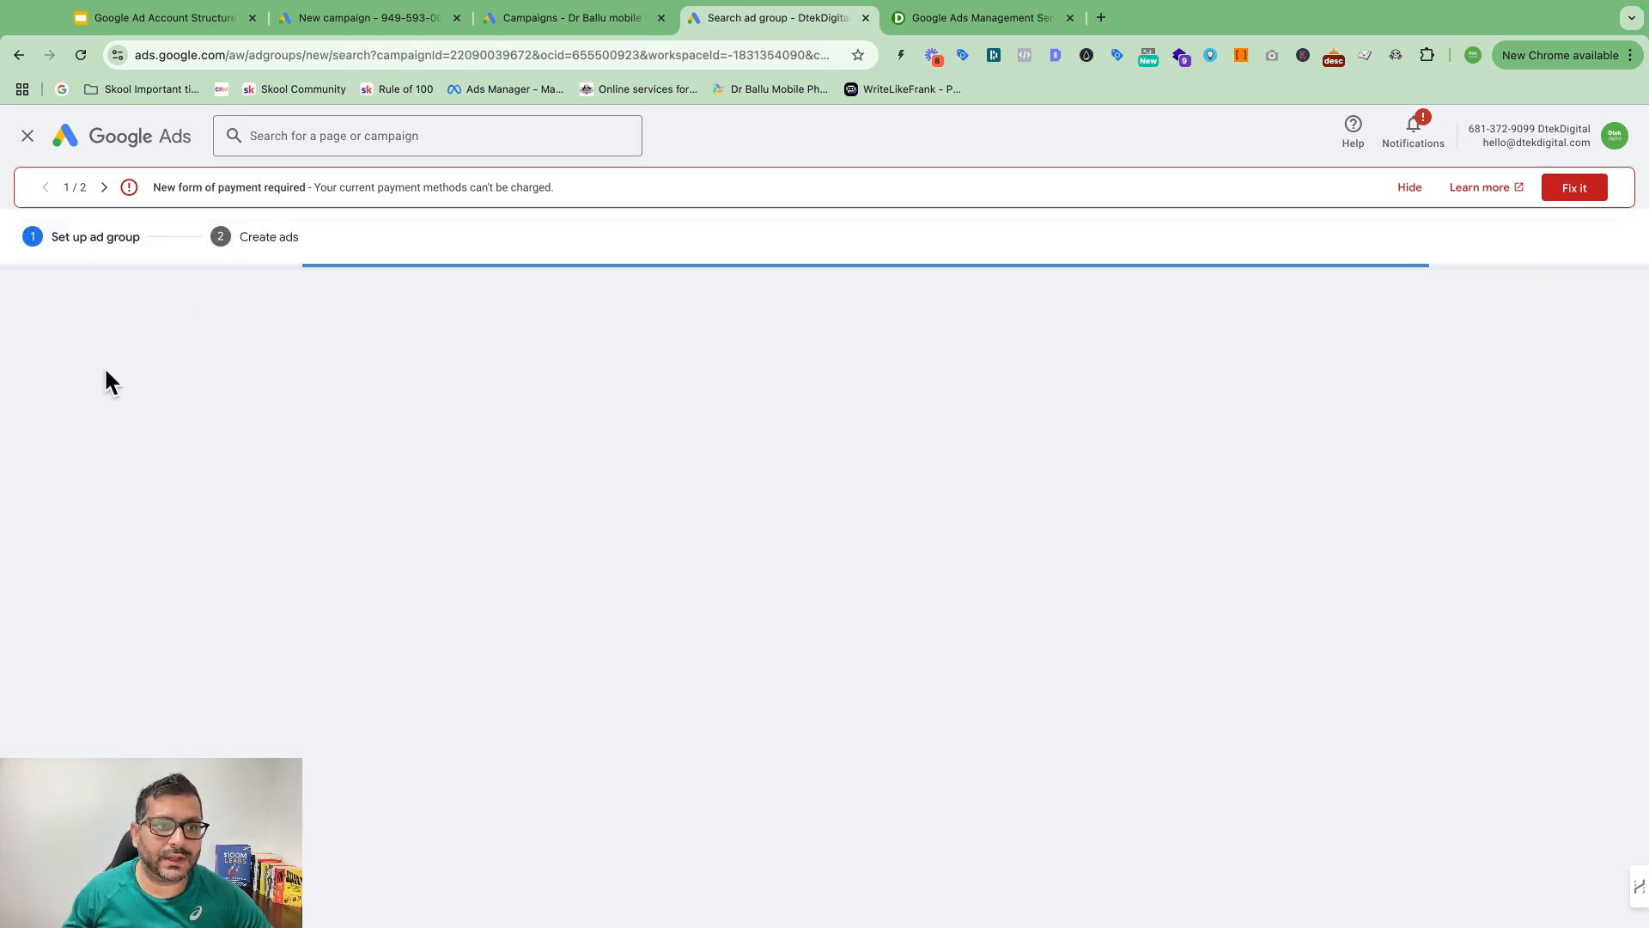
{"action": "scroll", "coordinate": [1125, 499], "scroll_direction": "down", "scroll_amount": 3}
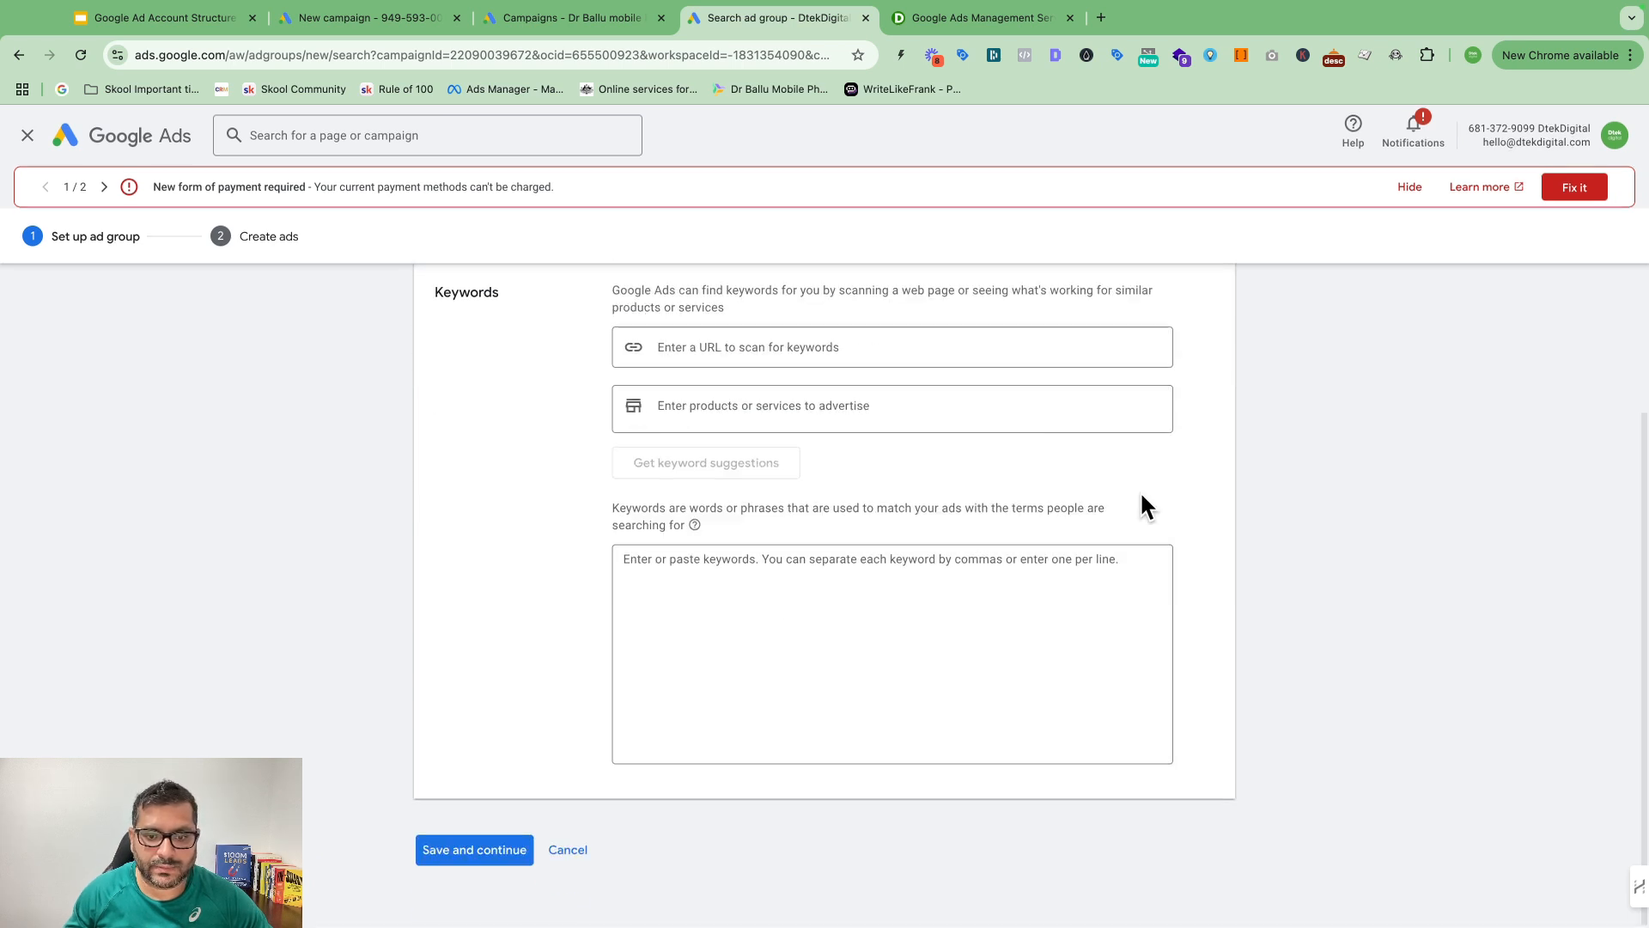
{"action": "scroll", "coordinate": [846, 545], "scroll_direction": "up", "scroll_amount": 1}
{"action": "scroll", "coordinate": [855, 567], "scroll_direction": "up", "scroll_amount": 2}
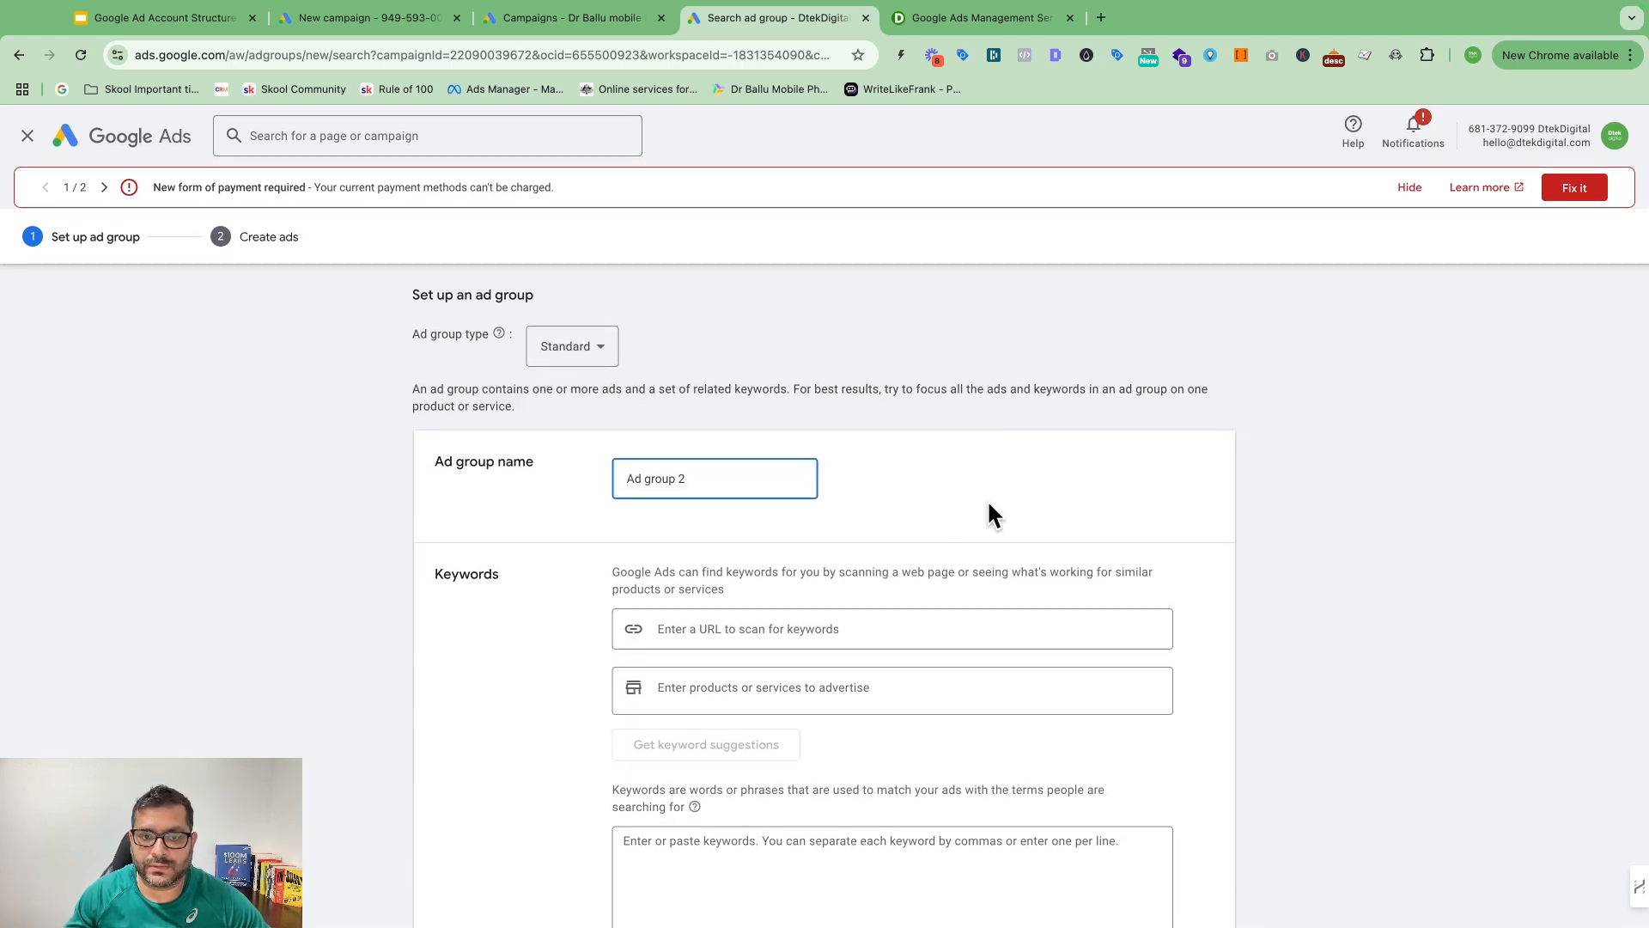
{"action": "left_click", "coordinate": [29, 138]}
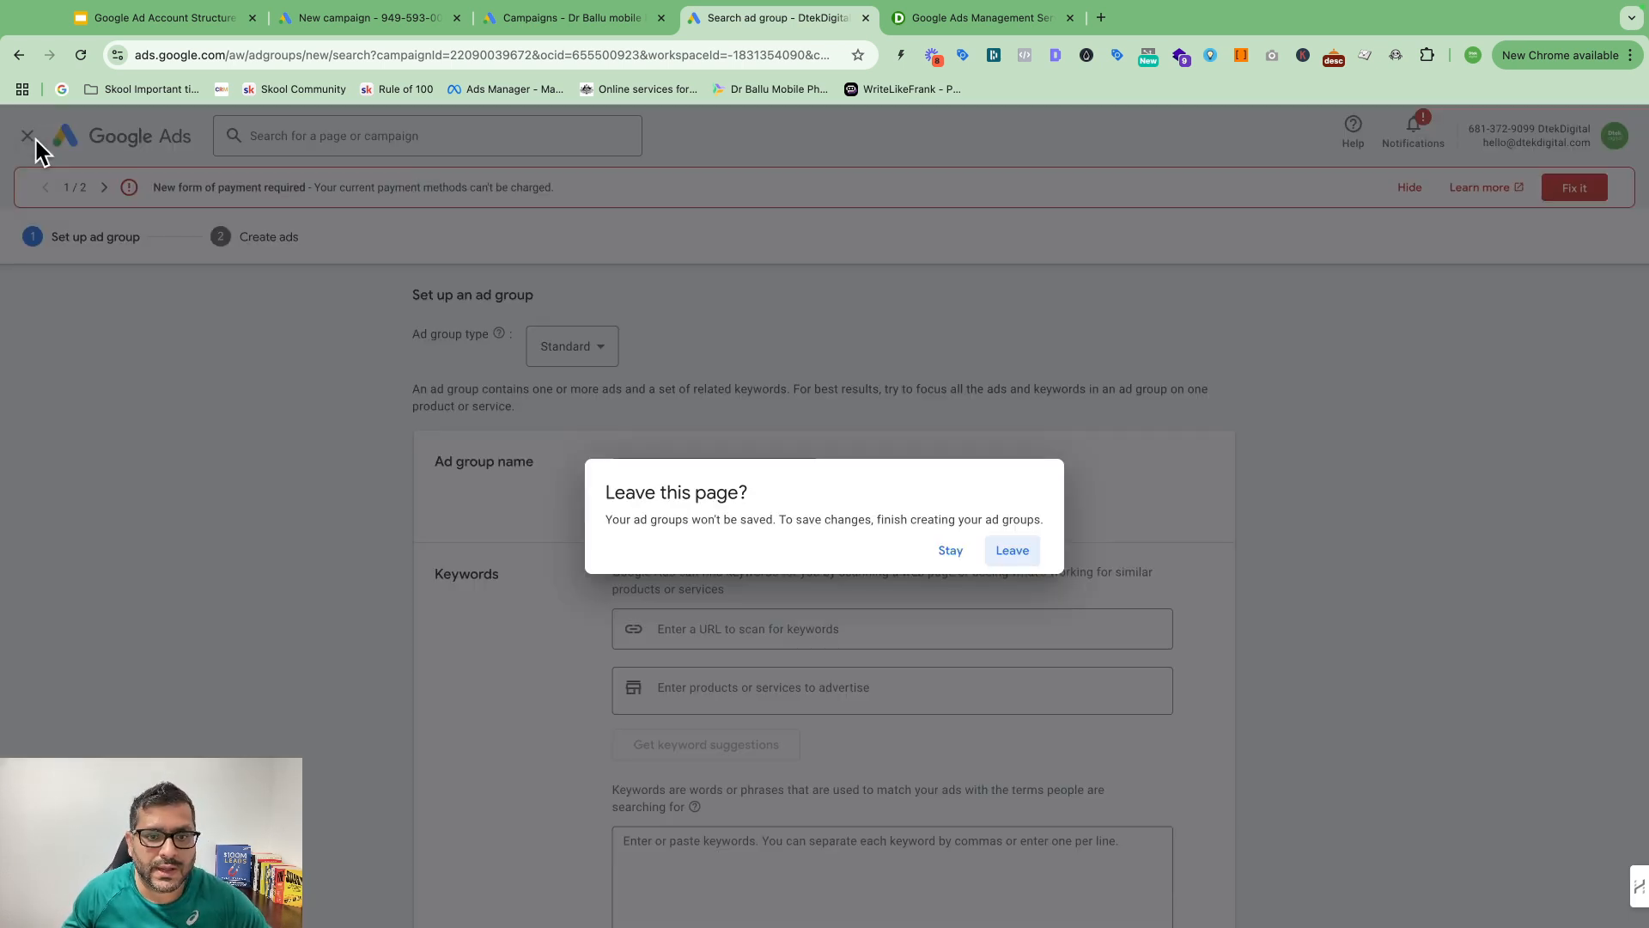
{"action": "left_click", "coordinate": [1012, 551]}
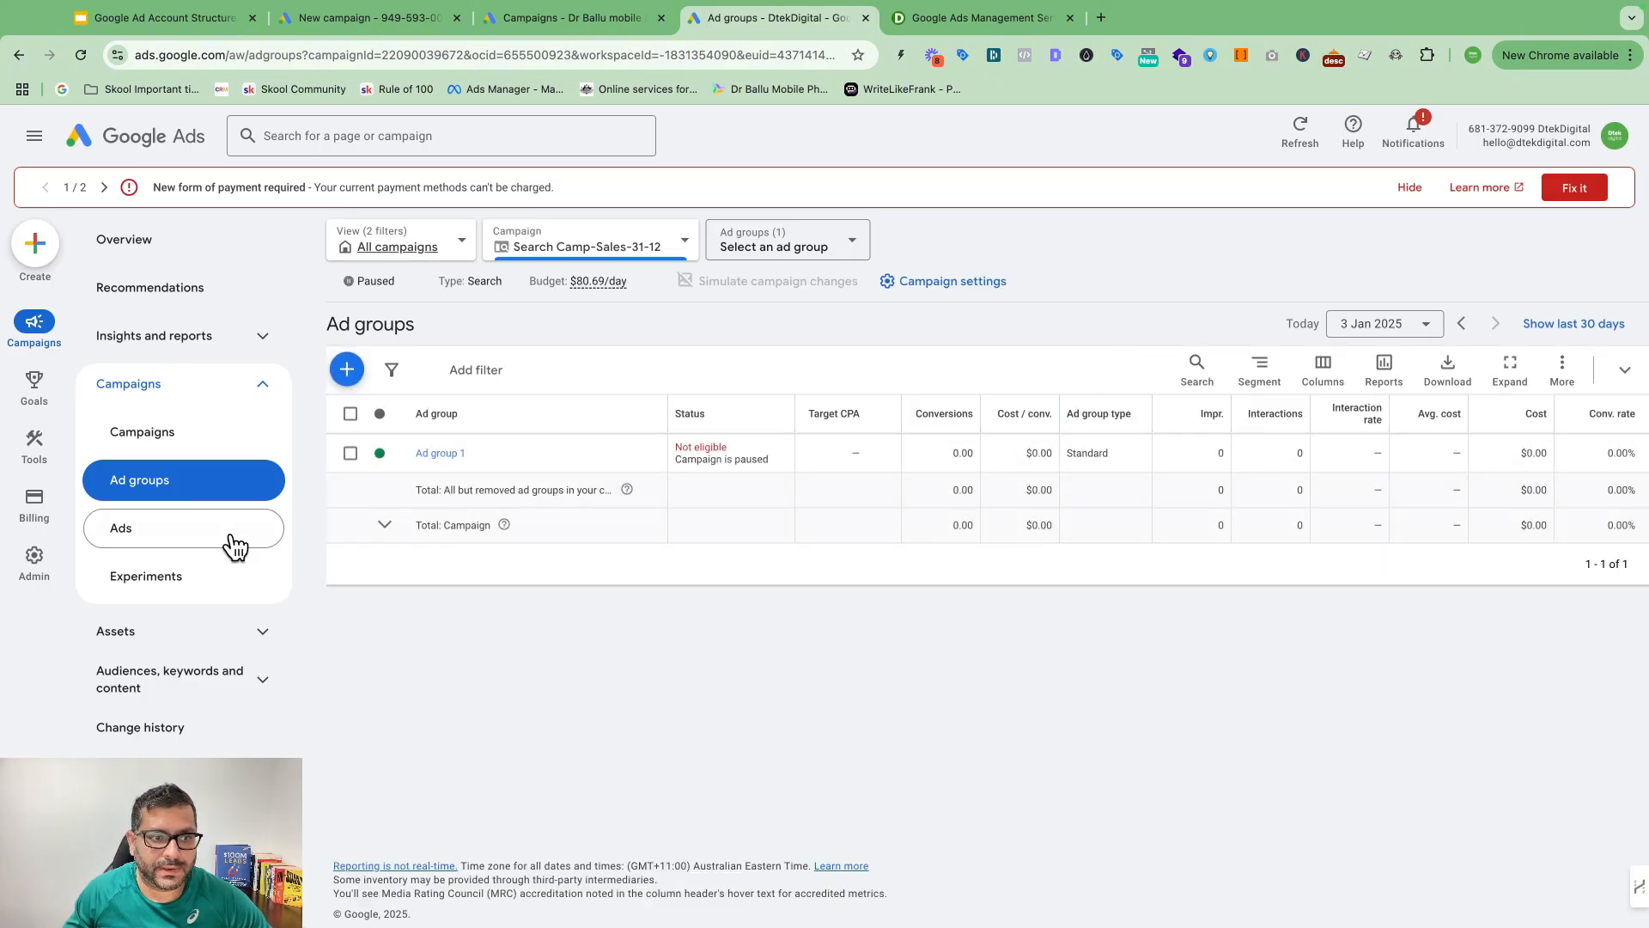
{"action": "left_click", "coordinate": [143, 540]}
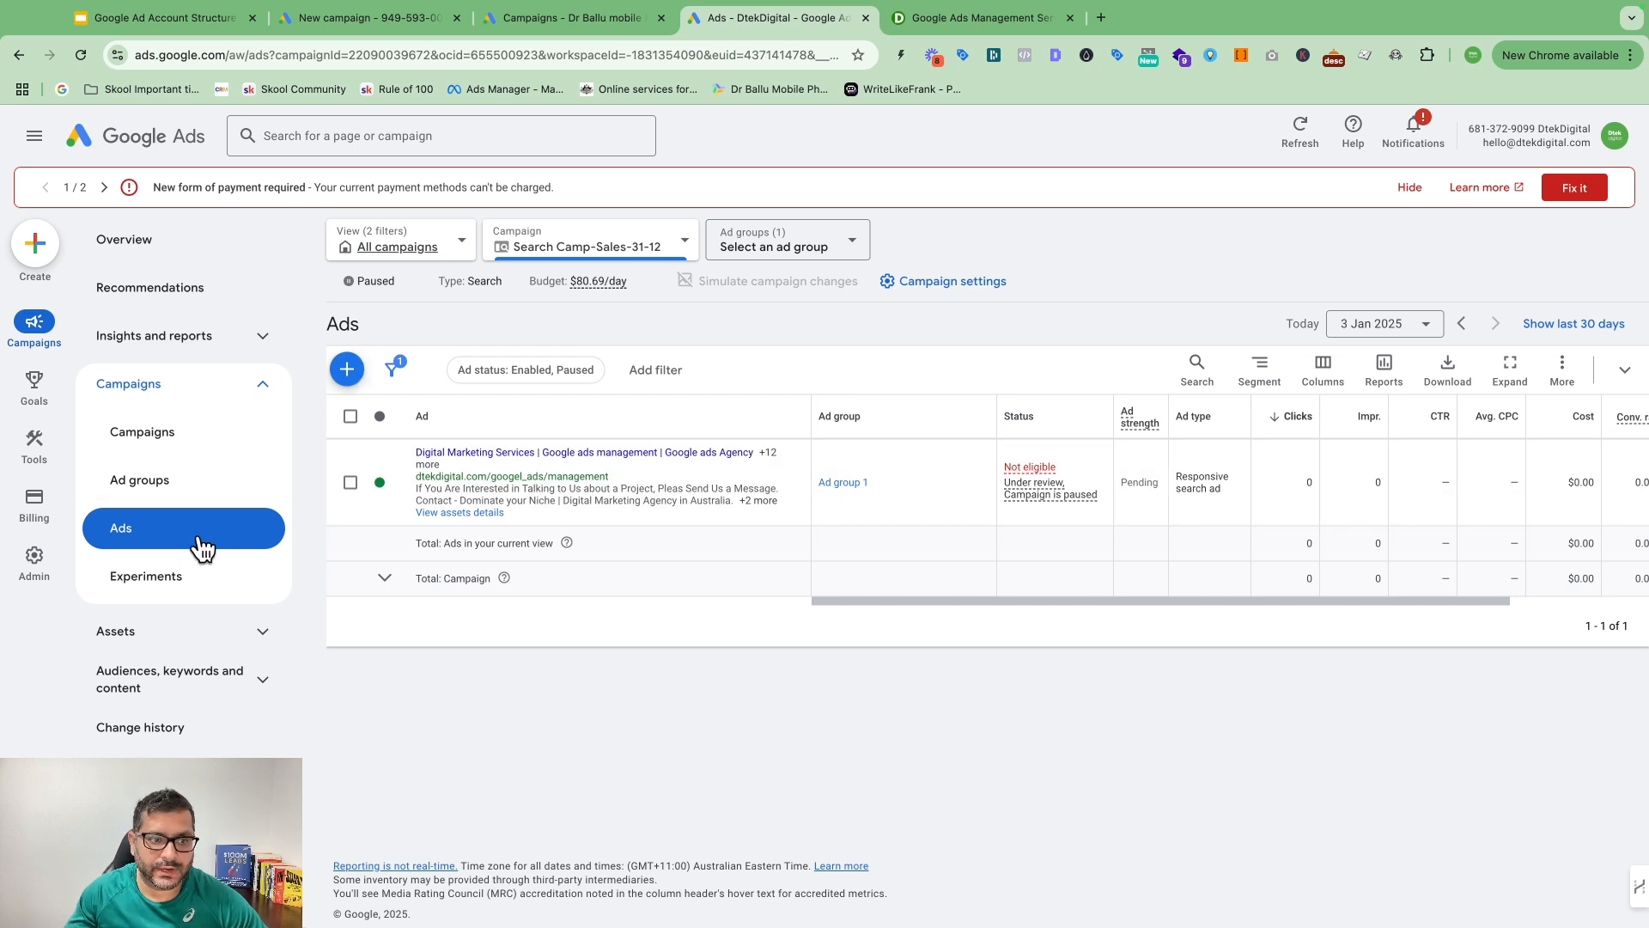
Step: Dismiss the ad-type choices and check the Overview's Keywords, Ads and Locations cards
{"action": "left_click", "coordinate": [363, 367]}
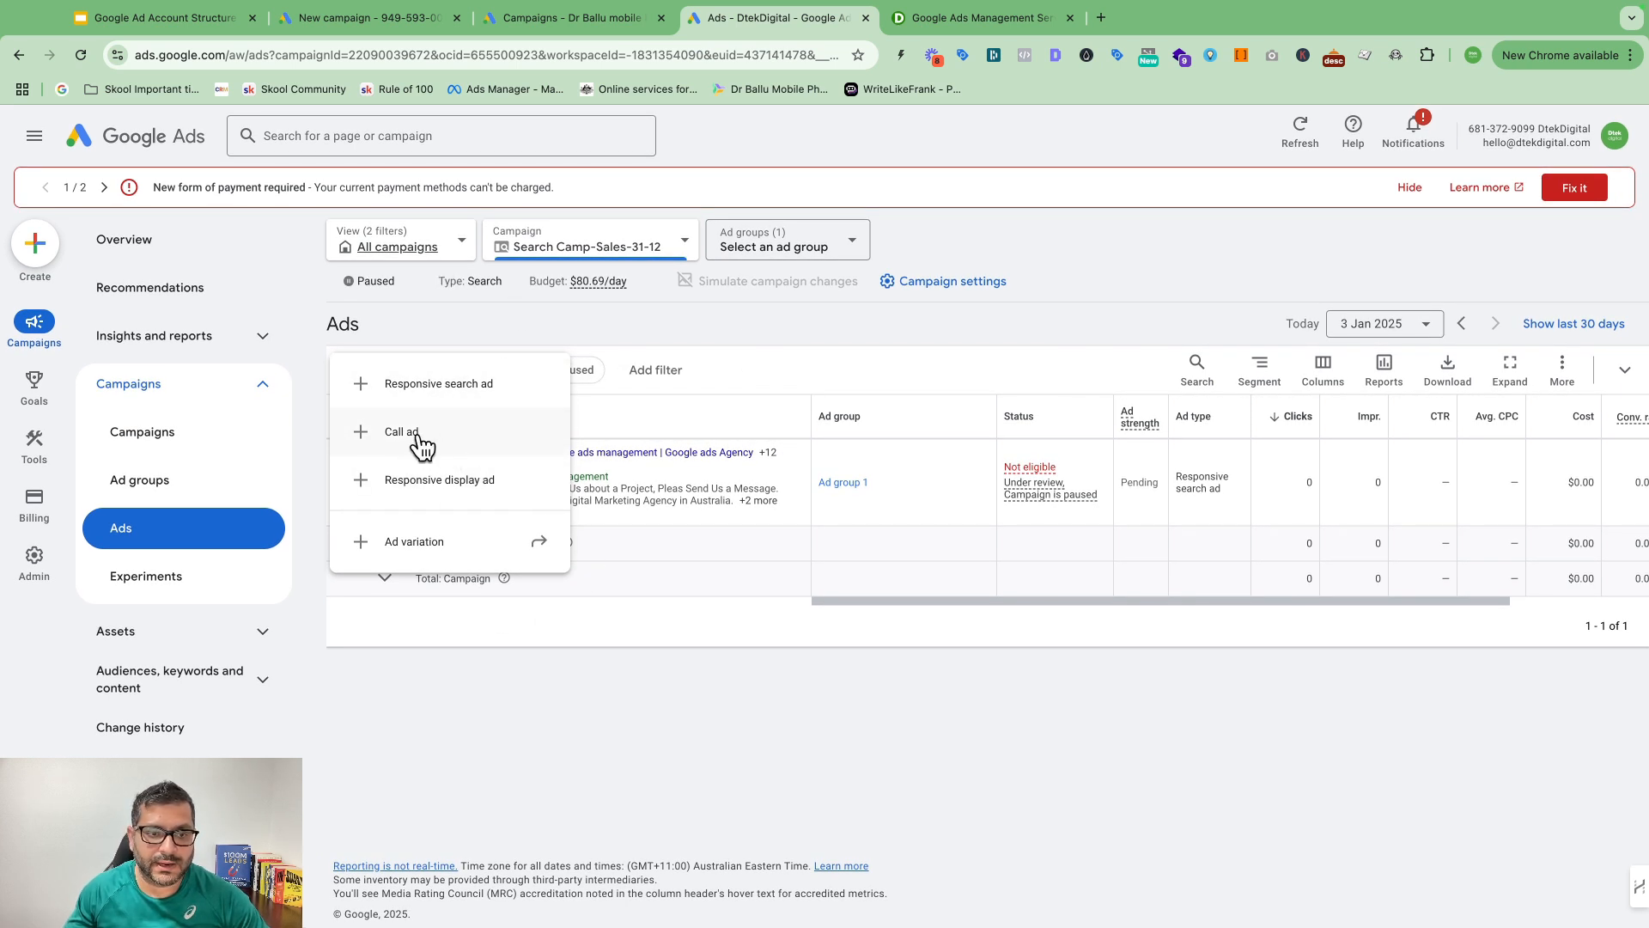
{"action": "left_click", "coordinate": [719, 663]}
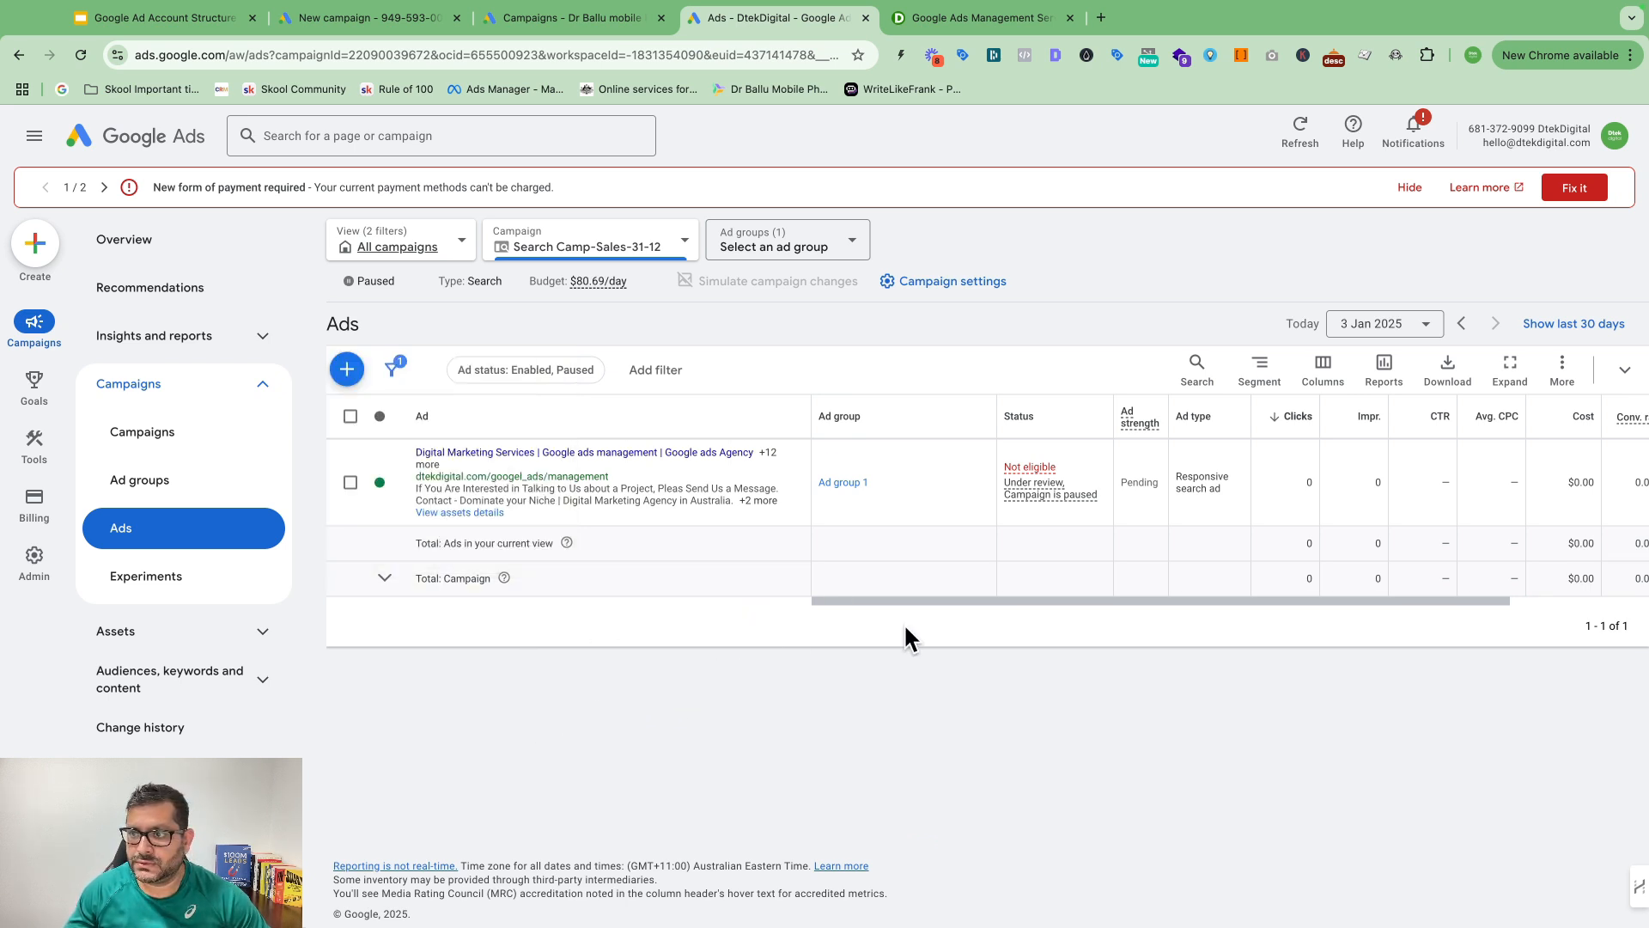
{"action": "left_click", "coordinate": [142, 245]}
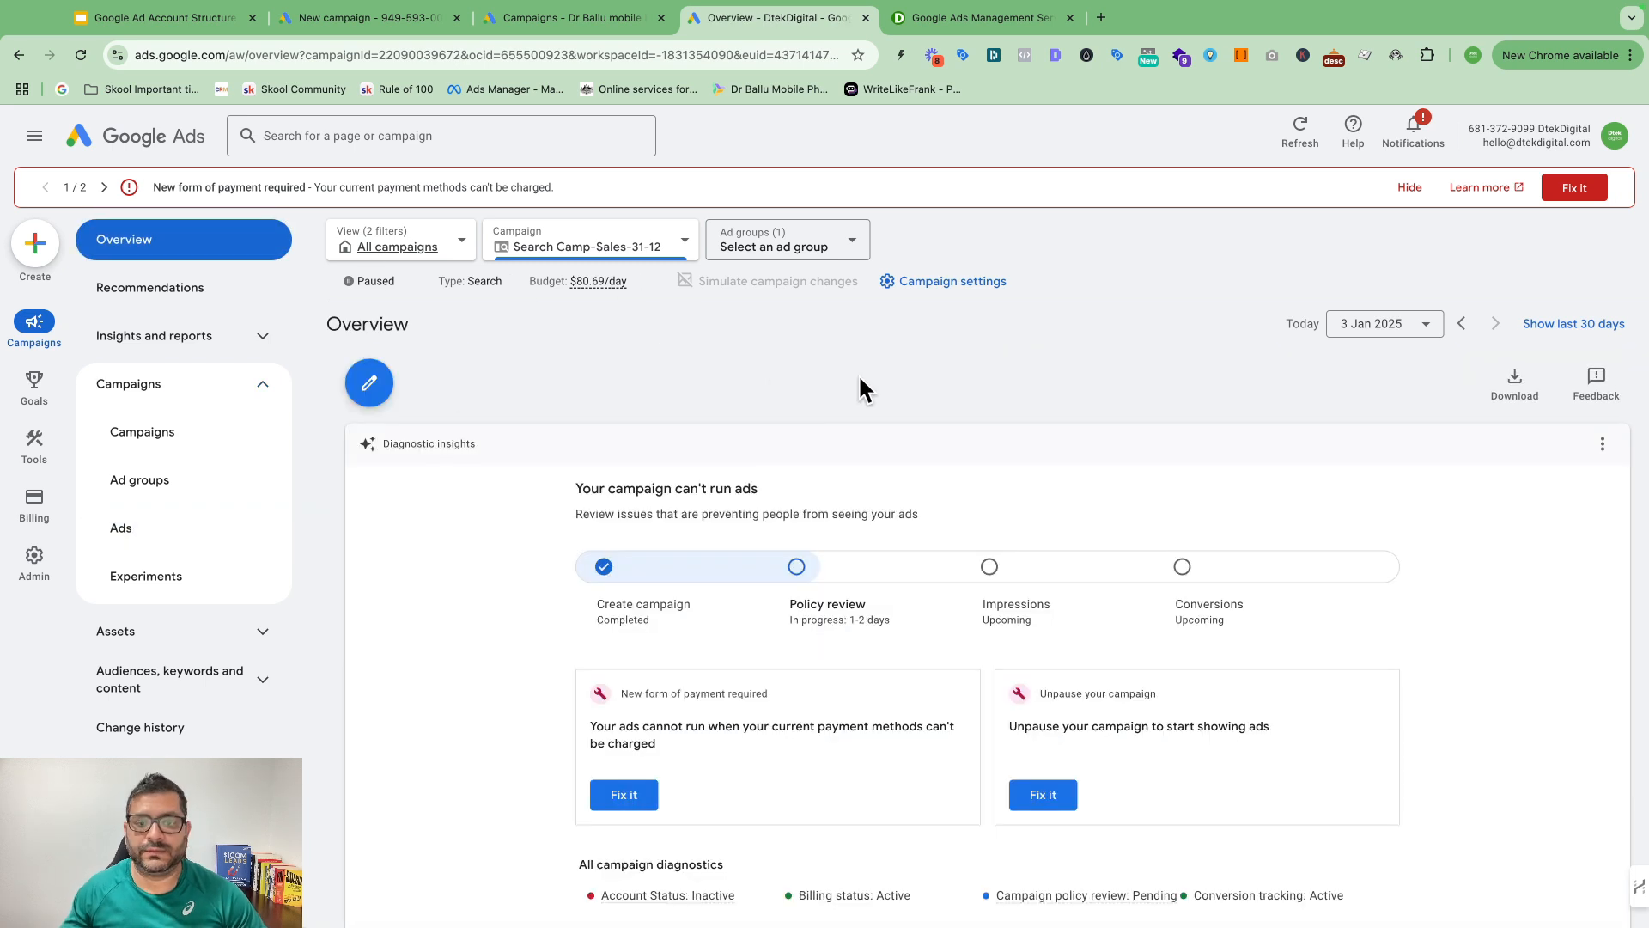
{"action": "scroll", "coordinate": [1175, 408], "scroll_direction": "down", "scroll_amount": 5}
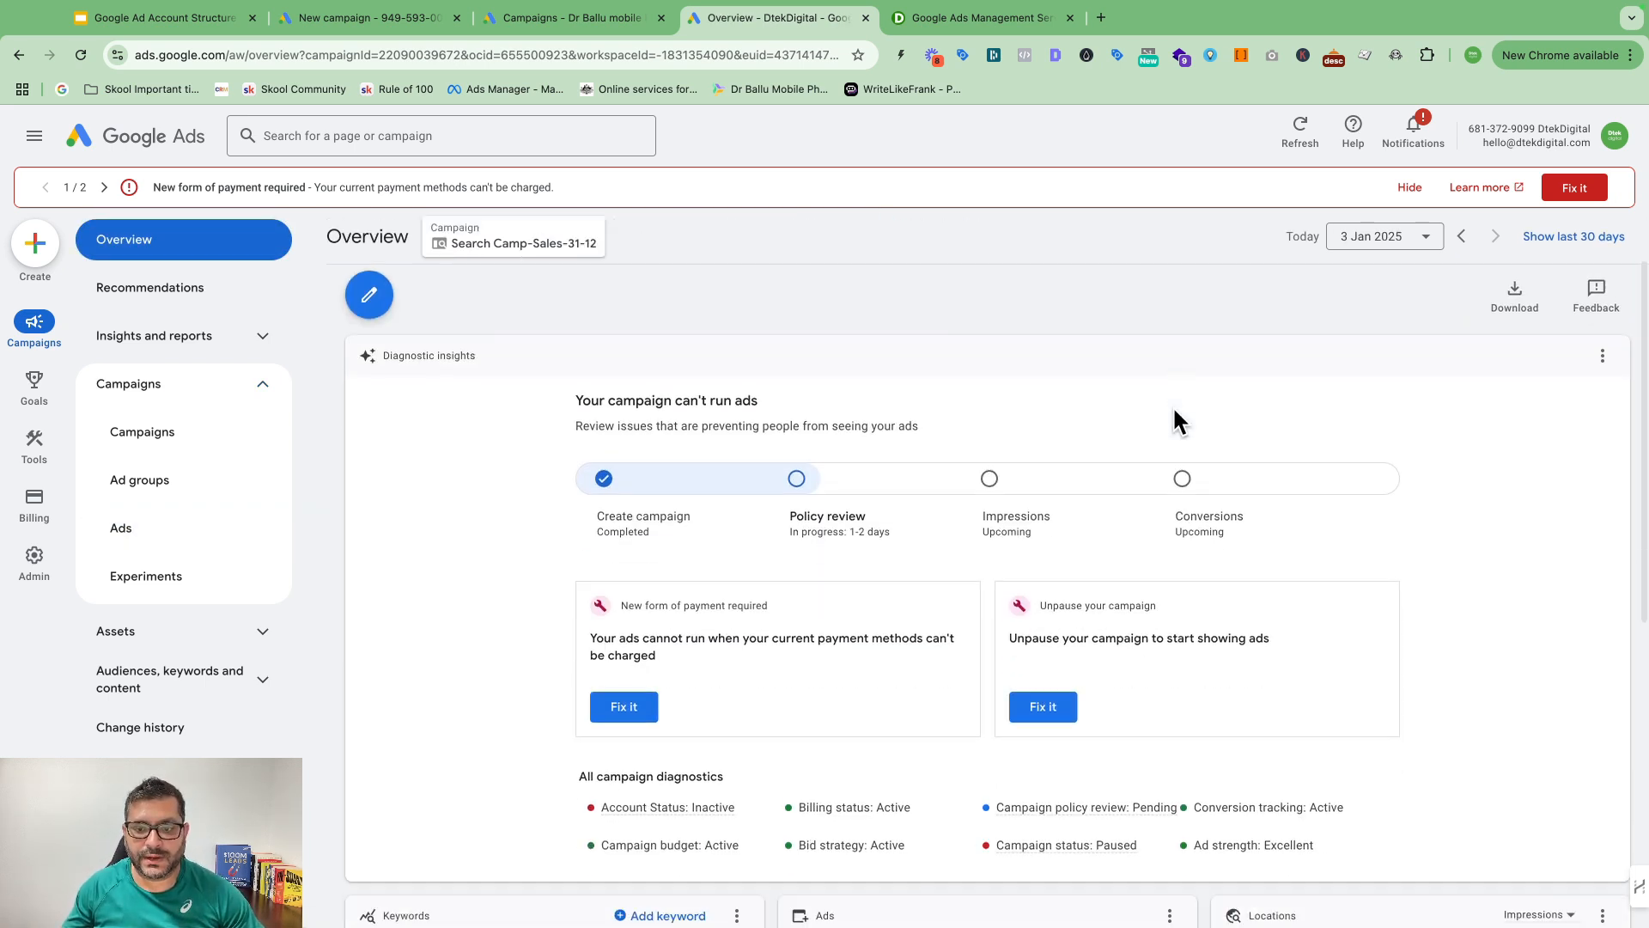
{"action": "scroll", "coordinate": [1175, 410], "scroll_direction": "down", "scroll_amount": 5}
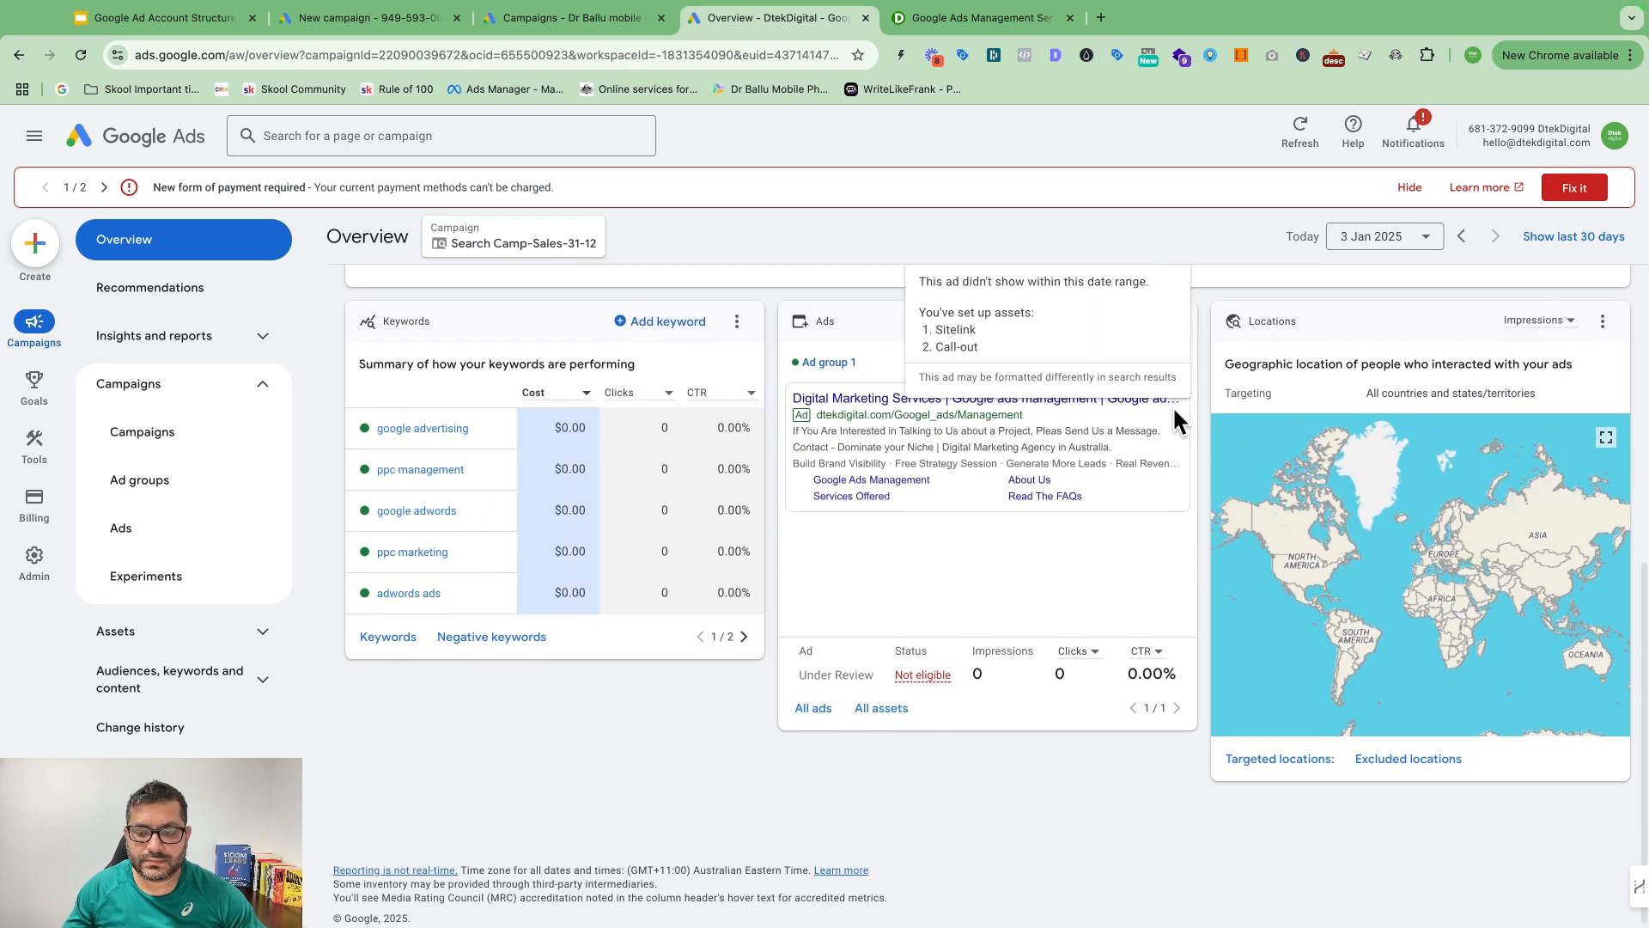